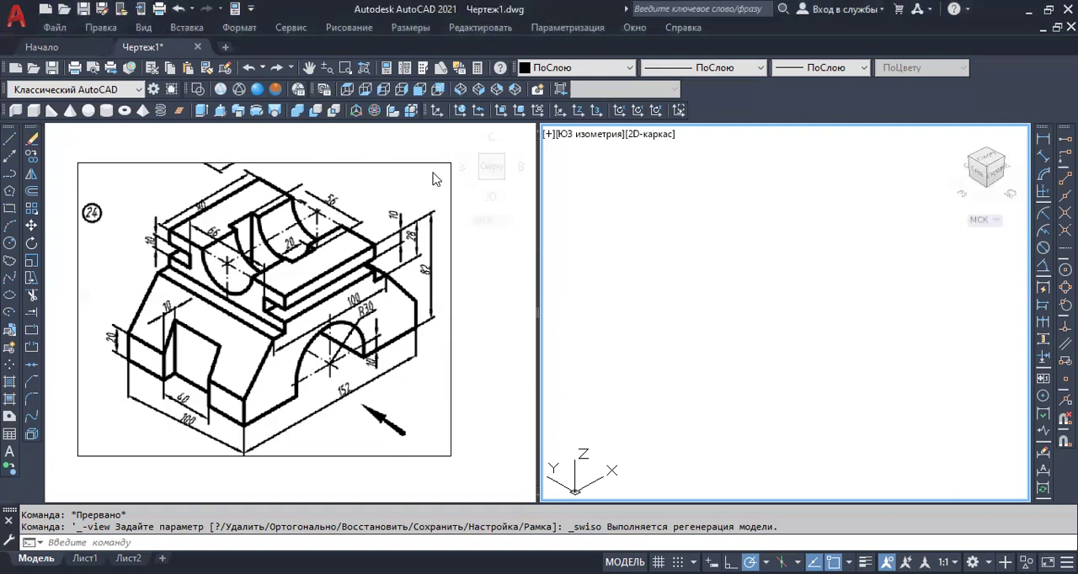
# Draw a solid box 152 mm long, 100 mm wide and 82 mm high in the isometric viewport.
pyautogui.click(34, 111)
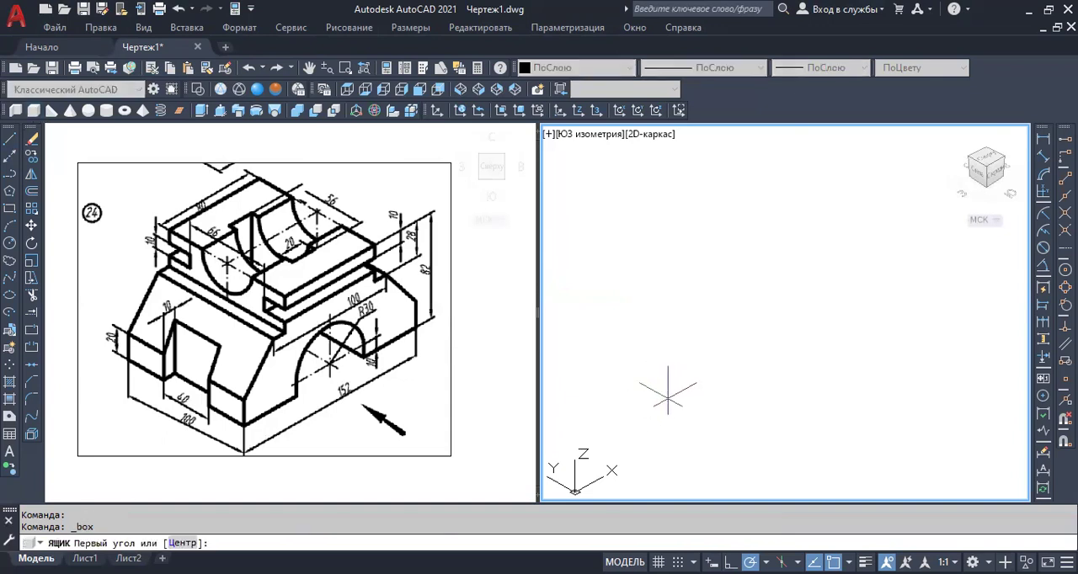
pyautogui.click(657, 406)
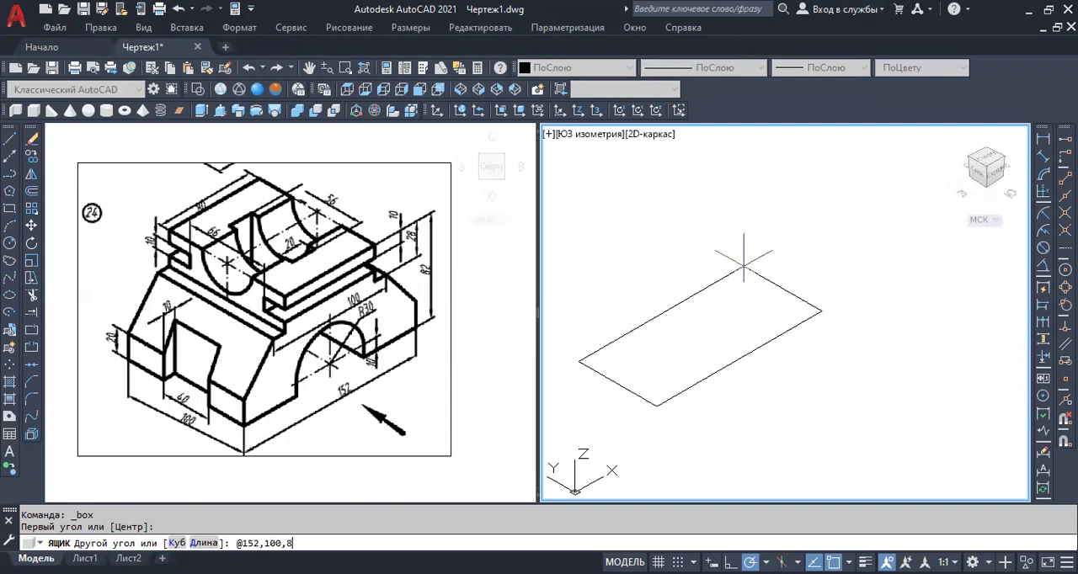
pyautogui.press('Return')
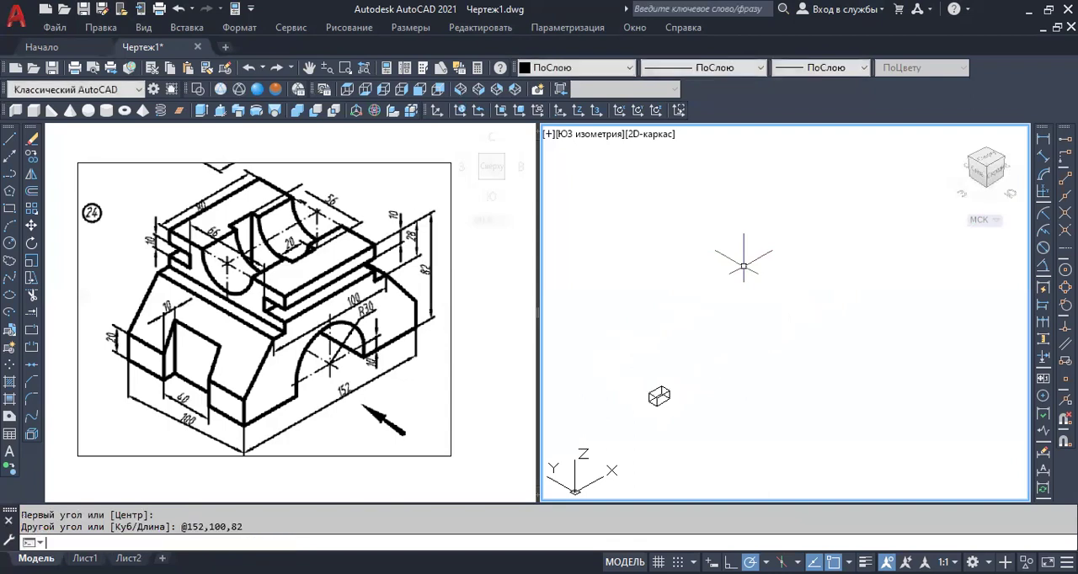
pyautogui.scroll(5, 661, 370)
pyautogui.scroll(6, 662, 366)
pyautogui.moveTo(694, 344); pyautogui.dragTo(678, 368, button='middle')
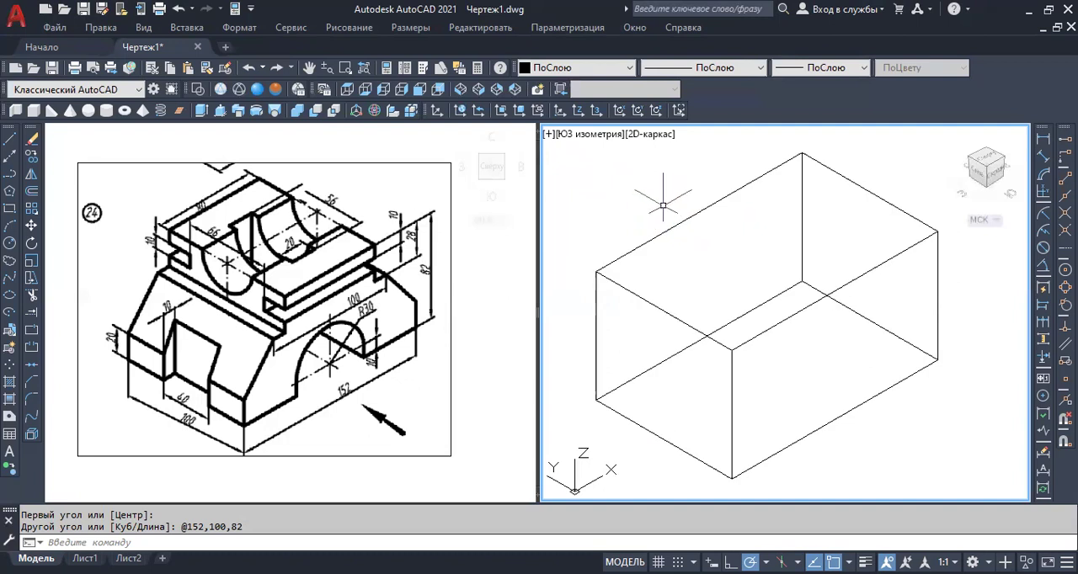
# Cycle the box through the wireframe, hidden and realistic visual styles and finish with the Conceptual style.
pyautogui.click(220, 91)
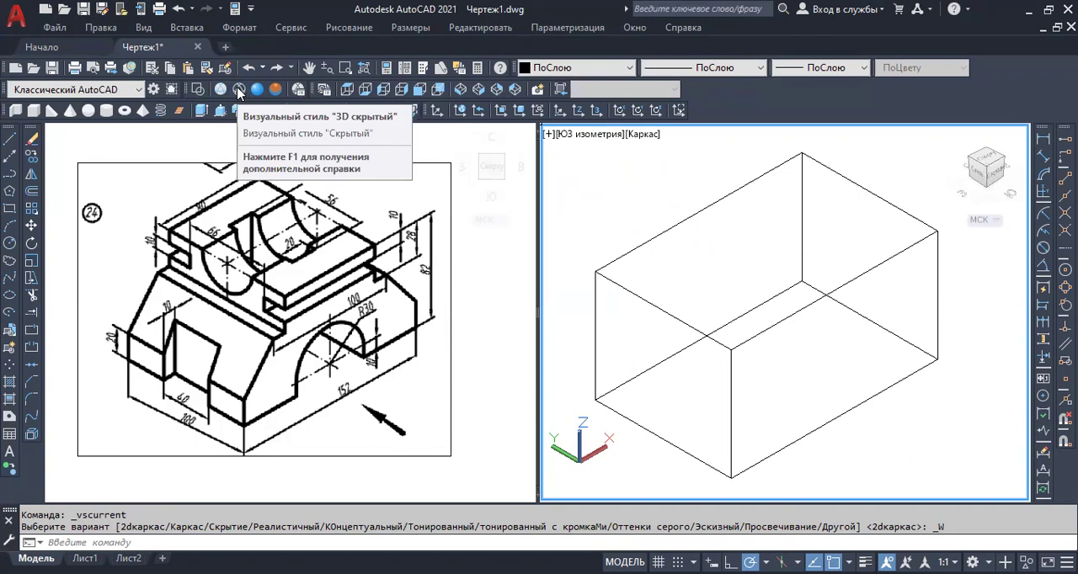
pyautogui.click(238, 90)
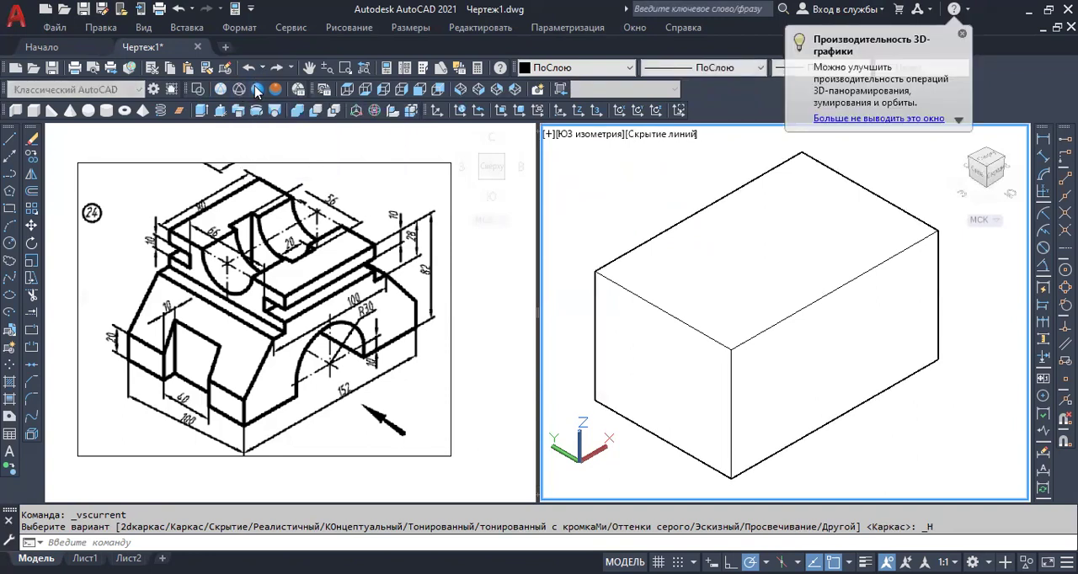
pyautogui.click(256, 90)
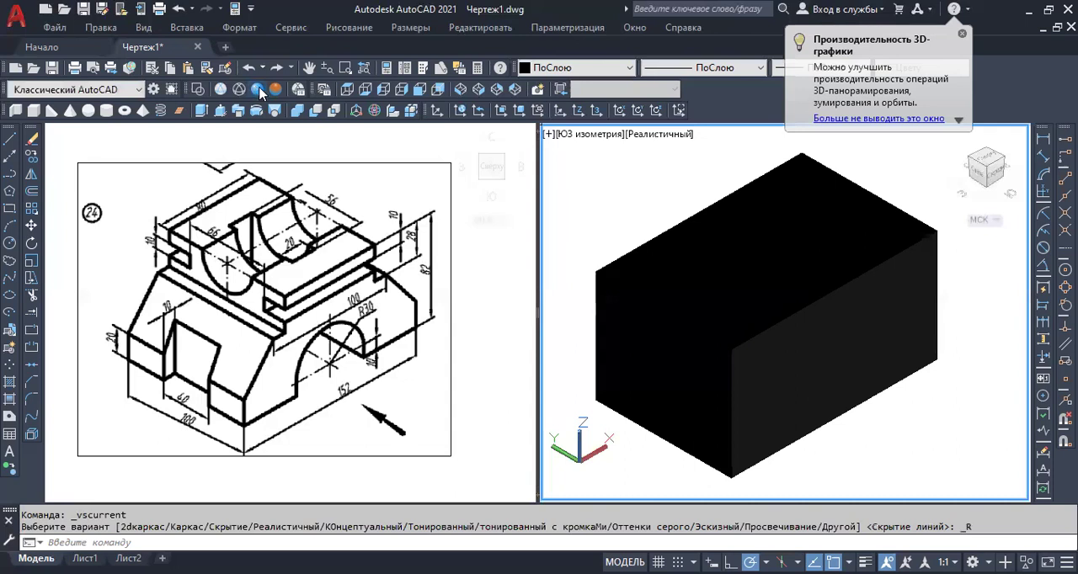
pyautogui.click(276, 91)
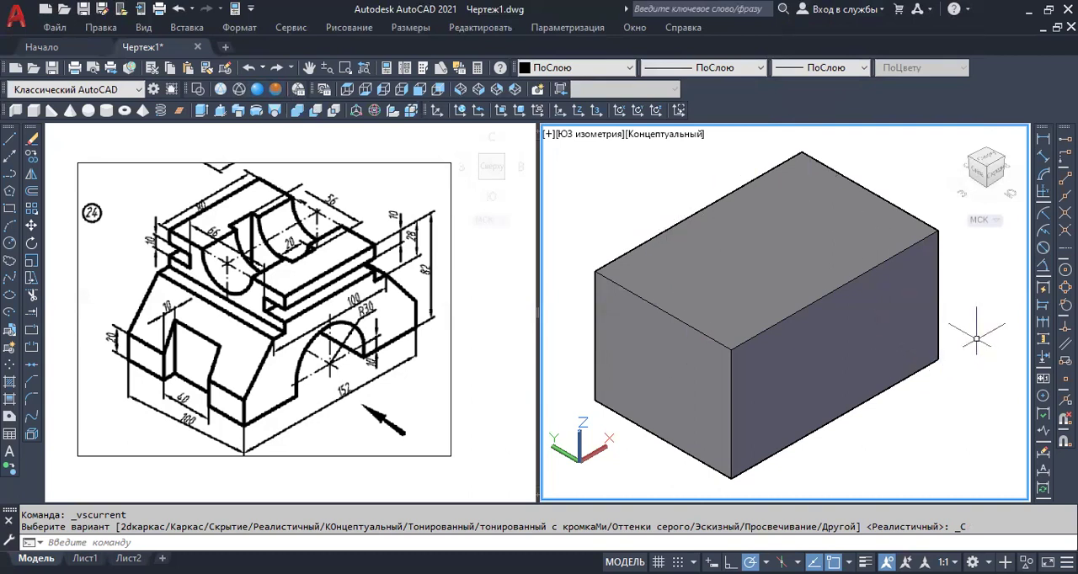
# Explode the box into its faces, and explode all those faces into separate edge lines.
pyautogui.click(716, 297)
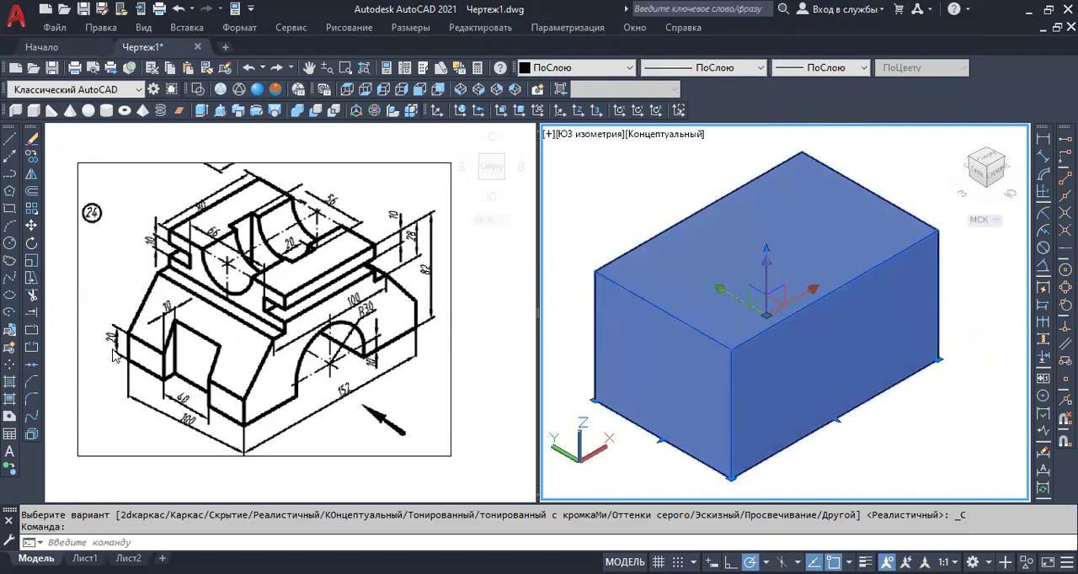
pyautogui.click(31, 443)
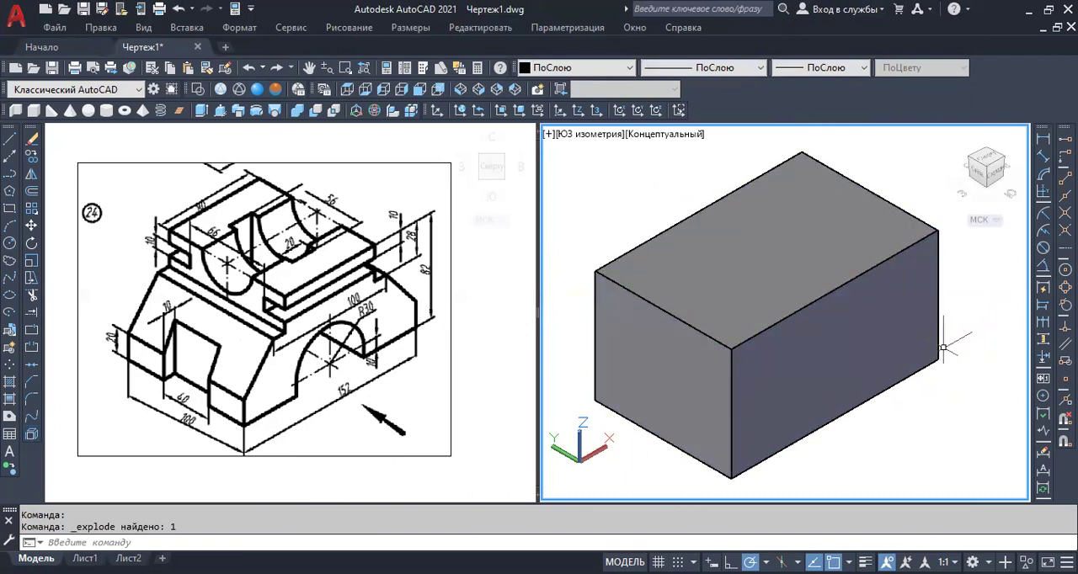
pyautogui.click(979, 296)
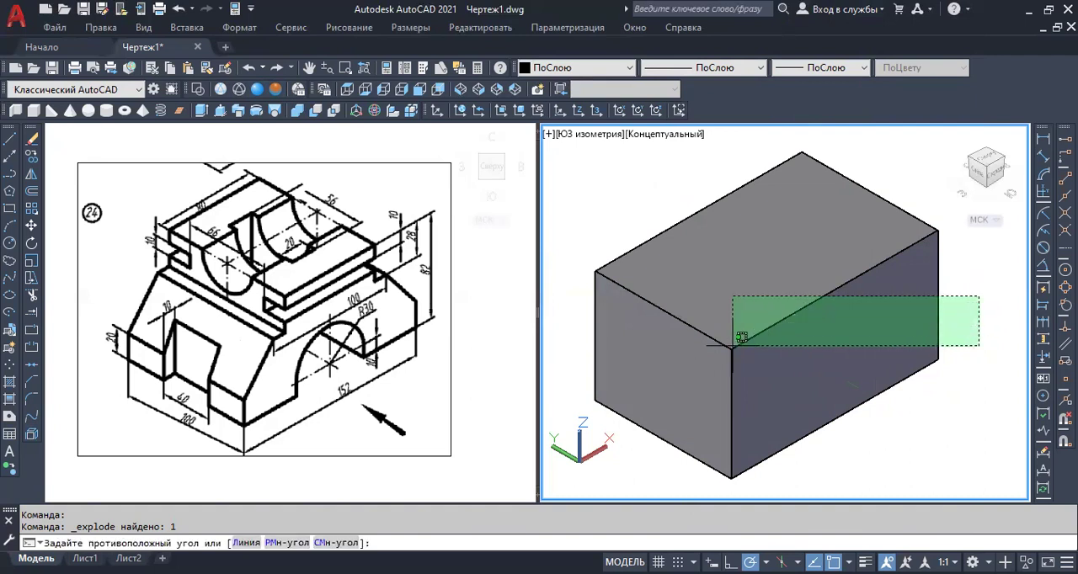
pyautogui.click(610, 461)
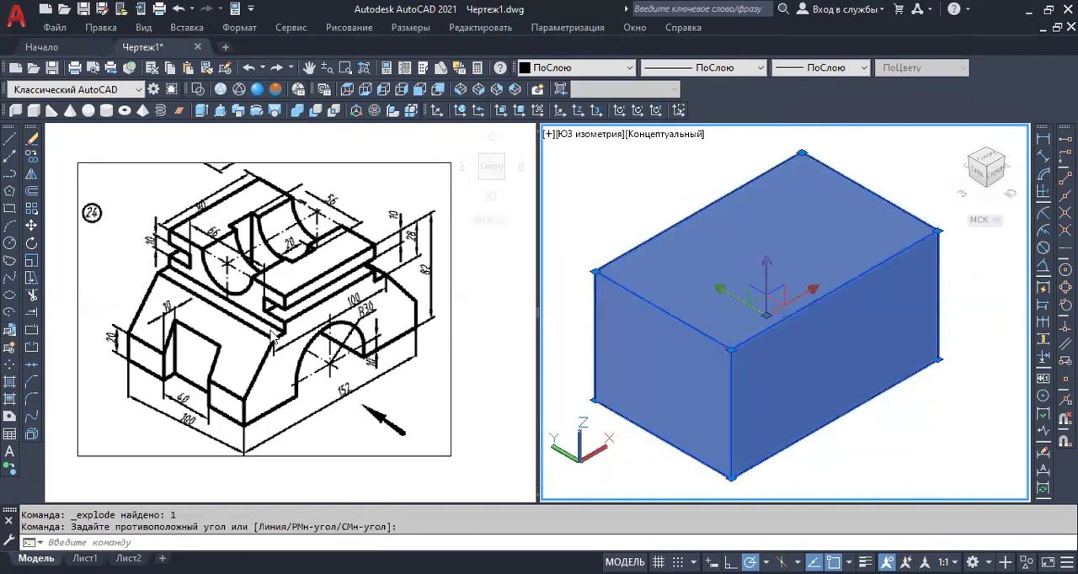
pyautogui.click(32, 438)
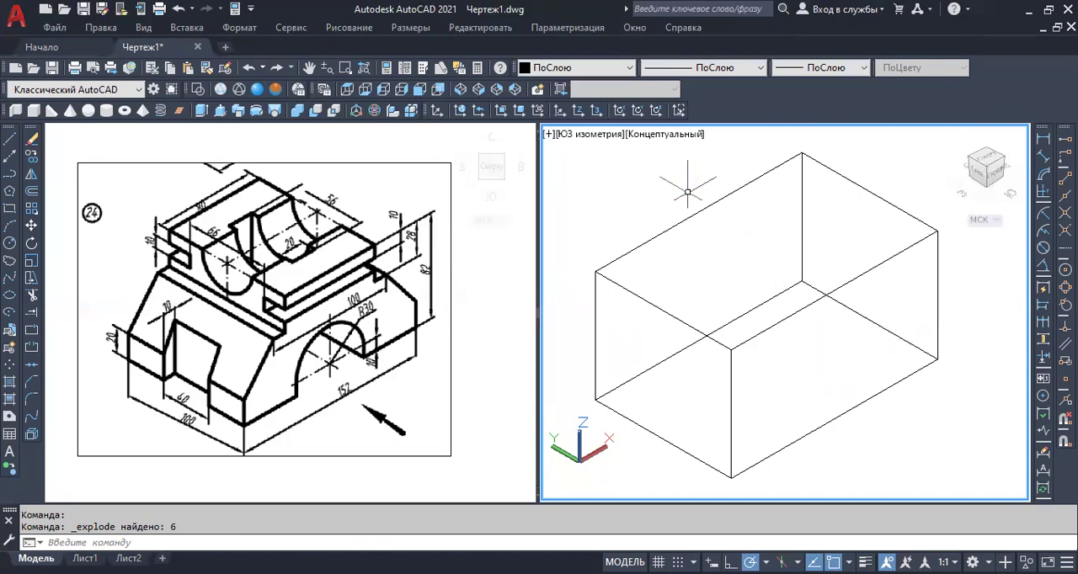
# Set the current color to red and the lineweight to 0.30 mm, and turn on lineweight display.
pyautogui.click(594, 73)
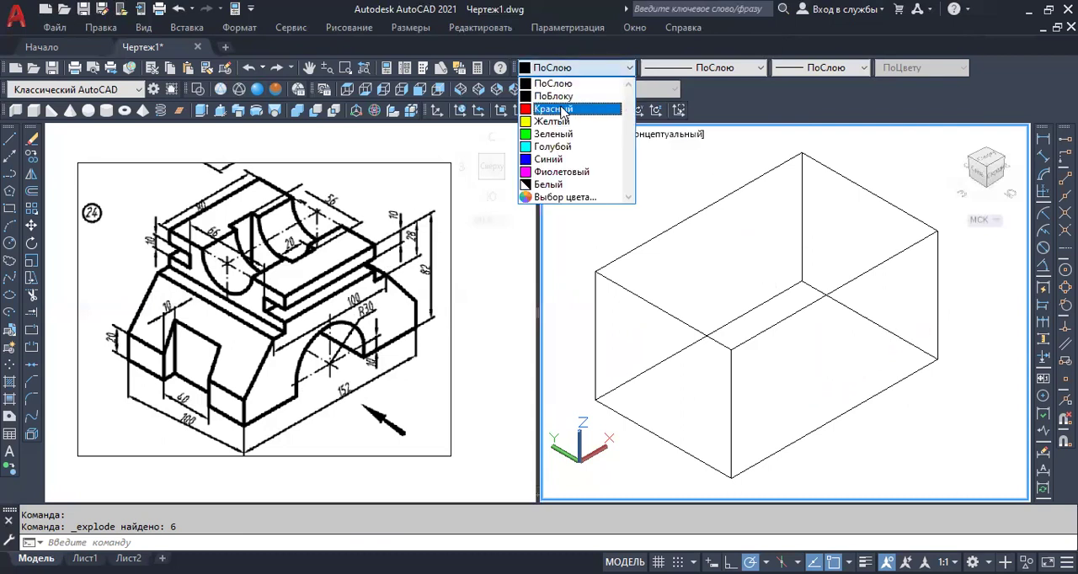
pyautogui.click(561, 111)
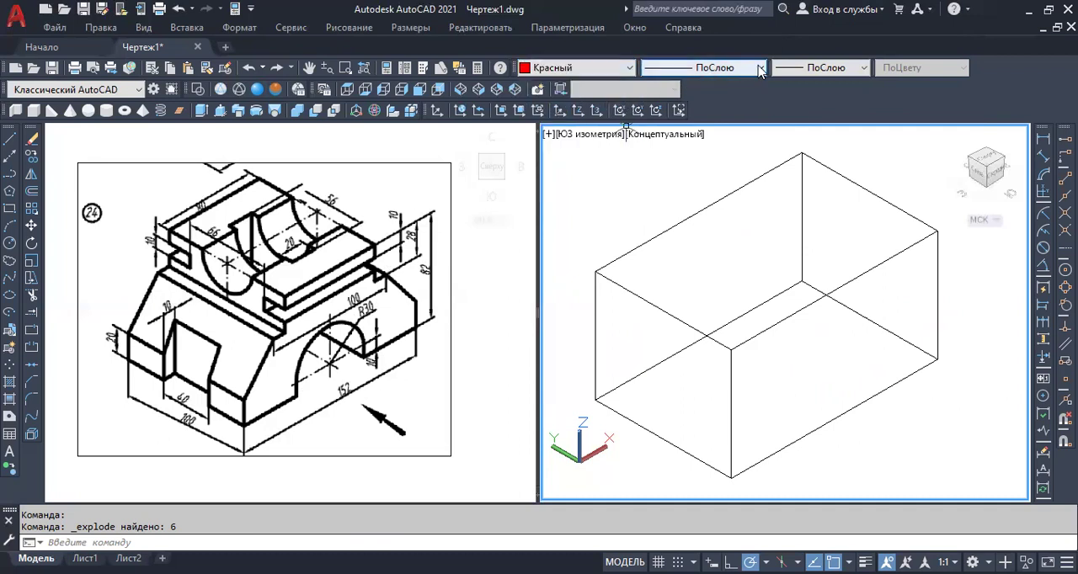
pyautogui.click(828, 74)
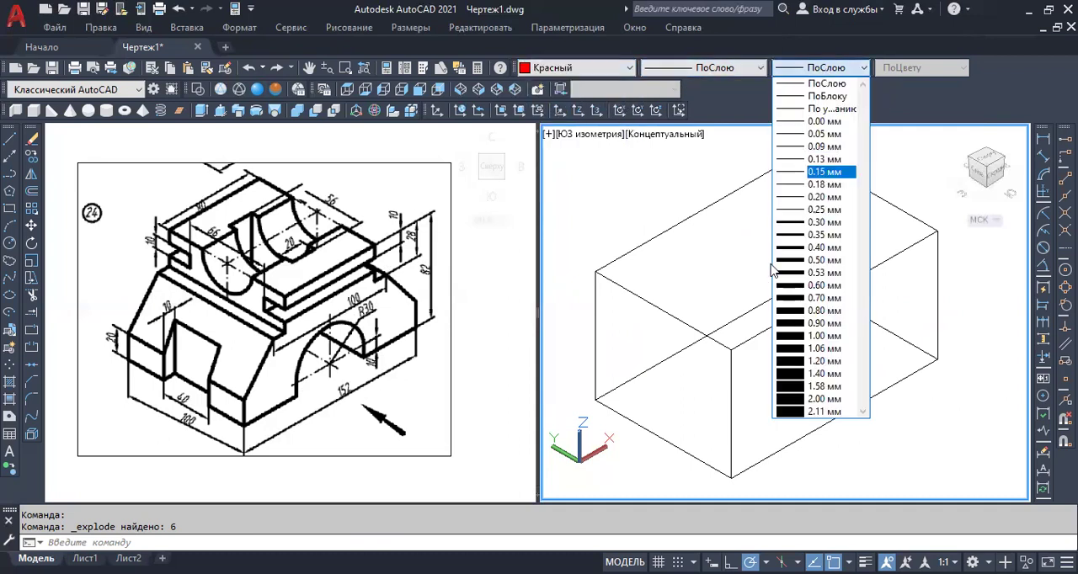
pyautogui.click(824, 223)
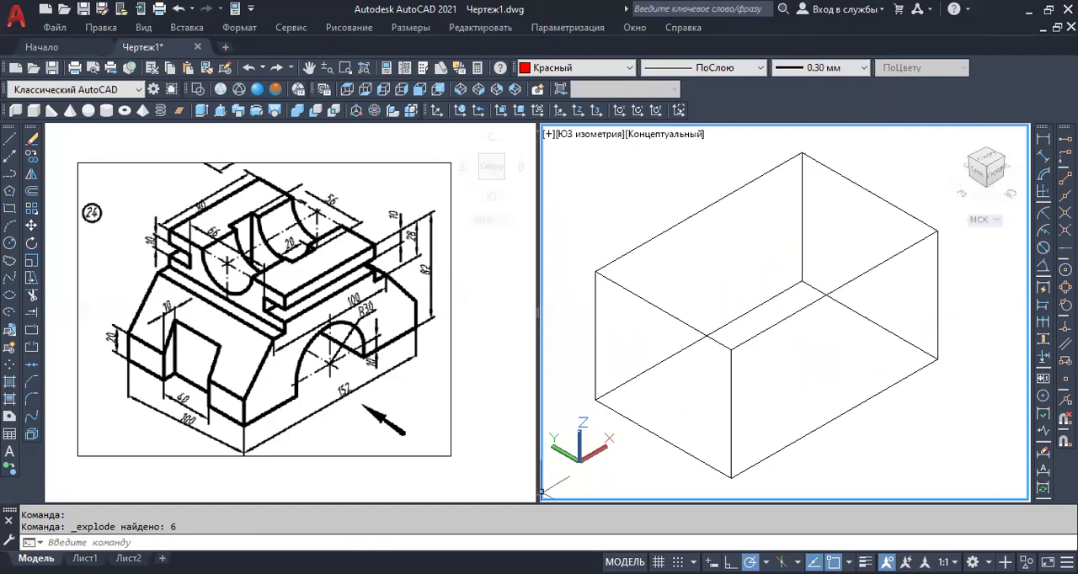
pyautogui.click(865, 563)
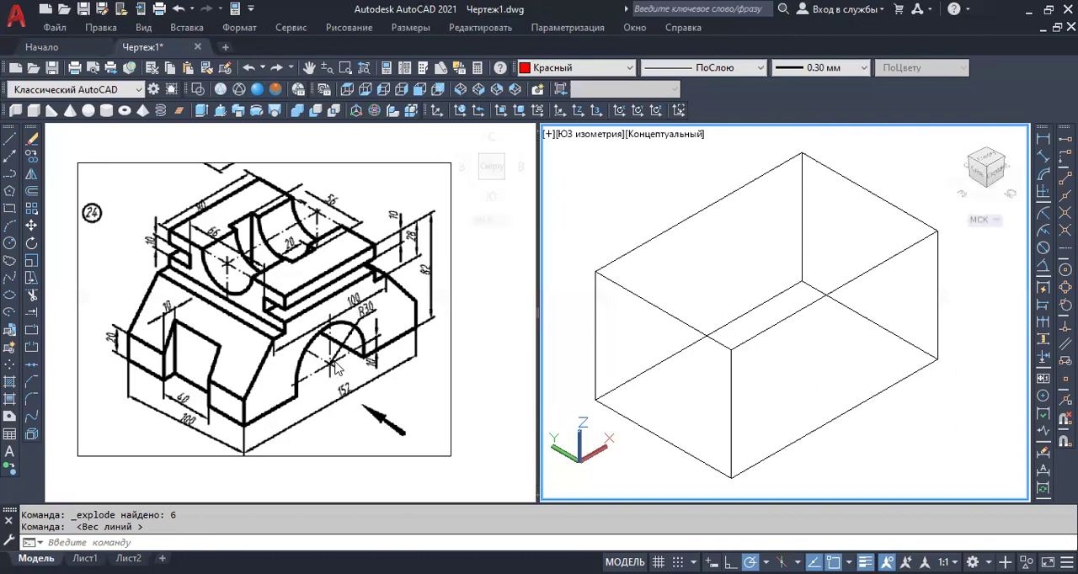
# Draw a vertical line 10 mm upward from the midpoint of the box's lower long front edge.
pyautogui.click(10, 140)
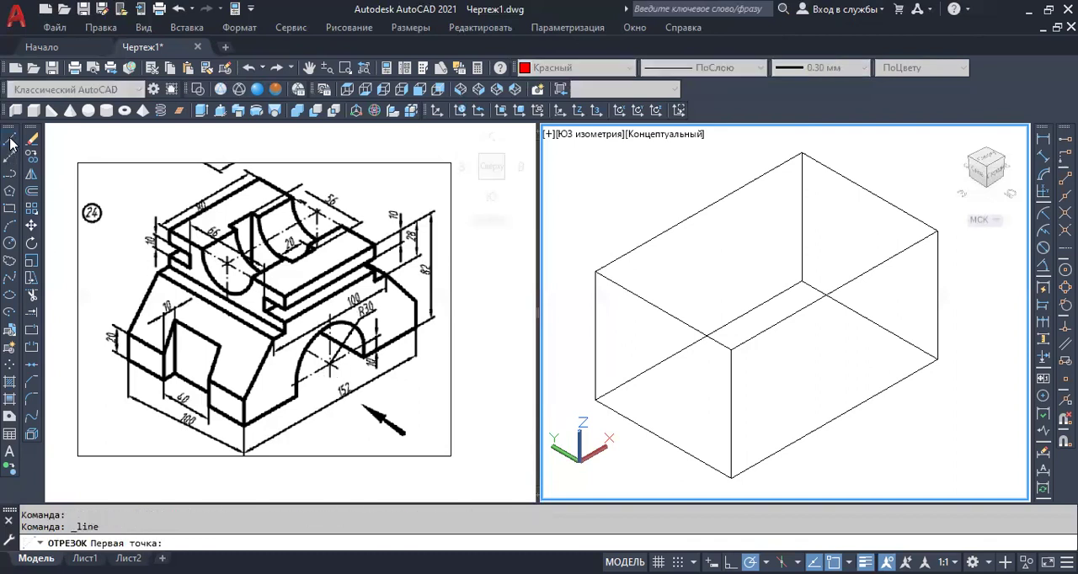
pyautogui.click(835, 415)
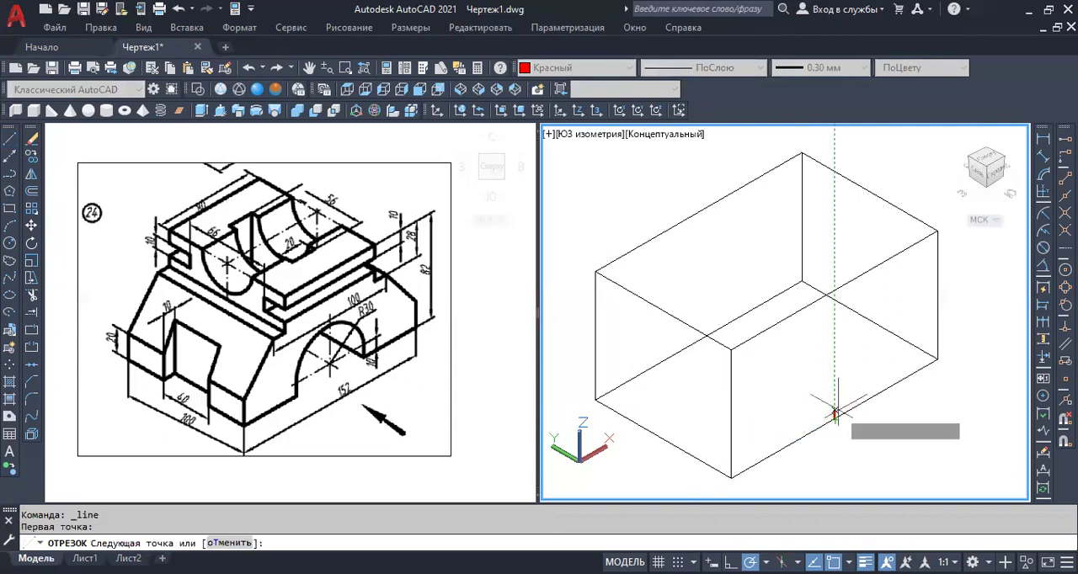
pyautogui.write('10')
pyautogui.press('Return')
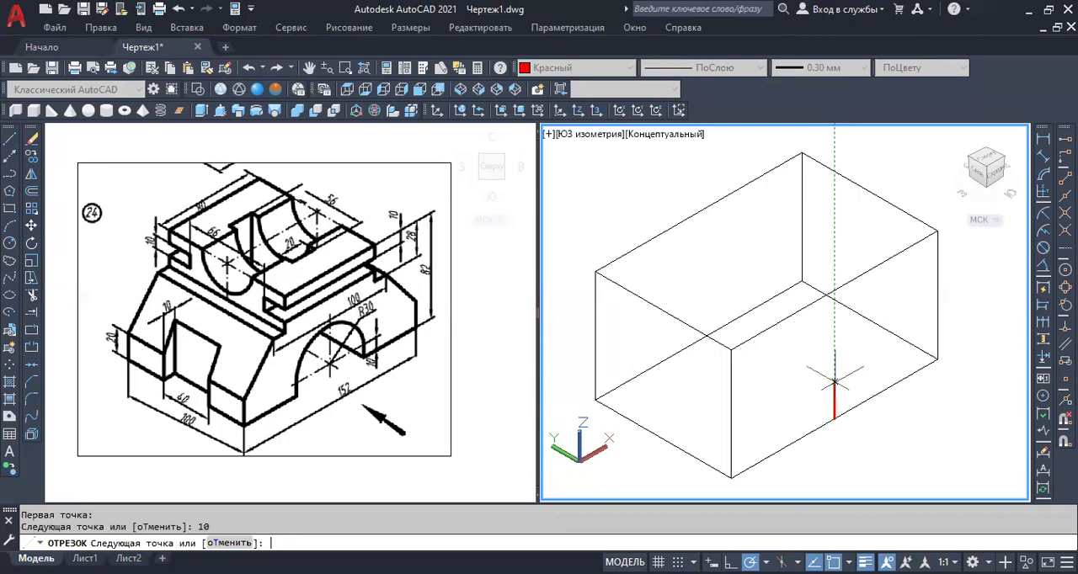
pyautogui.press('Return')
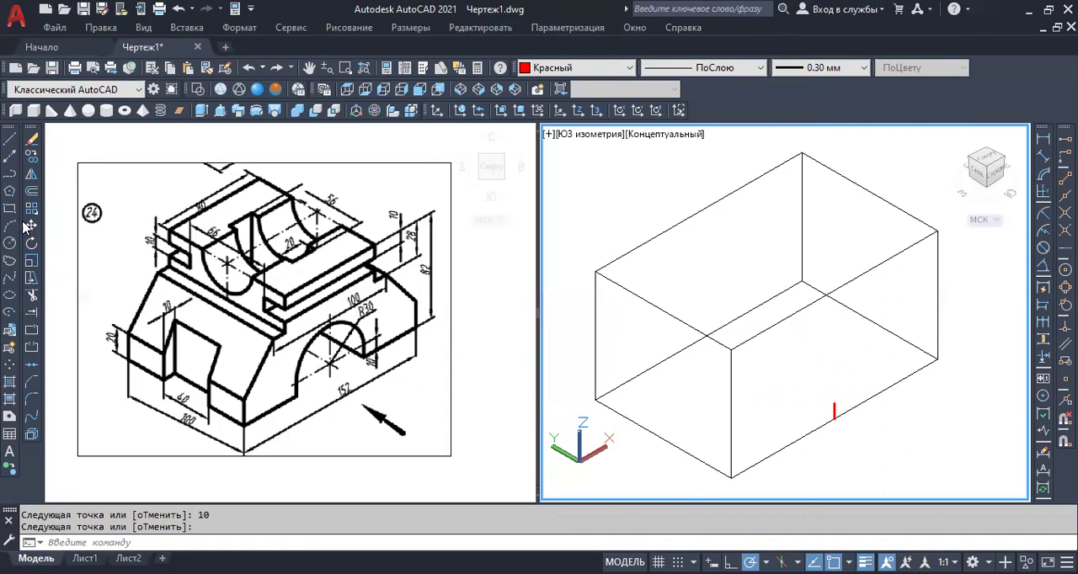
# Draw a horizontal circle of about 47.5 mm radius centred on the upper end of the short vertical line.
pyautogui.click(9, 243)
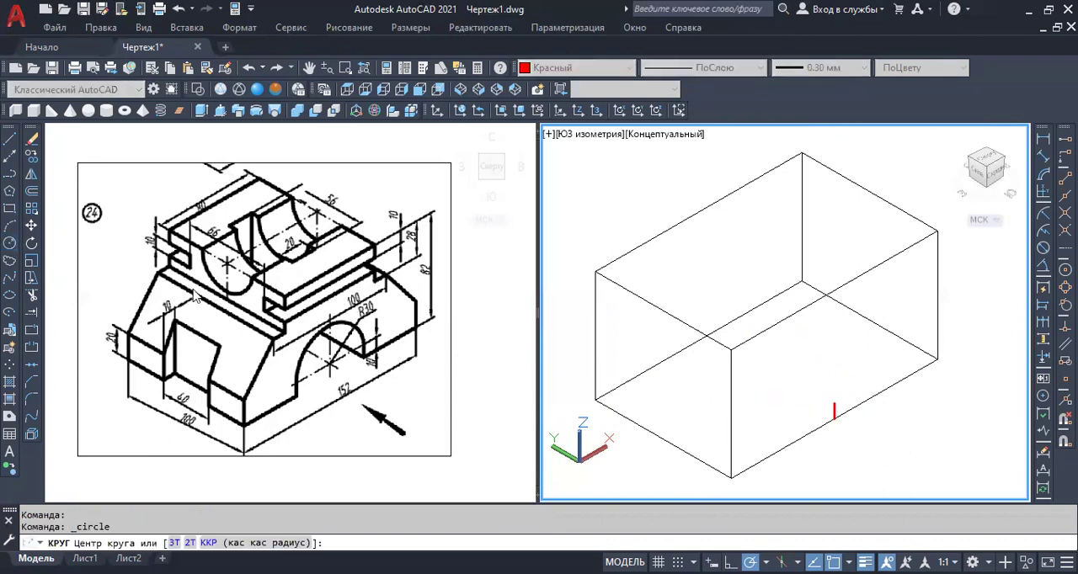
pyautogui.click(834, 405)
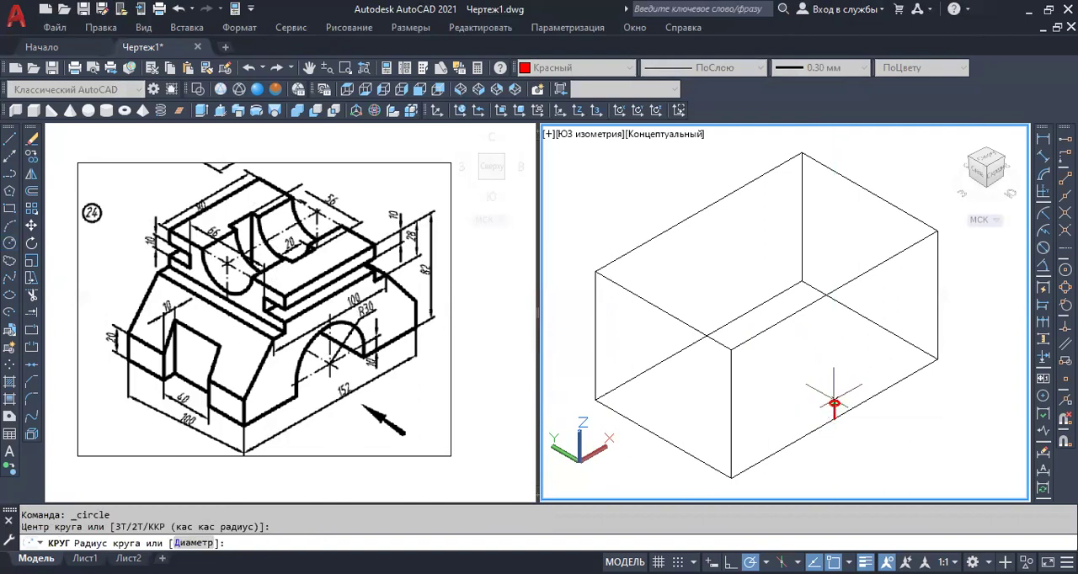
pyautogui.click(885, 360)
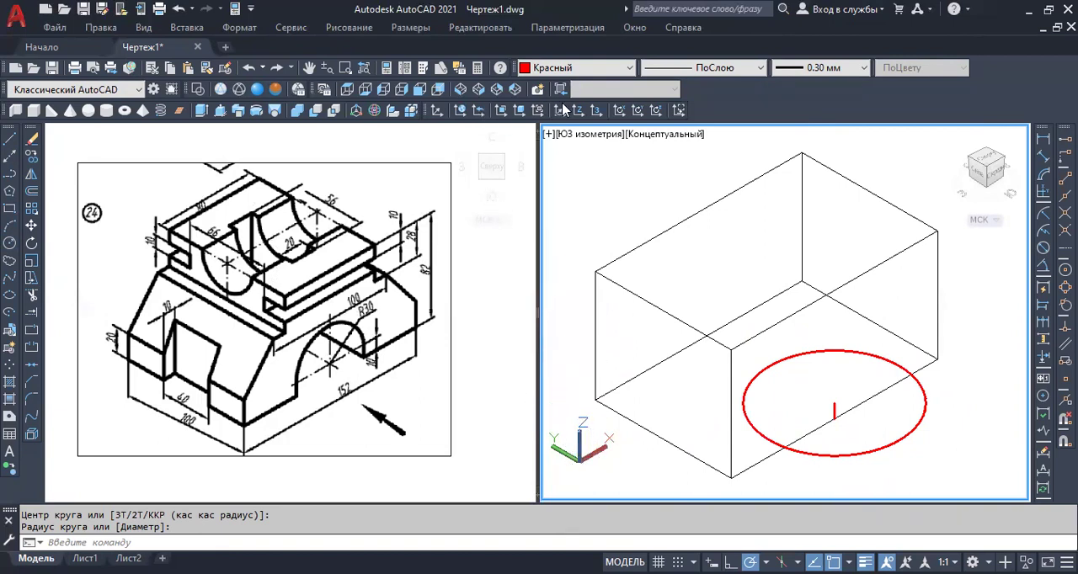
# Define a new UCS by three points, with X pointing vertically up and Y running along the box's length.
pyautogui.click(436, 114)
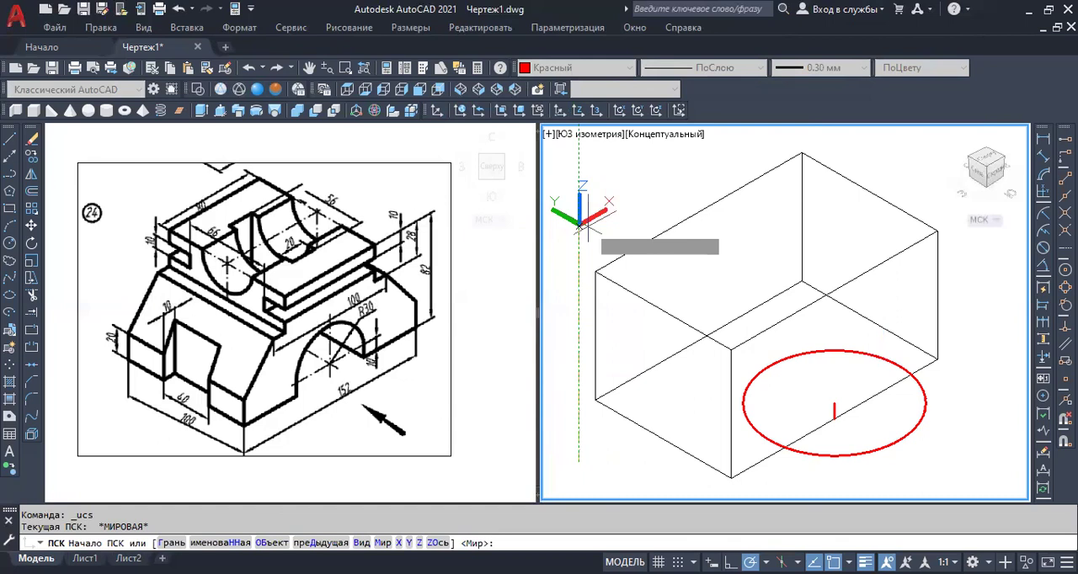
pyautogui.click(587, 226)
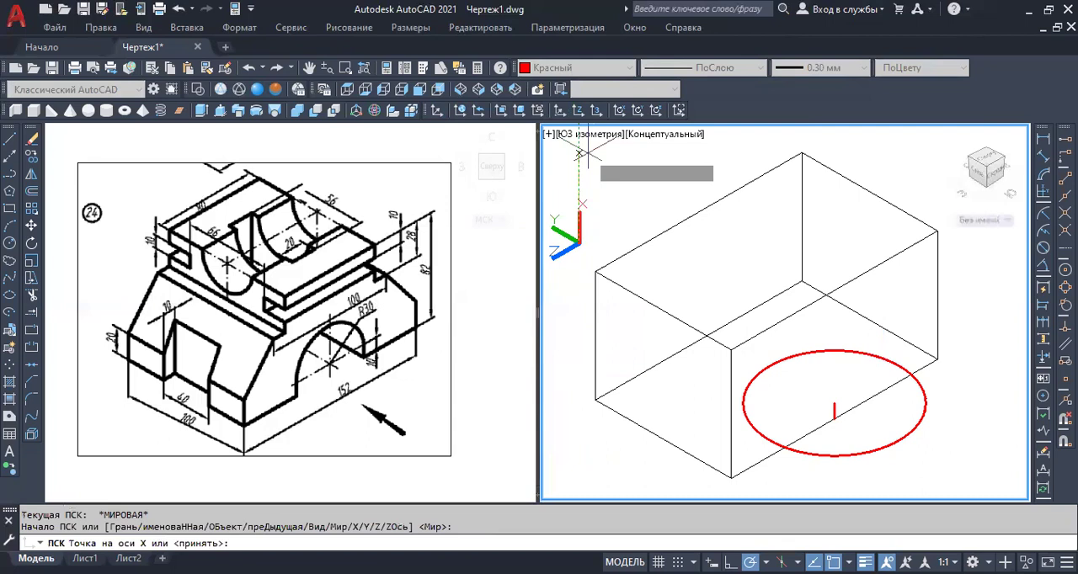
pyautogui.click(579, 161)
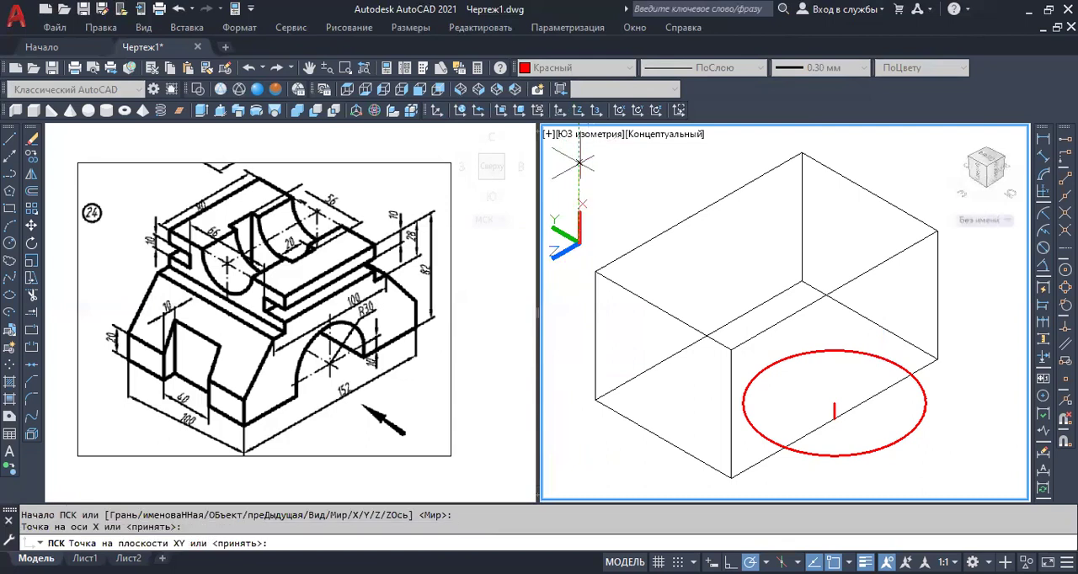
pyautogui.click(662, 190)
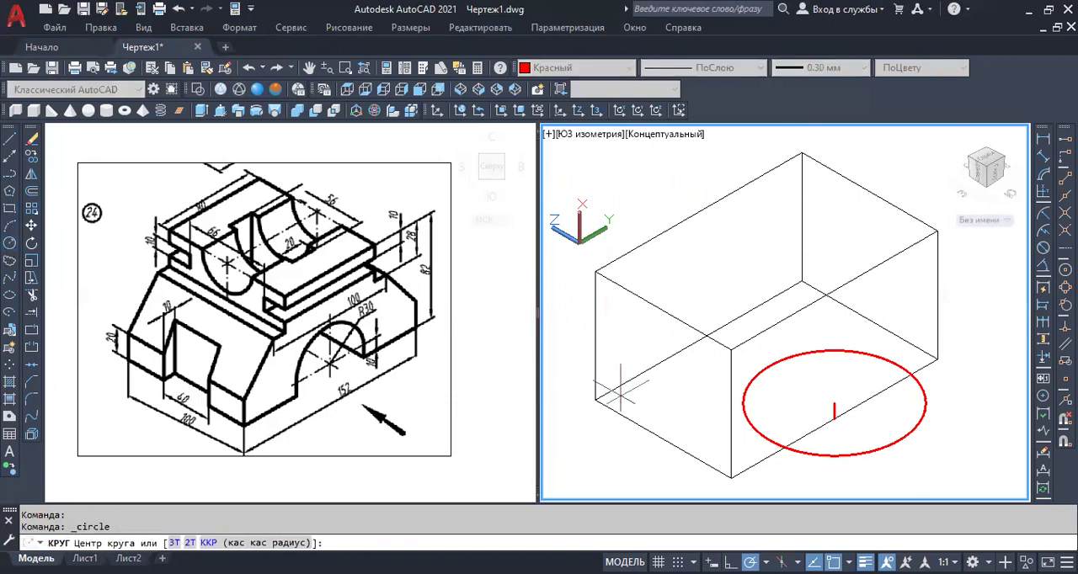
# Draw a circle of radius 30 mm centred on the upper end of the short vertical line.
pyautogui.click(834, 403)
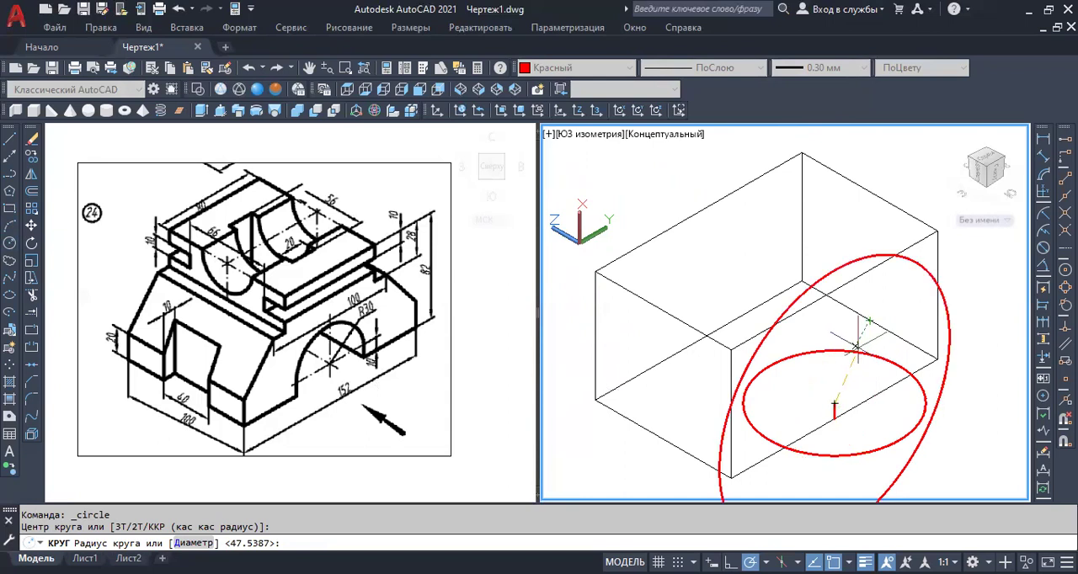
pyautogui.write('3')
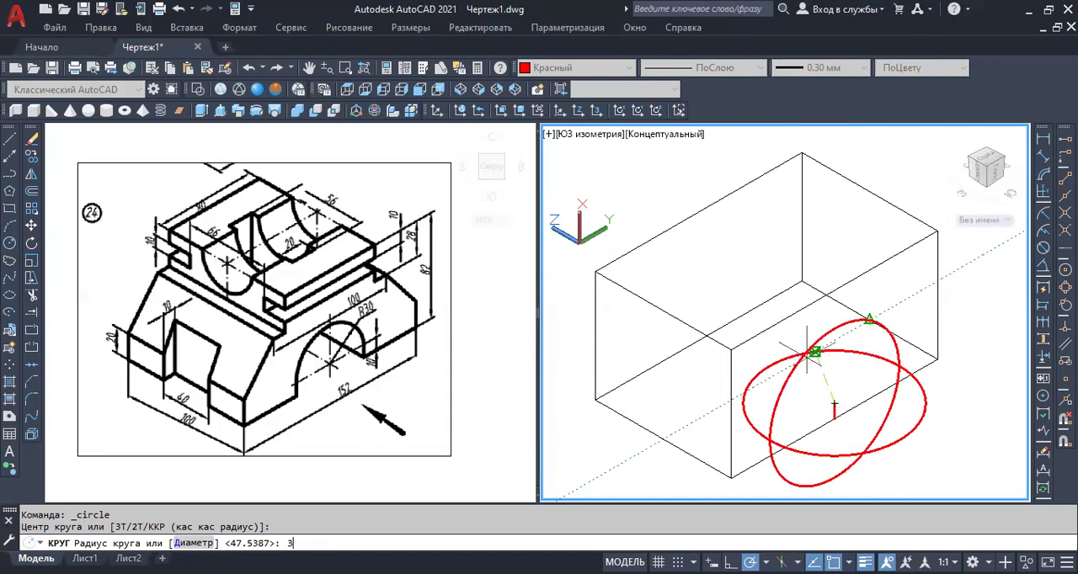
pyautogui.write('0')
pyautogui.press('Return')
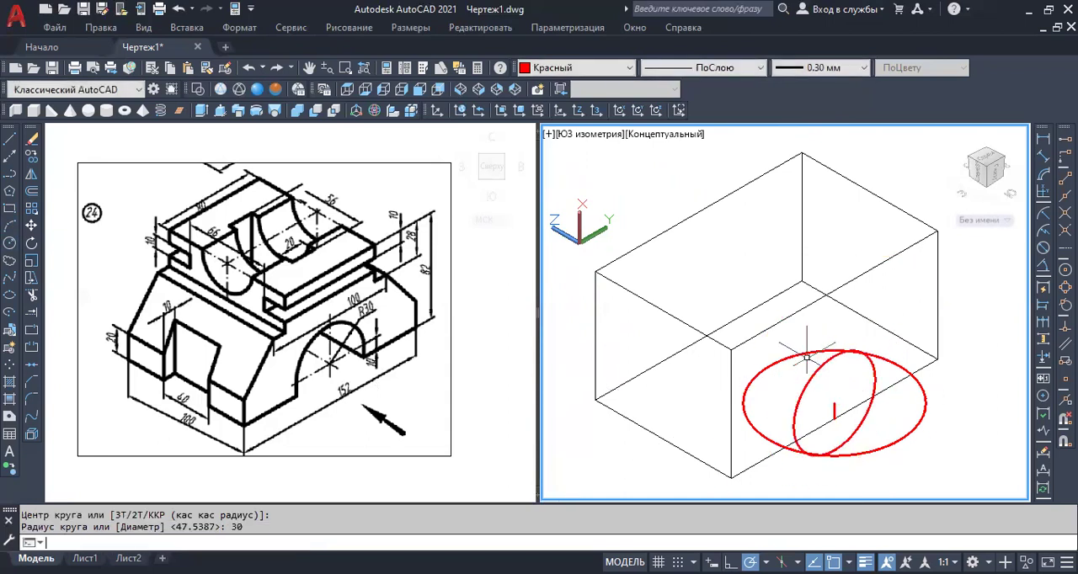
# Erase the large horizontal circle around the short vertical line.
pyautogui.click(793, 351)
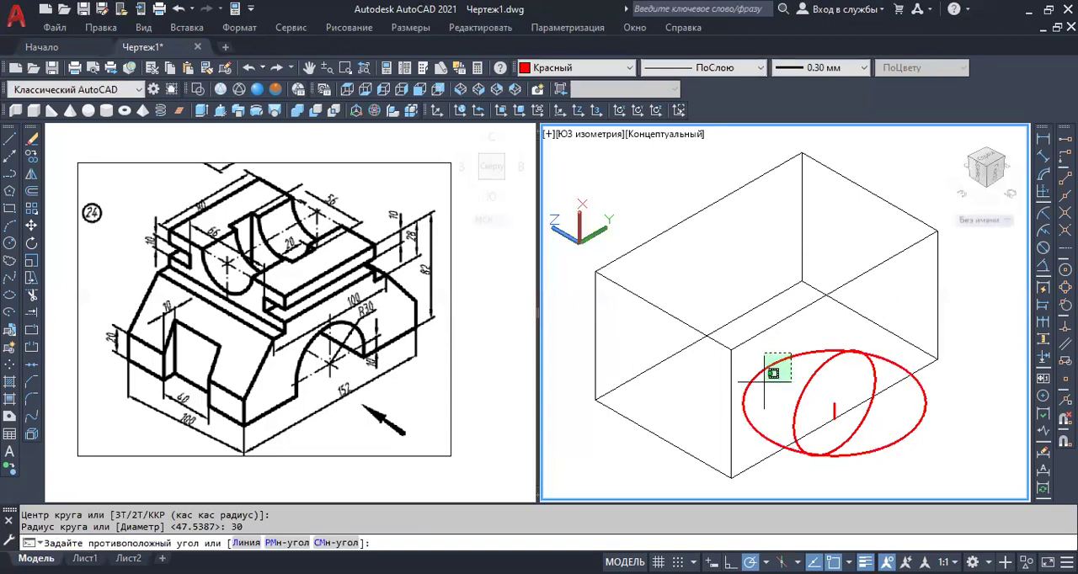
pyautogui.click(764, 382)
pyautogui.press('Delete')
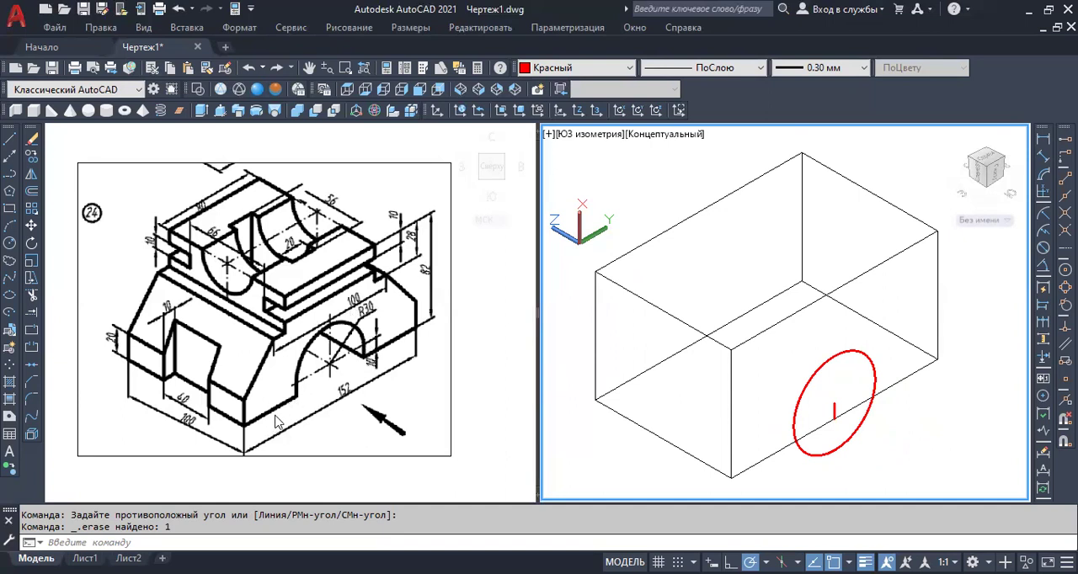
# Draw connected lines from the circle's front-side quadrant down to the box's bottom edge, along it to the nearest corner, and 20 mm up.
pyautogui.click(10, 137)
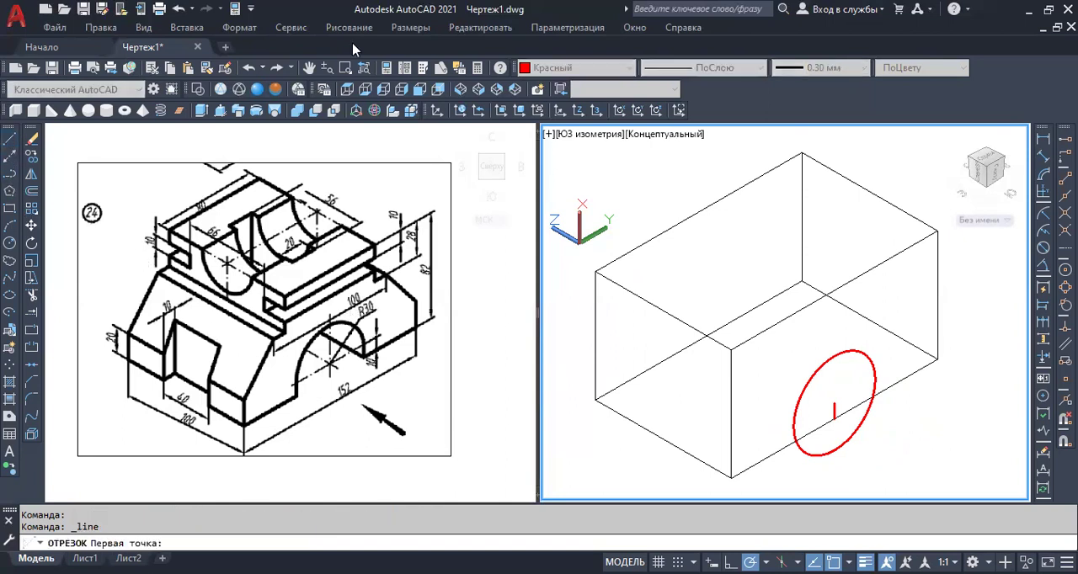
pyautogui.scroll(3, 792, 463)
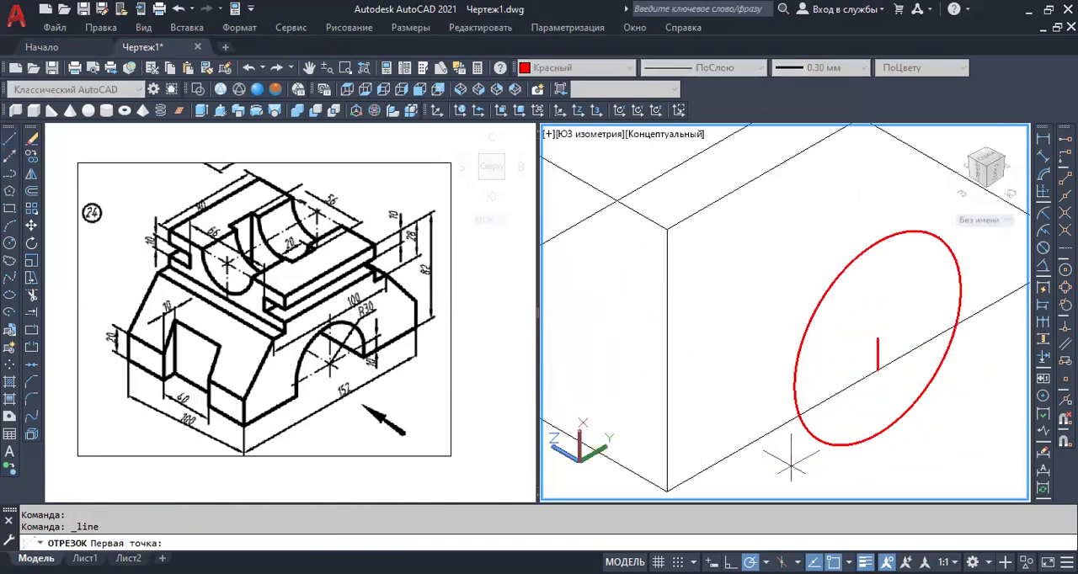
pyautogui.click(795, 387)
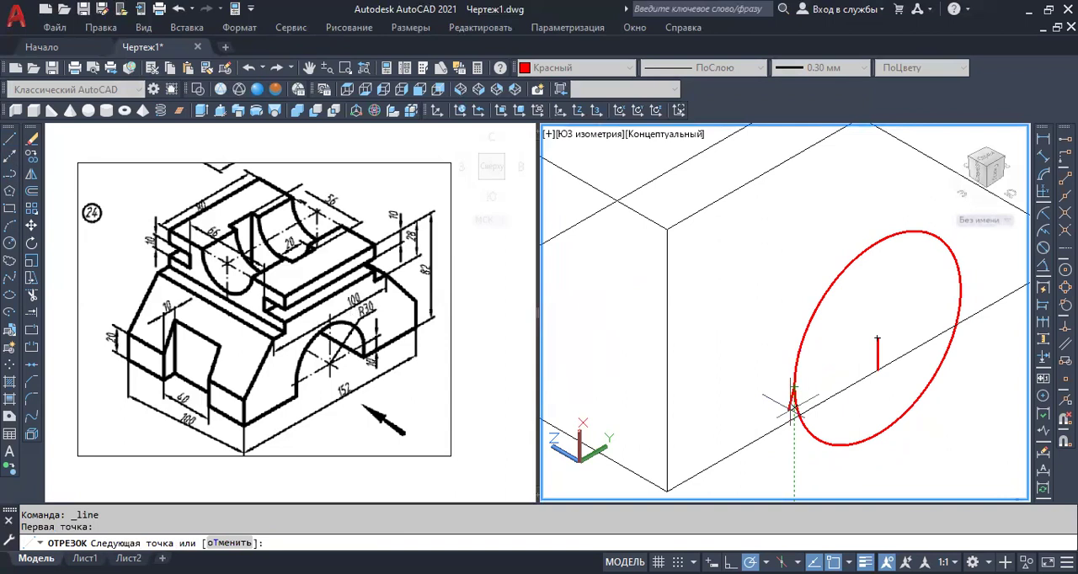
pyautogui.scroll(3, 790, 405)
pyautogui.click(790, 434)
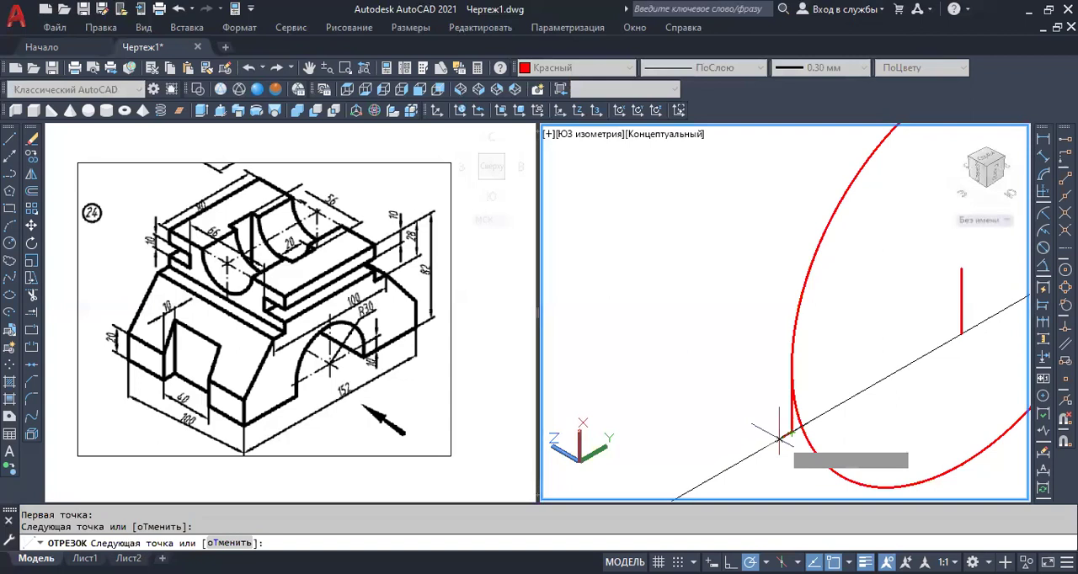
pyautogui.scroll(-5, 779, 437)
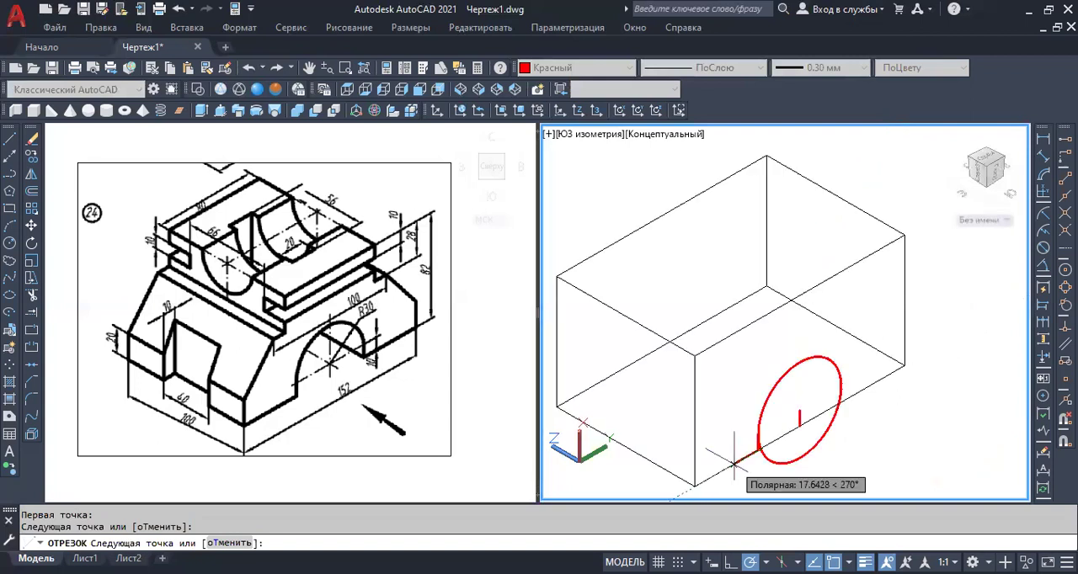
pyautogui.click(694, 487)
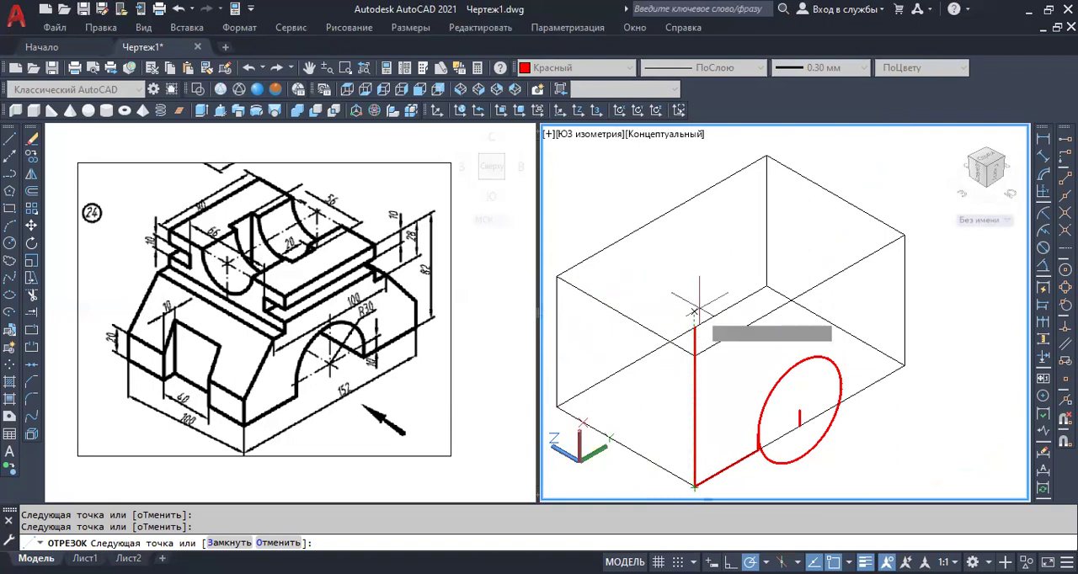
pyautogui.press('Return')
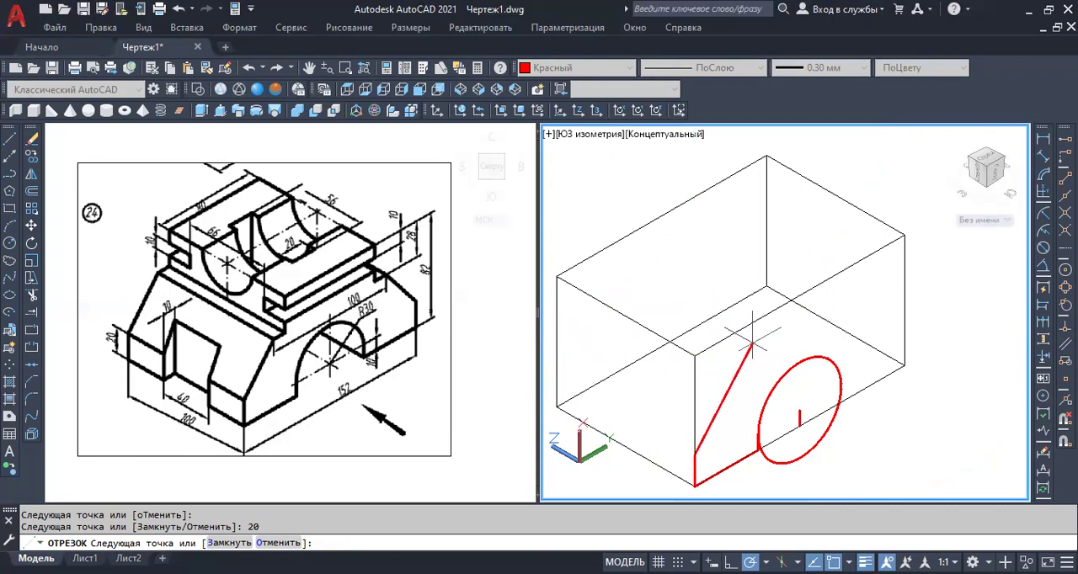
pyautogui.press('Return')
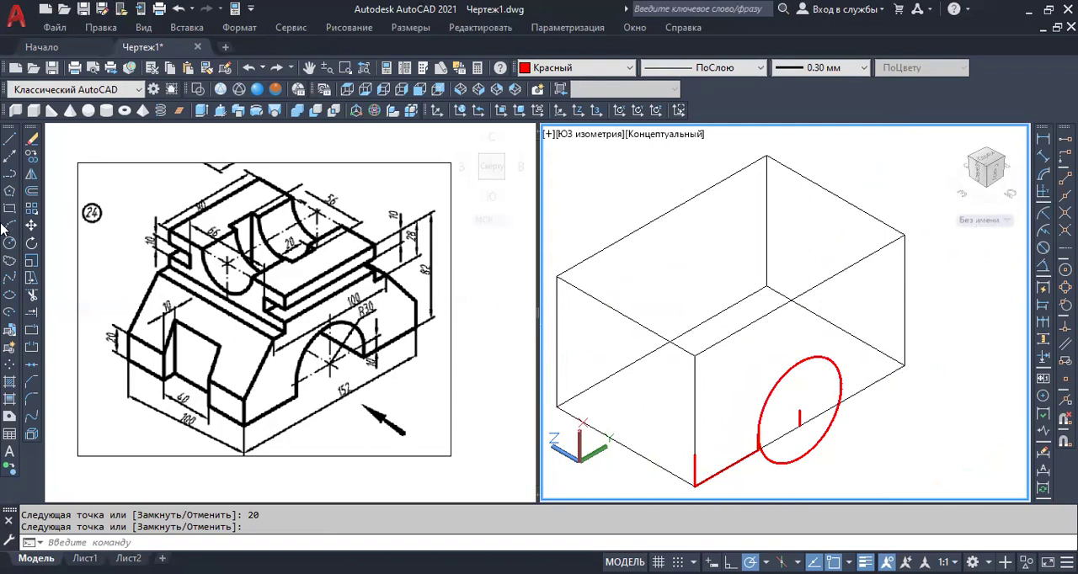
# Draw connected lines from the circle's opposite quadrant down to the bottom edge, along it to the far corner, and 20 mm up.
pyautogui.click(9, 137)
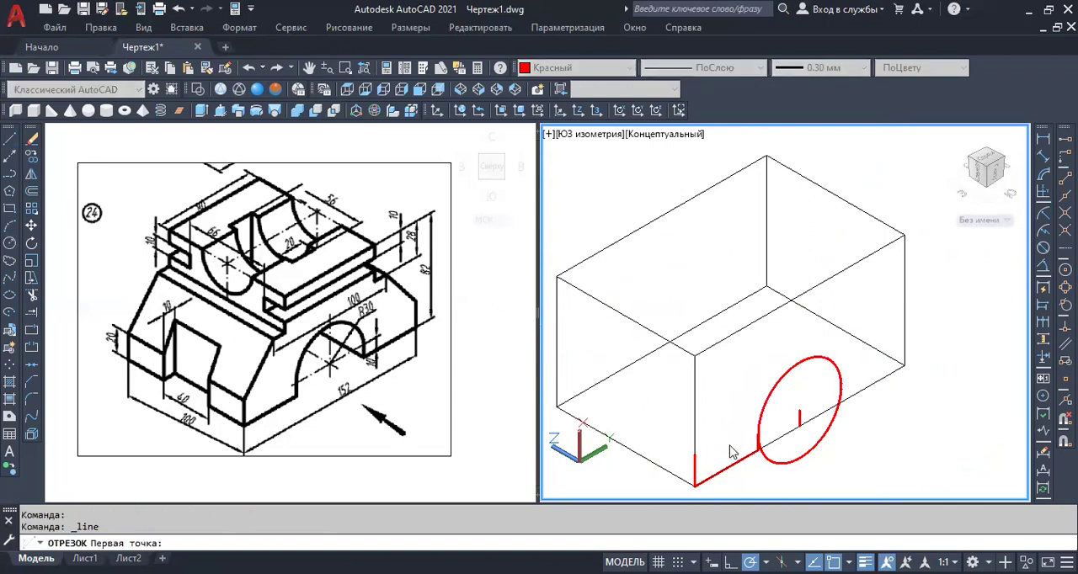
pyautogui.scroll(3, 859, 445)
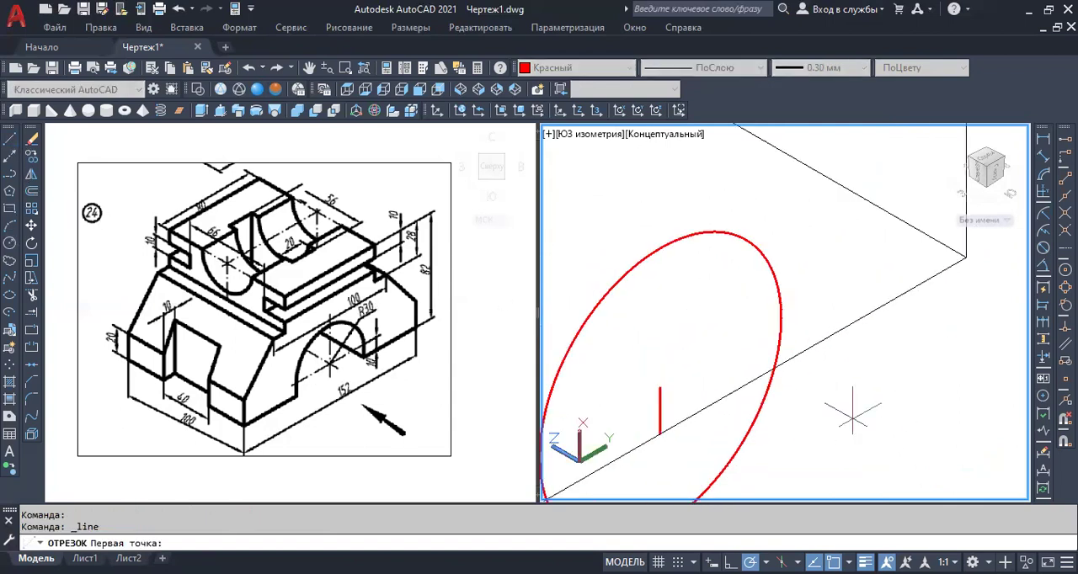
pyautogui.click(781, 319)
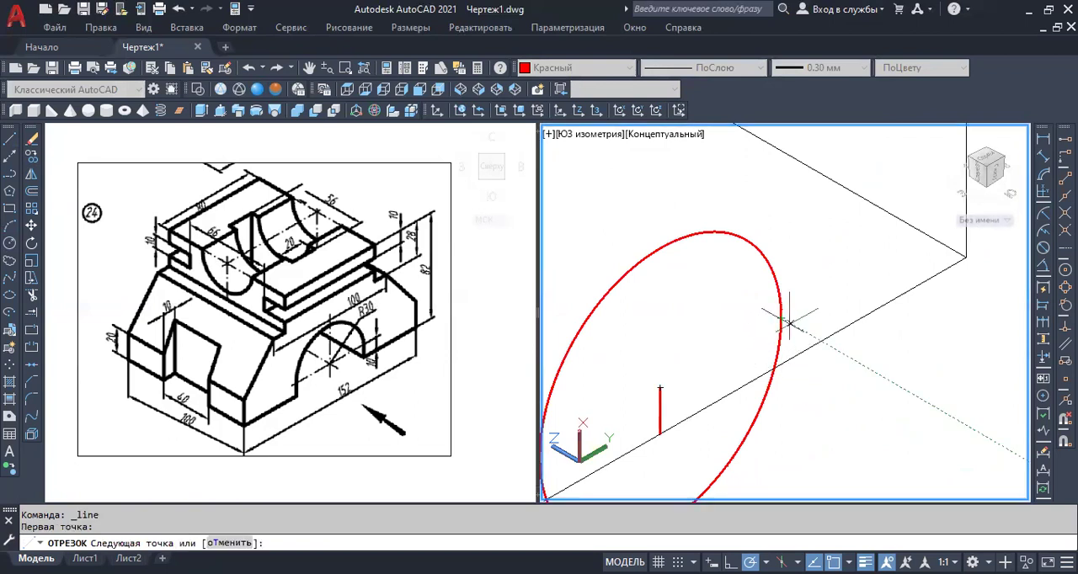
pyautogui.scroll(4, 779, 360)
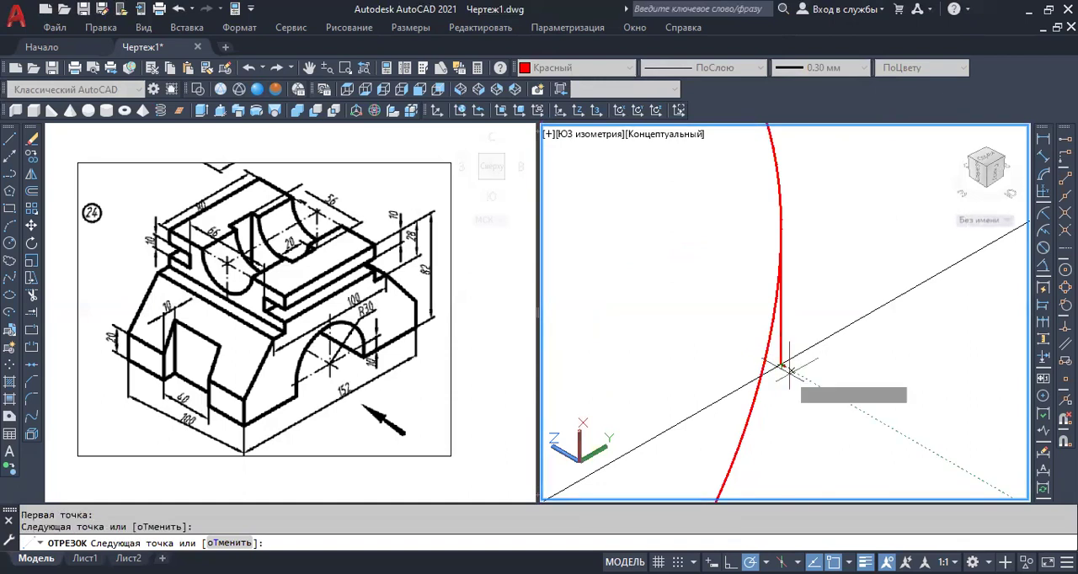
pyautogui.click(786, 369)
pyautogui.scroll(-5, 871, 328)
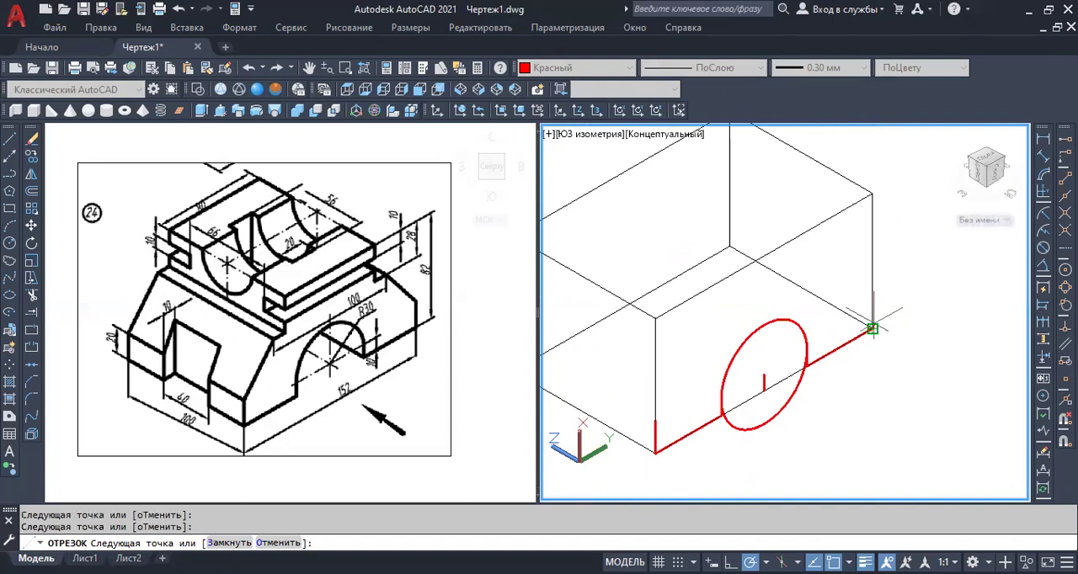
pyautogui.click(872, 330)
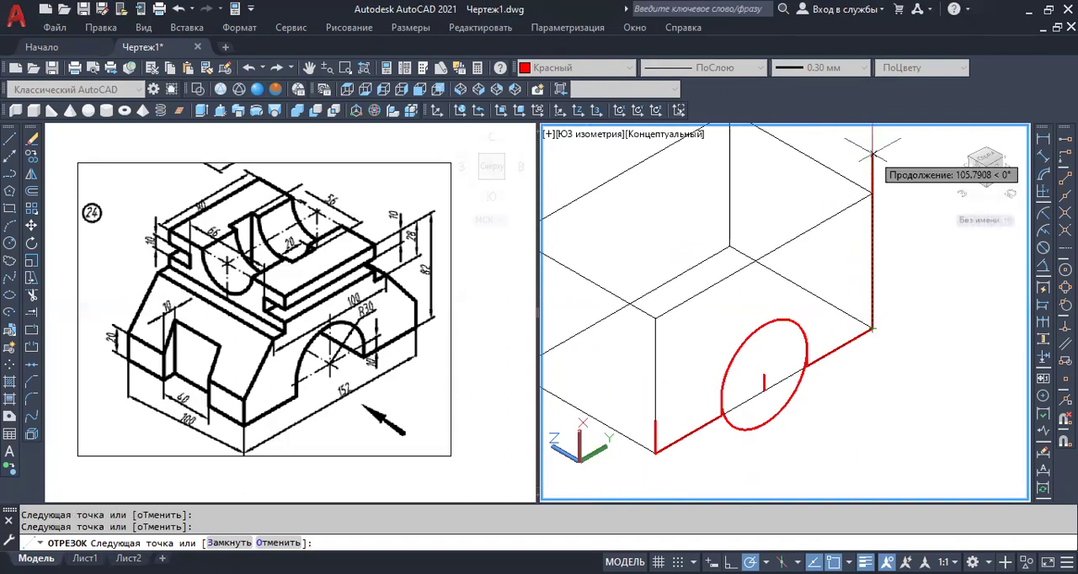
pyautogui.write('20')
pyautogui.press('Return')
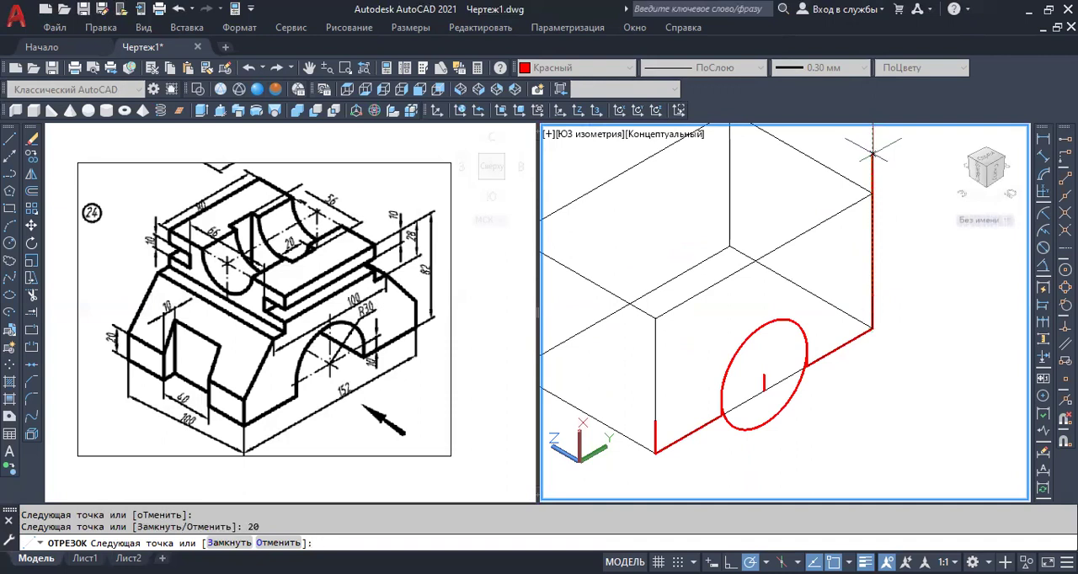
pyautogui.press('Return')
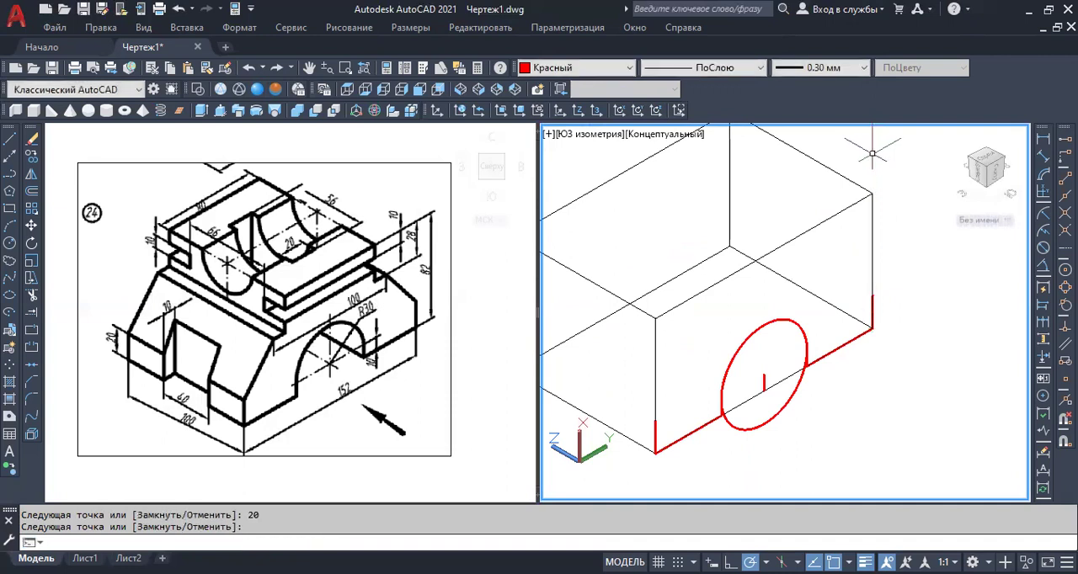
# Trim away the lower part of the circle below the box's bottom edge.
pyautogui.scroll(-2, 886, 300)
pyautogui.scroll(1, 830, 361)
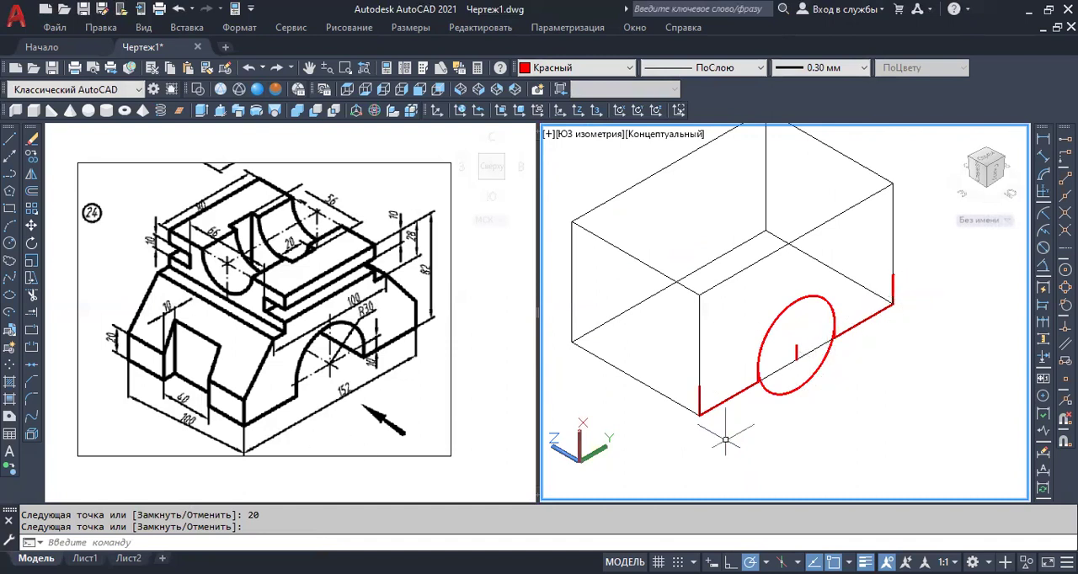
pyautogui.click(32, 295)
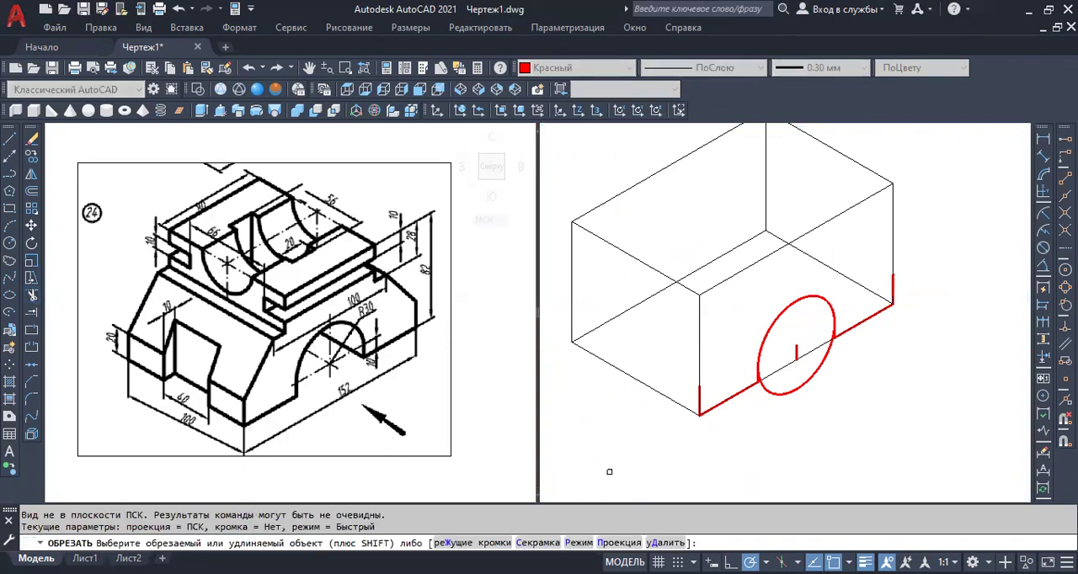
pyautogui.scroll(3, 785, 396)
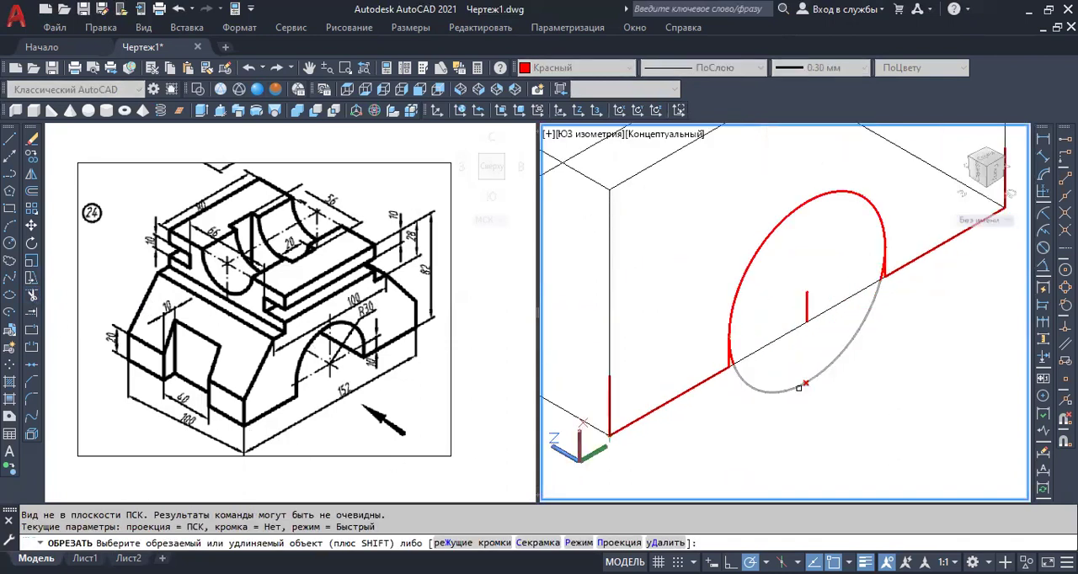
pyautogui.click(798, 388)
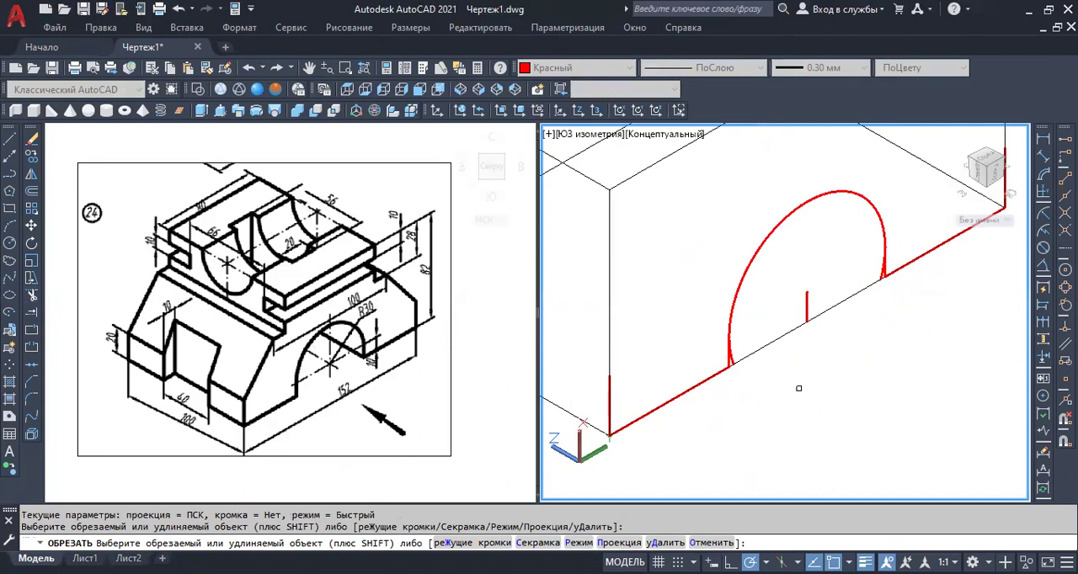
# Trim off the leftover arc pieces beside the short vertical lines at both ends of the arch.
pyautogui.scroll(3, 748, 359)
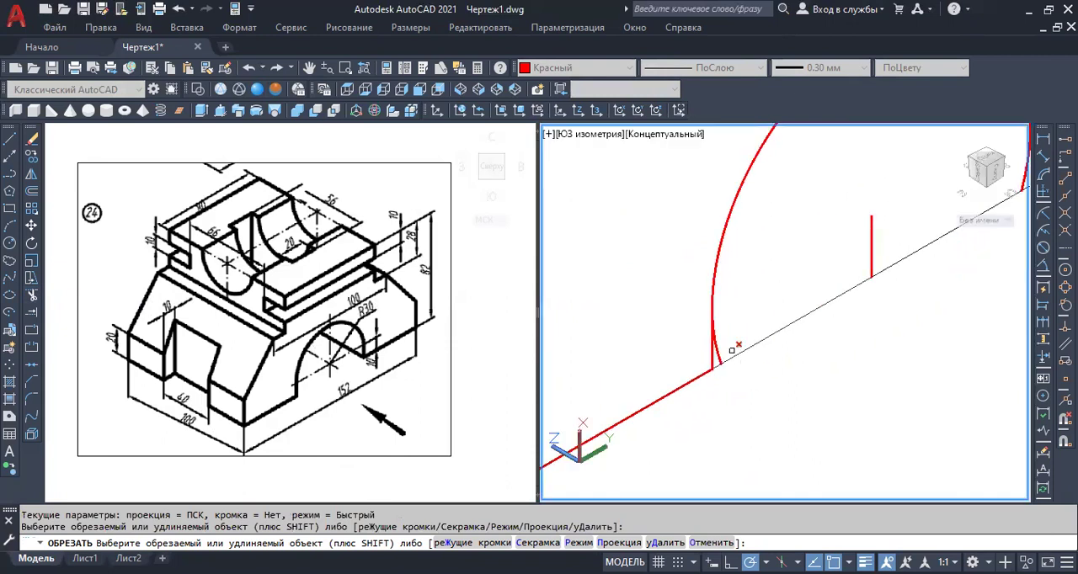
pyautogui.click(716, 358)
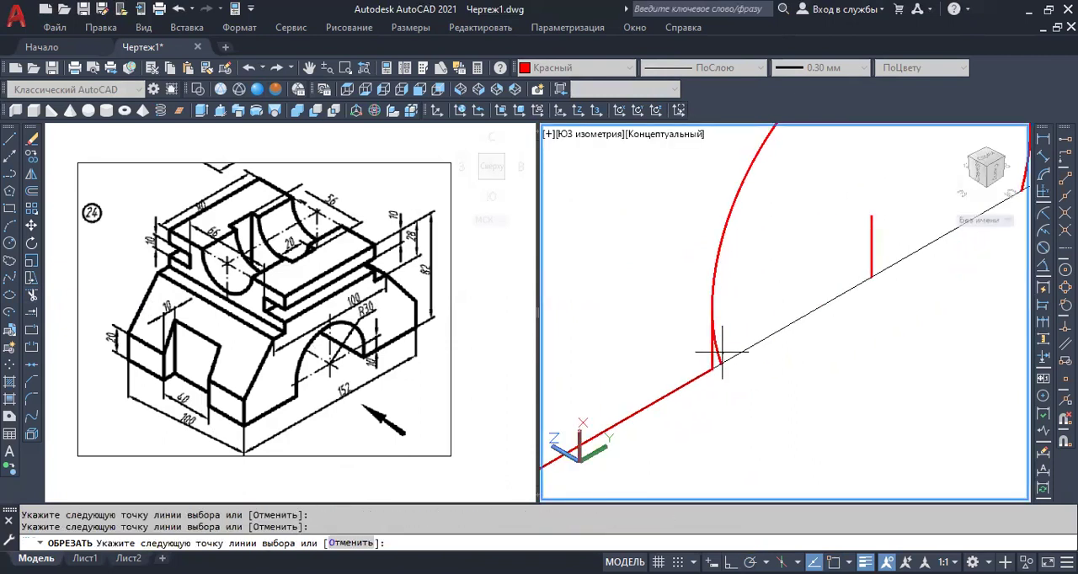
pyautogui.click(729, 346)
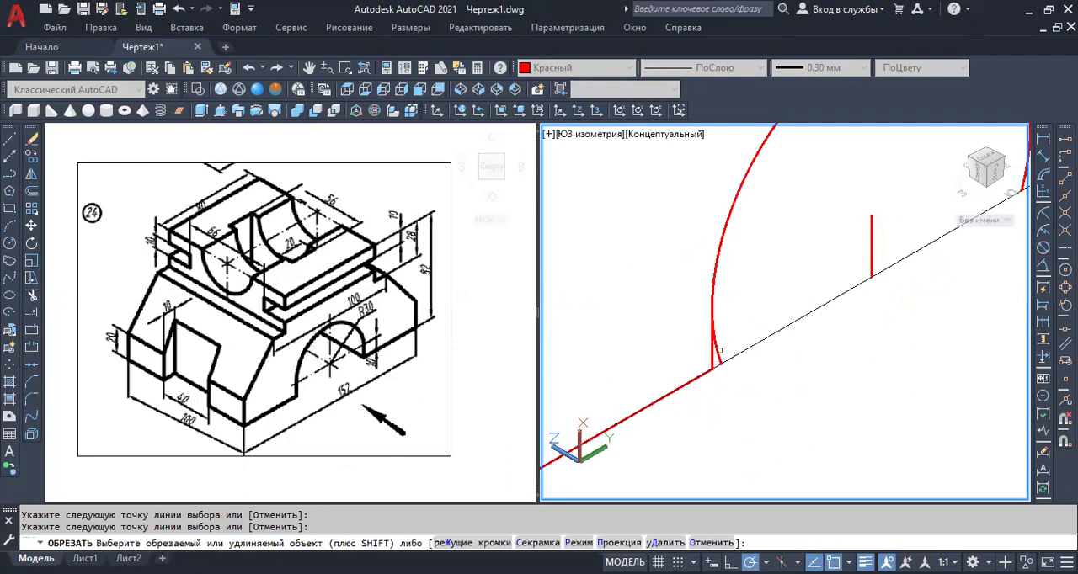
pyautogui.press('Return')
pyautogui.scroll(-4, 733, 377)
pyautogui.scroll(5, 845, 331)
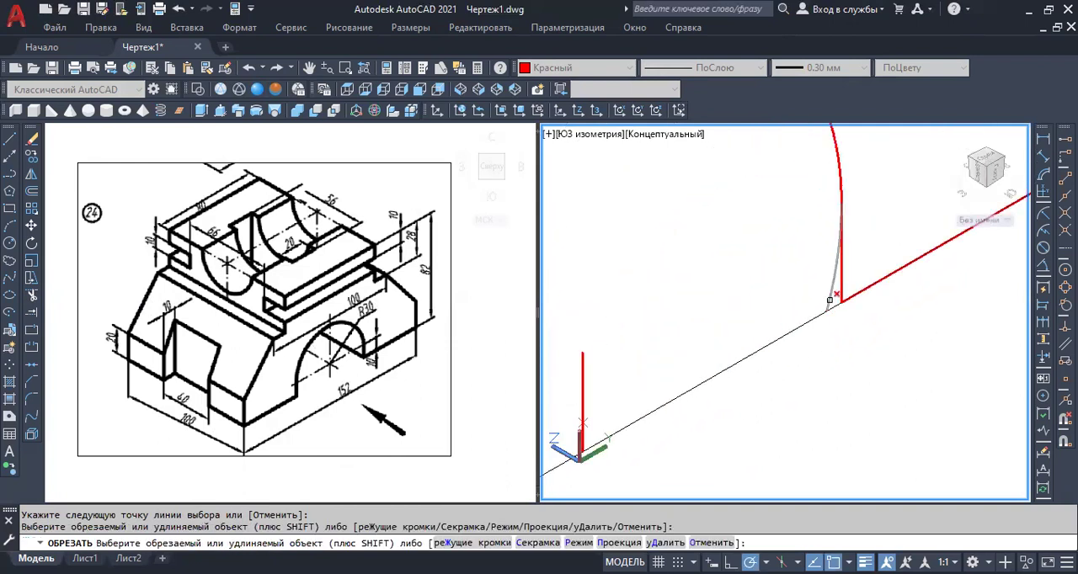
pyautogui.click(830, 300)
pyautogui.scroll(-4, 825, 341)
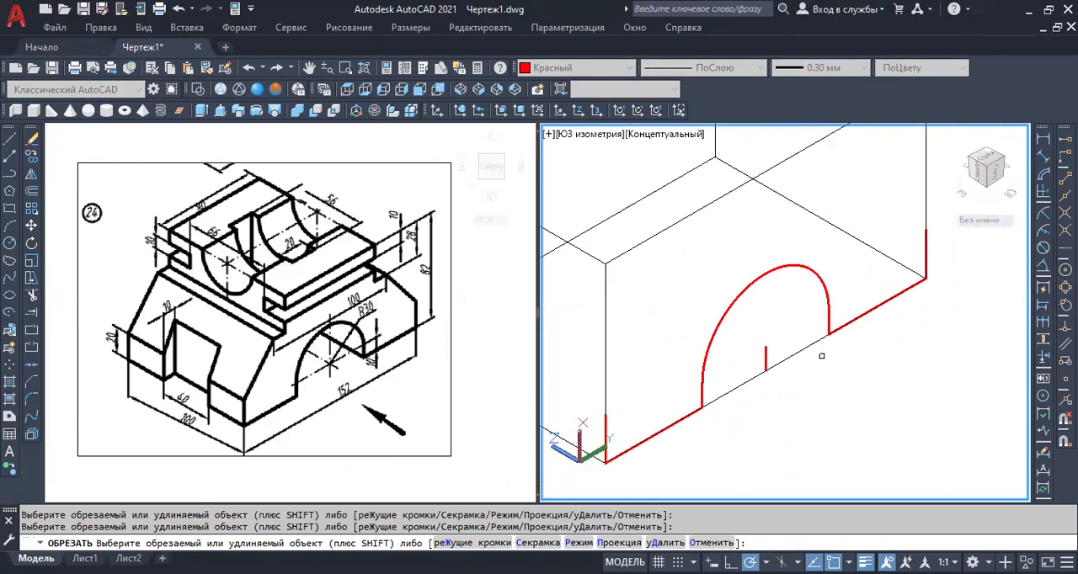
pyautogui.scroll(-2, 821, 359)
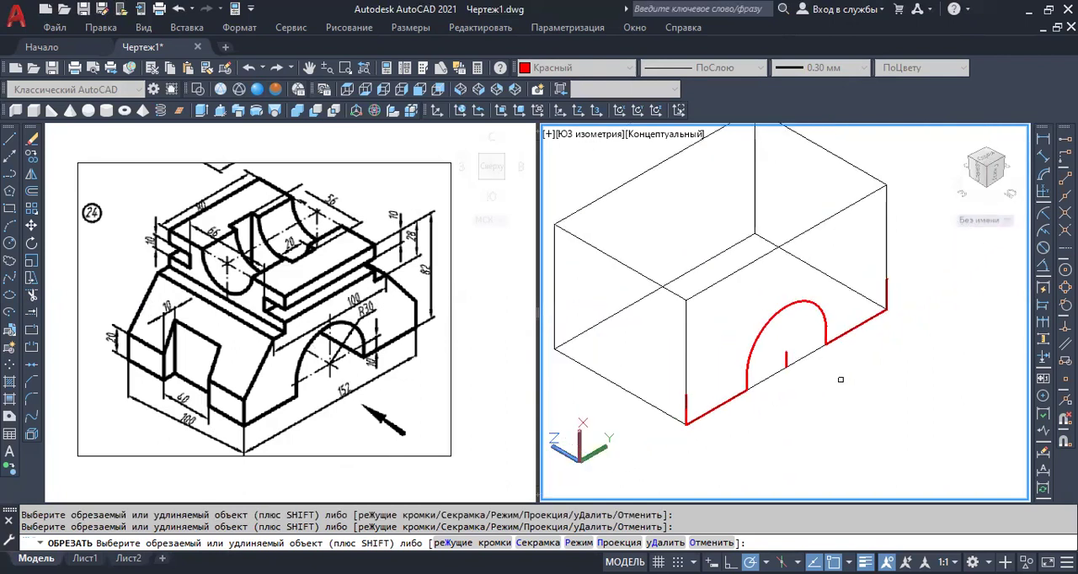
pyautogui.press('Escape')
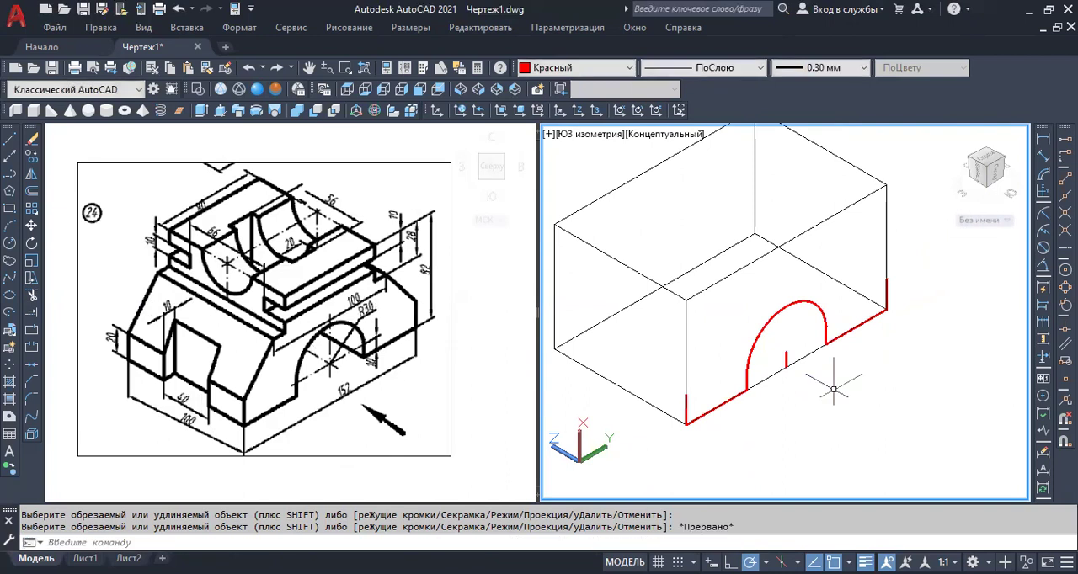
# Draw connected lines from the bottom edge's midpoint 54 mm up, 50 mm toward the far corner, and down to that corner's 20 mm line.
pyautogui.scroll(-1, 833, 391)
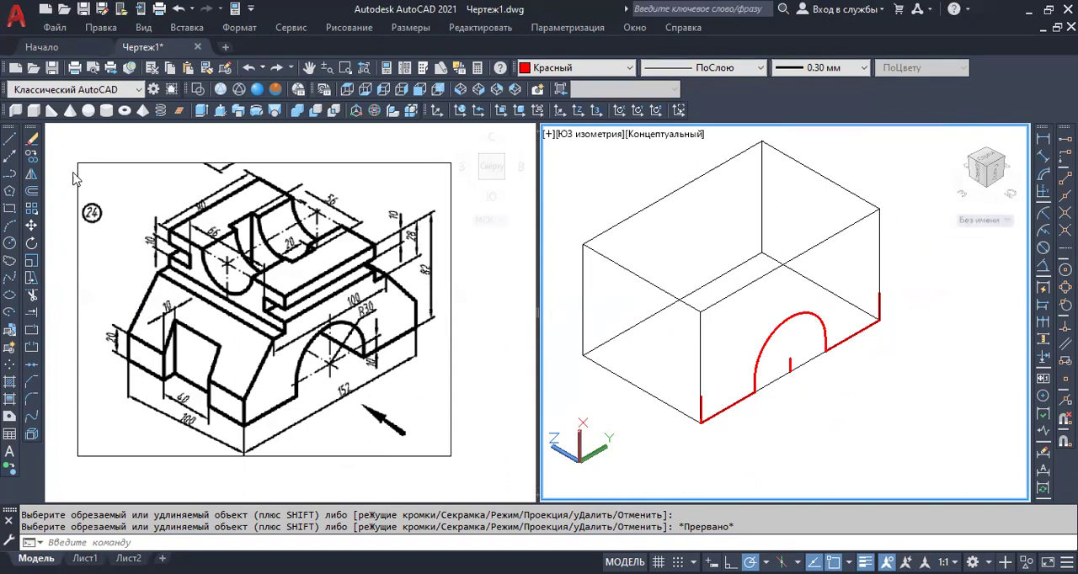
pyautogui.click(10, 141)
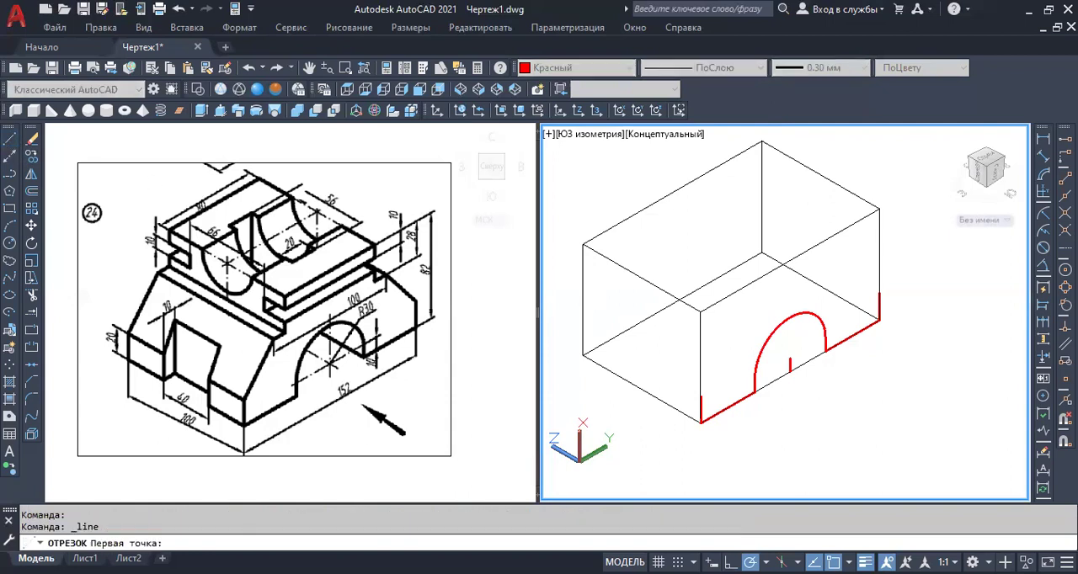
pyautogui.click(791, 371)
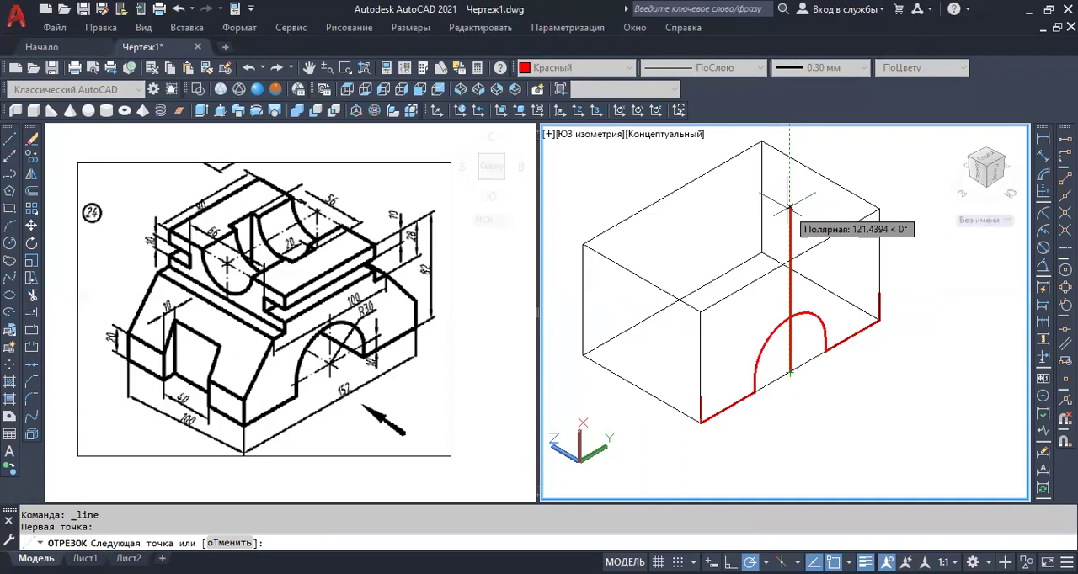
pyautogui.press('Return')
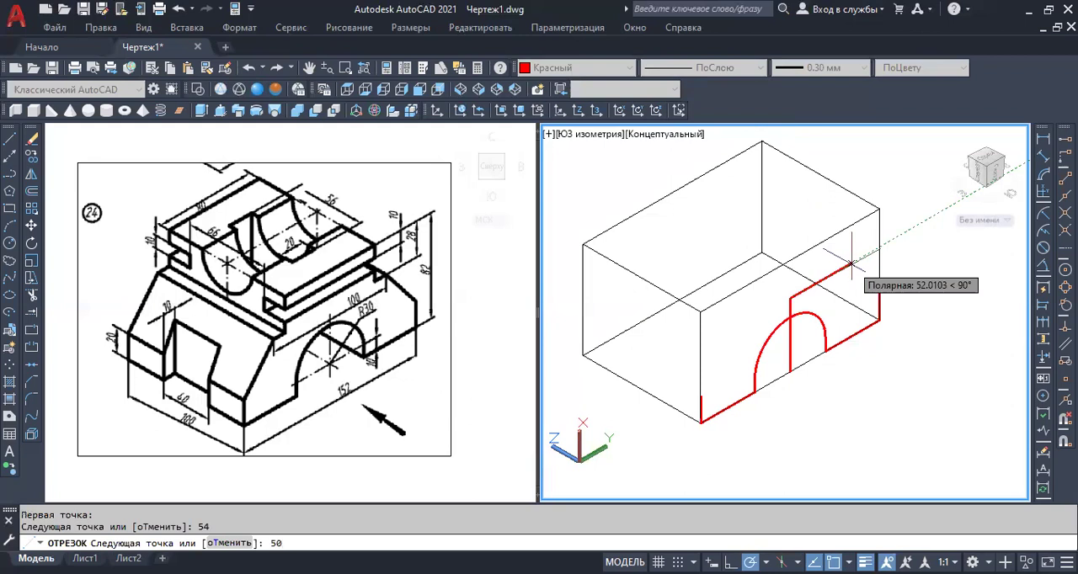
pyautogui.press('Return')
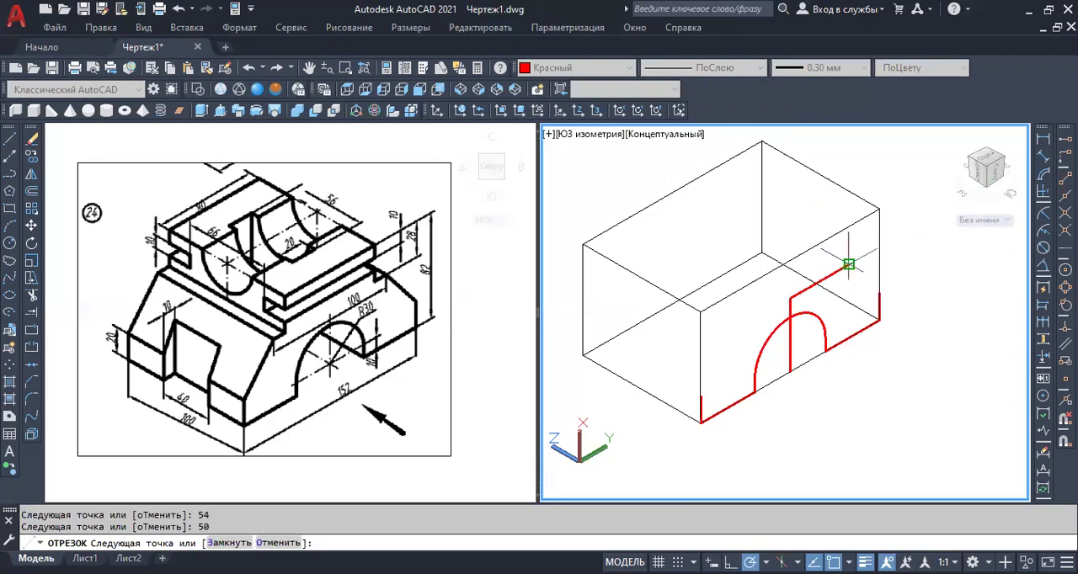
pyautogui.click(880, 296)
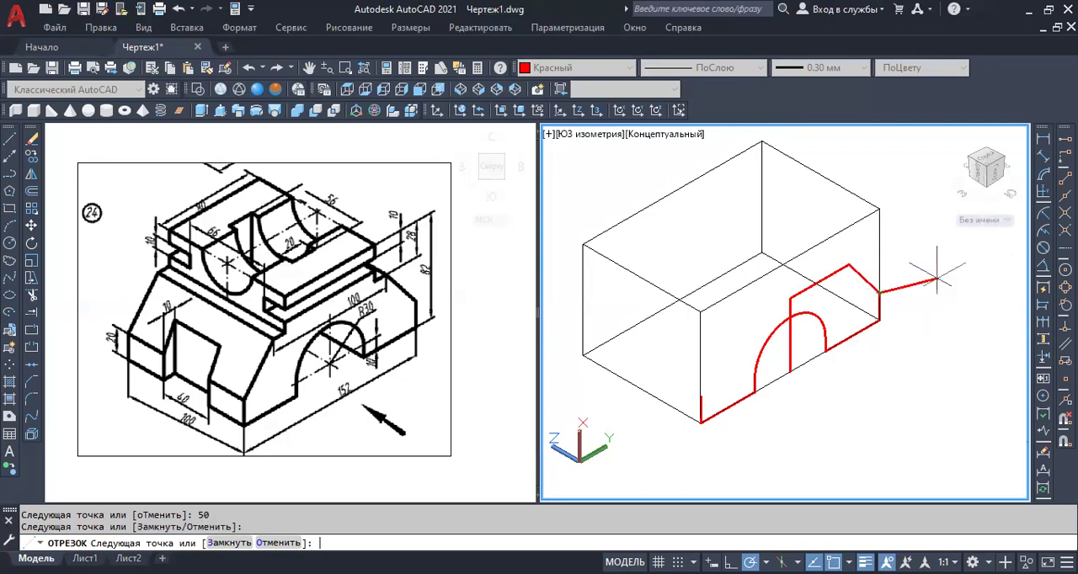
pyautogui.press('Return')
pyautogui.press('Return')
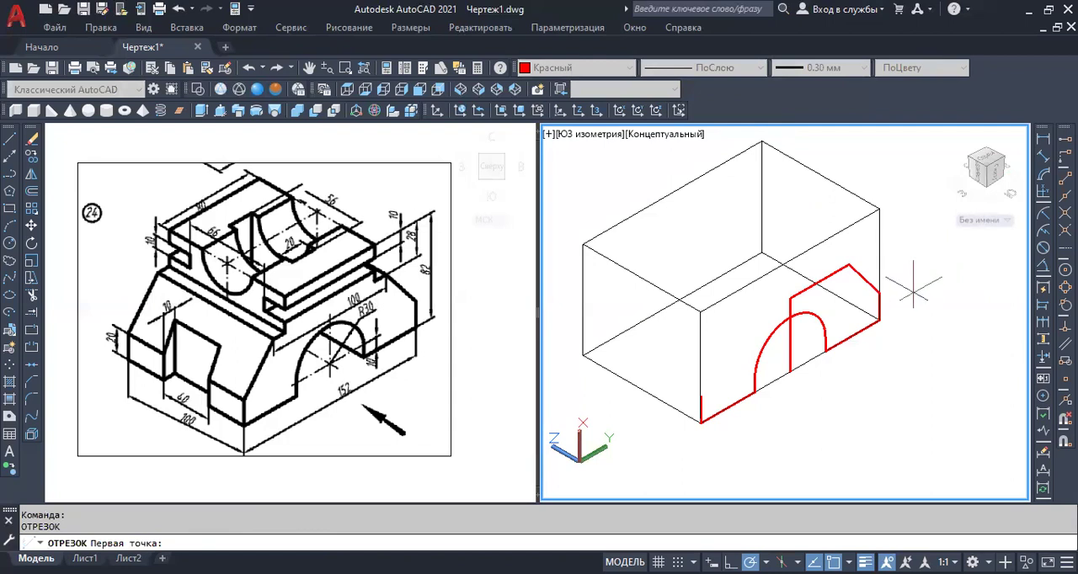
# Draw connected lines from the top of the central vertical line 50 mm toward the near corner and down to that corner's 20 mm line.
pyautogui.click(789, 299)
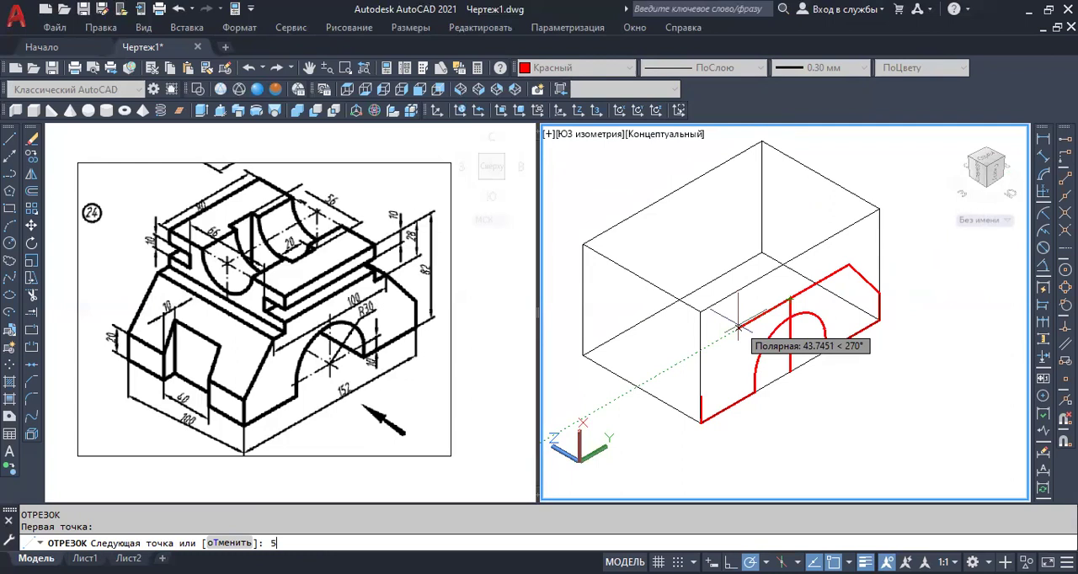
pyautogui.press('Return')
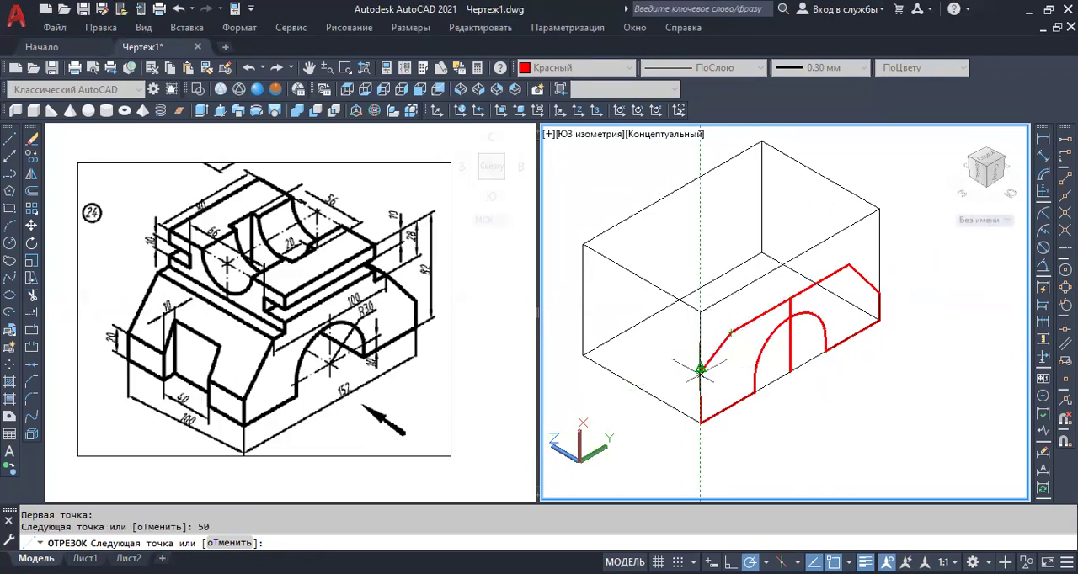
pyautogui.click(701, 396)
pyautogui.press('Return')
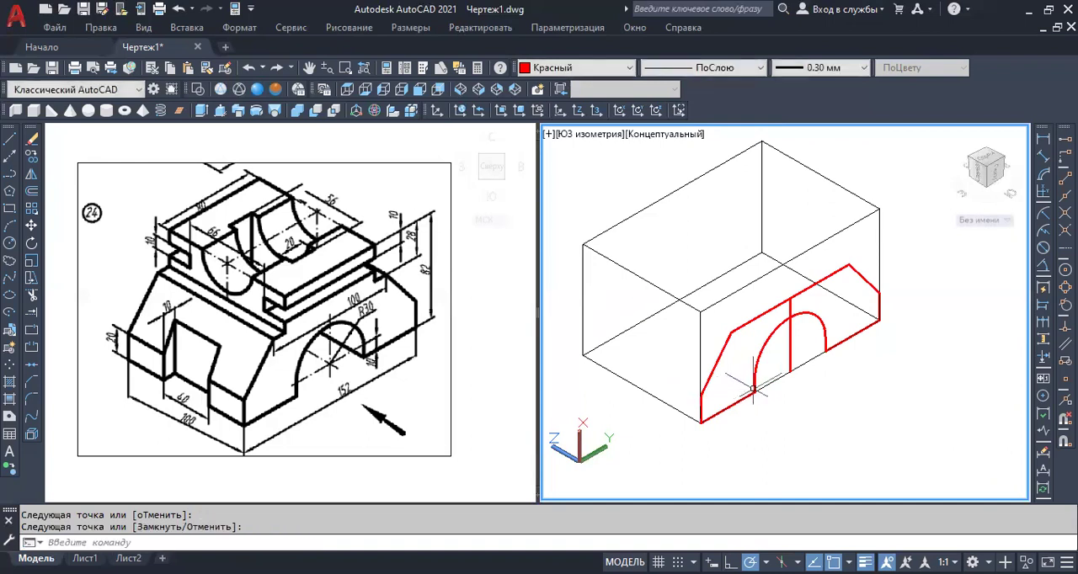
# Delete both overlapping vertical construction lines running through the middle of the arch.
pyautogui.click(790, 345)
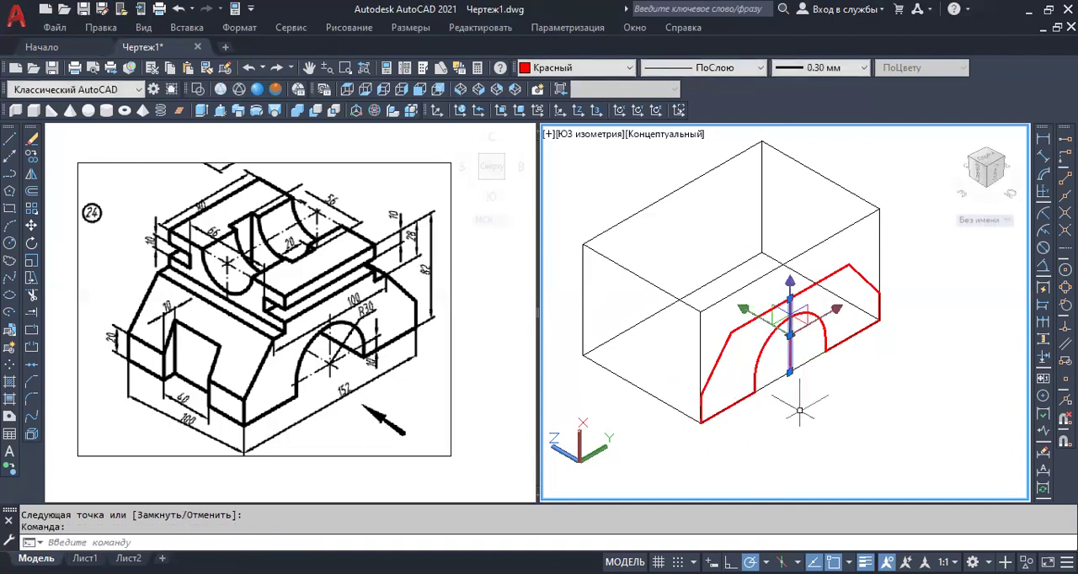
pyautogui.press('Delete')
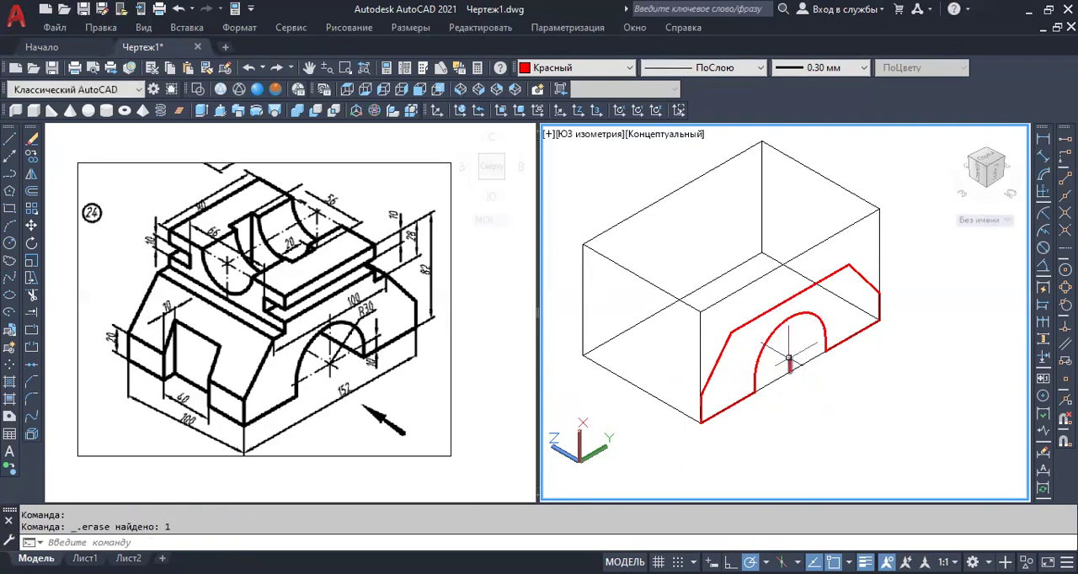
pyautogui.click(790, 362)
pyautogui.press('Delete')
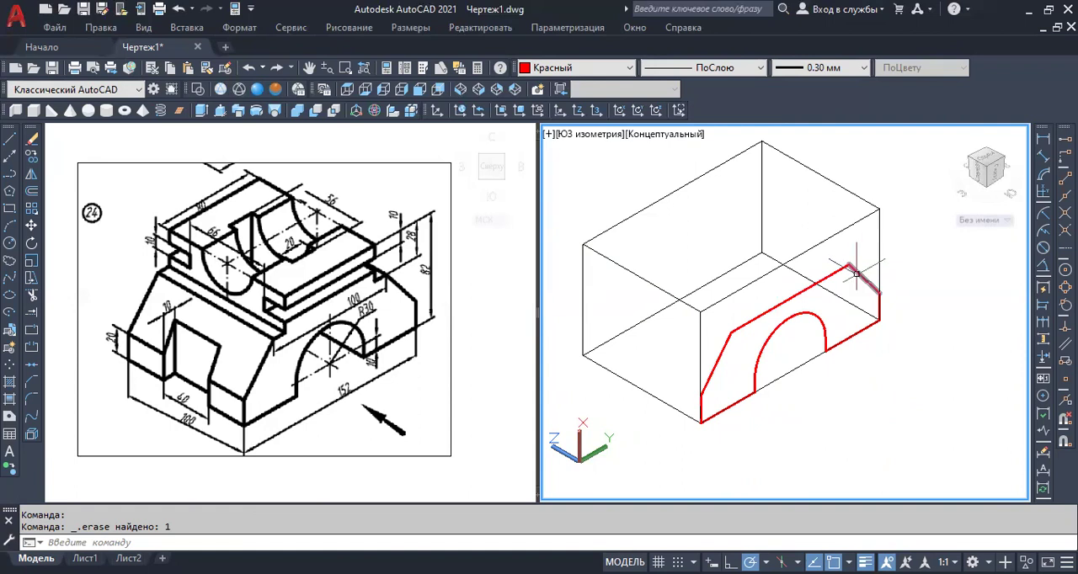
# Create a region from all the lines and the arc of the closed side profile.
pyautogui.click(9, 419)
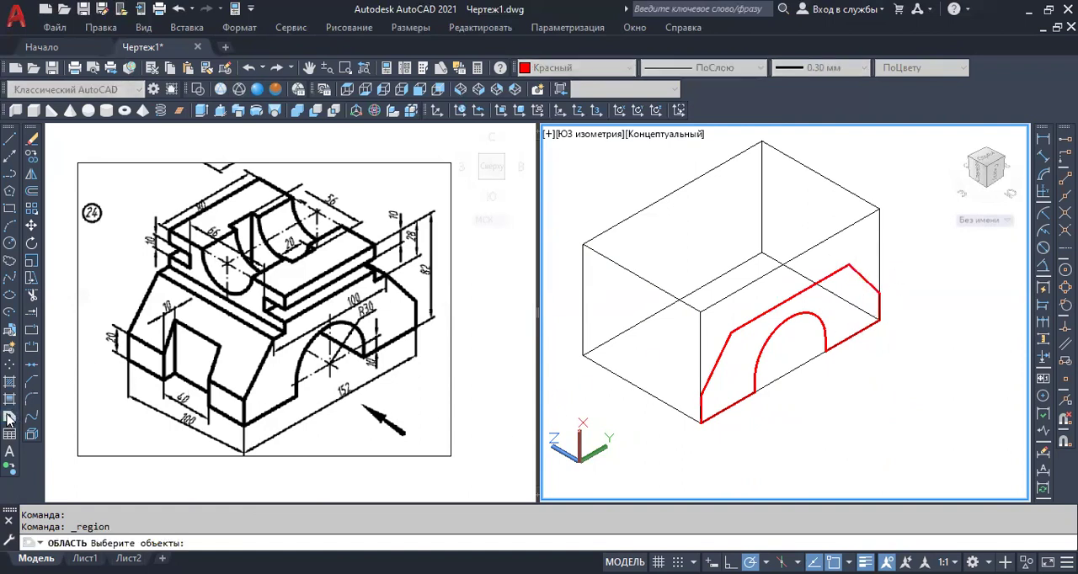
pyautogui.click(723, 353)
pyautogui.click(756, 320)
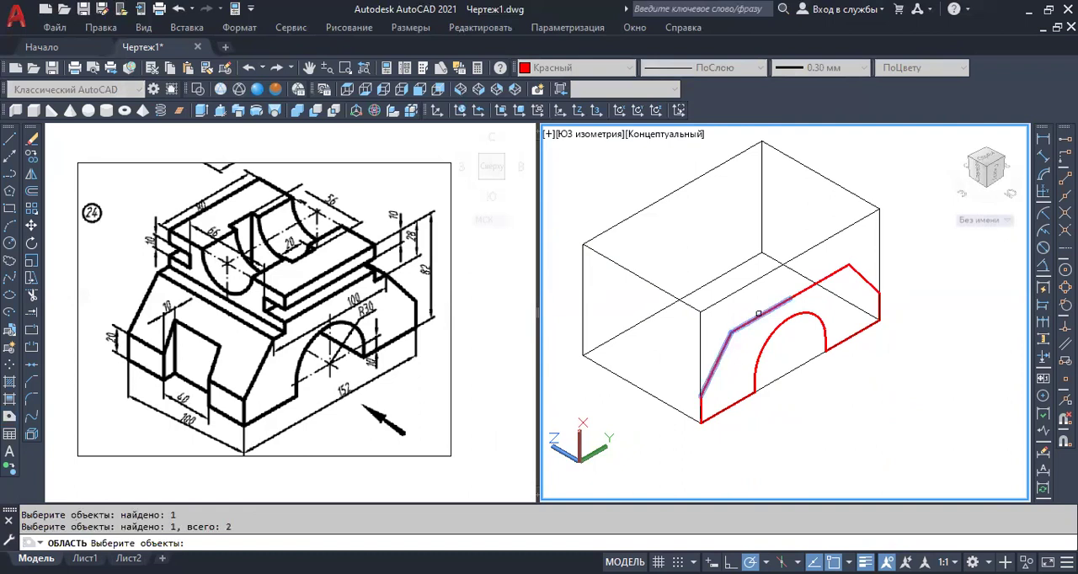
pyautogui.click(807, 287)
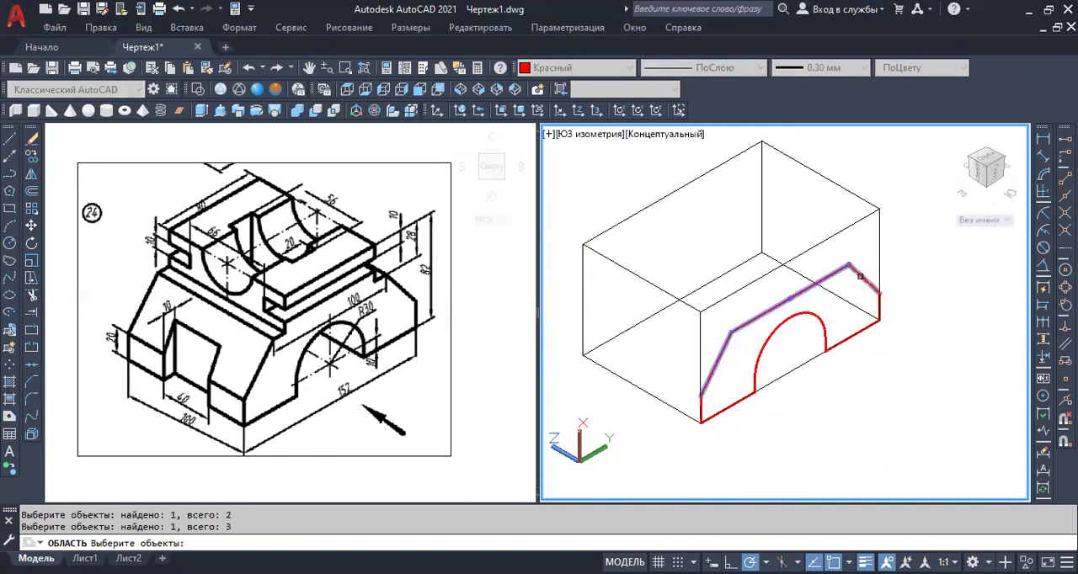
pyautogui.click(844, 248)
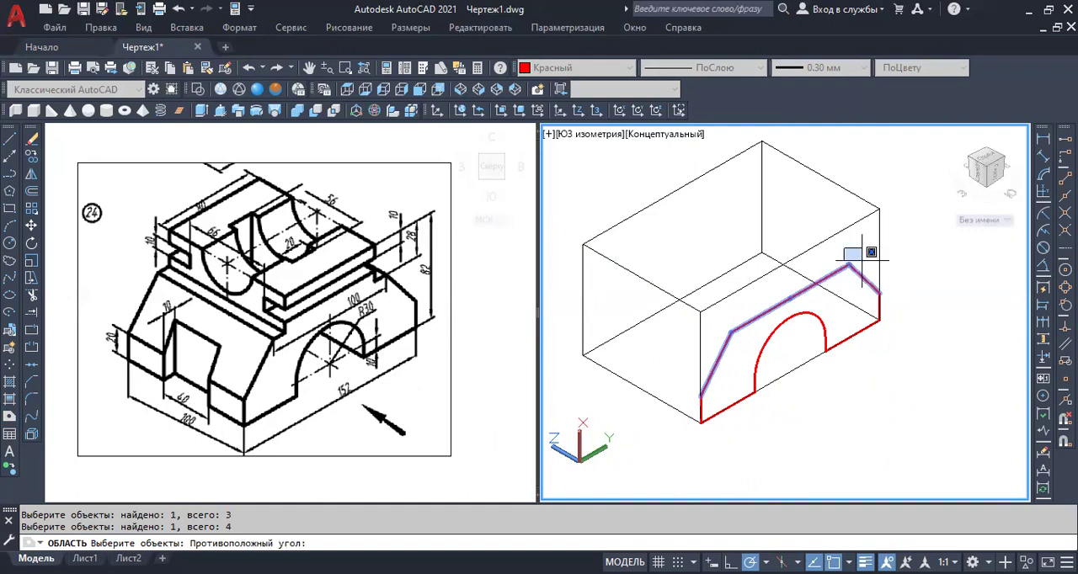
pyautogui.click(899, 358)
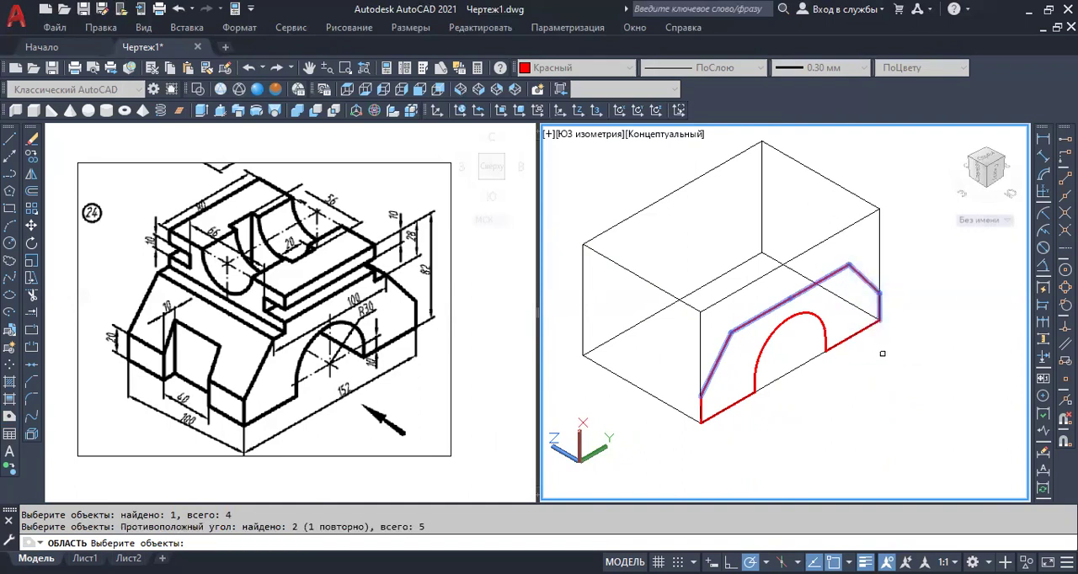
pyautogui.click(781, 273)
pyautogui.click(898, 379)
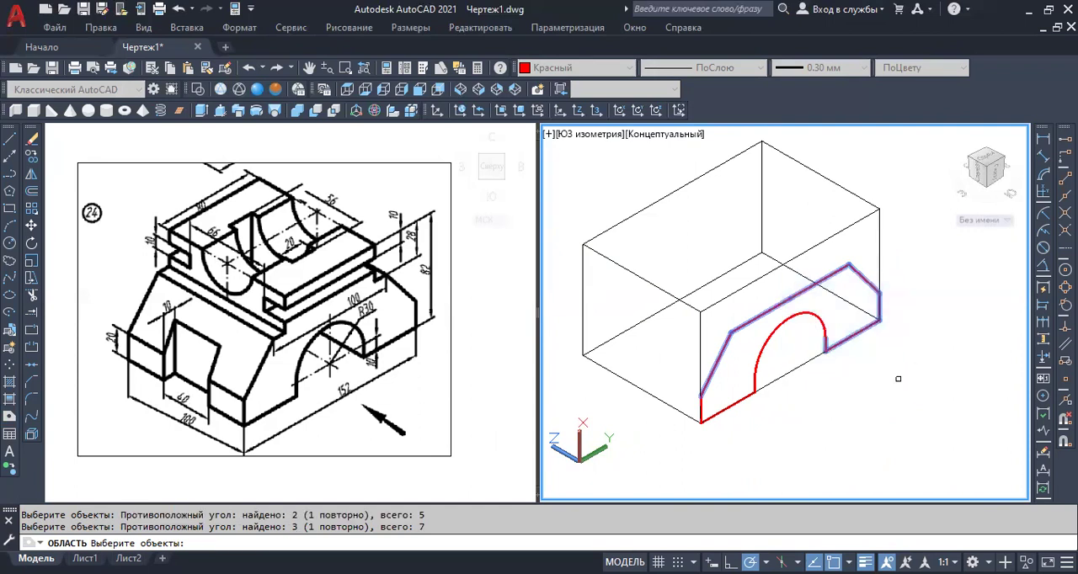
pyautogui.click(742, 346)
pyautogui.click(783, 431)
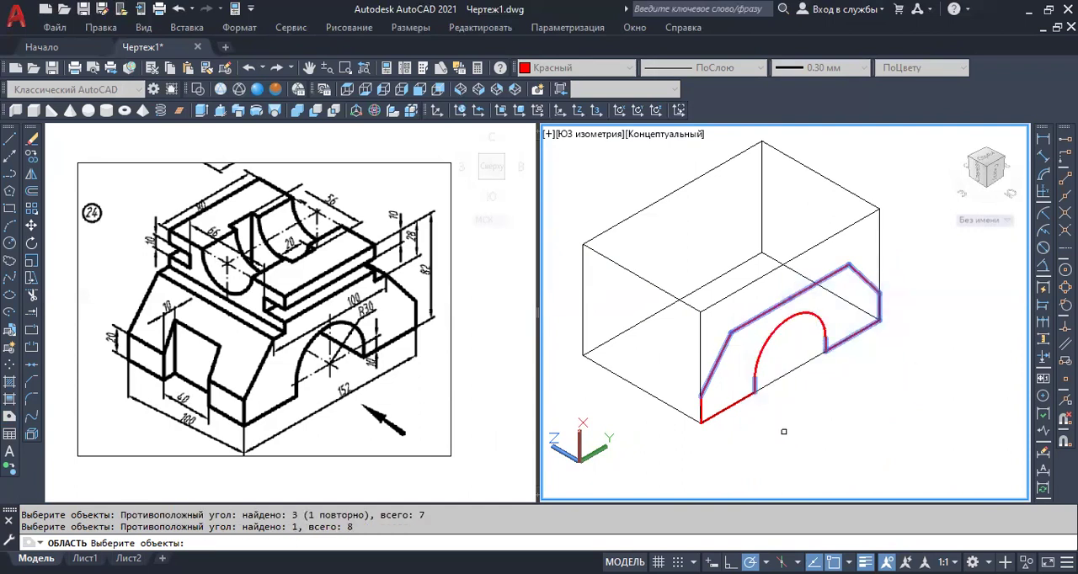
pyautogui.click(765, 342)
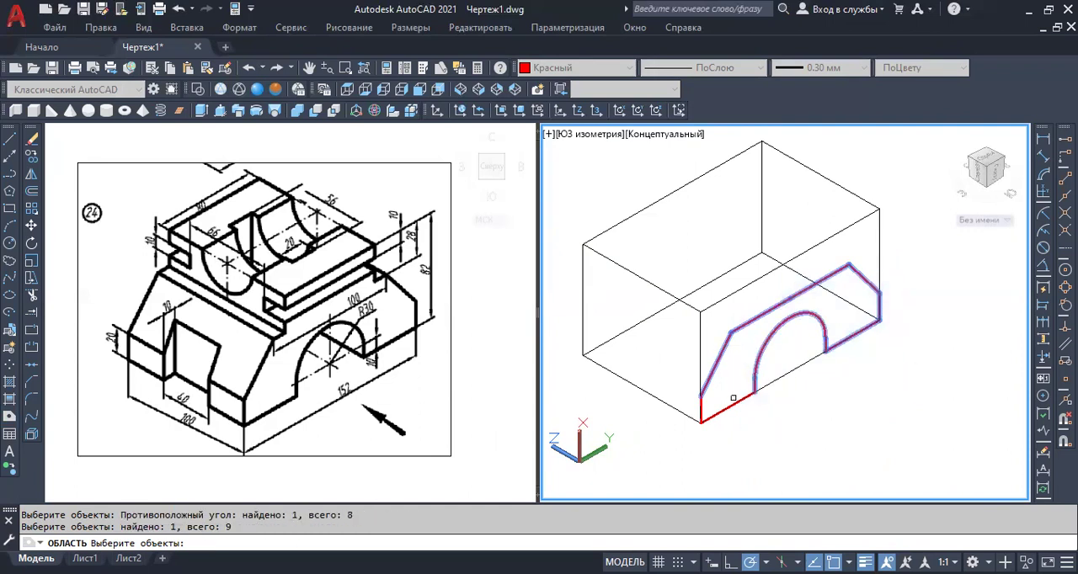
pyautogui.click(733, 404)
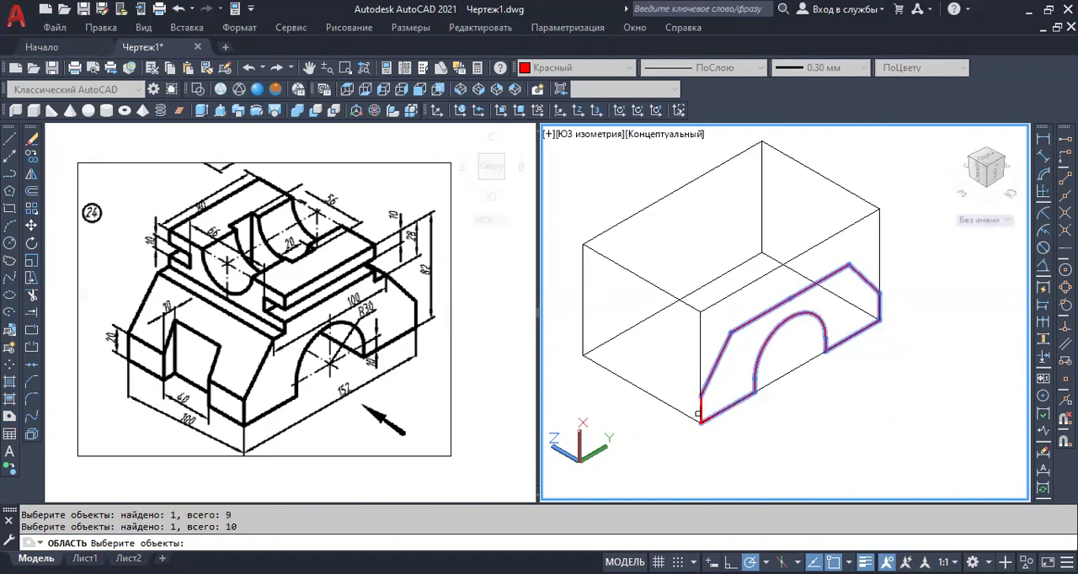
pyautogui.click(677, 366)
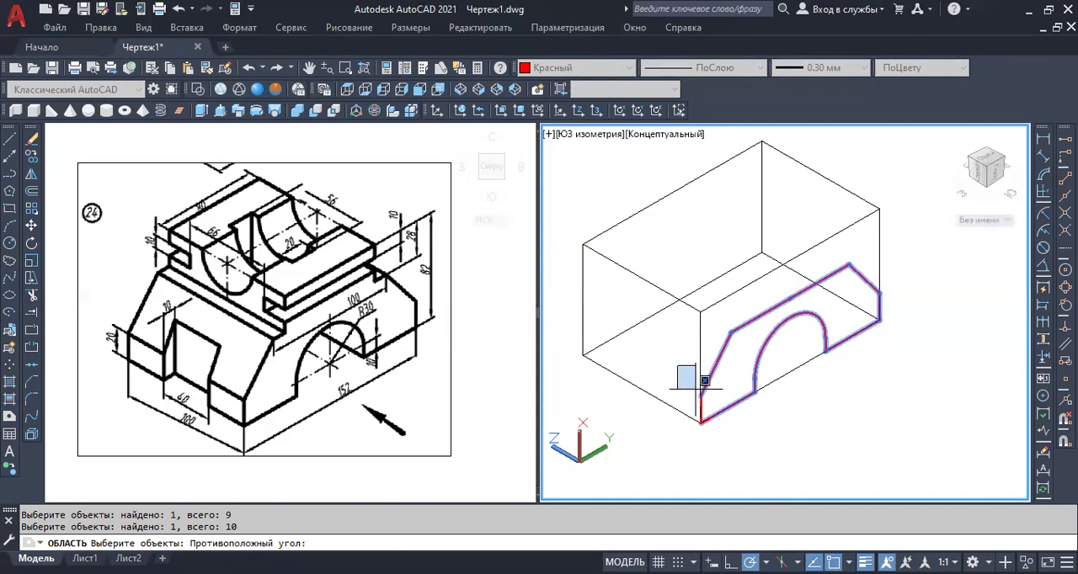
pyautogui.click(730, 451)
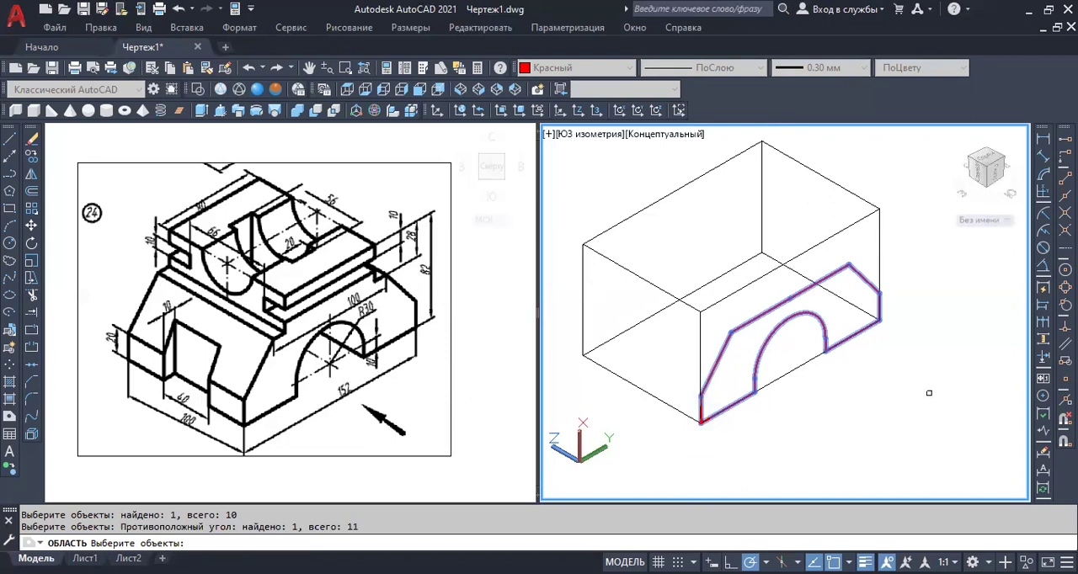
pyautogui.press('Return')
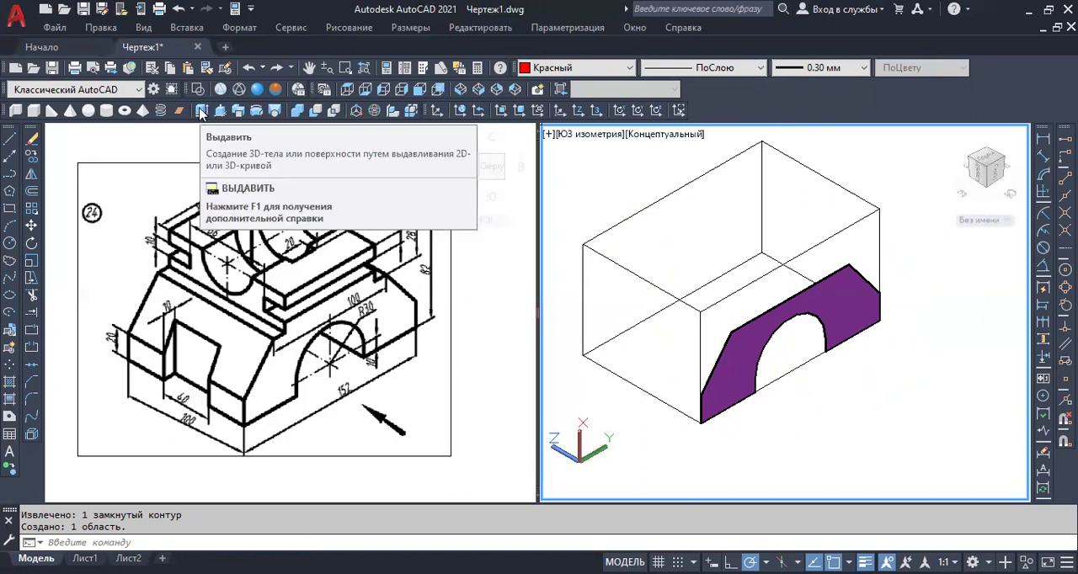
# Extrude the side profile region 100 mm across the width of the box.
pyautogui.click(201, 112)
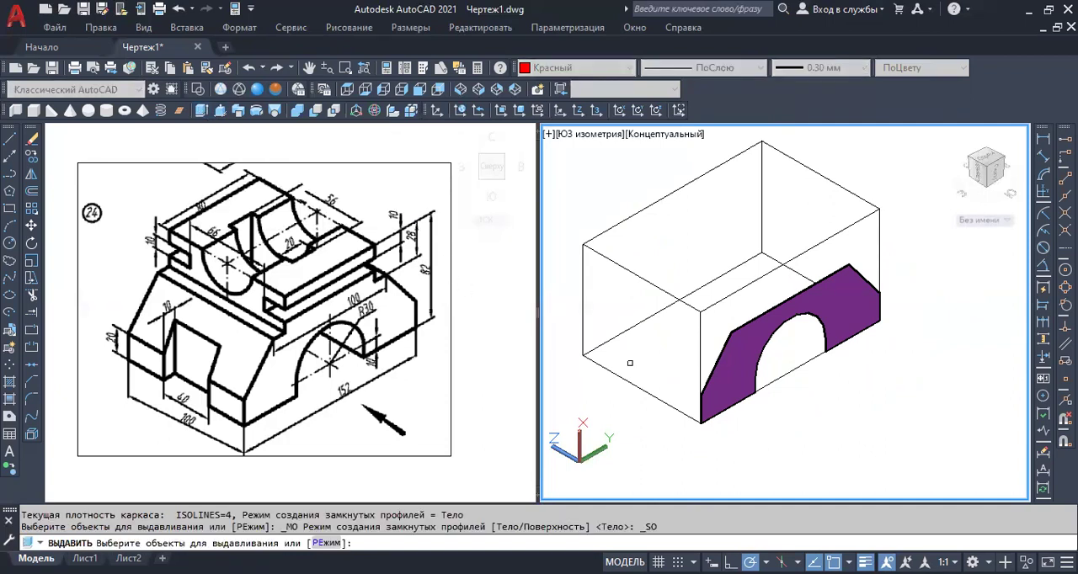
pyautogui.click(733, 369)
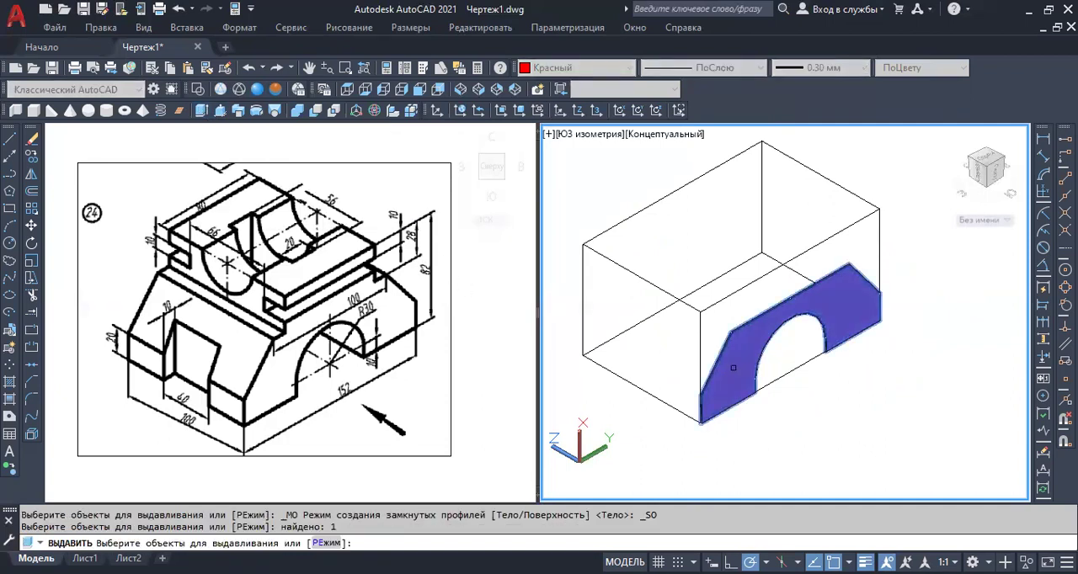
pyautogui.press('Return')
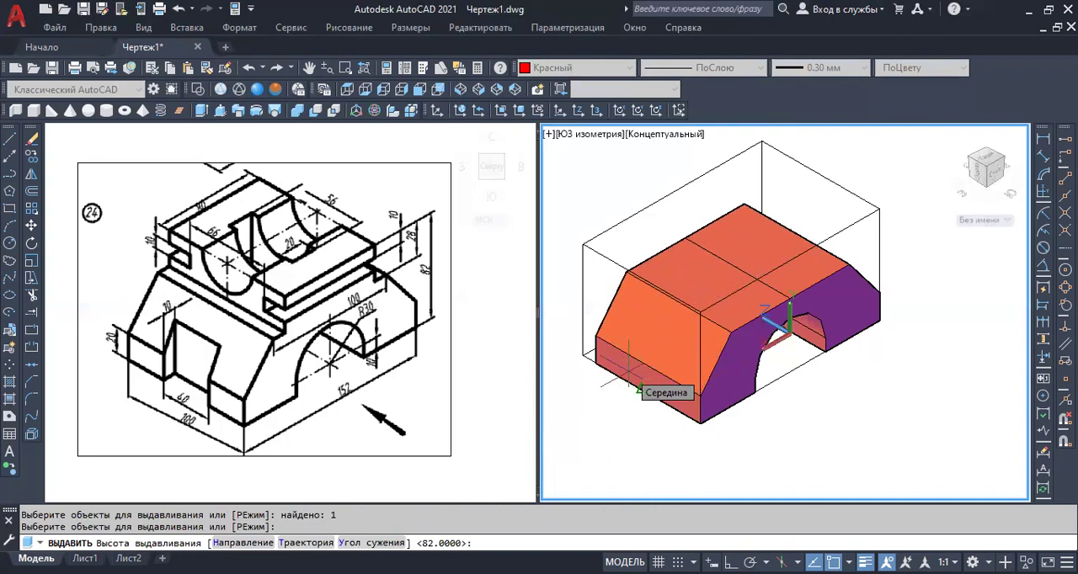
pyautogui.press('Return')
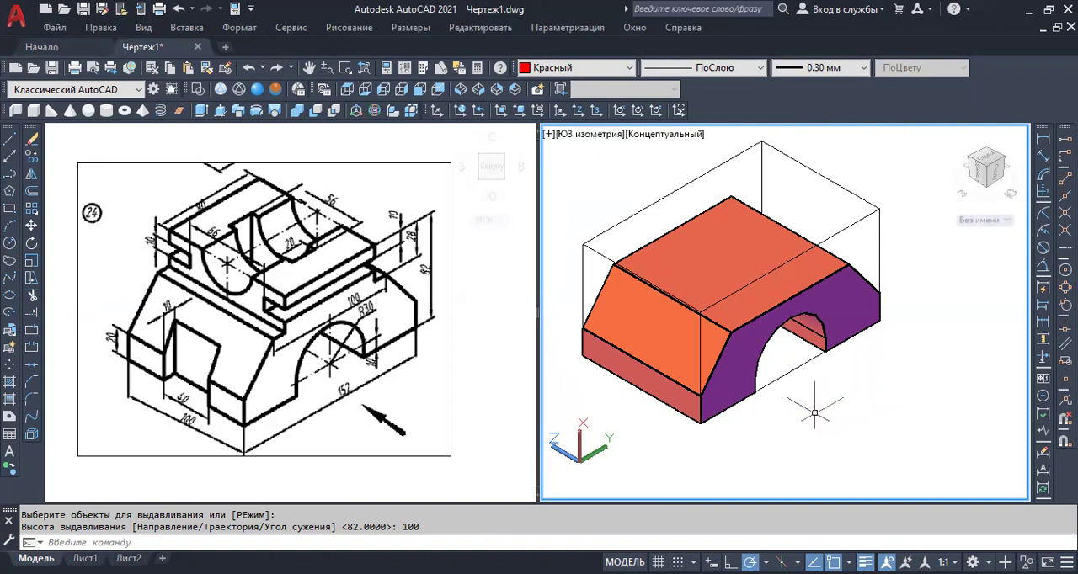
# Delete the box wireframe's two upper long edges, its far upper short edge and its far vertical edges.
pyautogui.keyDown('shift'); pyautogui.moveTo(814, 413); pyautogui.dragTo(813, 414, button='middle'); pyautogui.keyUp('shift')
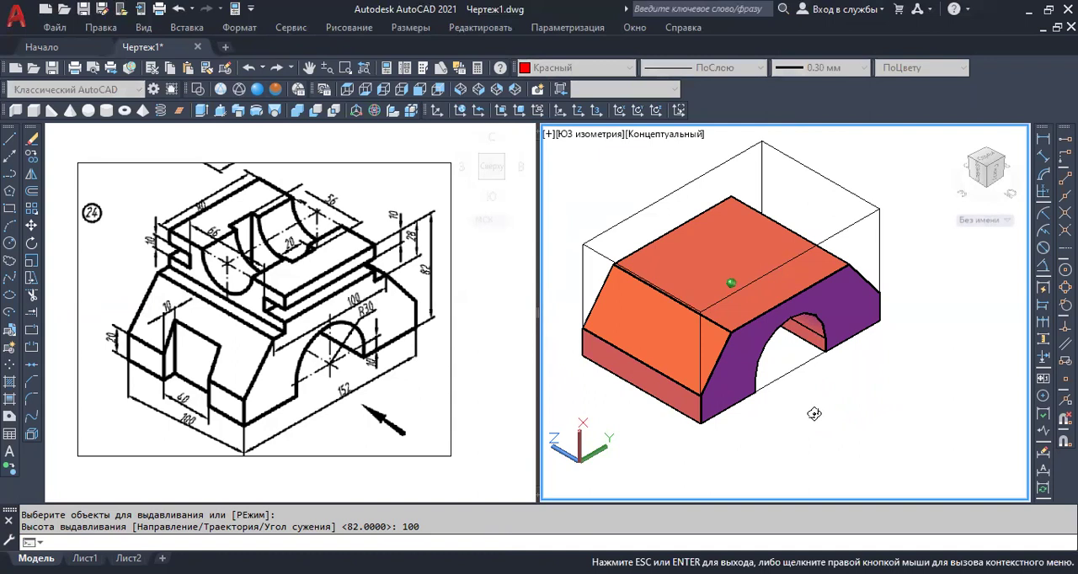
pyautogui.keyDown('shift'); pyautogui.moveTo(813, 414); pyautogui.dragTo(844, 348, button='middle'); pyautogui.keyUp('shift')
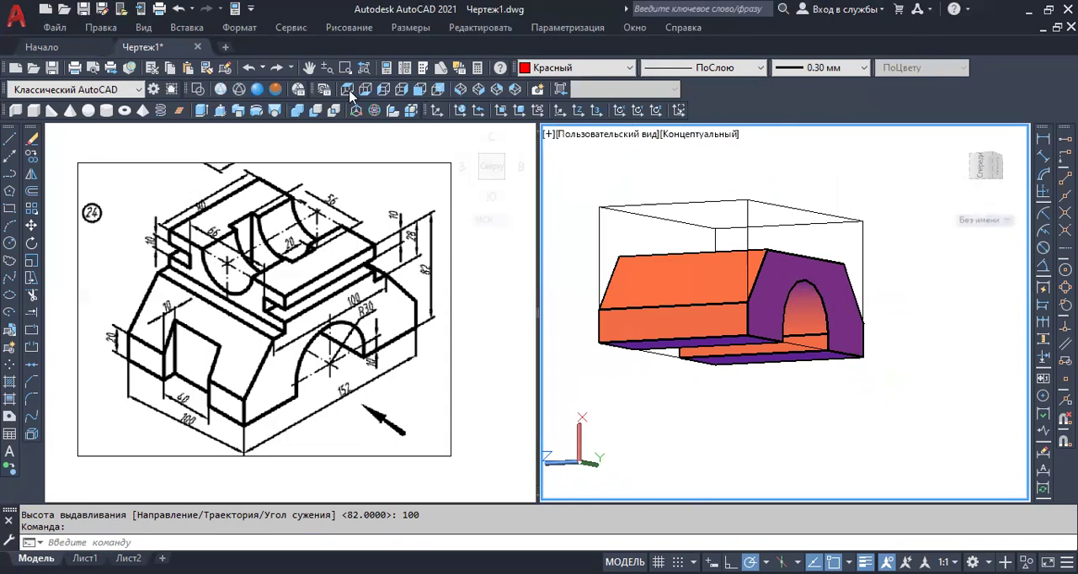
pyautogui.click(461, 90)
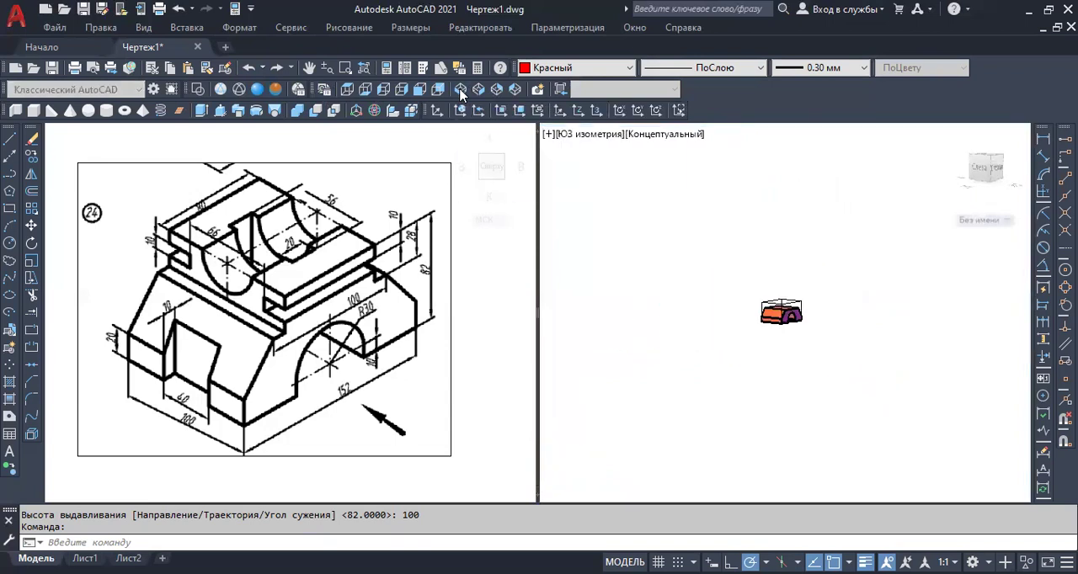
pyautogui.moveTo(955, 328)
pyautogui.mouseDown(button='middle')
pyautogui.moveTo(801, 359)
pyautogui.moveTo(704, 356)
pyautogui.moveTo(708, 376)
pyautogui.moveTo(838, 375)
pyautogui.mouseUp(button='middle')
pyautogui.scroll(10, 703, 374)
pyautogui.click(904, 225)
pyautogui.click(869, 256)
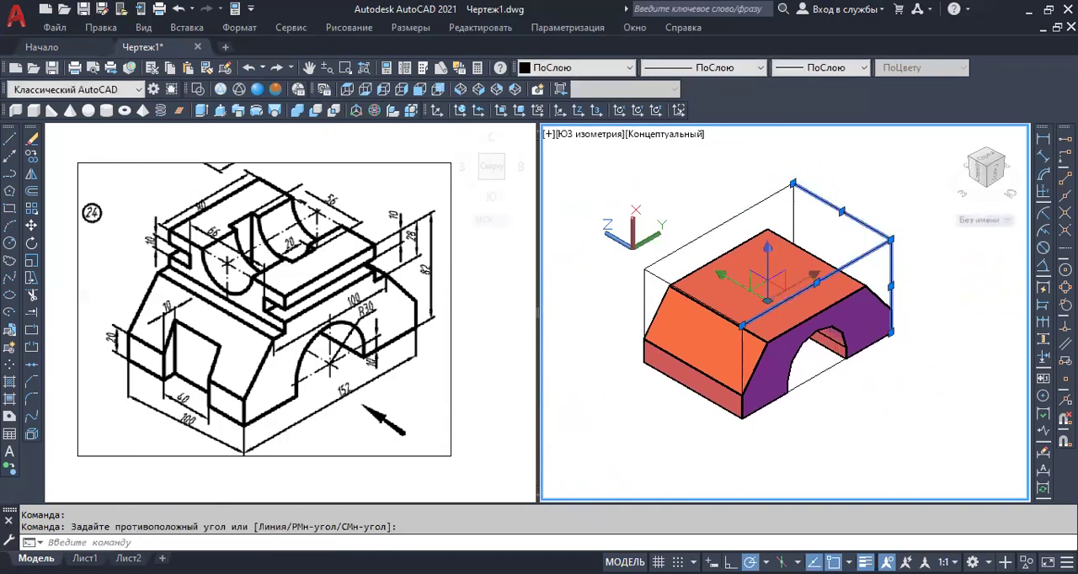
pyautogui.click(804, 197)
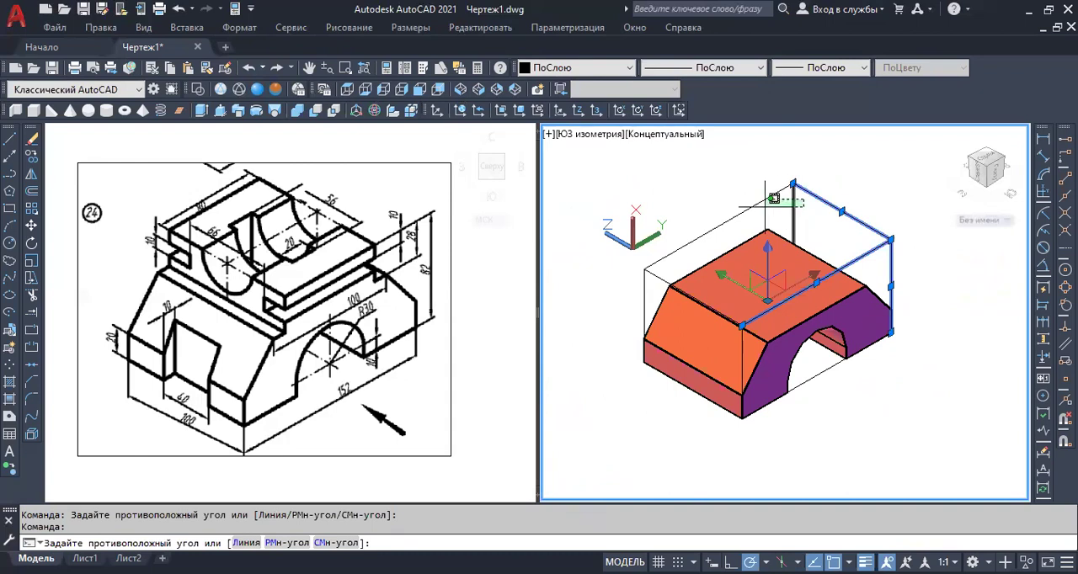
pyautogui.click(745, 212)
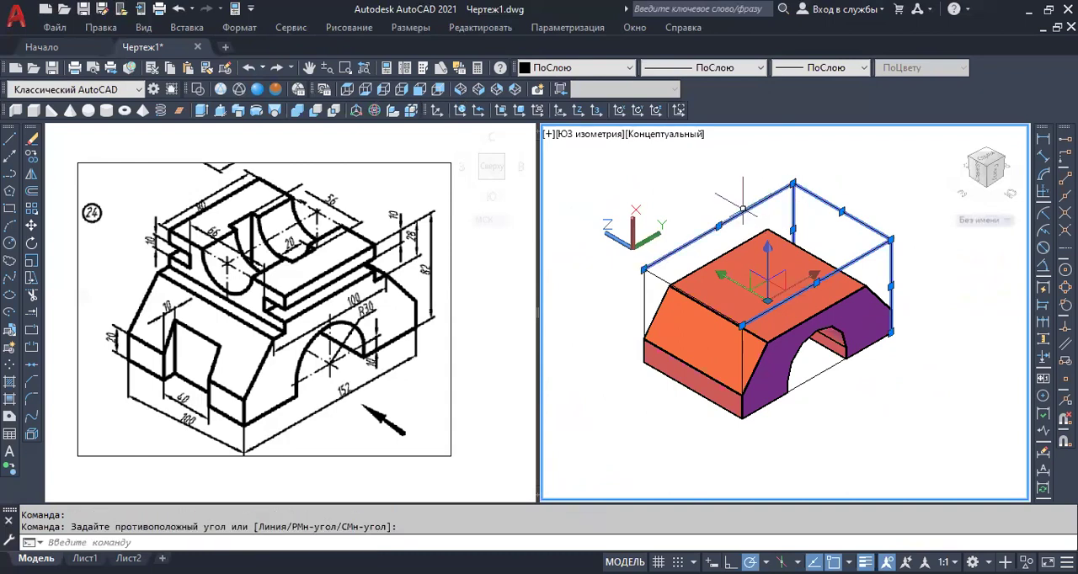
pyautogui.press('Delete')
# Delete the box wireframe's near upper short edge and the vertical edge lines at that end.
pyautogui.click(642, 263)
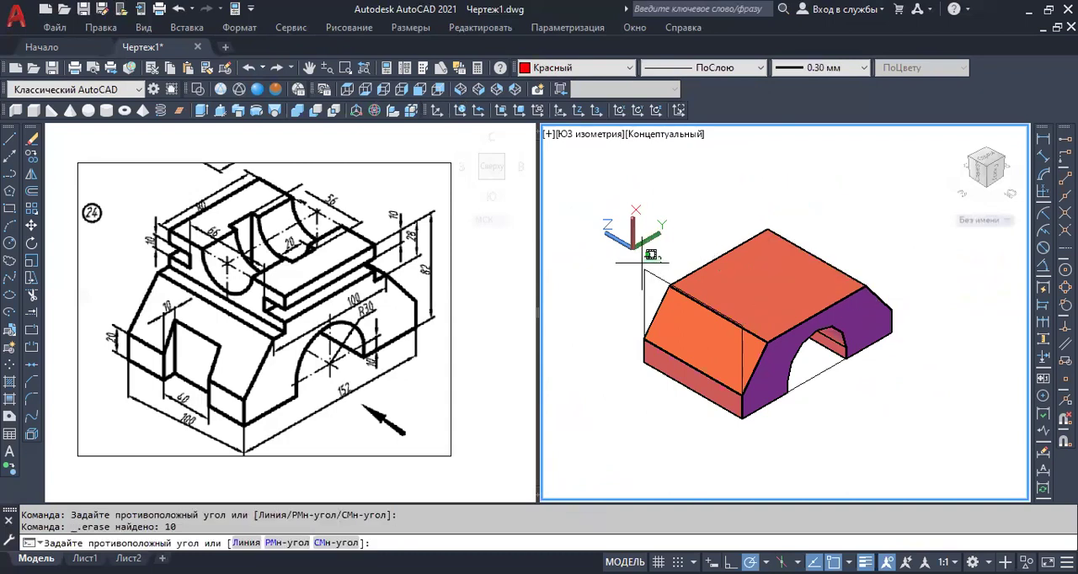
pyautogui.click(744, 364)
pyautogui.press('Delete')
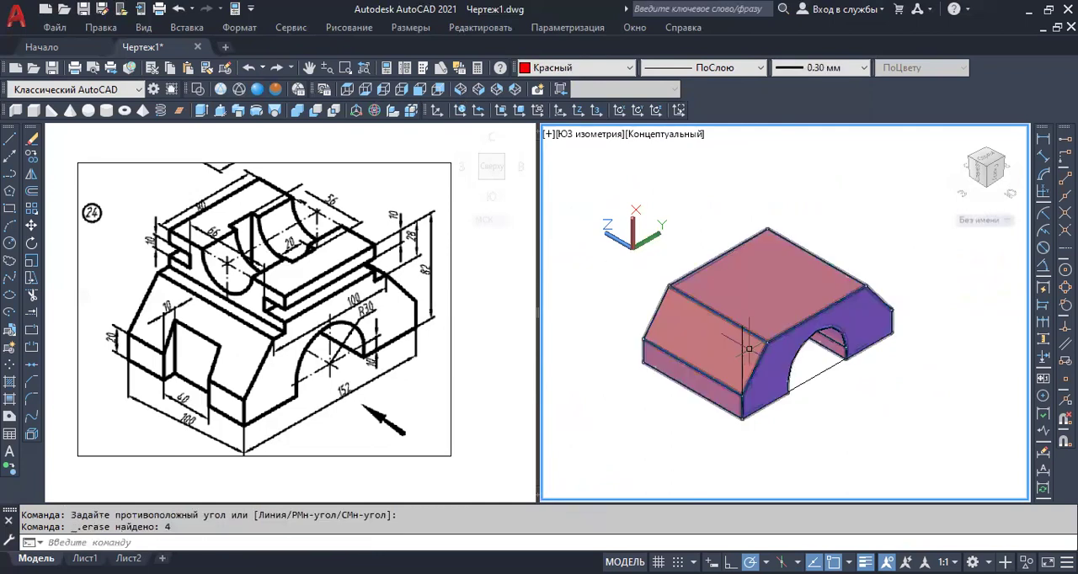
pyautogui.click(743, 351)
pyautogui.press('Delete')
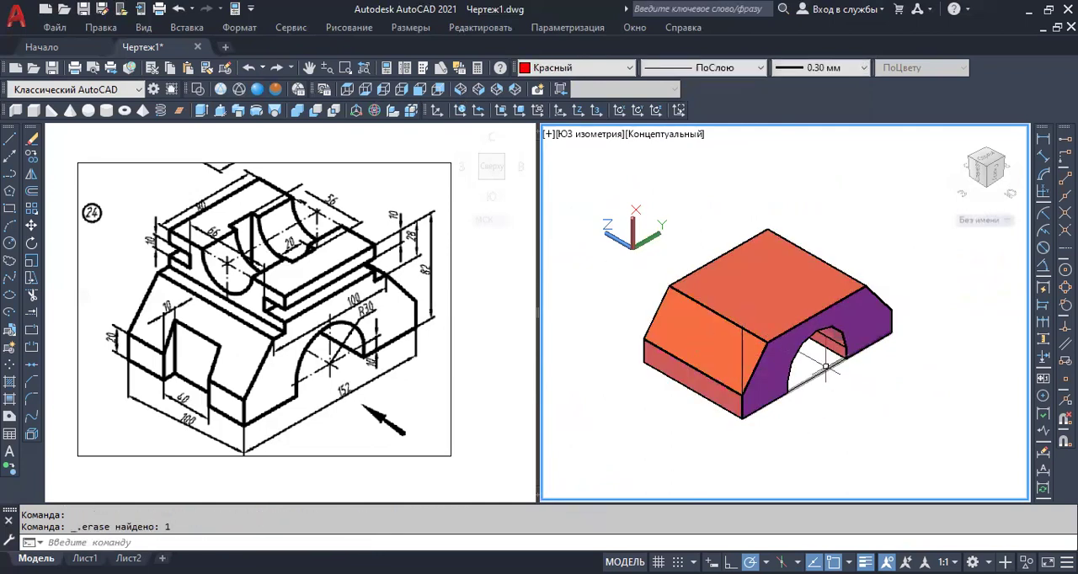
# Delete the overlapping box lines along the bottom edge beneath the arch opening.
pyautogui.click(819, 371)
pyautogui.press('Delete')
pyautogui.keyDown('shift'); pyautogui.moveTo(830, 394); pyautogui.dragTo(564, 360, button='middle'); pyautogui.keyUp('shift')
pyautogui.keyDown('shift'); pyautogui.moveTo(752, 340); pyautogui.dragTo(818, 360, button='middle'); pyautogui.keyUp('shift')
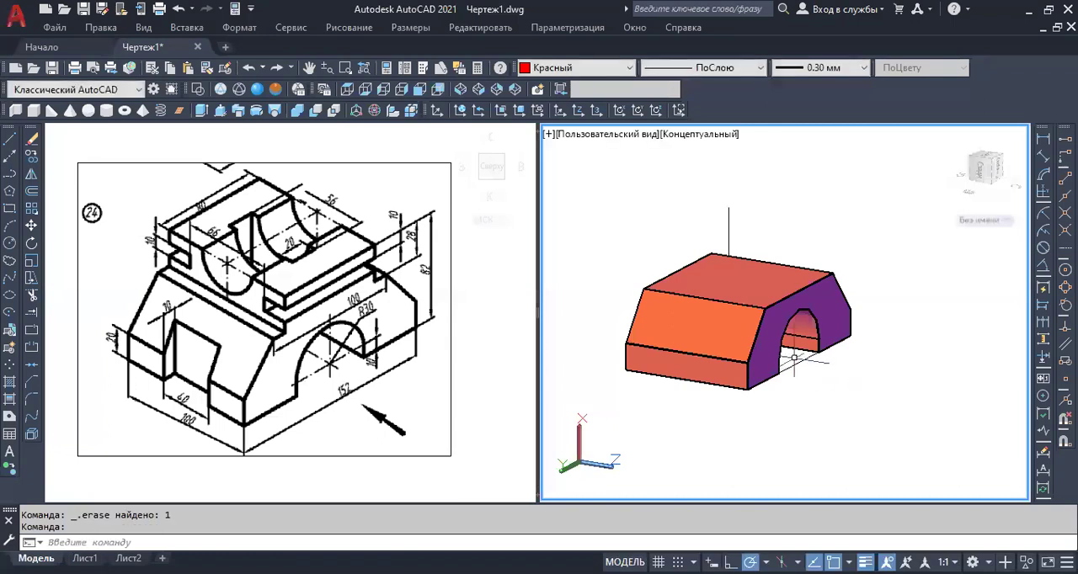
pyautogui.click(798, 364)
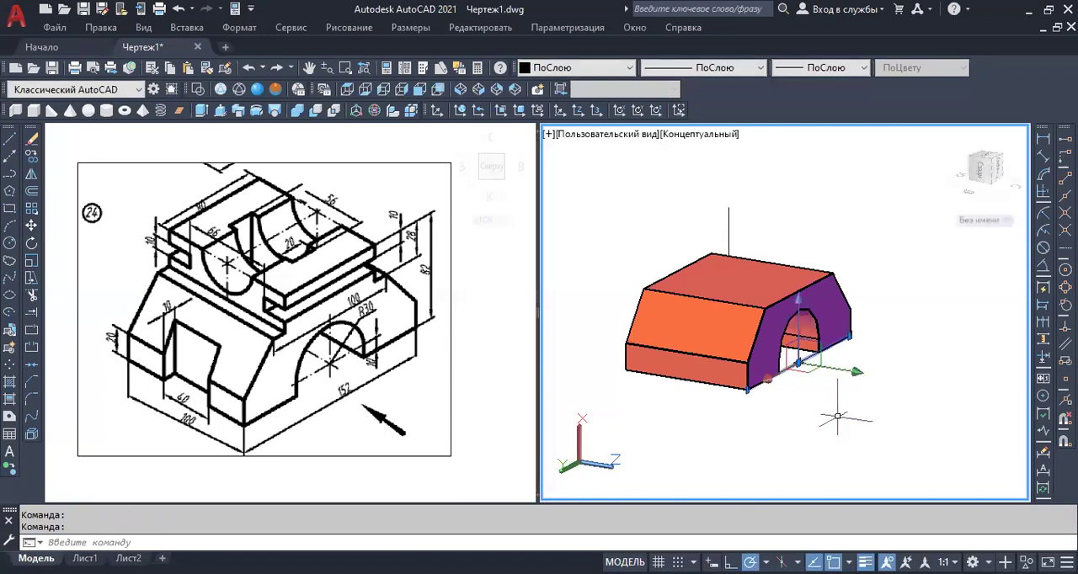
pyautogui.press('Delete')
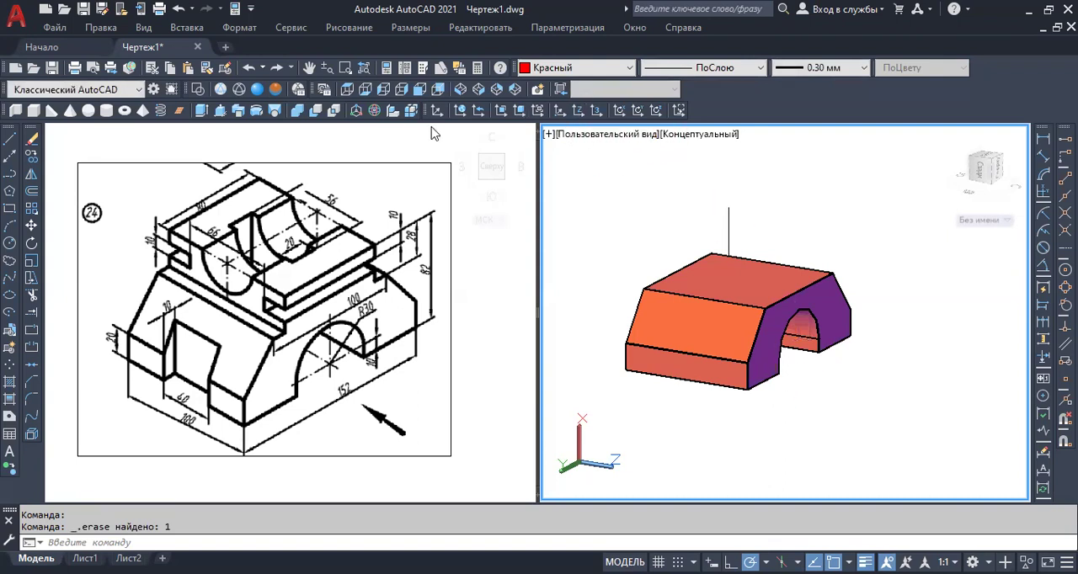
pyautogui.click(461, 89)
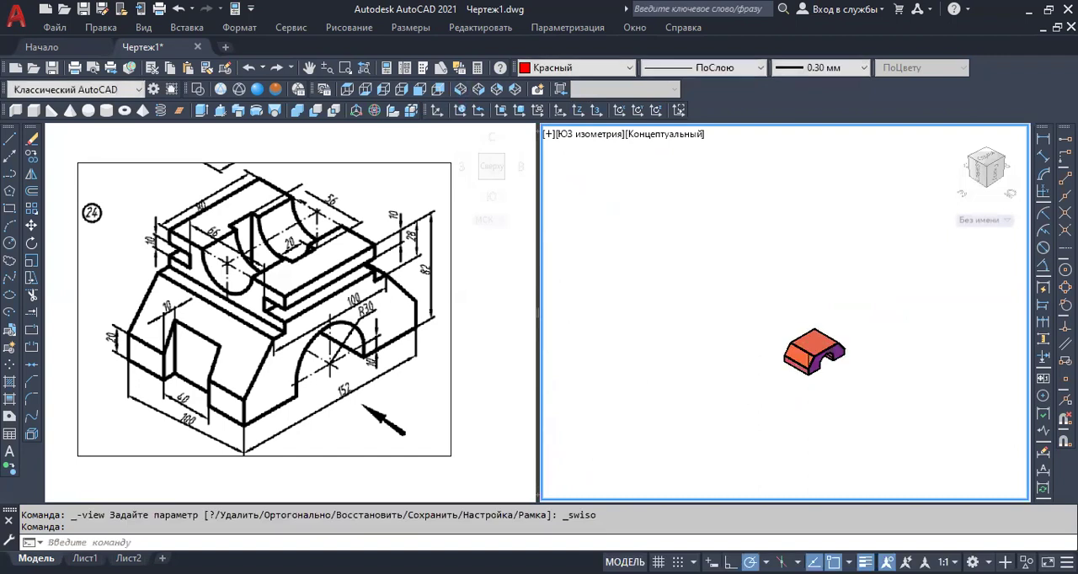
# Delete the leftover vertical line rising from the base solid's near lower corner.
pyautogui.moveTo(808, 369); pyautogui.dragTo(700, 358, button='middle')
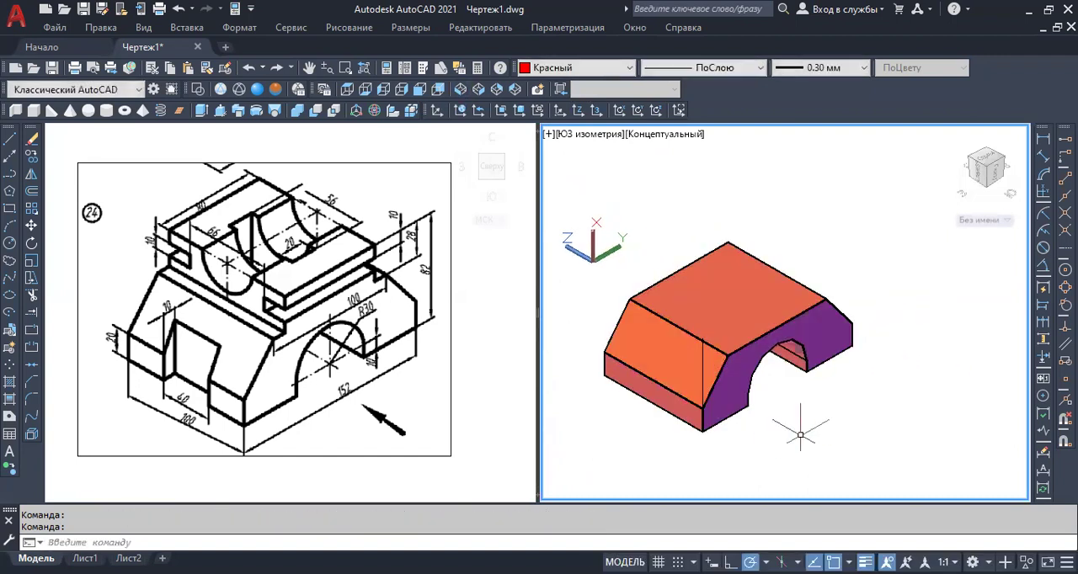
pyautogui.click(693, 377)
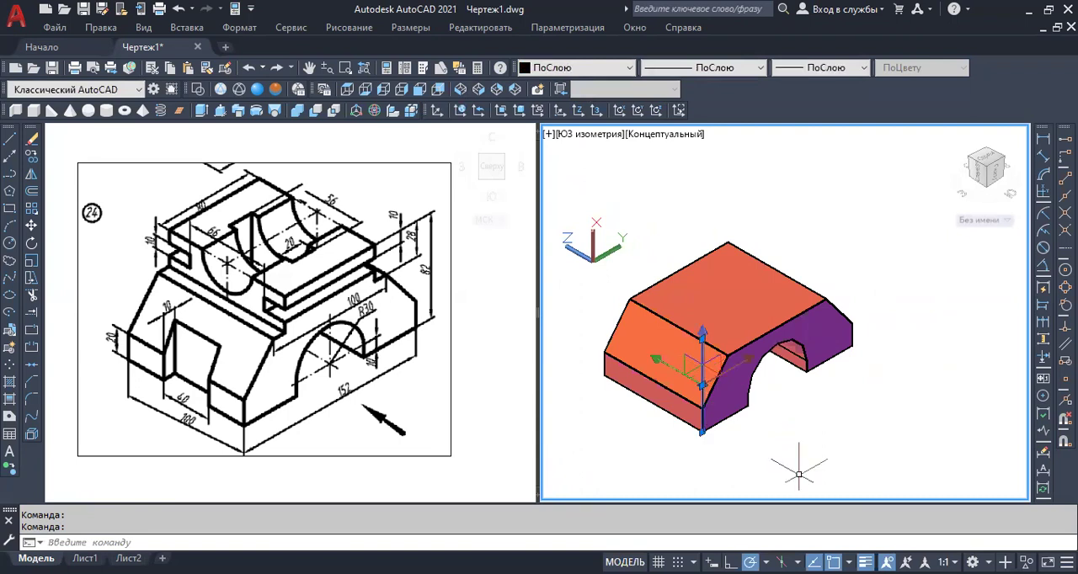
pyautogui.press('Delete')
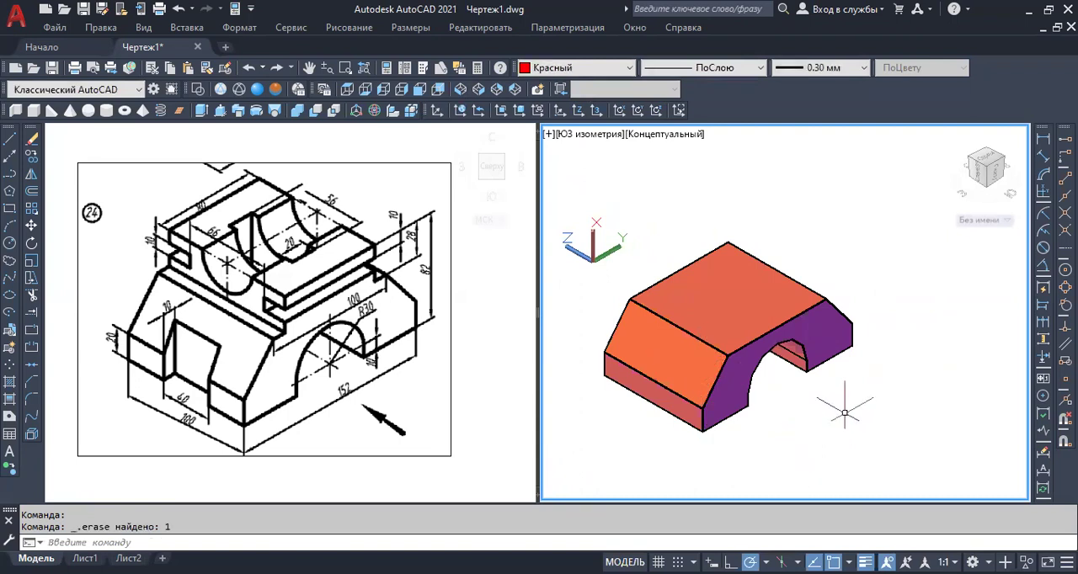
# Examine the upper block's dimensions in reference drawing 24, including its overall length and width, side grooves and step heights.
pyautogui.moveTo(845, 413); pyautogui.dragTo(861, 422, button='middle')
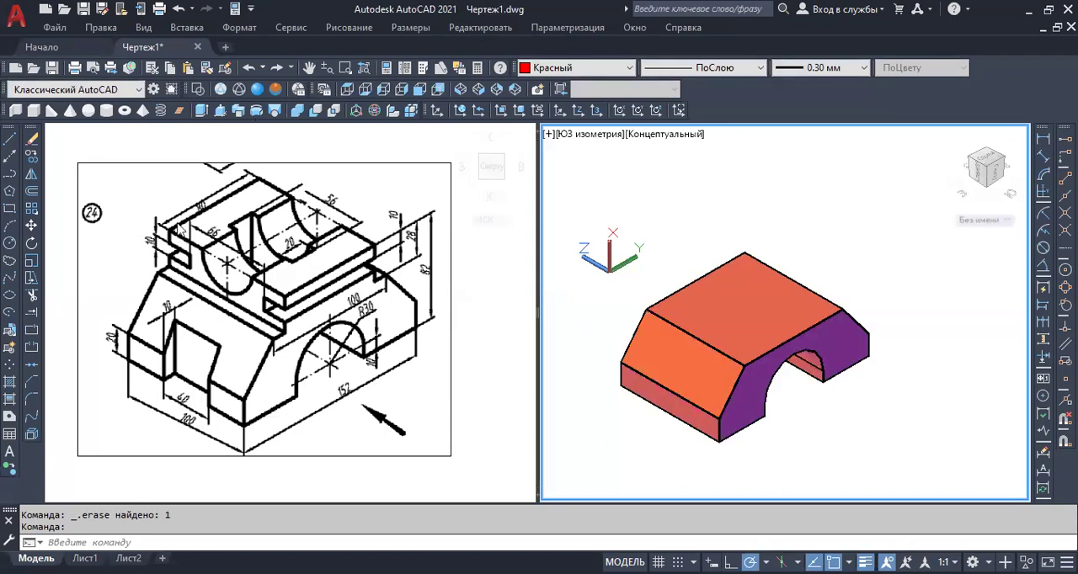
pyautogui.scroll(2, 199, 216)
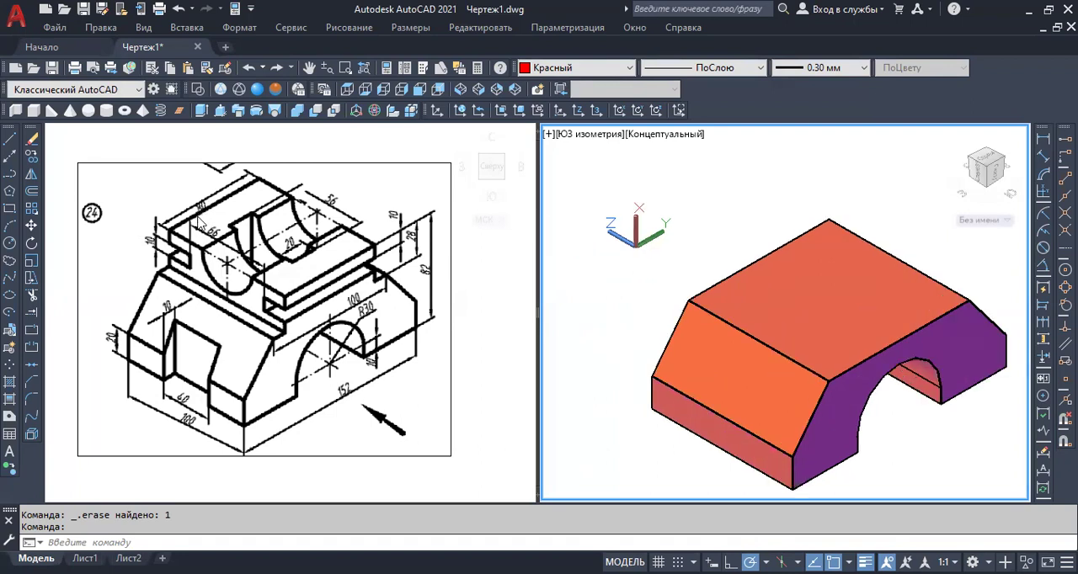
pyautogui.scroll(-2, 198, 215)
pyautogui.click(206, 220)
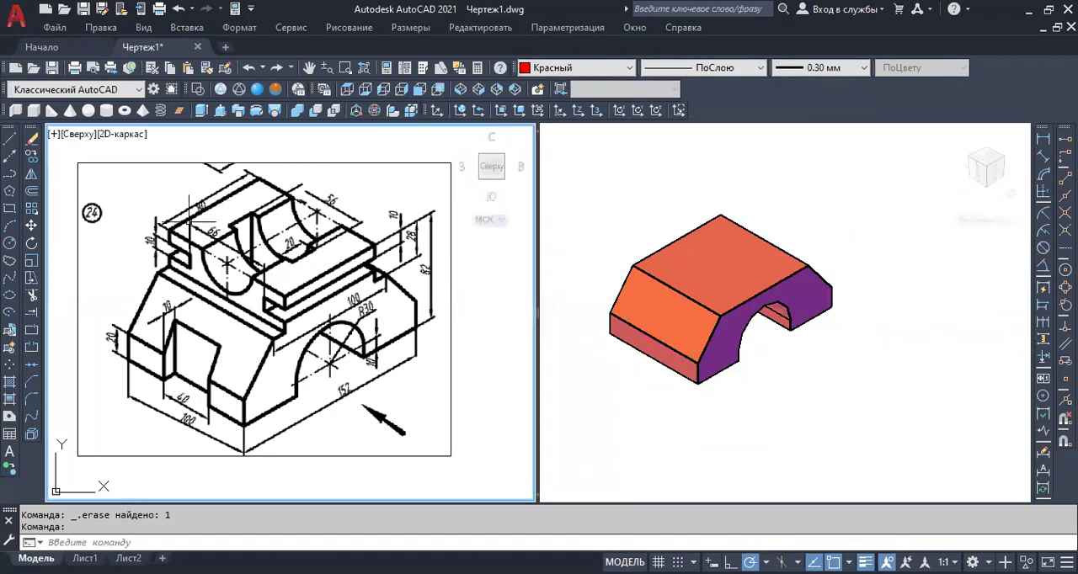
pyautogui.scroll(5, 195, 217)
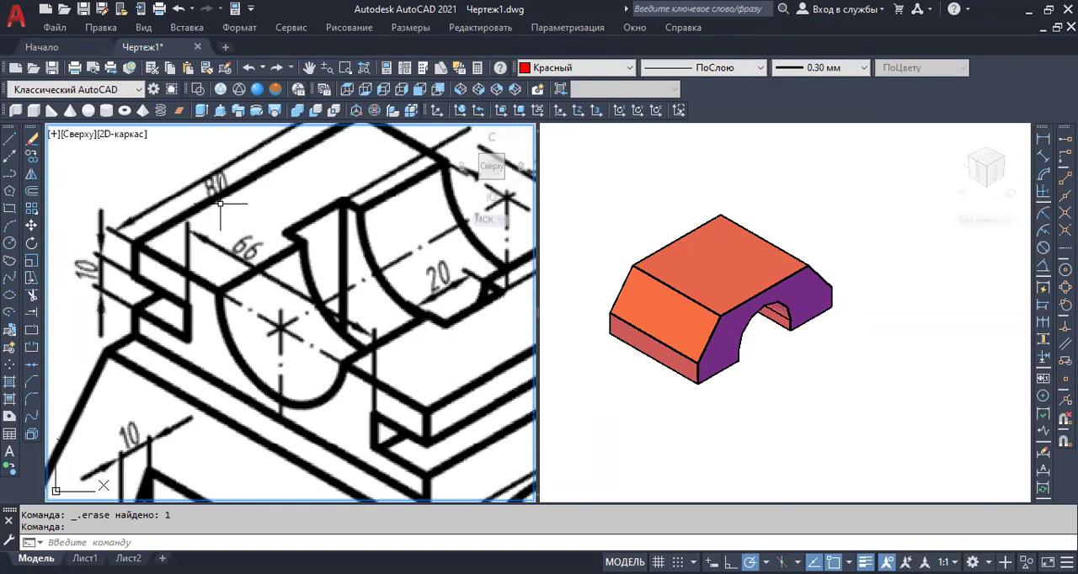
pyautogui.scroll(-5, 221, 206)
pyautogui.scroll(3, 281, 164)
pyautogui.scroll(-3, 272, 192)
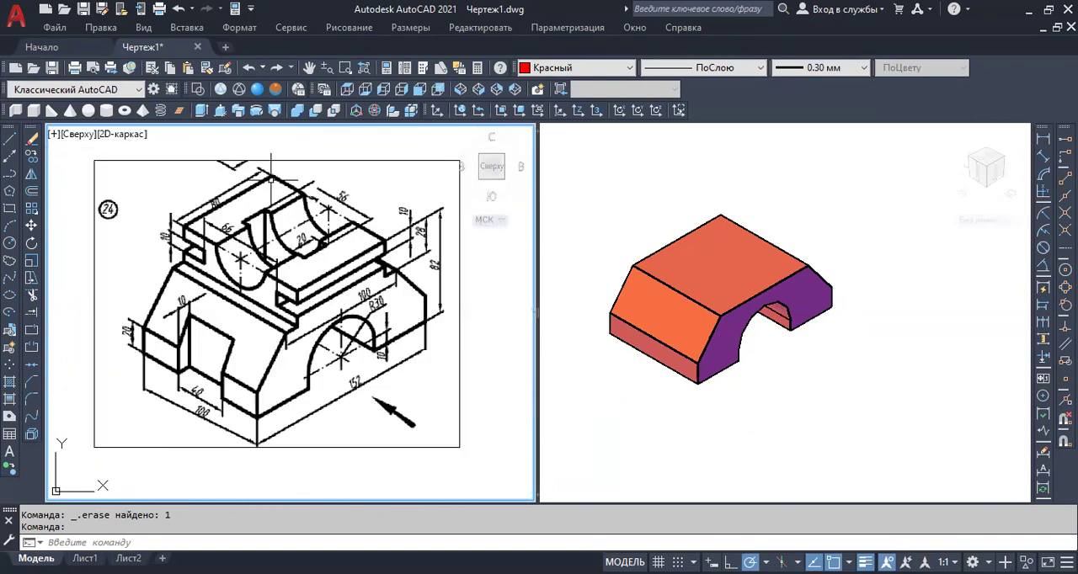
pyautogui.scroll(3, 261, 202)
pyautogui.scroll(-3, 261, 202)
pyautogui.scroll(3, 260, 205)
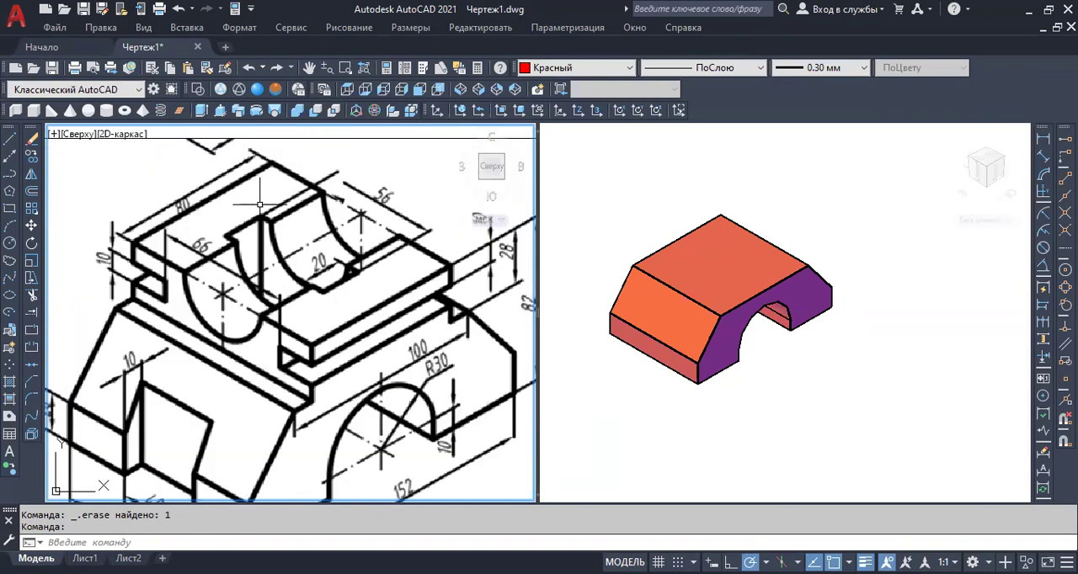
pyautogui.scroll(-3, 260, 204)
pyautogui.moveTo(258, 205); pyautogui.dragTo(269, 192, button='middle')
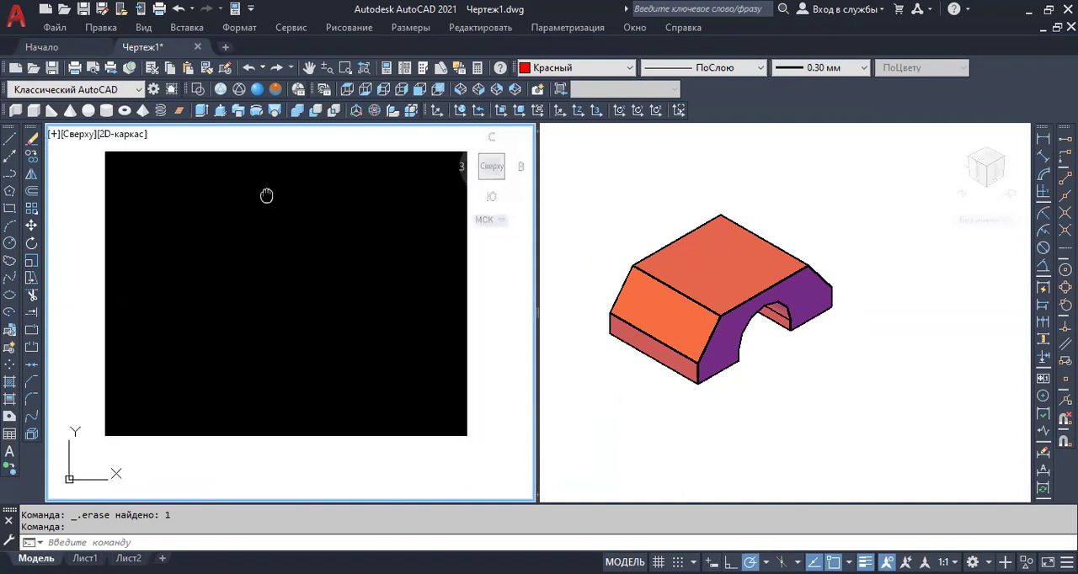
pyautogui.scroll(2, 268, 189)
pyautogui.scroll(-2, 268, 188)
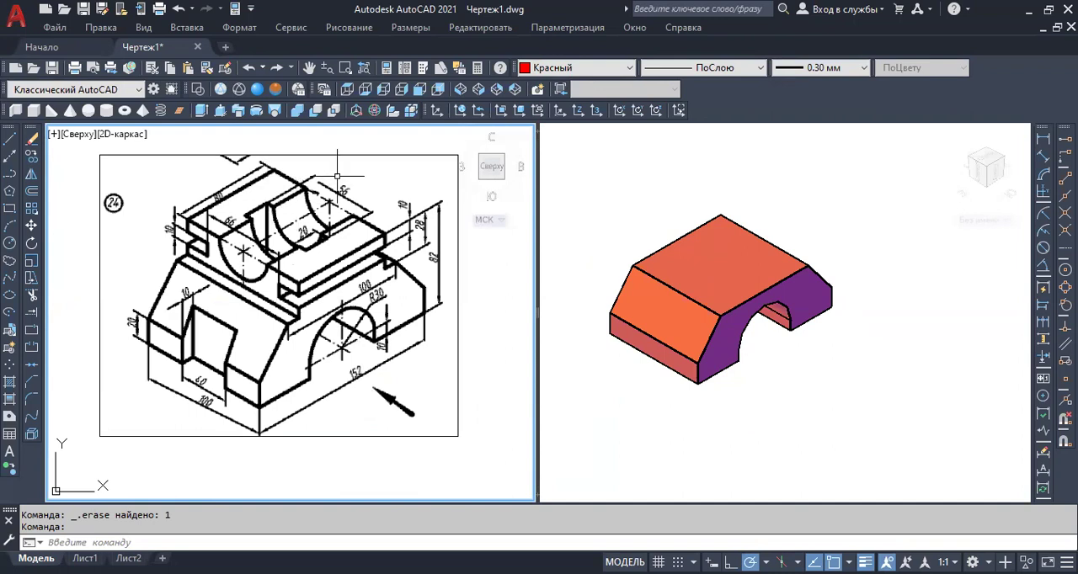
pyautogui.moveTo(347, 172); pyautogui.dragTo(344, 186, button='middle')
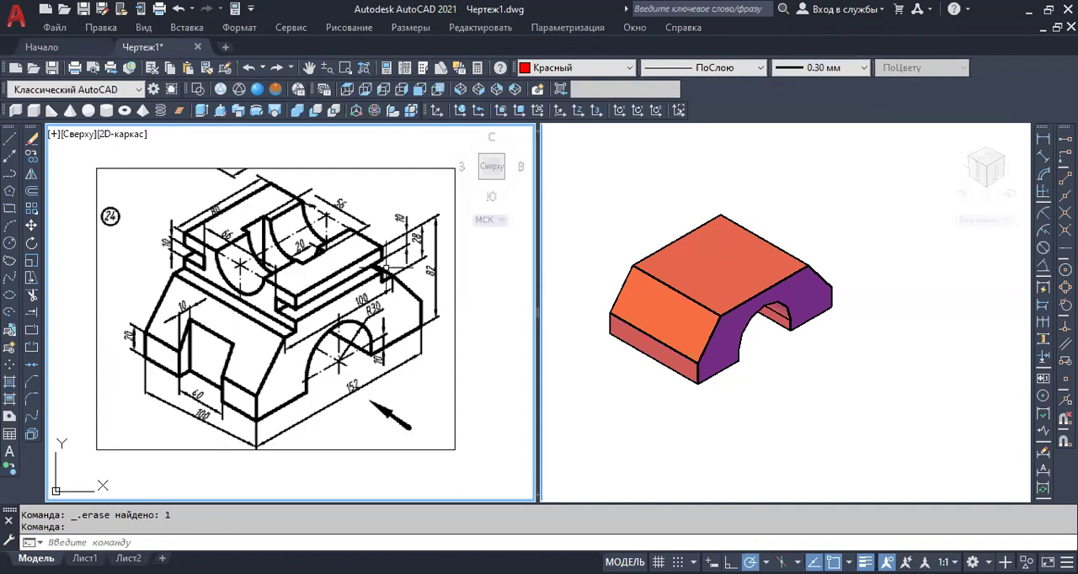
pyautogui.scroll(2, 715, 271)
pyautogui.scroll(-2, 679, 274)
# Change the colour of the base solid to yellow.
pyautogui.click(577, 335)
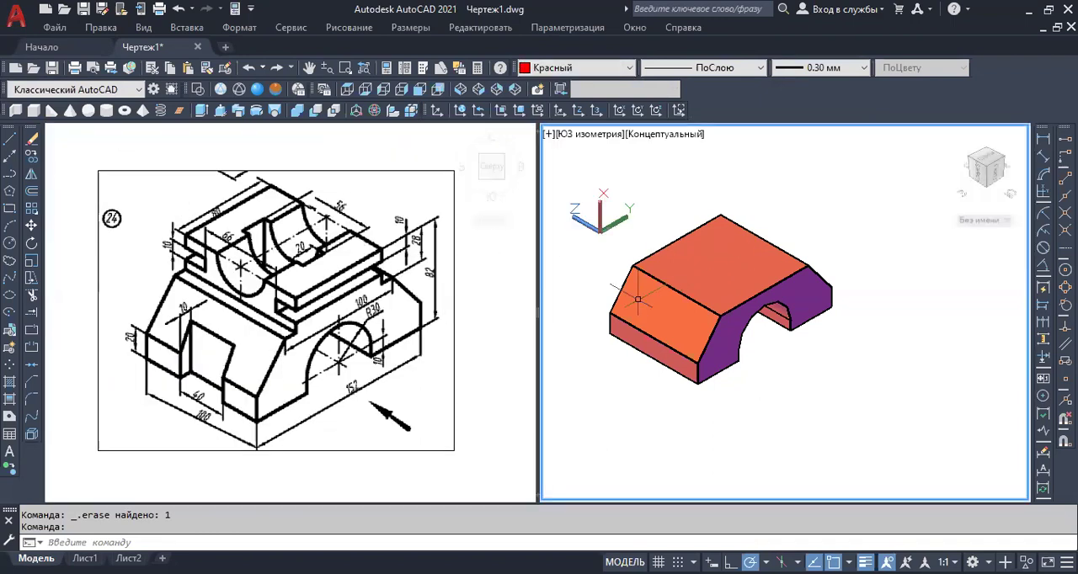
pyautogui.scroll(2, 737, 275)
pyautogui.moveTo(736, 275); pyautogui.dragTo(719, 319, button='middle')
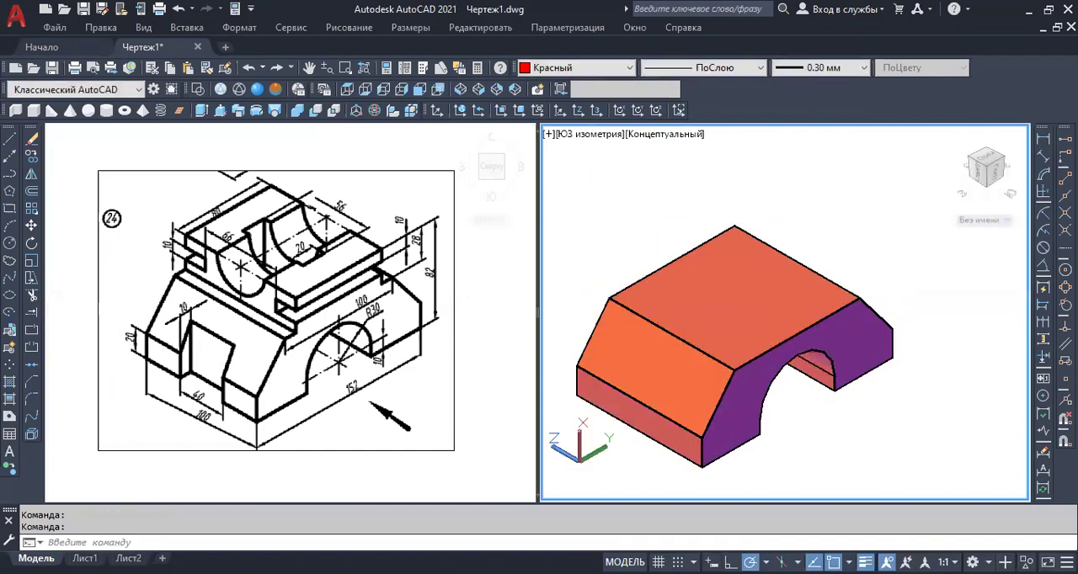
pyautogui.click(779, 283)
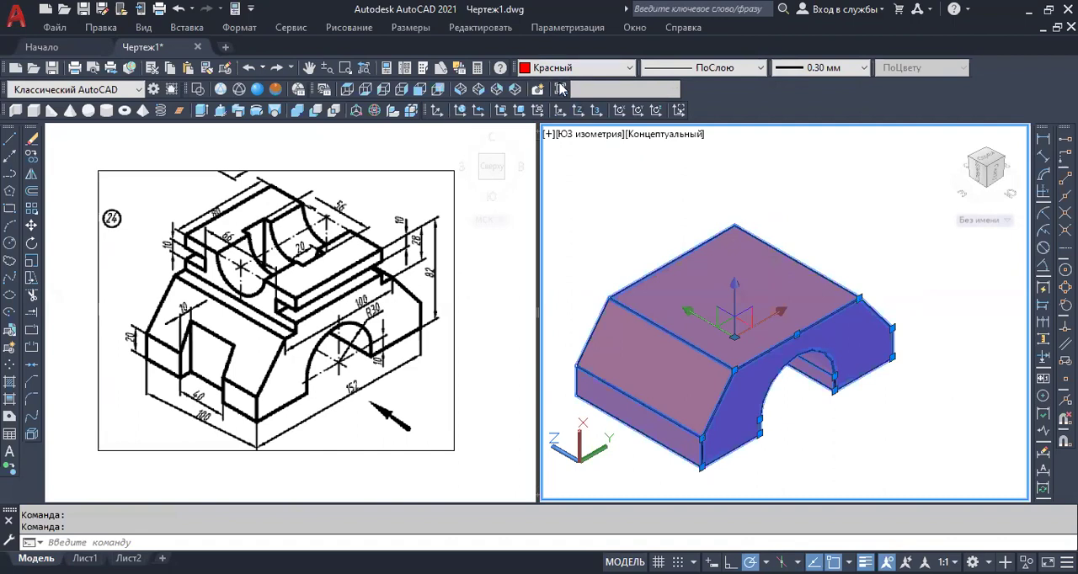
pyautogui.press('Escape')
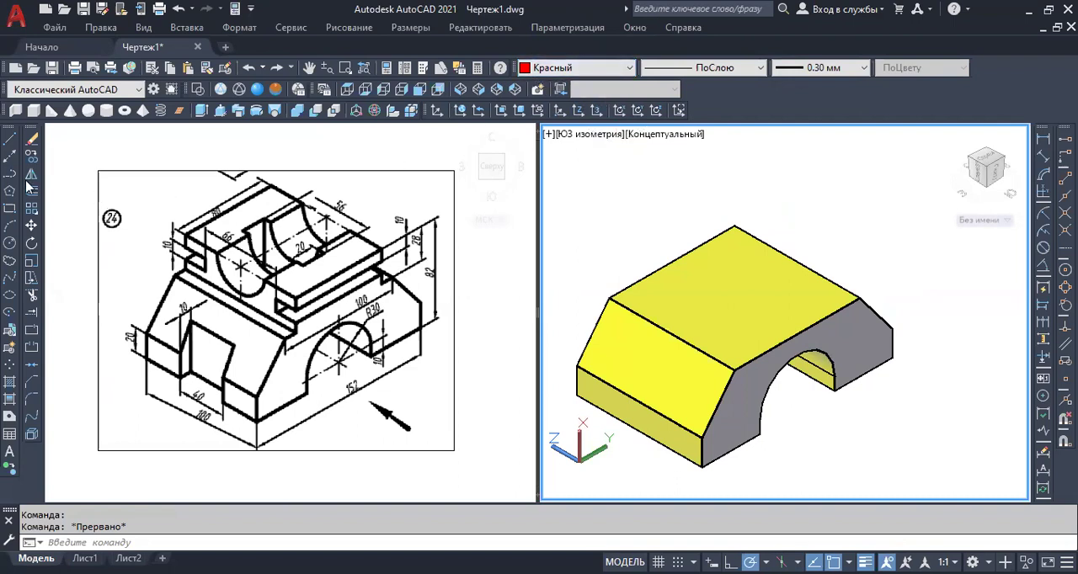
# Draw connected lines from the top face's near corner: 10 mm along the long edge, 8 mm up and 17 mm inward across the width.
pyautogui.click(9, 139)
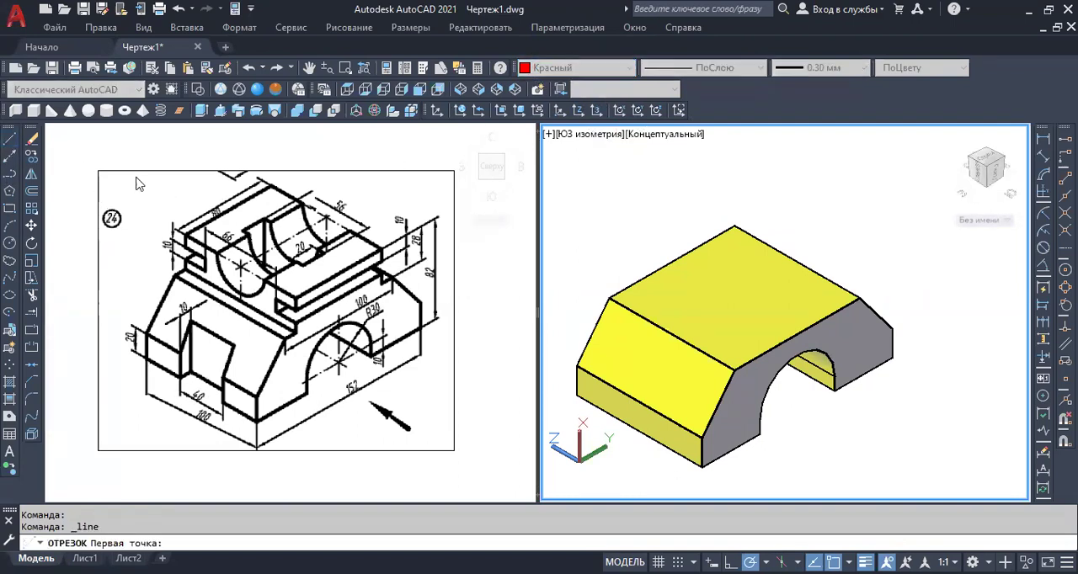
pyautogui.click(733, 369)
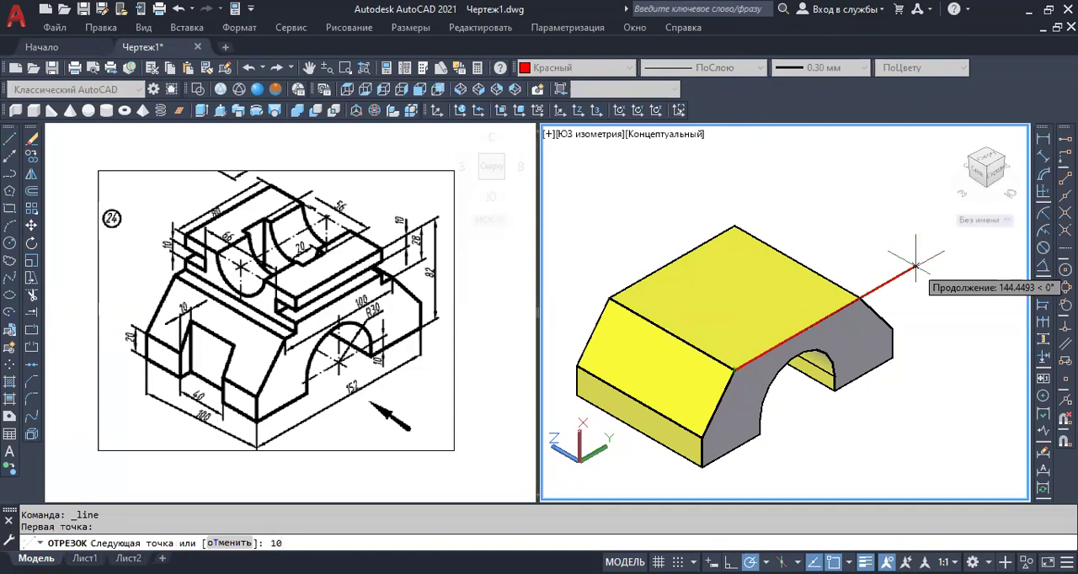
pyautogui.press('Return')
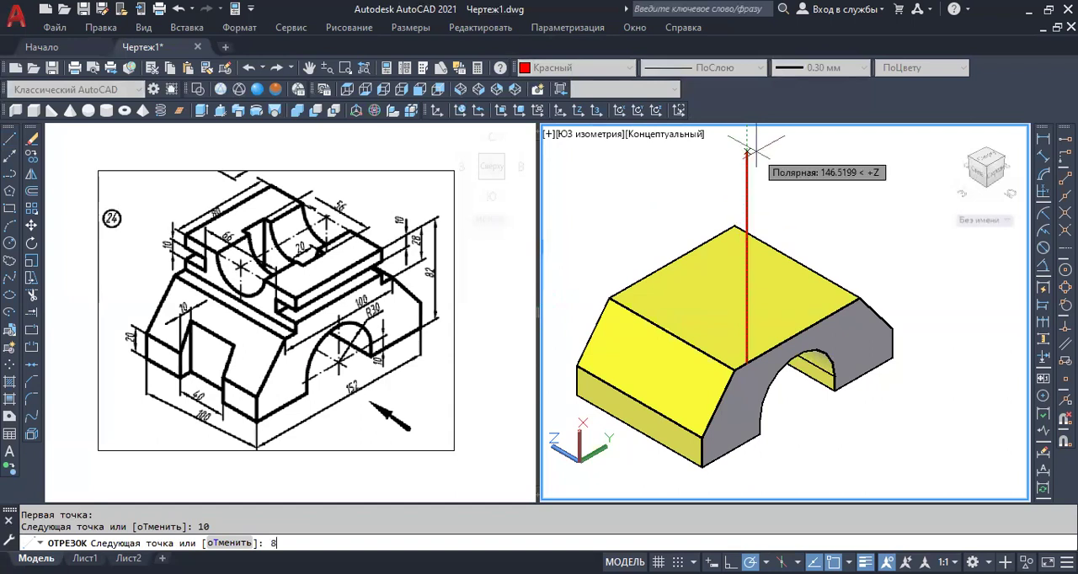
pyautogui.press('Return')
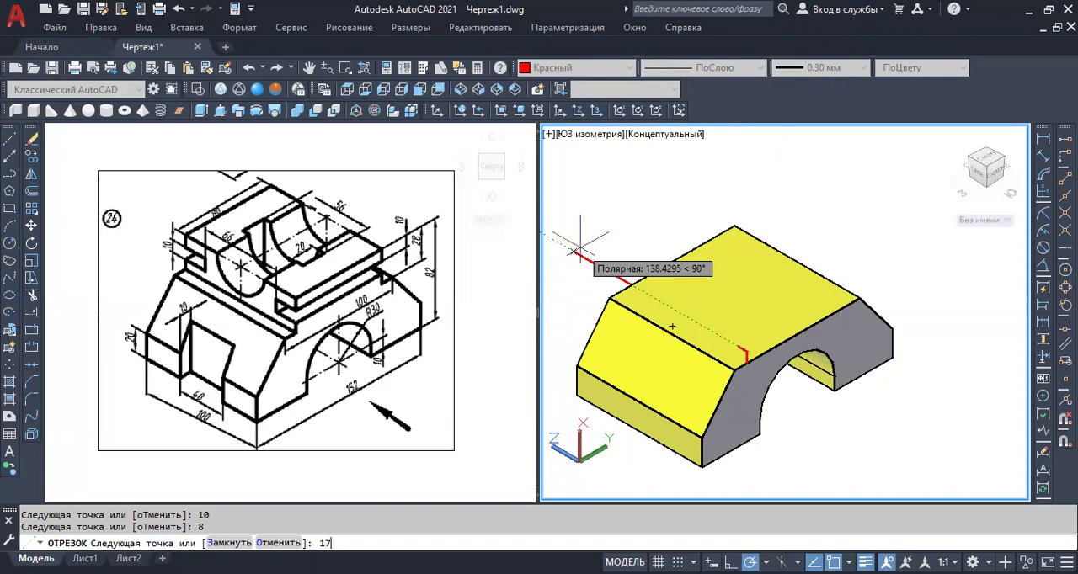
pyautogui.press('Return')
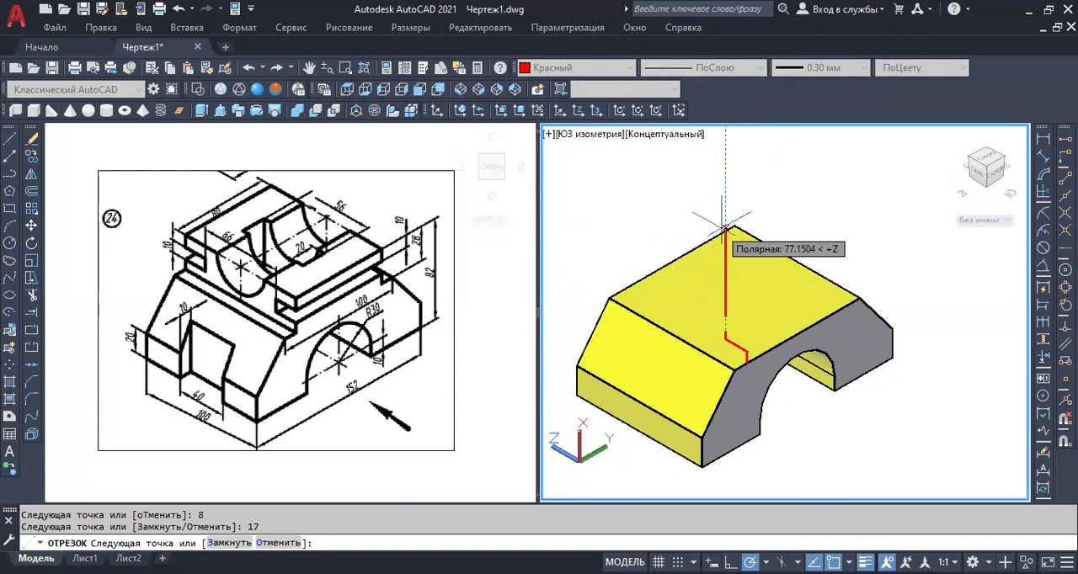
# Continue the half profile 10 mm up, 17 mm back outward, 10 mm up and 50 mm inward across the width, ending the line there.
pyautogui.write('4')
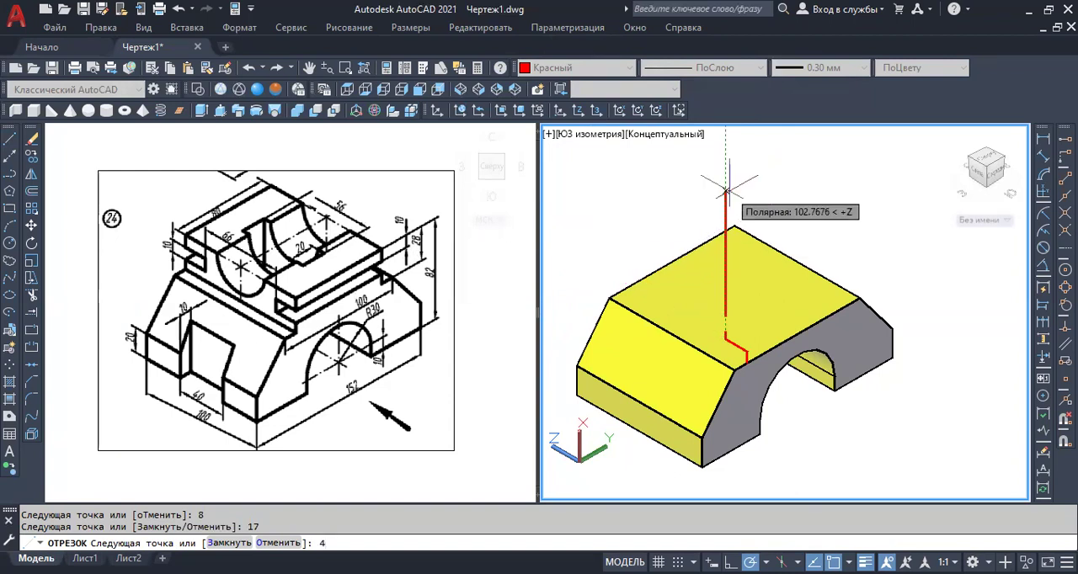
pyautogui.press('Return')
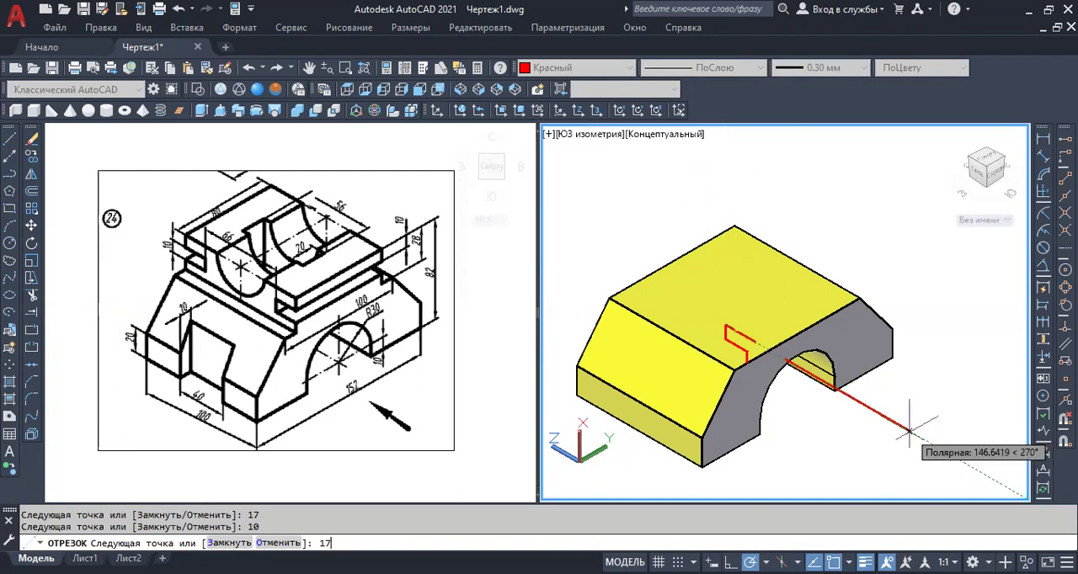
pyautogui.write('17')
pyautogui.press('Return')
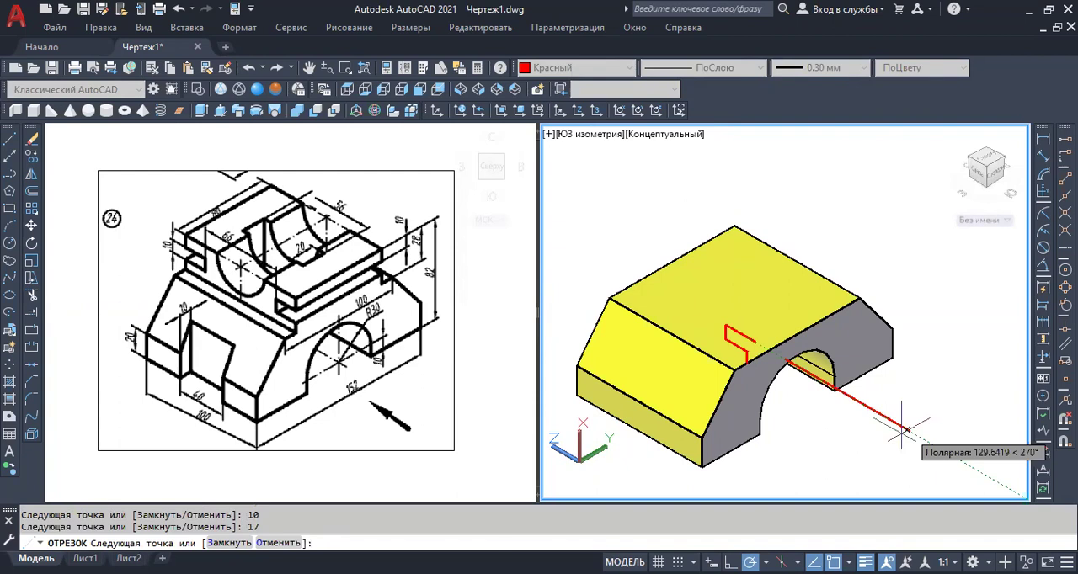
pyautogui.write('10')
pyautogui.press('Return')
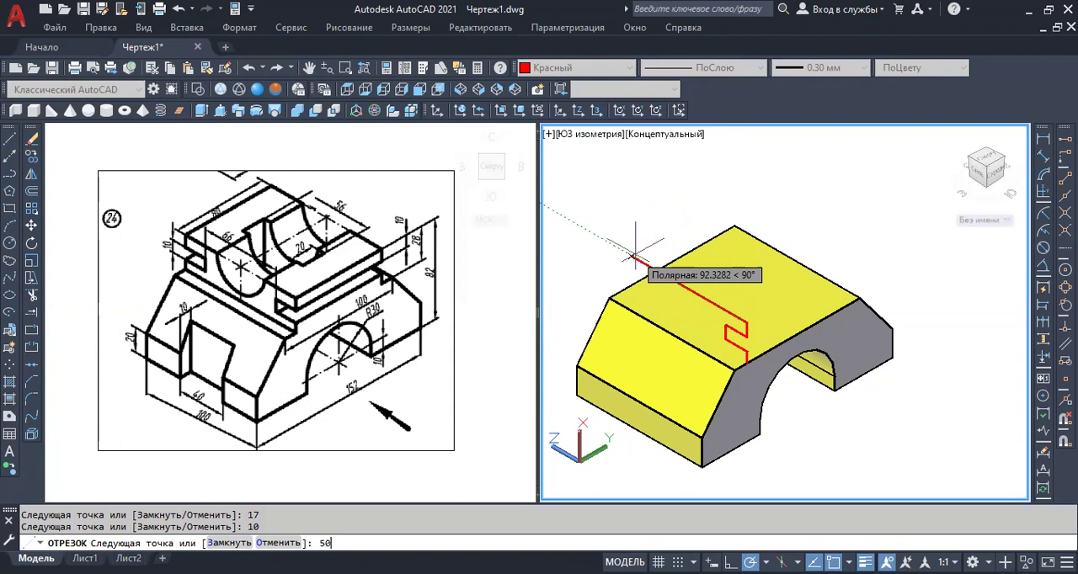
pyautogui.press('Return')
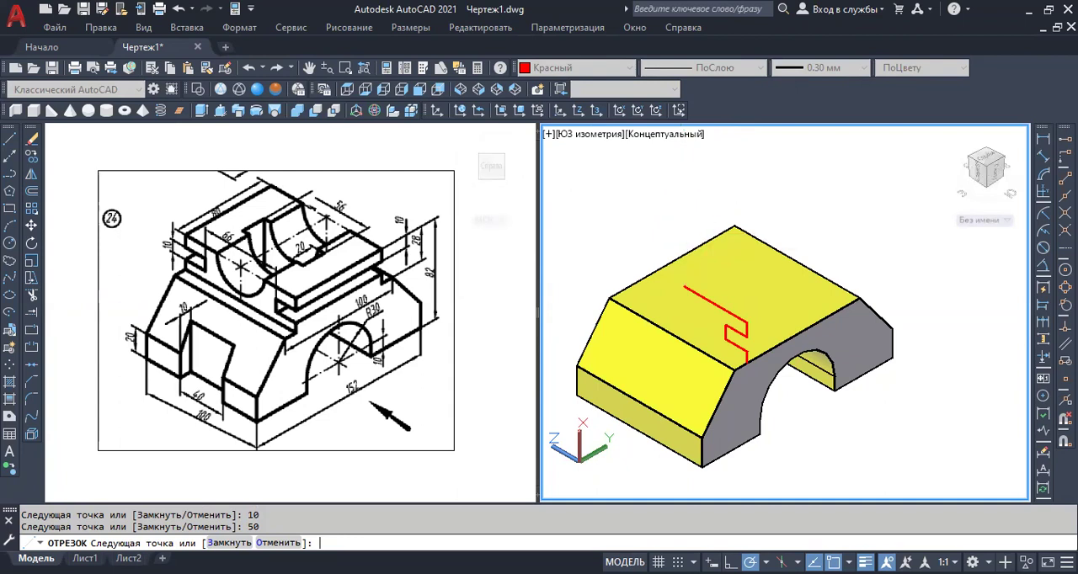
pyautogui.press('Return')
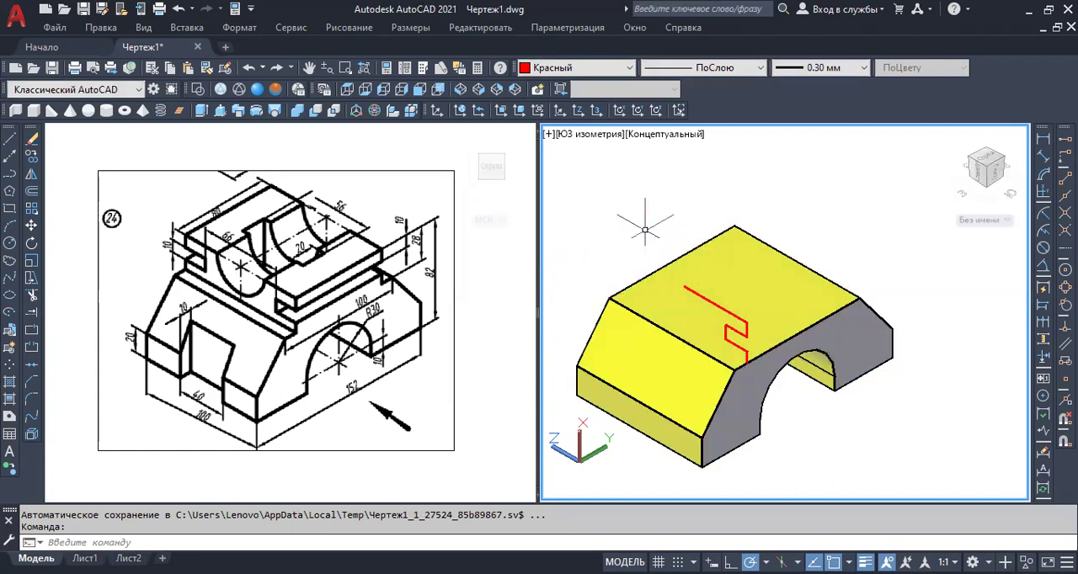
# Mirror the half-profile lines about a vertical axis through the midpoint of the base's lower end edge, keeping the originals.
pyautogui.click(705, 295)
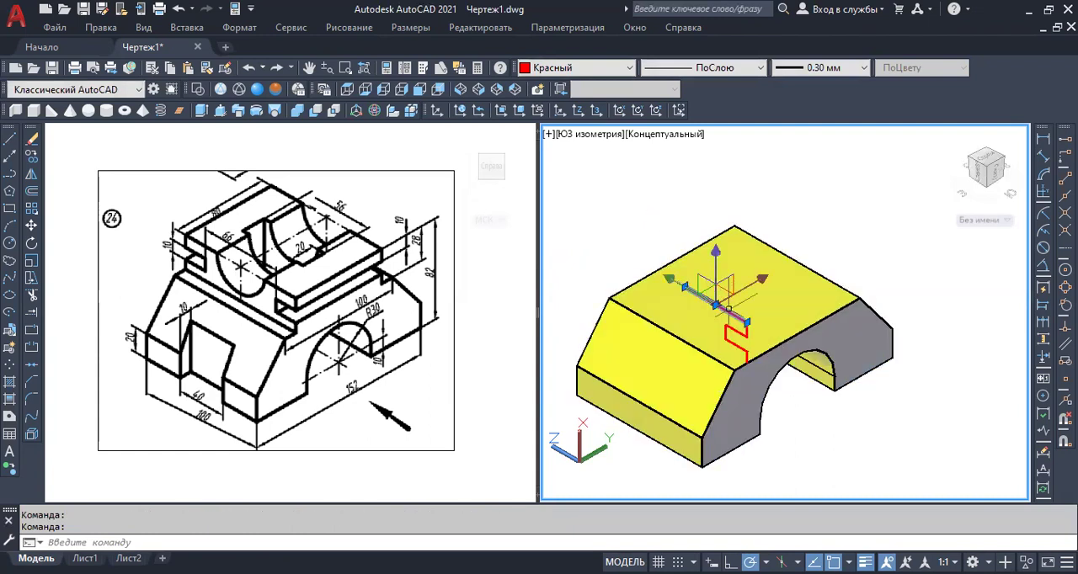
pyautogui.click(645, 223)
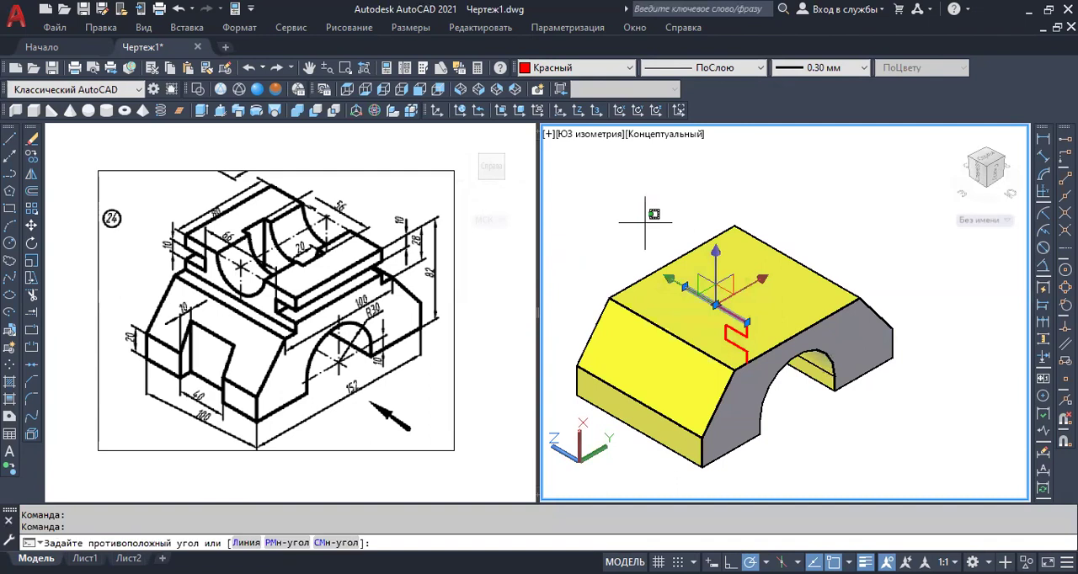
pyautogui.click(780, 365)
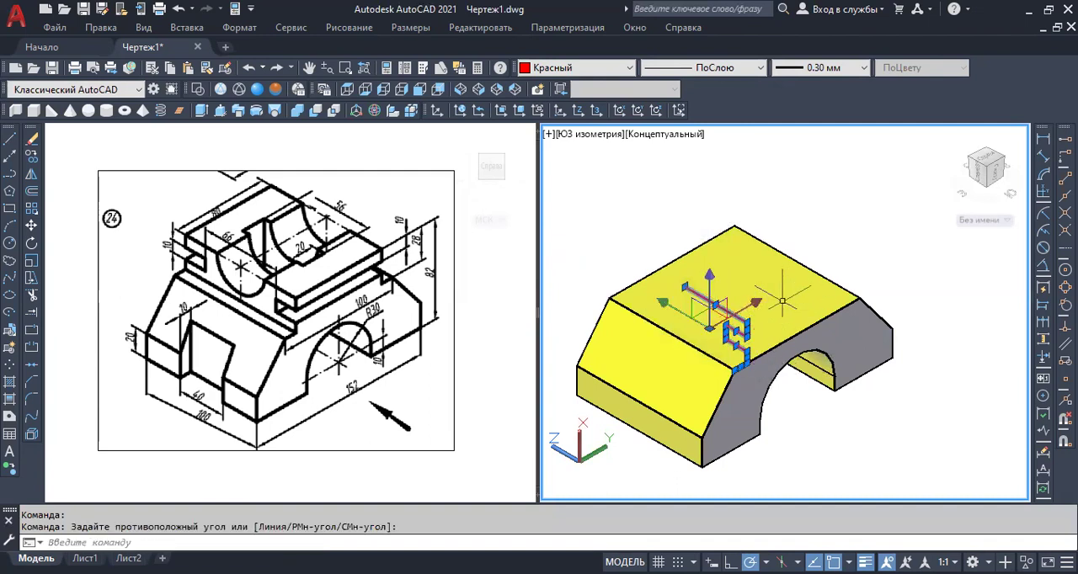
pyautogui.click(31, 174)
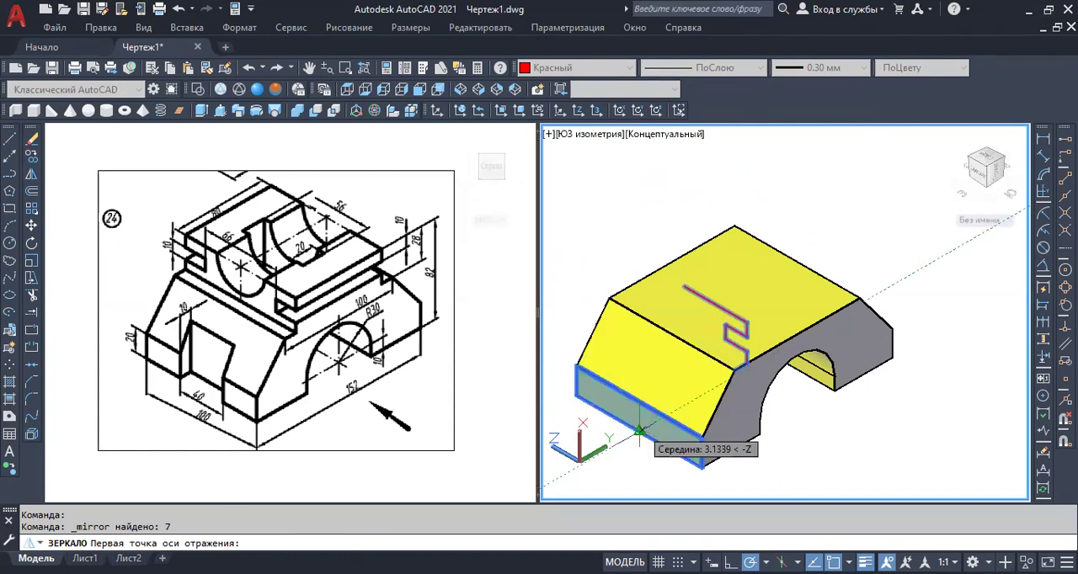
pyautogui.click(640, 432)
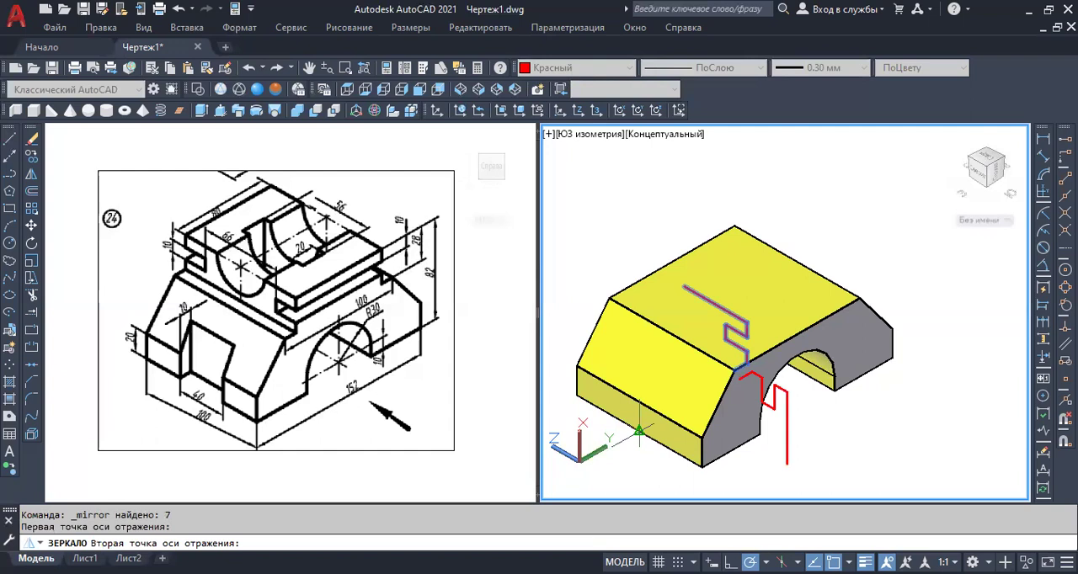
pyautogui.click(639, 172)
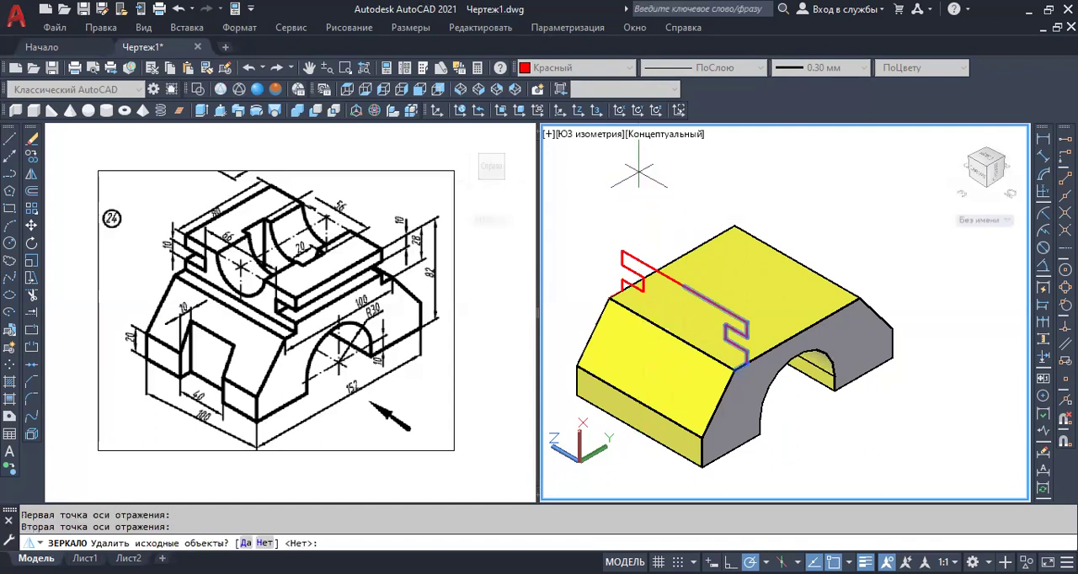
pyautogui.press('Return')
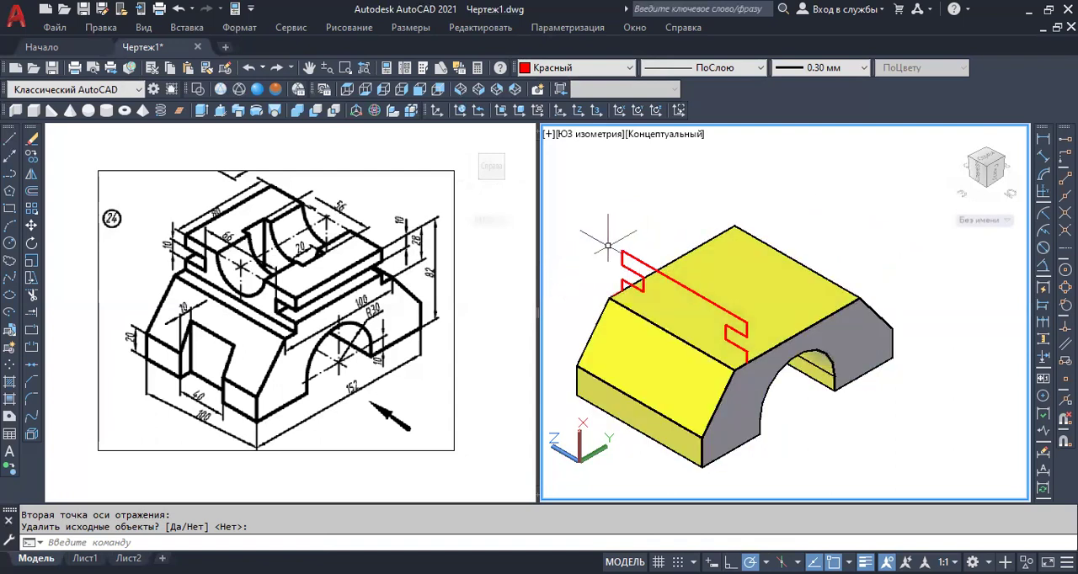
# Close the profile with a straight line between its two lower ends, across the width of the base's top face.
pyautogui.click(10, 139)
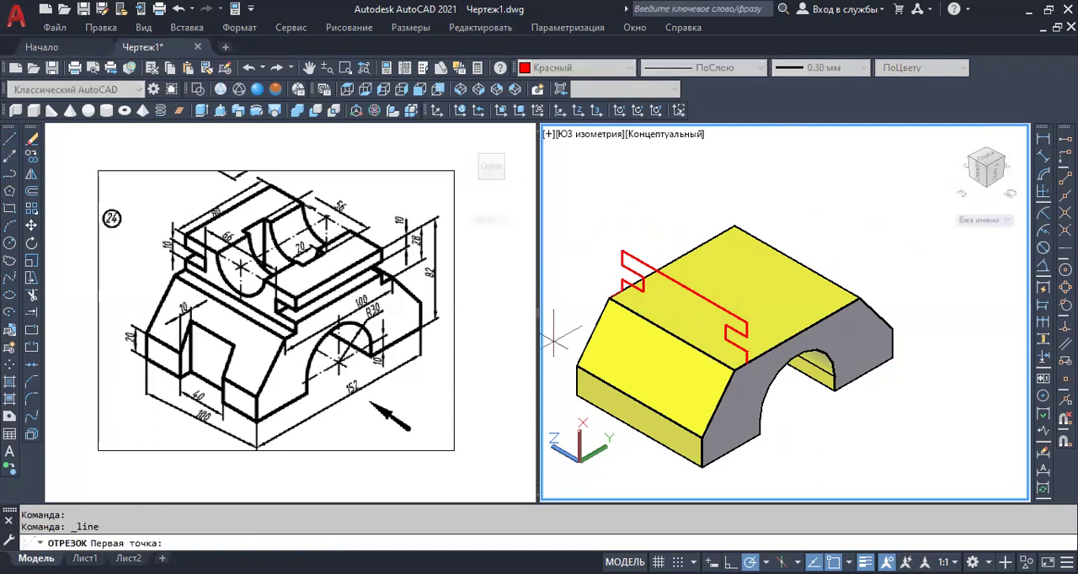
pyautogui.click(621, 291)
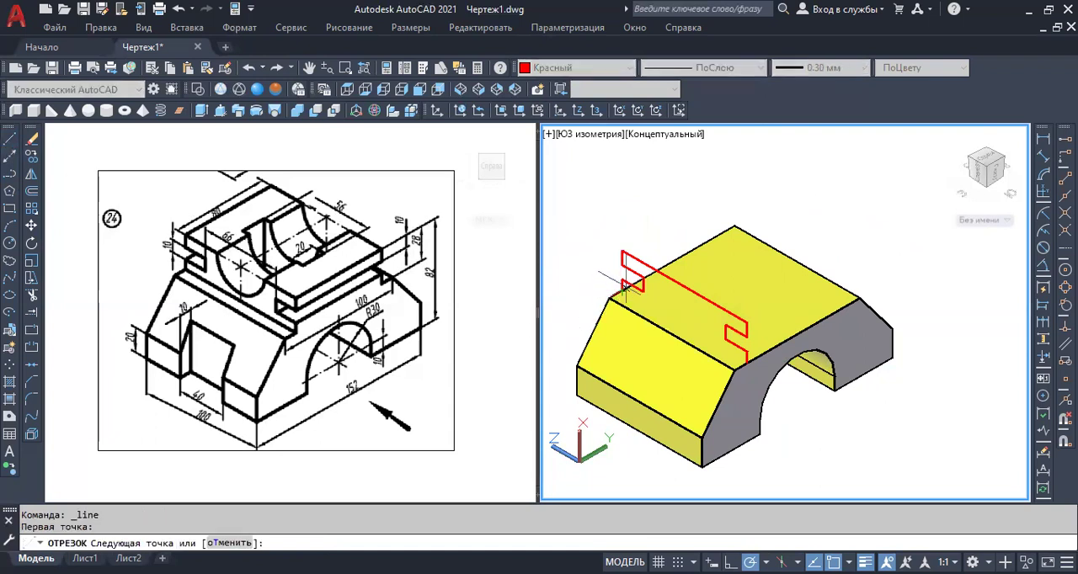
pyautogui.scroll(2, 648, 299)
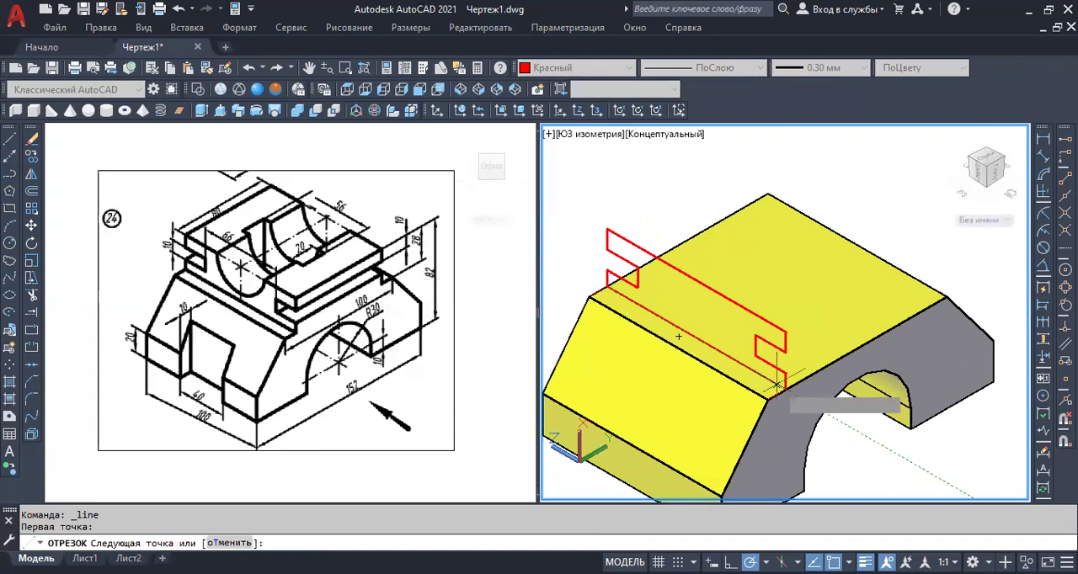
pyautogui.scroll(5, 777, 385)
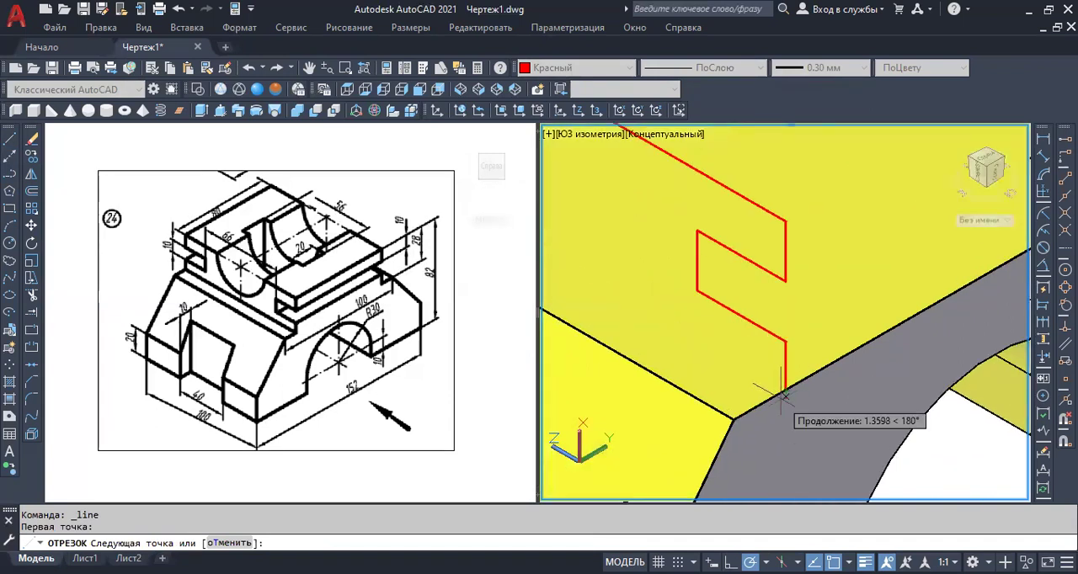
pyautogui.click(785, 386)
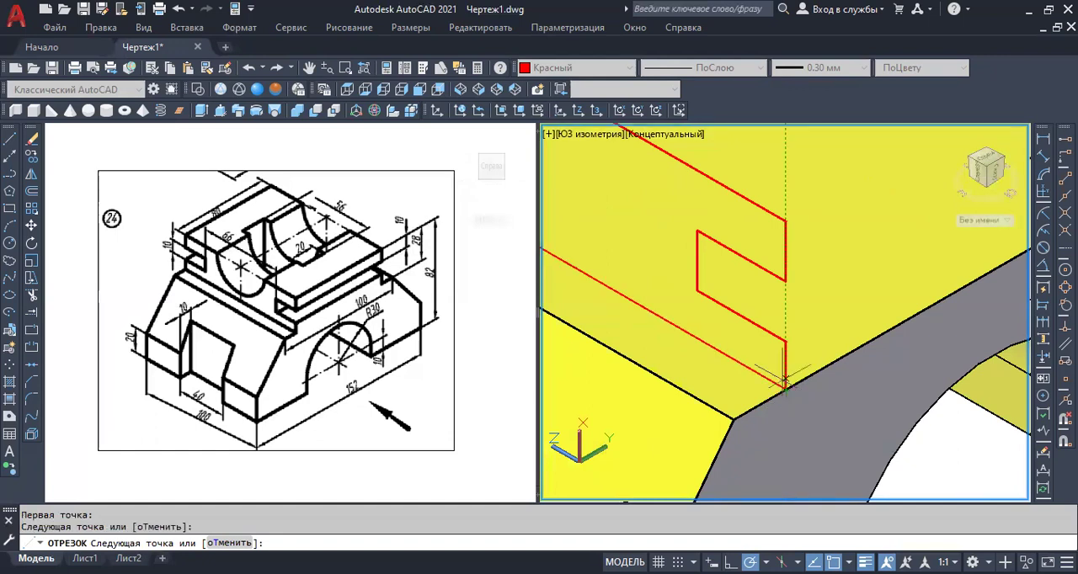
pyautogui.press('Return')
pyautogui.scroll(-6, 785, 387)
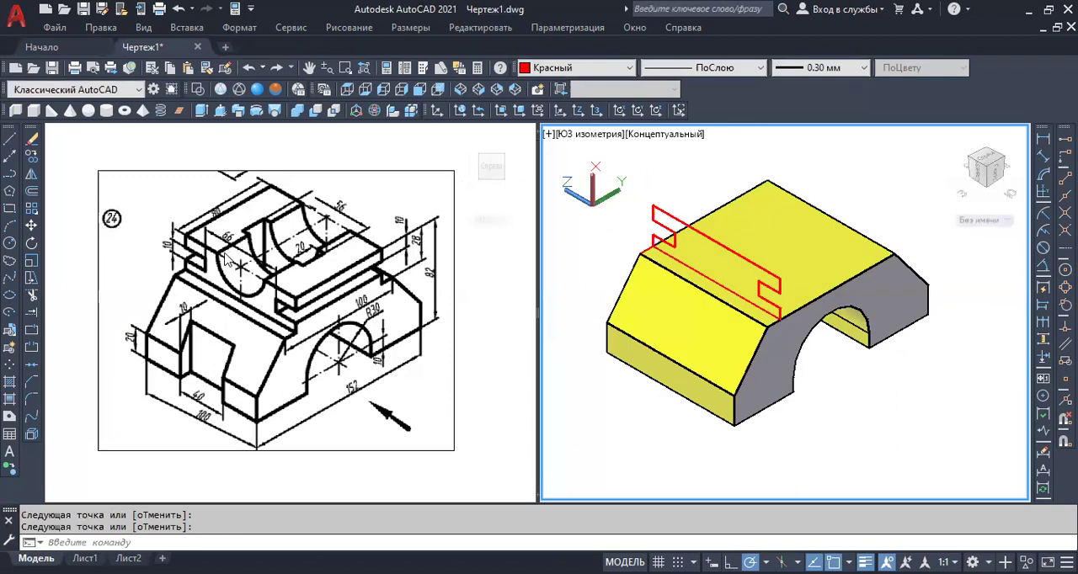
pyautogui.click(11, 243)
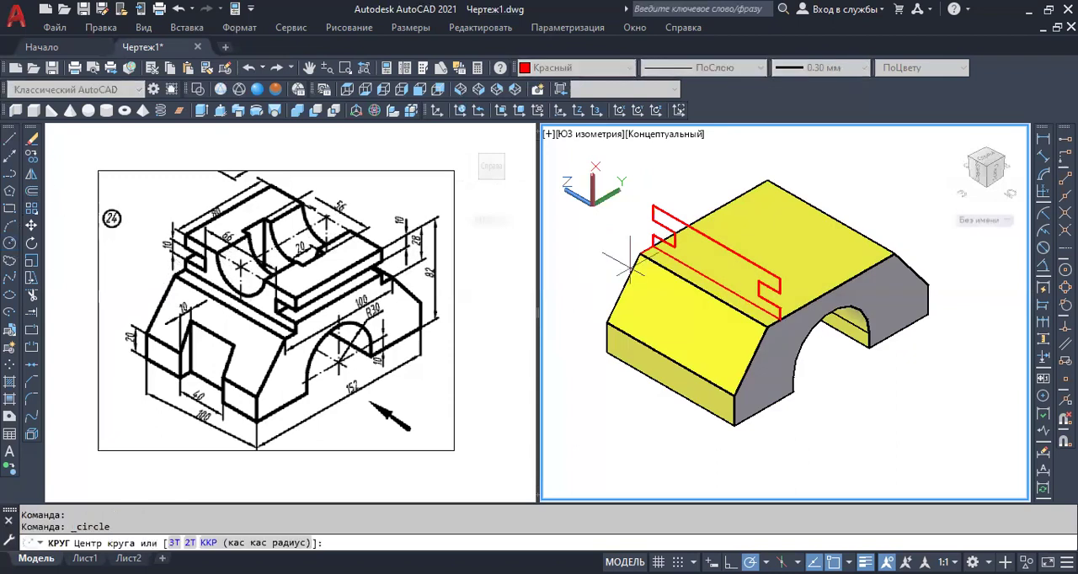
pyautogui.click(716, 242)
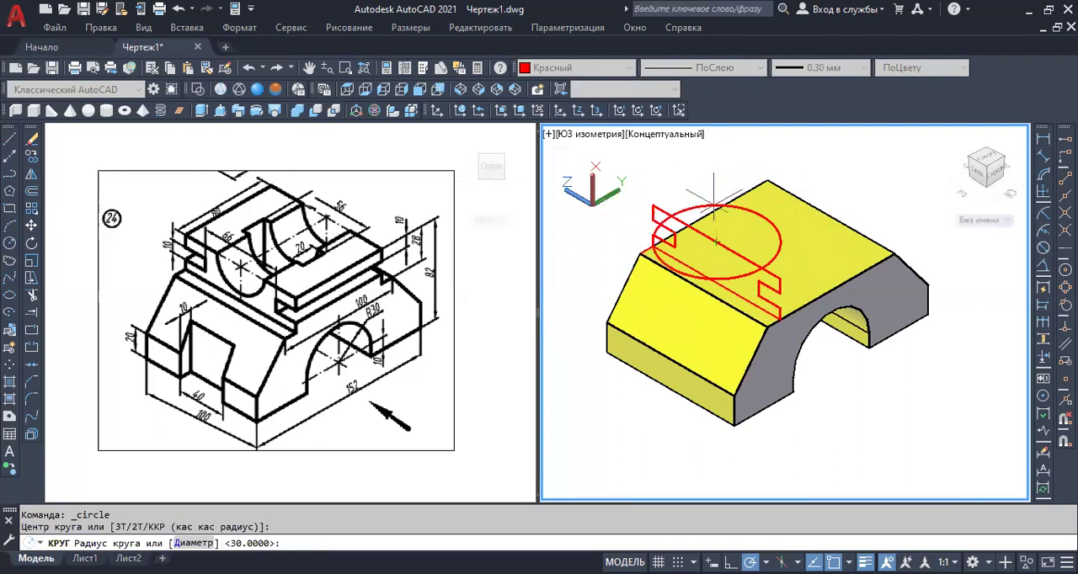
pyautogui.press('Escape')
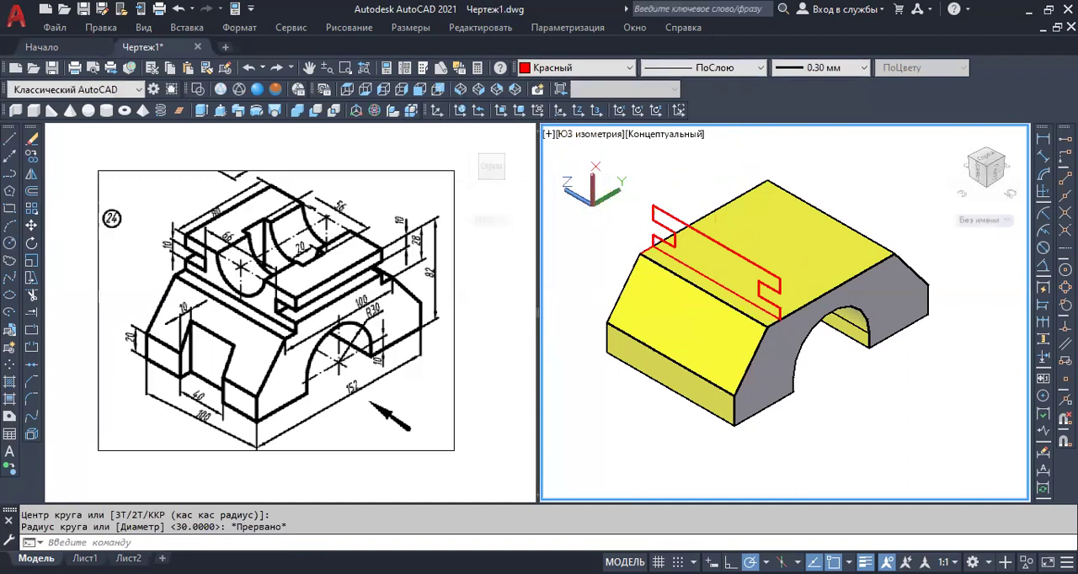
pyautogui.click(437, 114)
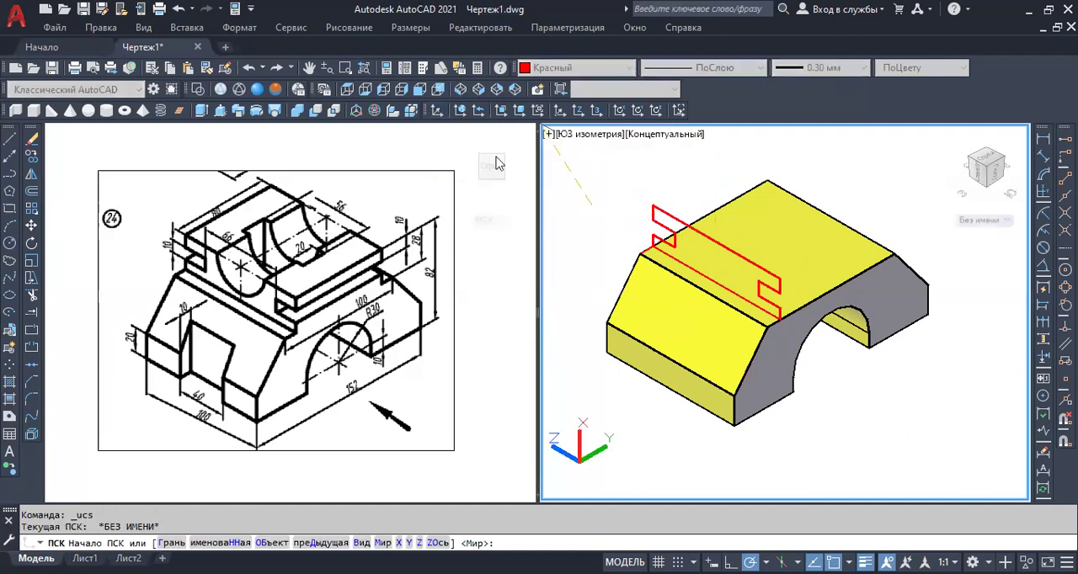
pyautogui.click(592, 269)
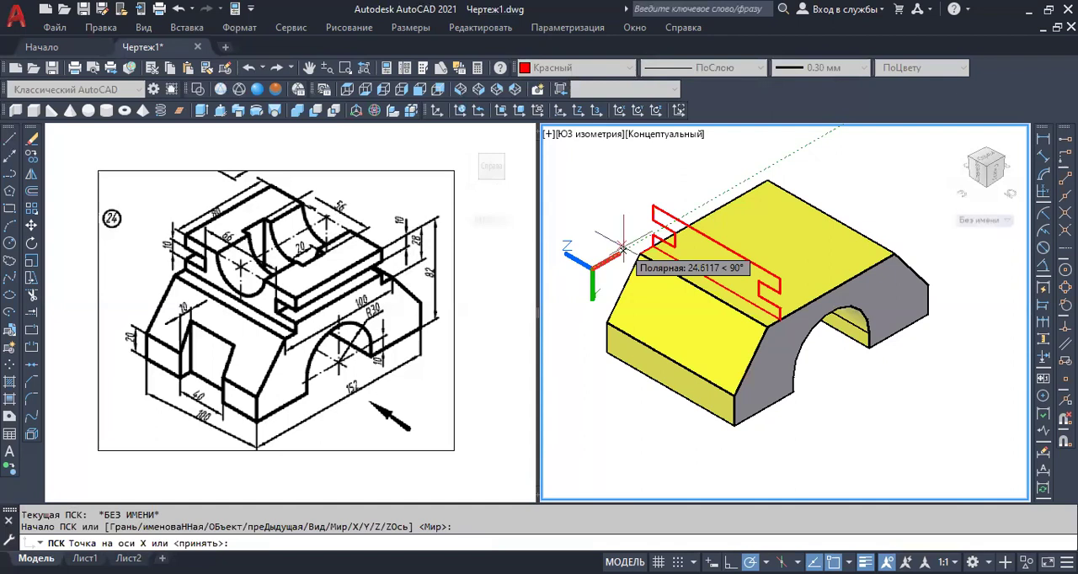
pyautogui.click(624, 247)
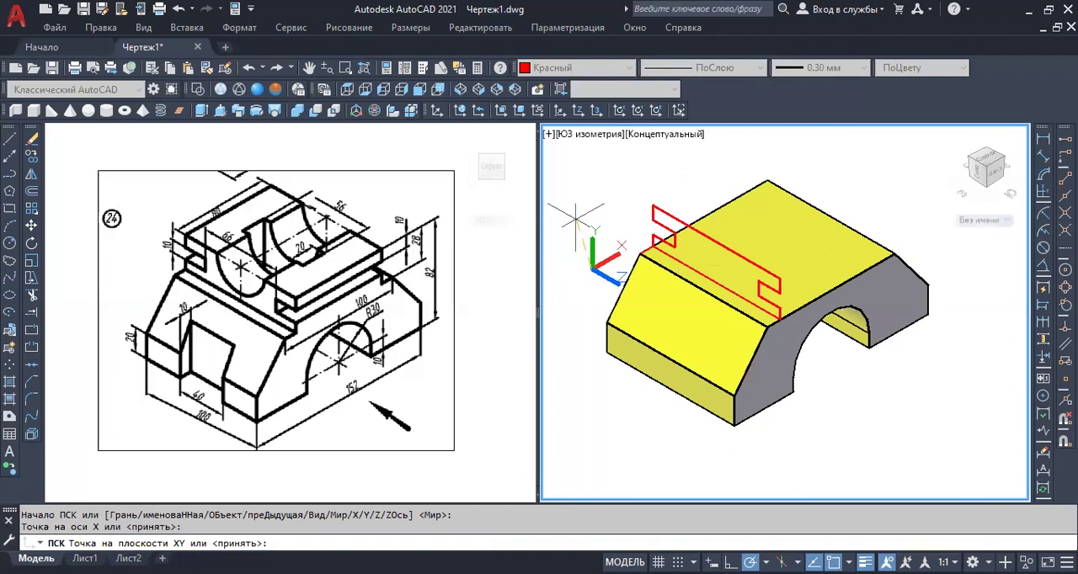
pyautogui.press('Escape')
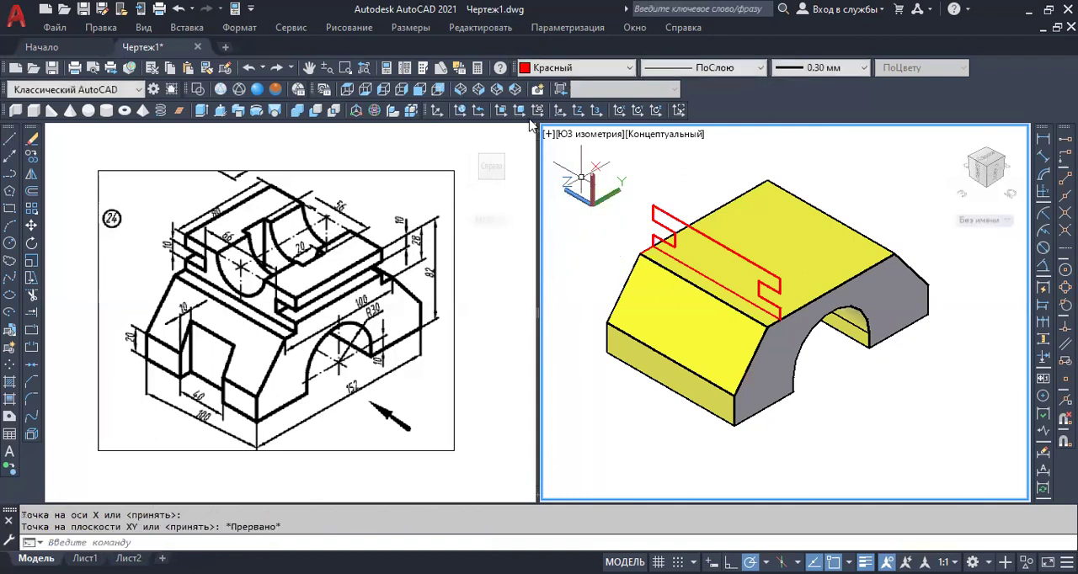
# Define a new UCS beside the base with the X axis pointing up and the Y axis along the base's width.
pyautogui.click(437, 114)
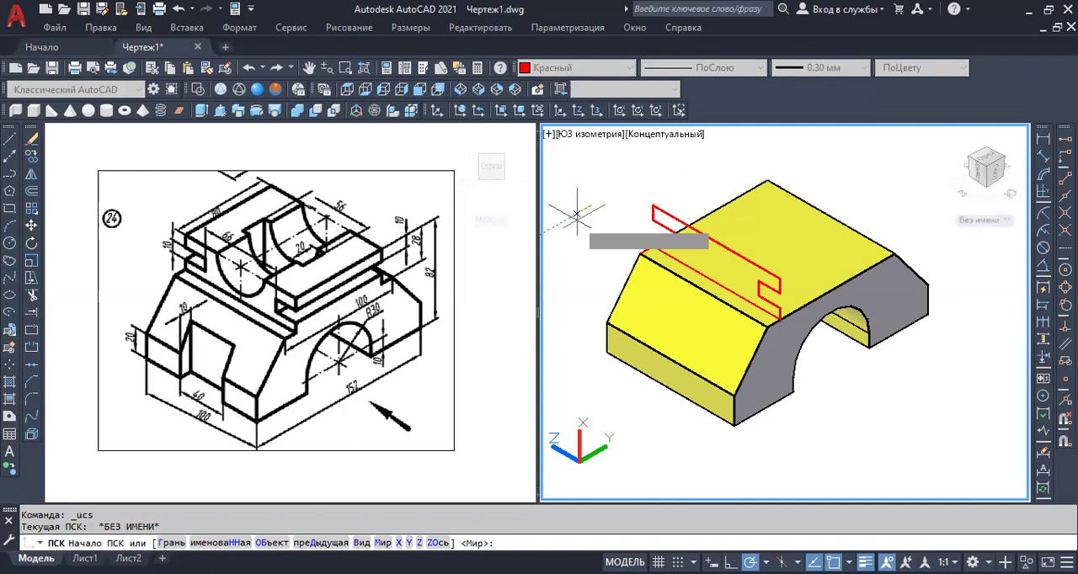
pyautogui.click(589, 246)
pyautogui.click(563, 237)
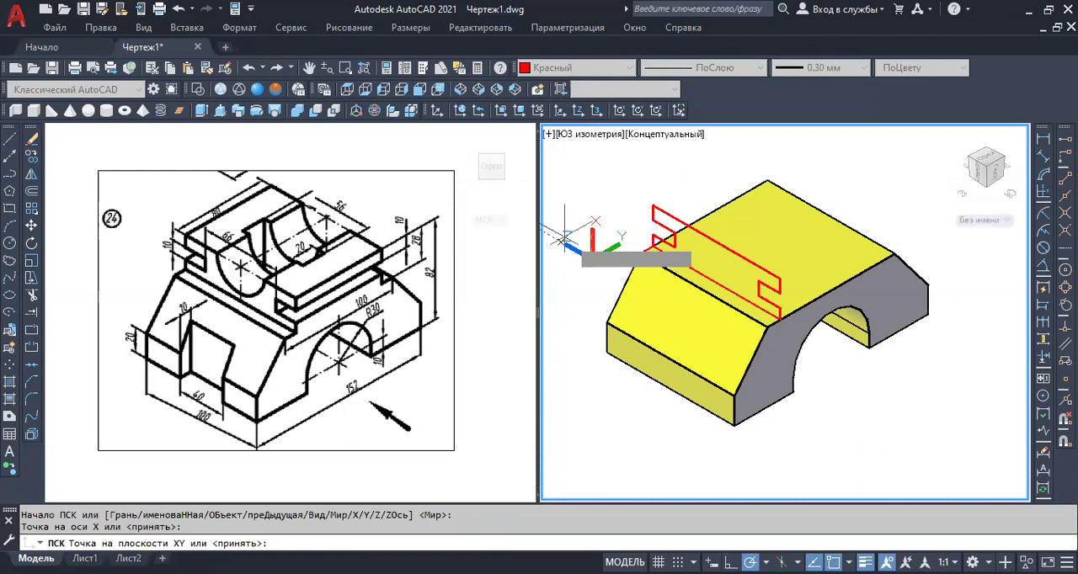
pyautogui.press('Return')
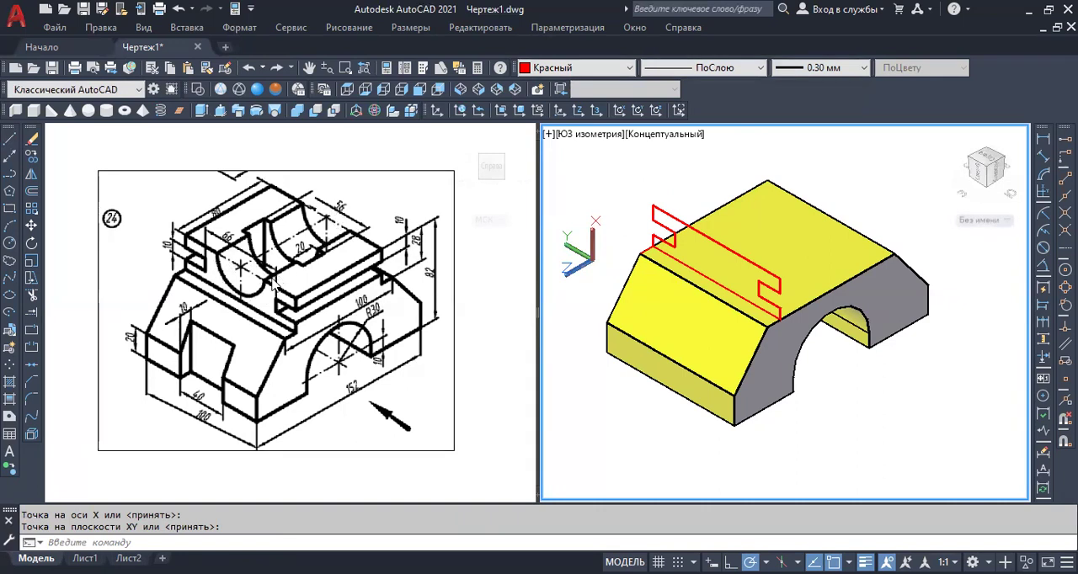
pyautogui.click(10, 244)
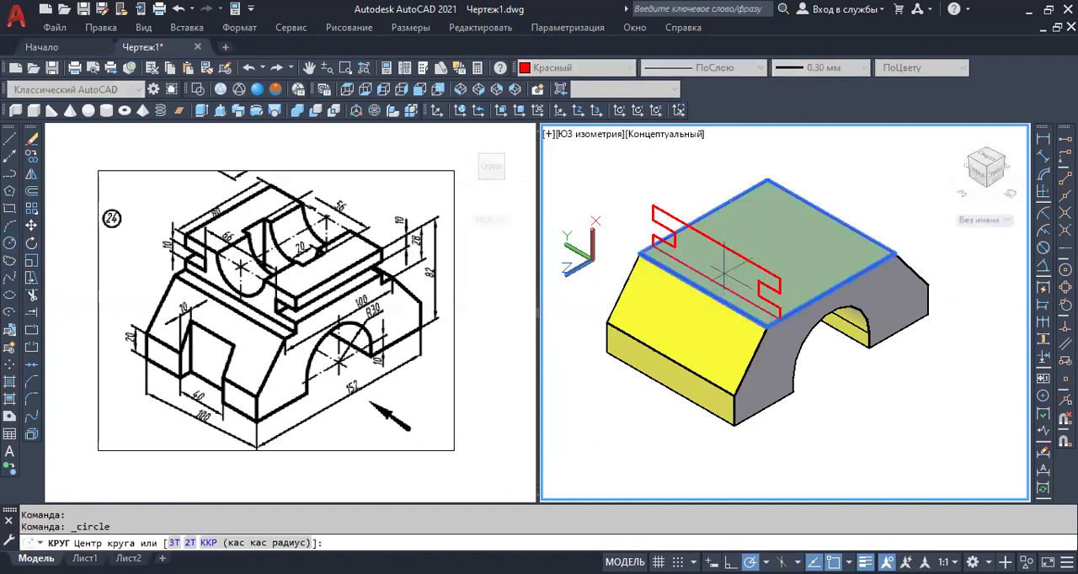
pyautogui.click(716, 242)
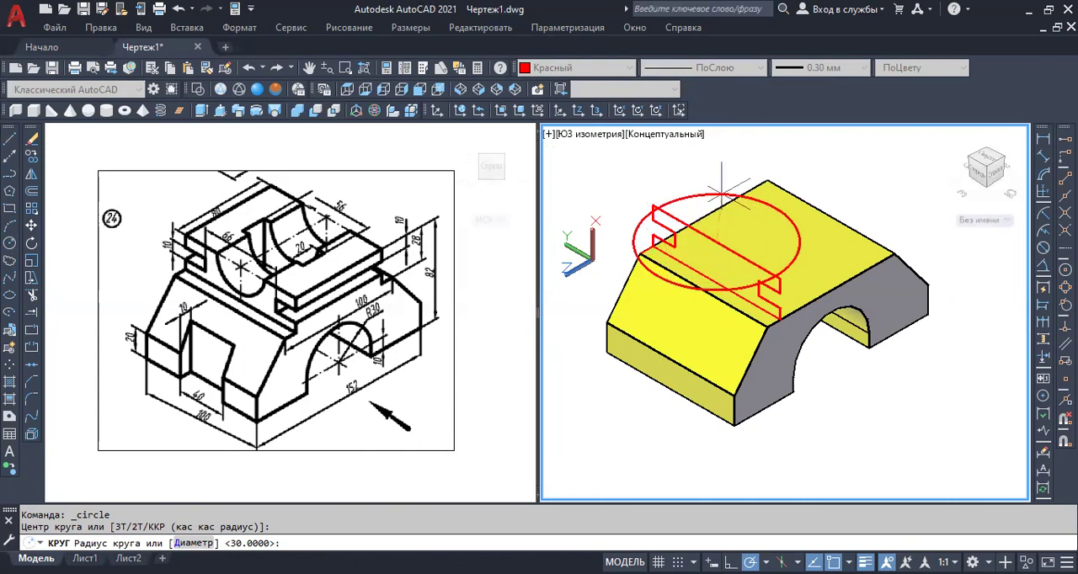
pyautogui.press('Escape')
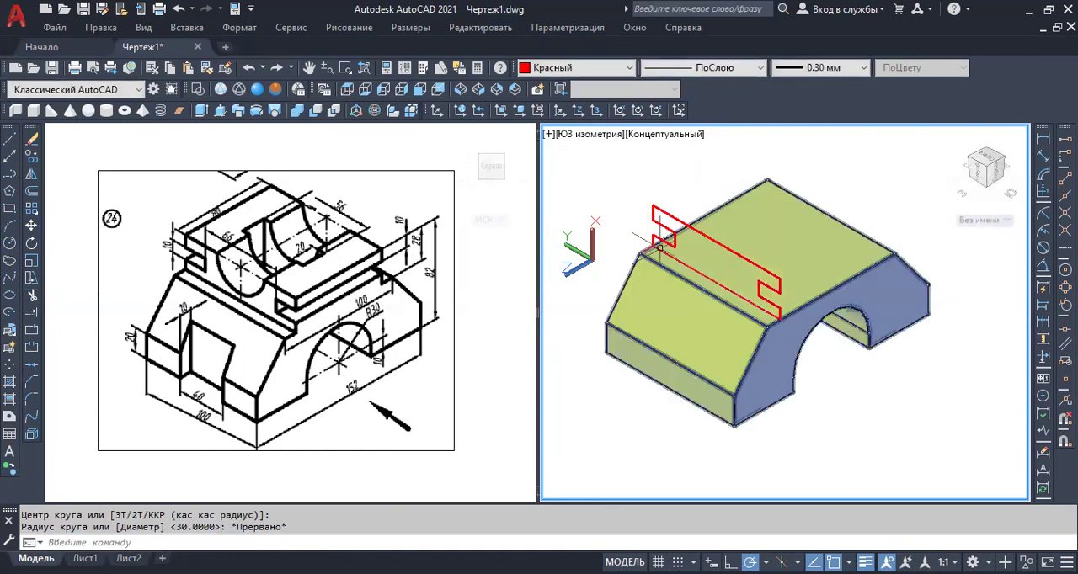
# Move the UCS origin to the midpoint of the profile's upper line, aligning it with the base's top face.
pyautogui.click(587, 230)
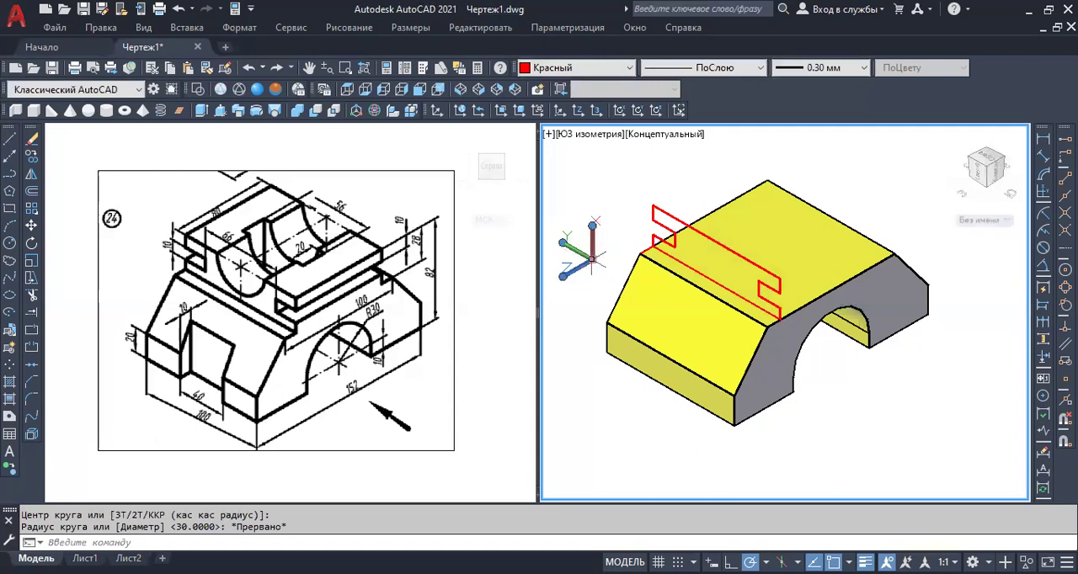
pyautogui.click(593, 258)
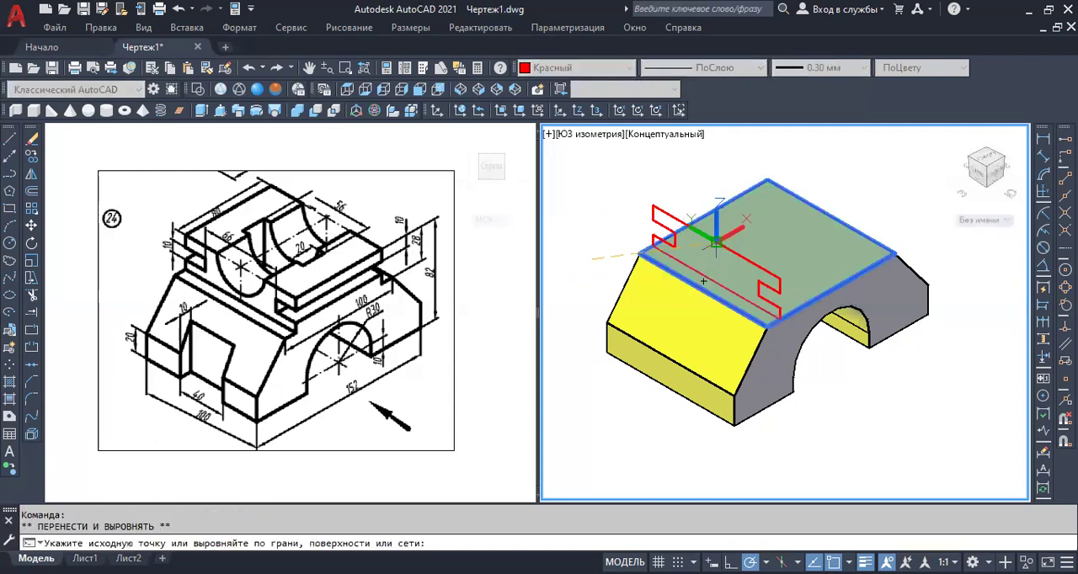
pyautogui.click(717, 241)
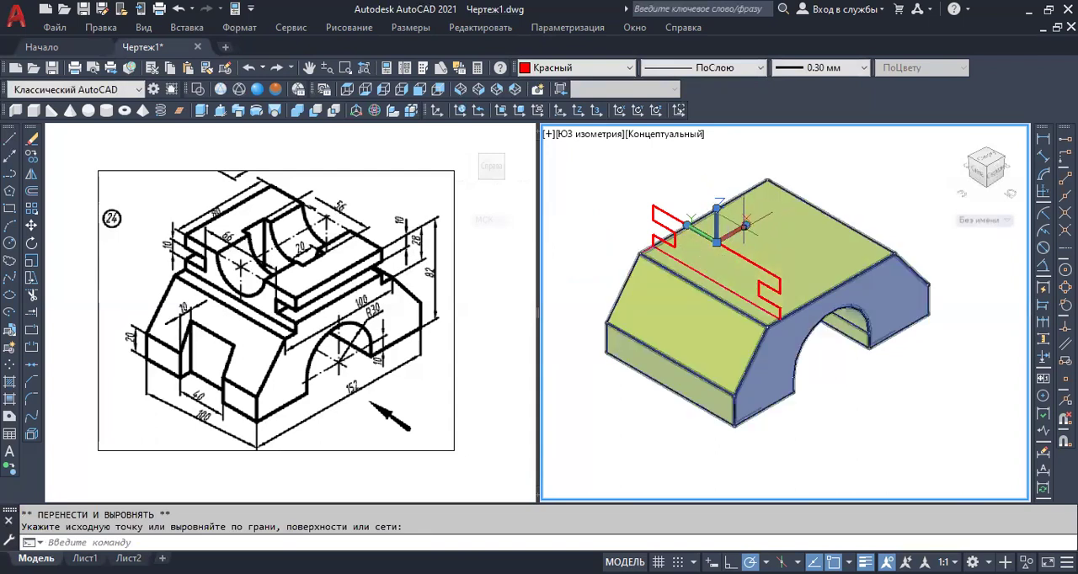
pyautogui.press('Escape')
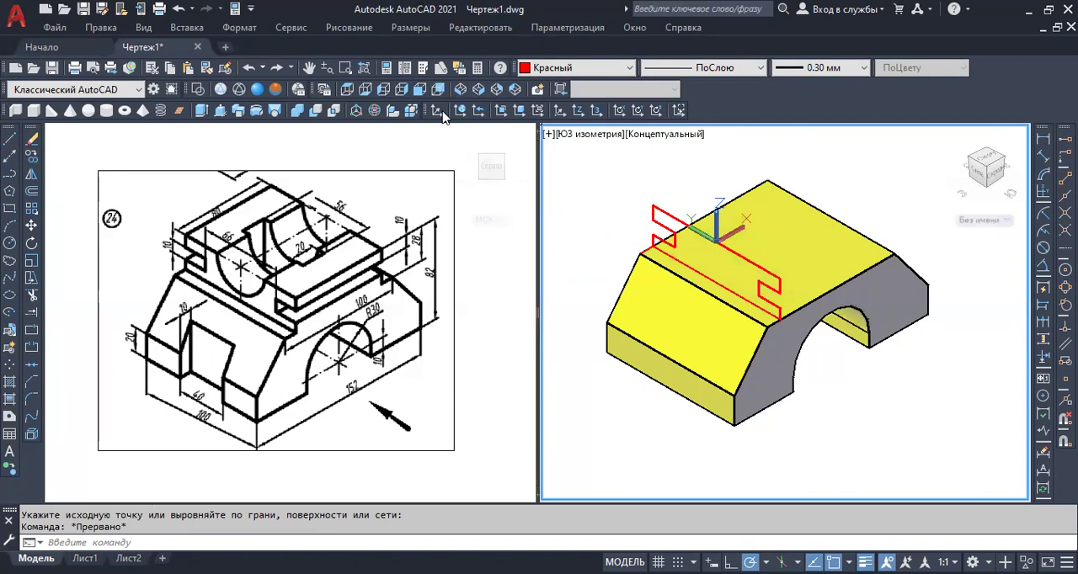
# Redefine the UCS at the upper line's midpoint with the X axis pointing up and Y along the base's width.
pyautogui.click(437, 111)
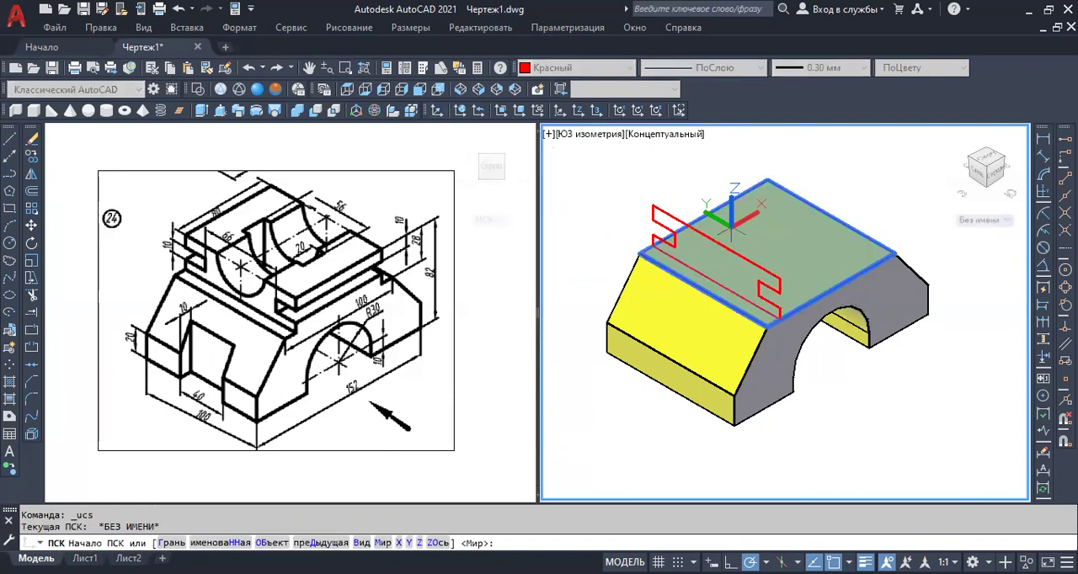
pyautogui.click(715, 242)
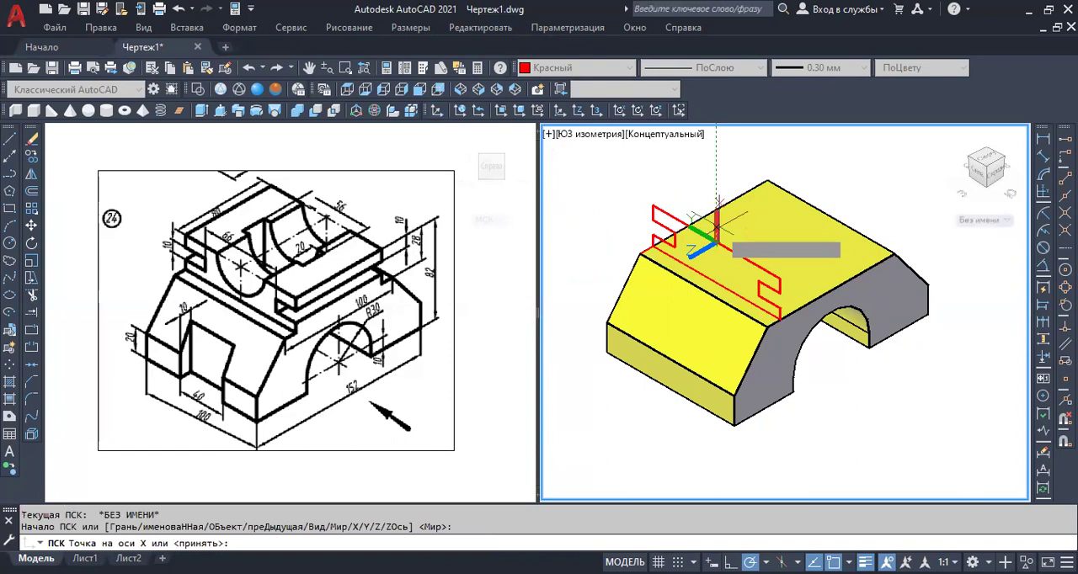
pyautogui.press('Return')
pyautogui.press('Return')
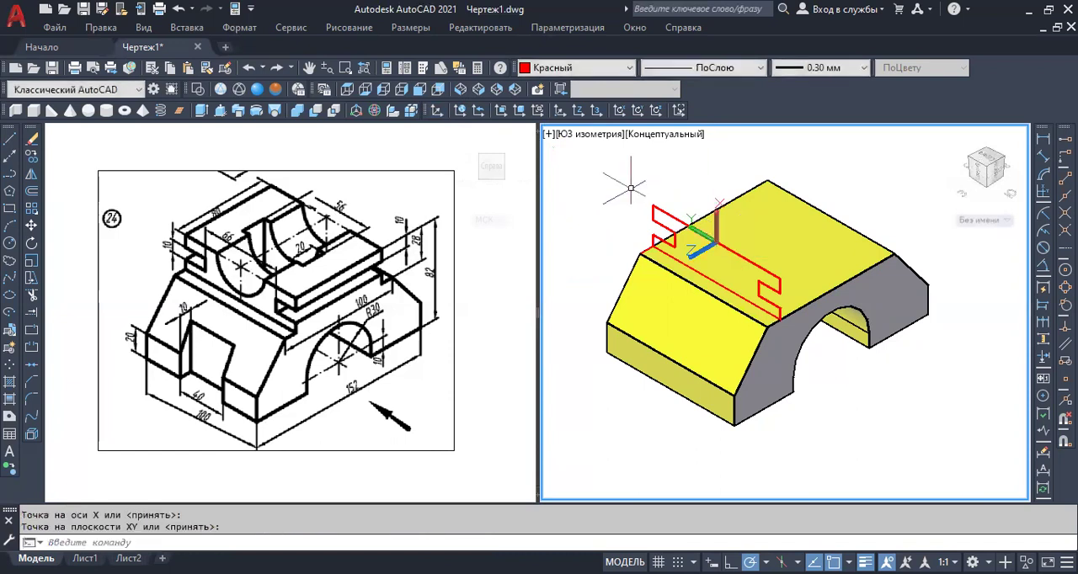
pyautogui.click(10, 243)
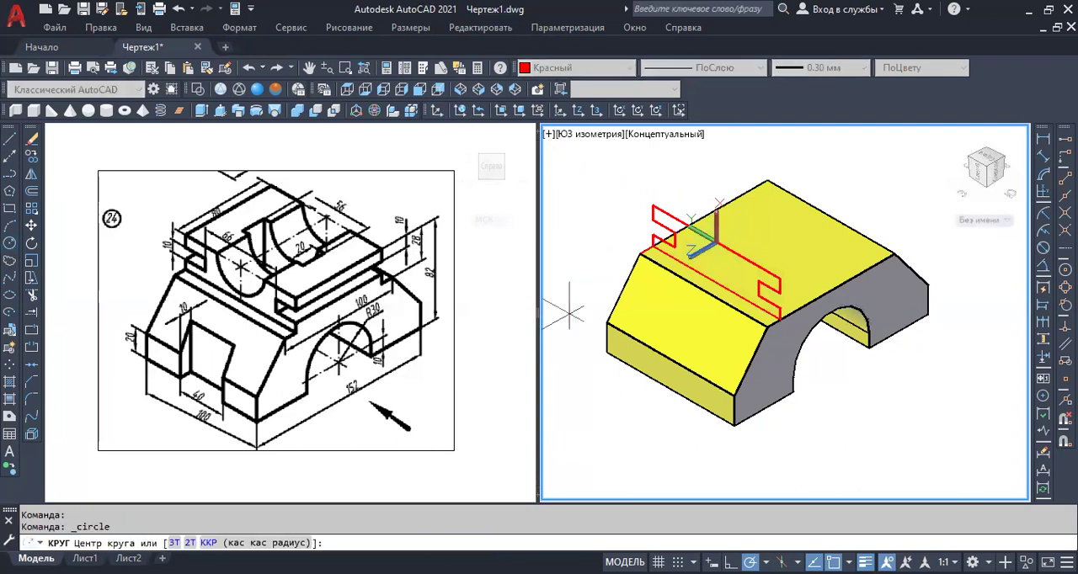
pyautogui.click(717, 242)
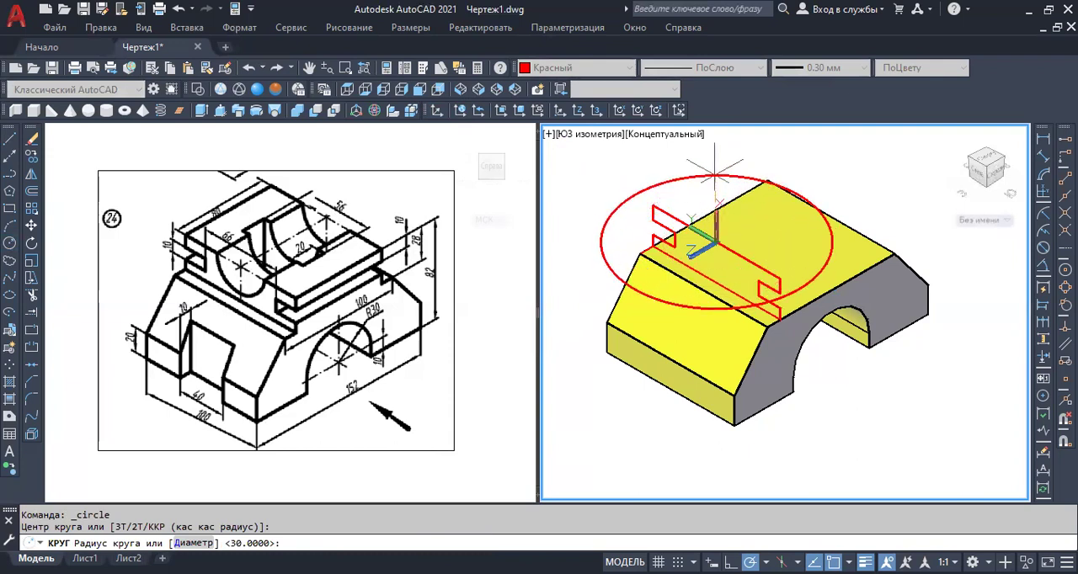
pyautogui.press('Escape')
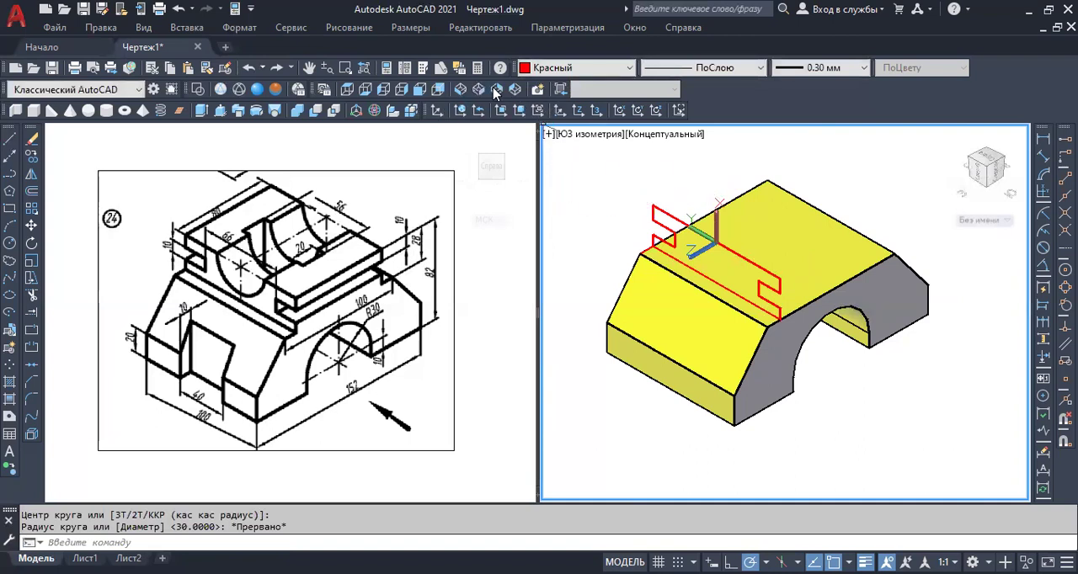
# Restore the world UCS and draw a horizontal circle of radius 25 centred on the midpoint of the profile's upper line.
pyautogui.click(462, 117)
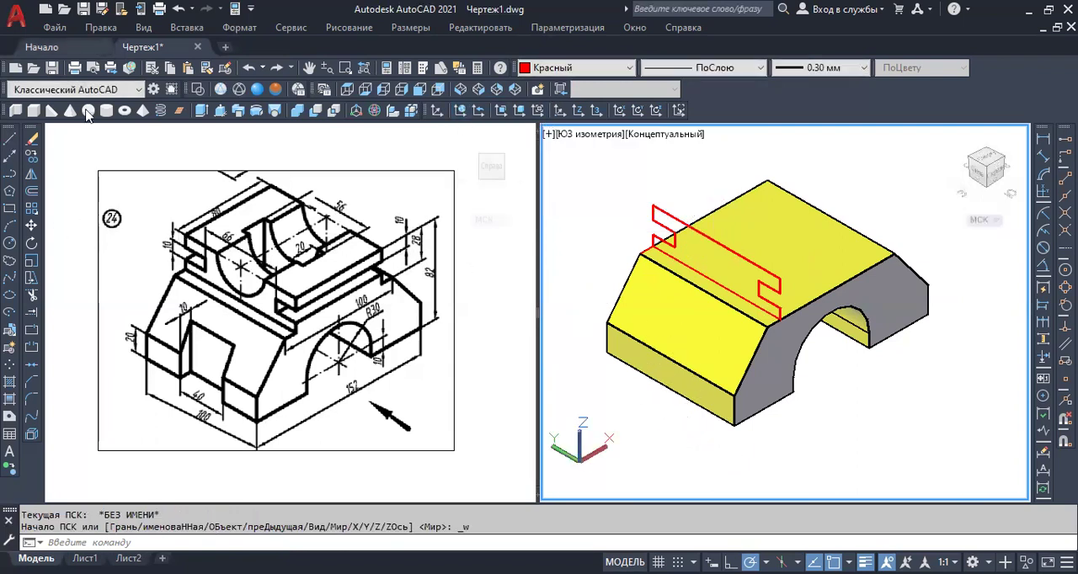
pyautogui.click(10, 243)
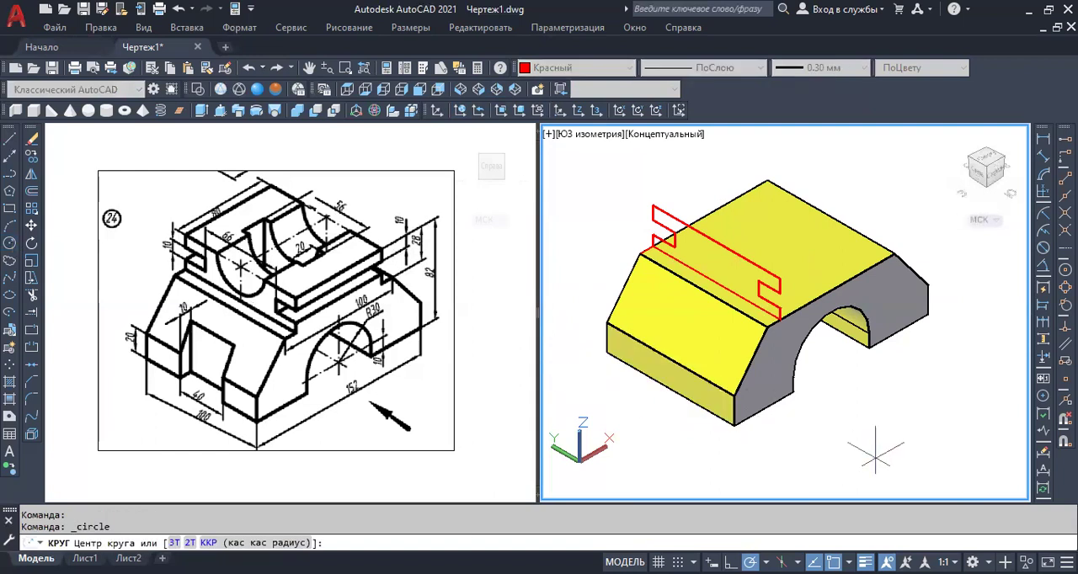
pyautogui.click(714, 243)
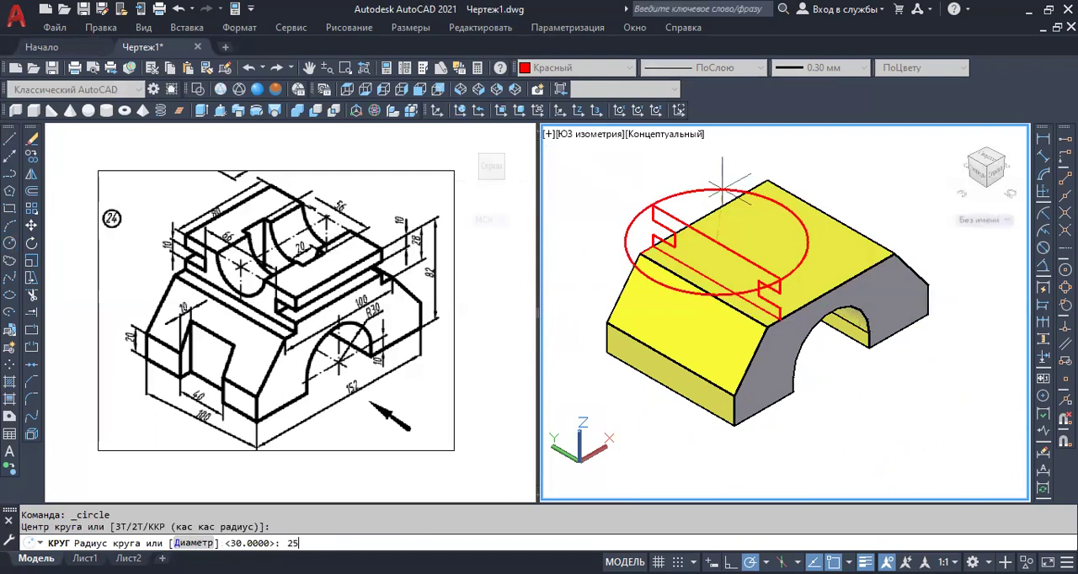
pyautogui.press('Return')
# Rotate the radius 25 circle 90° in 3D about the profile's upper line so that it stands vertical.
pyautogui.scroll(2, 745, 243)
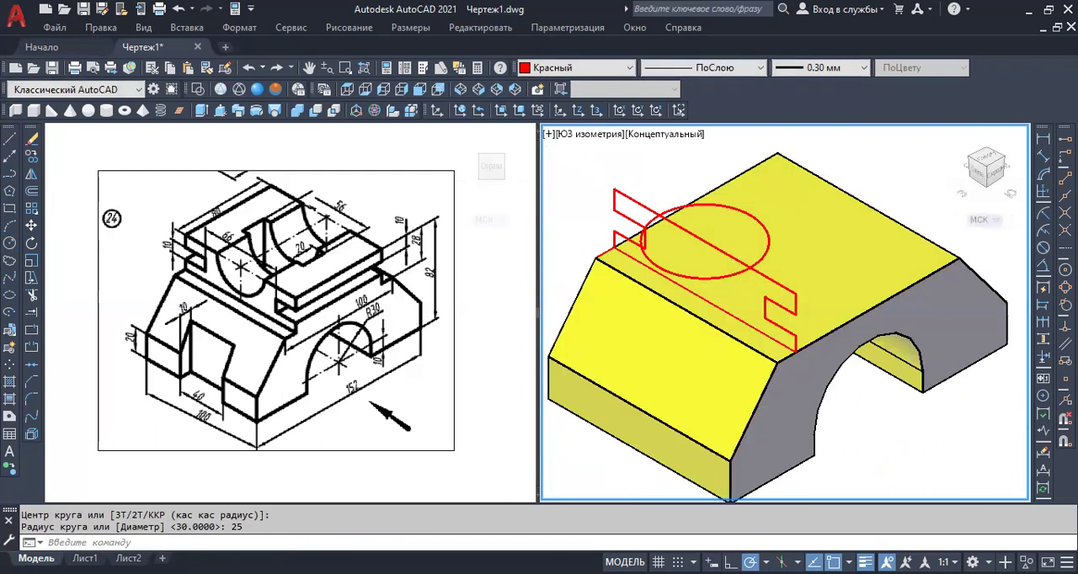
pyautogui.scroll(2, 769, 246)
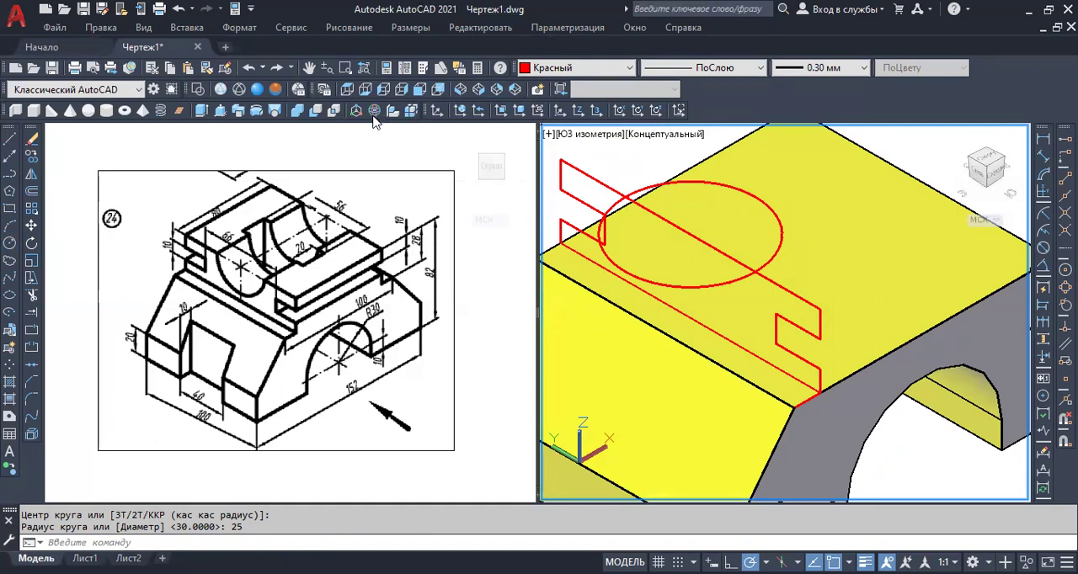
pyautogui.click(373, 114)
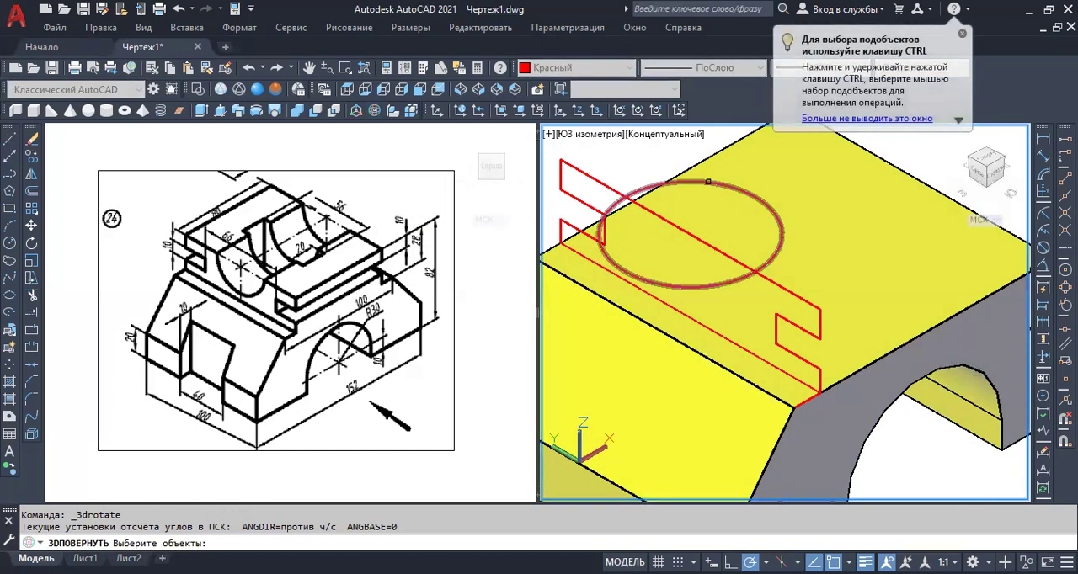
pyautogui.click(708, 181)
pyautogui.press('Return')
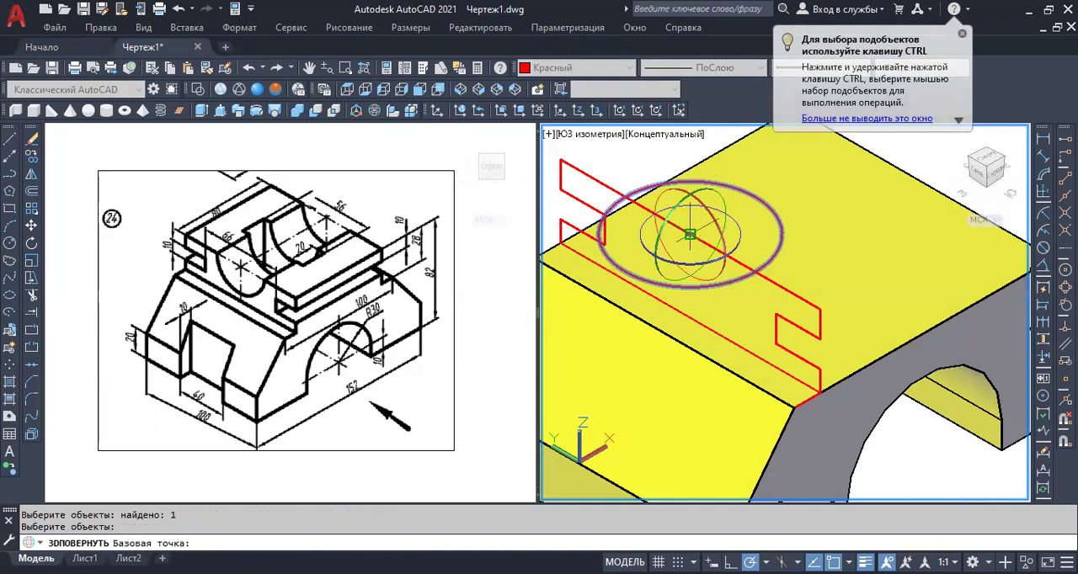
pyautogui.click(690, 235)
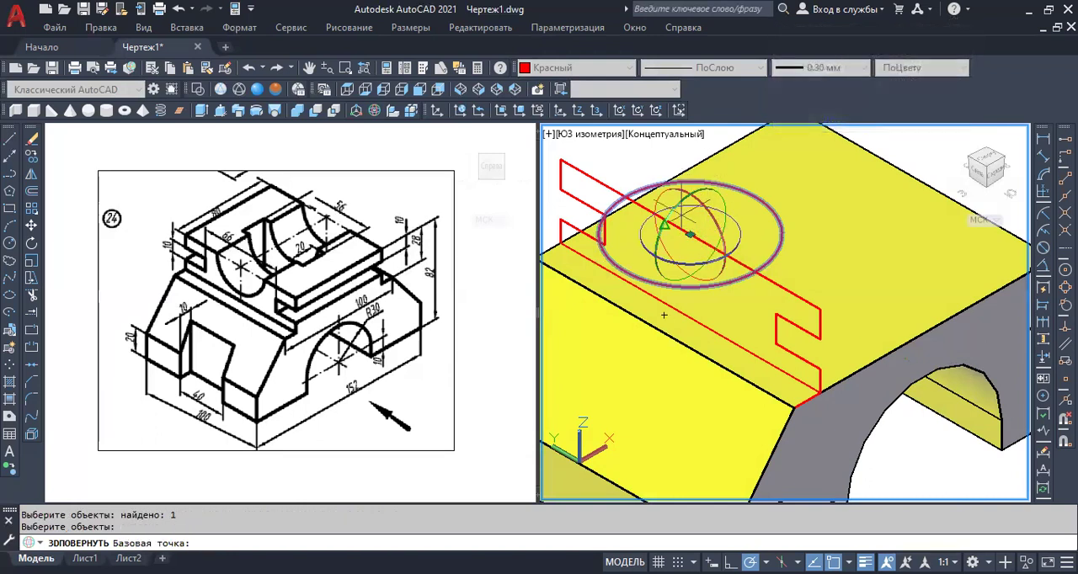
pyautogui.click(684, 208)
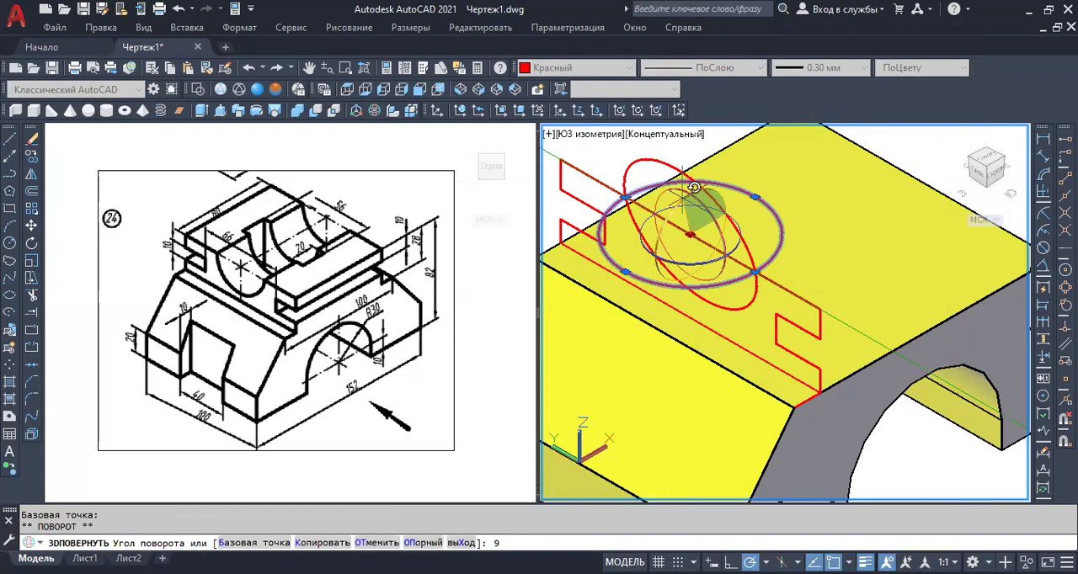
pyautogui.write('90')
pyautogui.press('Return')
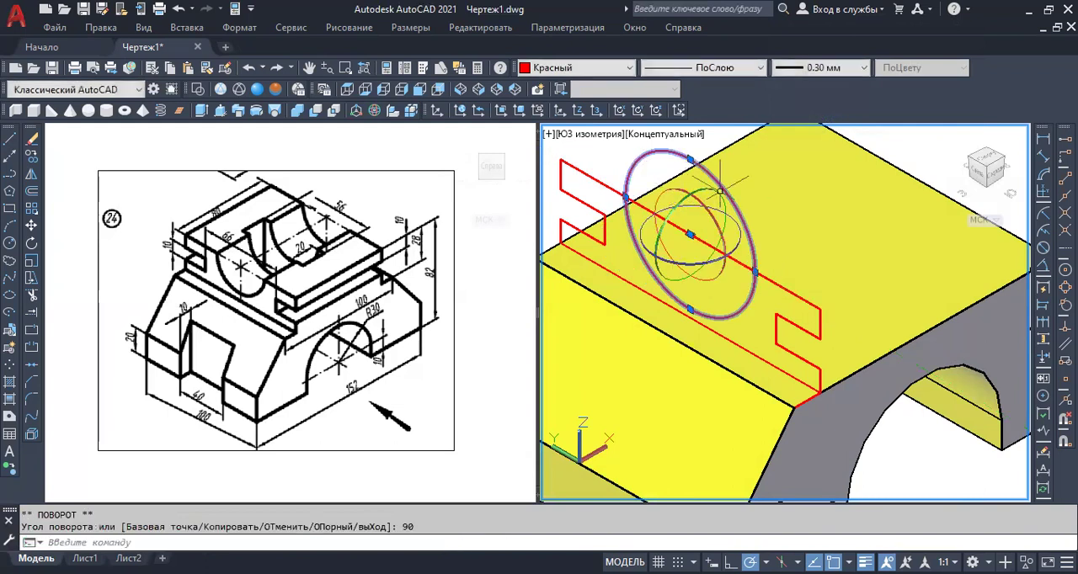
pyautogui.press('Escape')
pyautogui.scroll(-3, 783, 215)
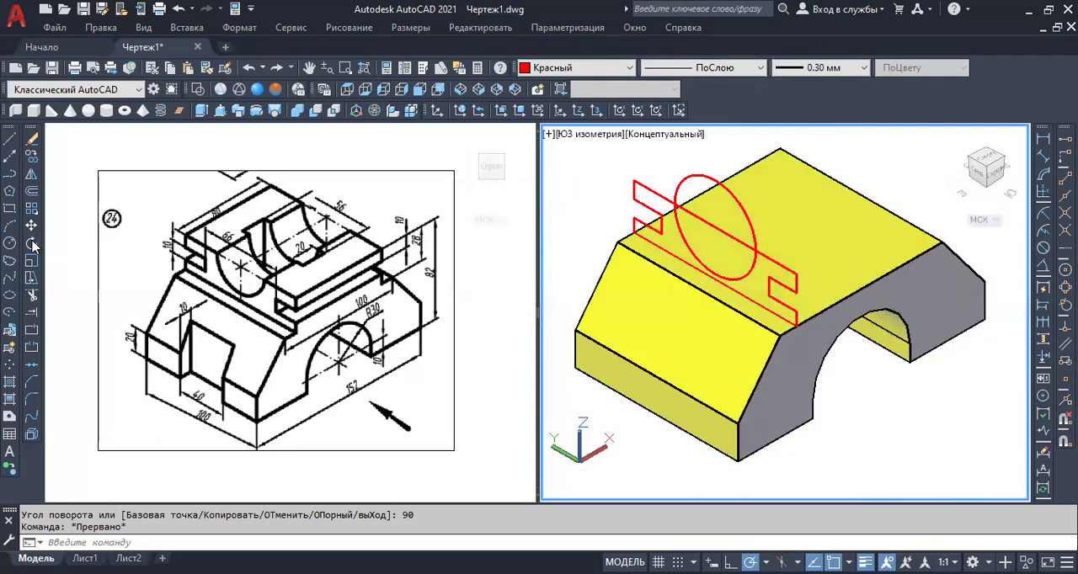
# Try to trim the circle and the profile's upper line where they cross.
pyautogui.click(33, 298)
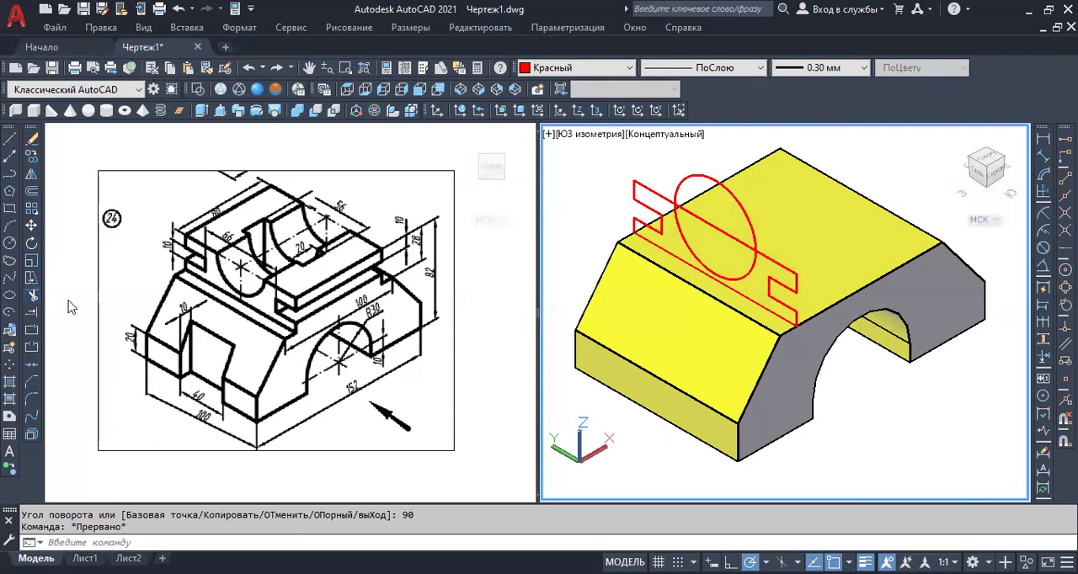
pyautogui.click(683, 173)
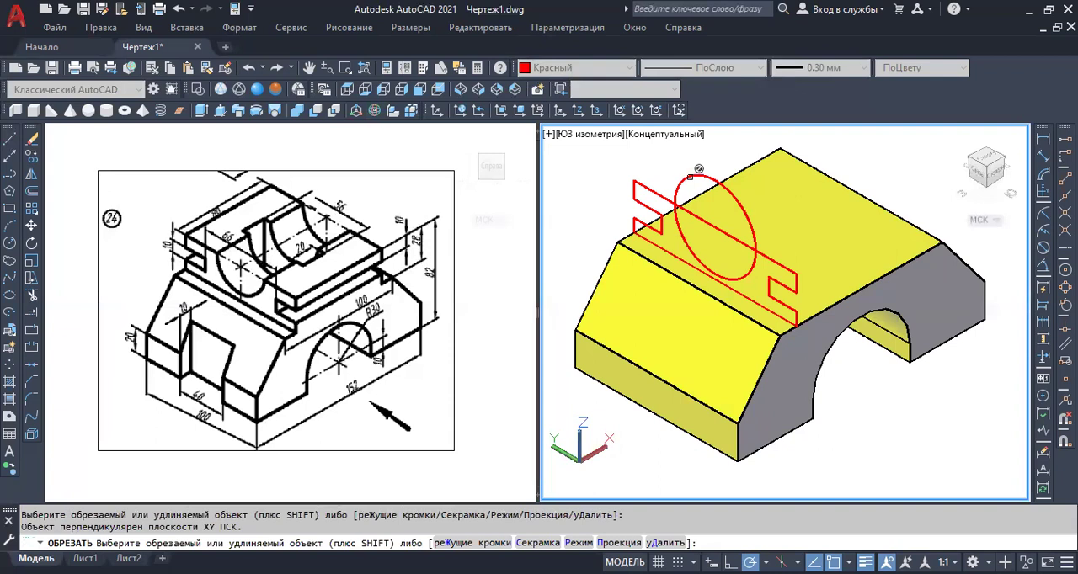
pyautogui.click(687, 232)
pyautogui.click(718, 176)
pyautogui.scroll(3, 708, 182)
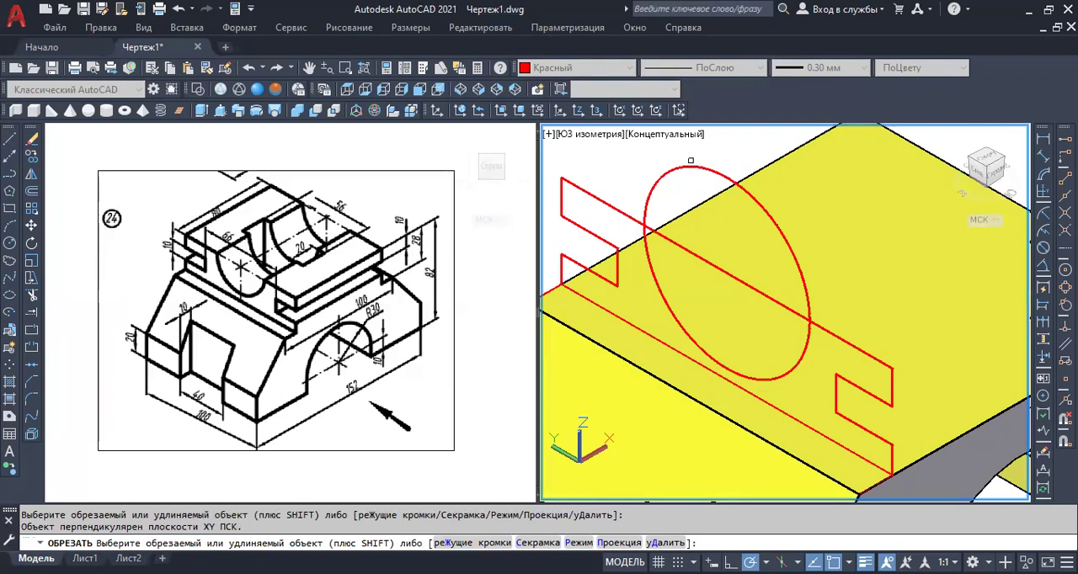
pyautogui.click(635, 180)
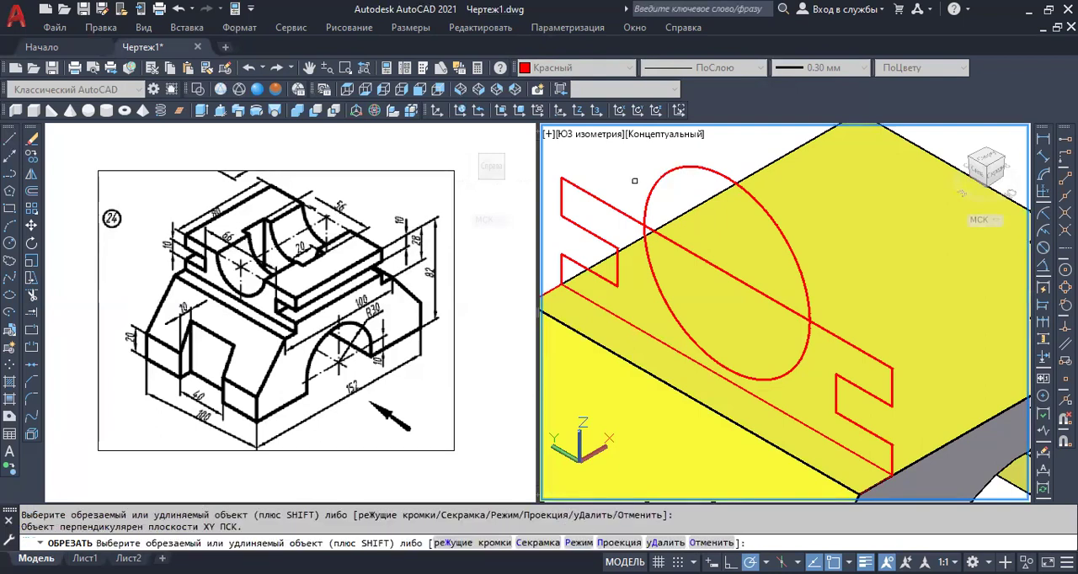
pyautogui.press('Escape')
pyautogui.scroll(-4, 709, 227)
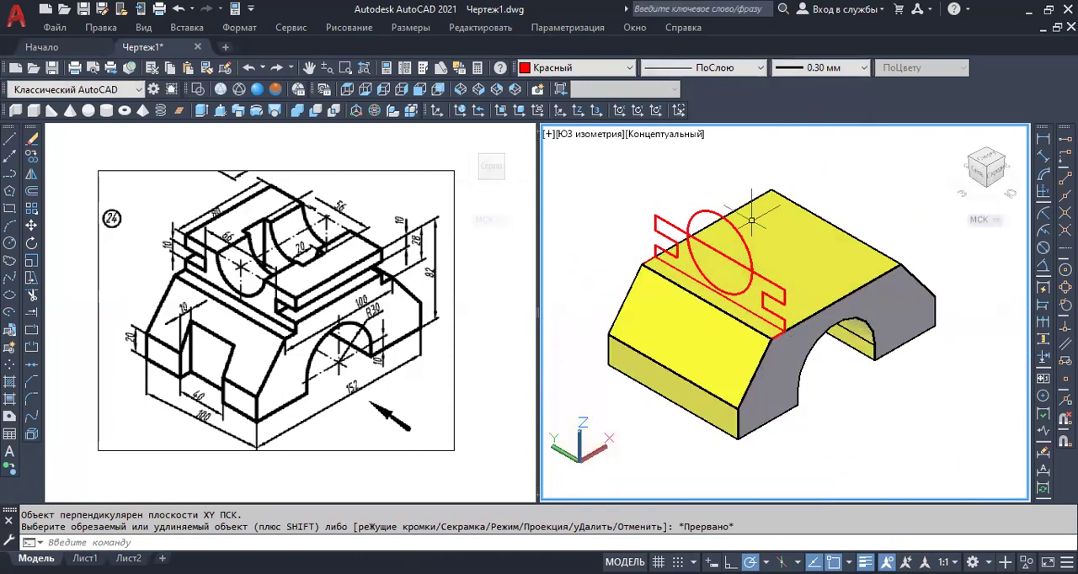
# Retry trimming away the circle's arc above the profile's upper line.
pyautogui.scroll(2, 699, 220)
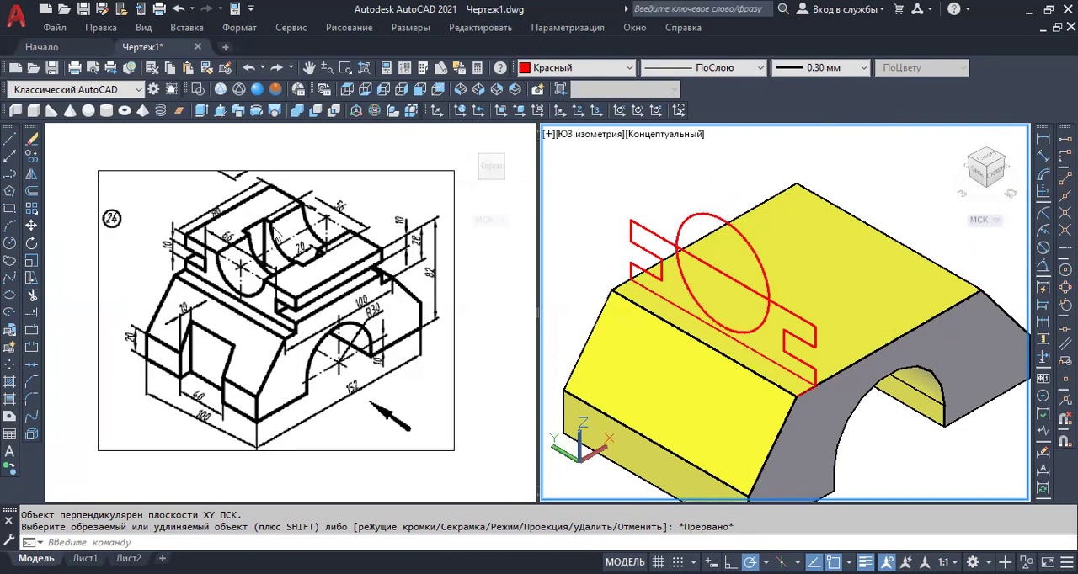
pyautogui.click(32, 296)
pyautogui.click(717, 212)
pyautogui.press('Escape')
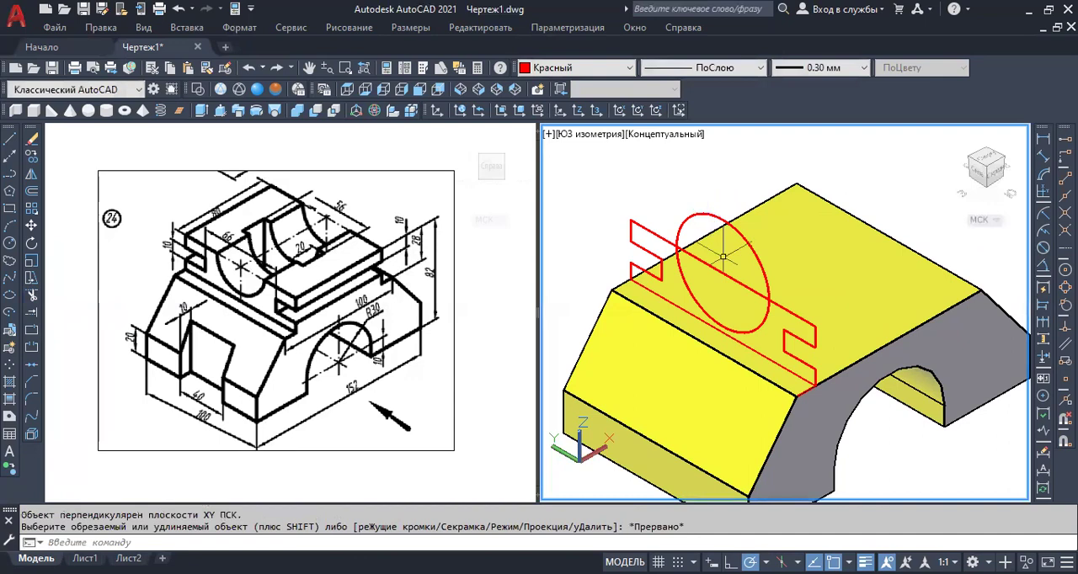
pyautogui.scroll(-2, 695, 224)
pyautogui.keyDown('shift'); pyautogui.moveTo(760, 272); pyautogui.dragTo(770, 202, button='middle'); pyautogui.keyUp('shift')
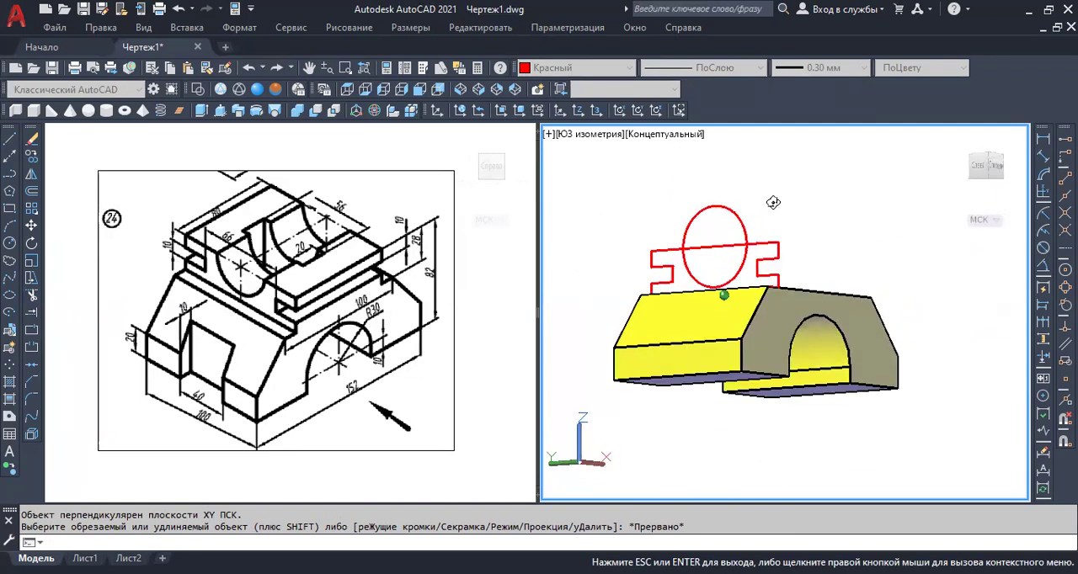
pyautogui.scroll(2, 734, 244)
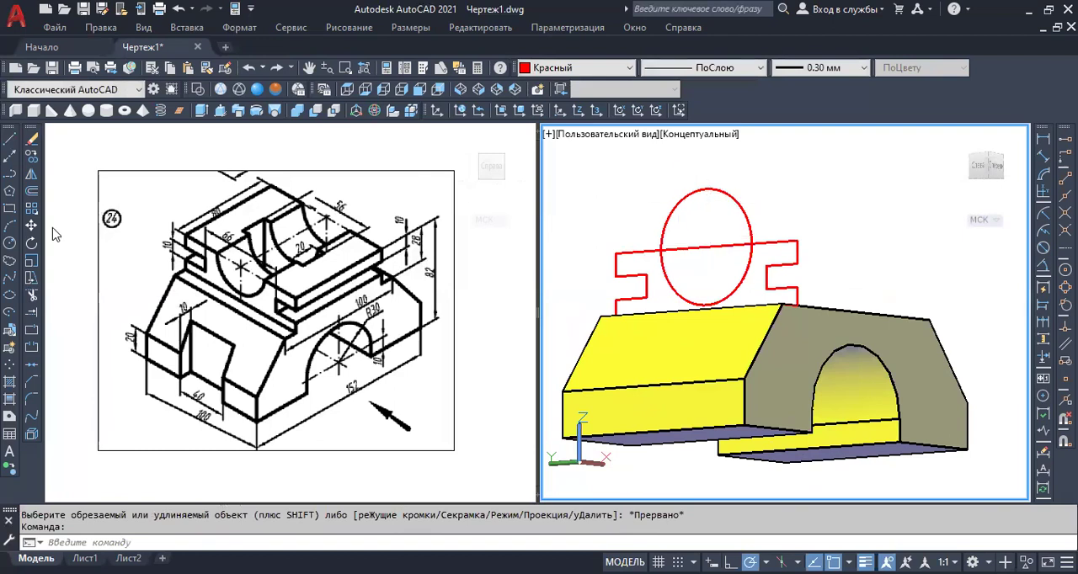
pyautogui.click(32, 295)
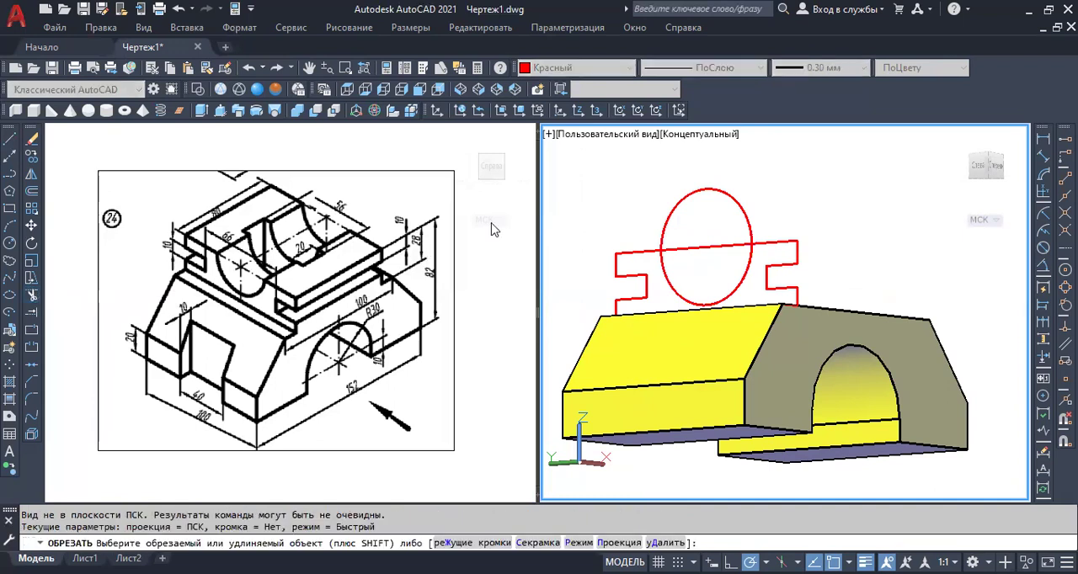
pyautogui.click(672, 209)
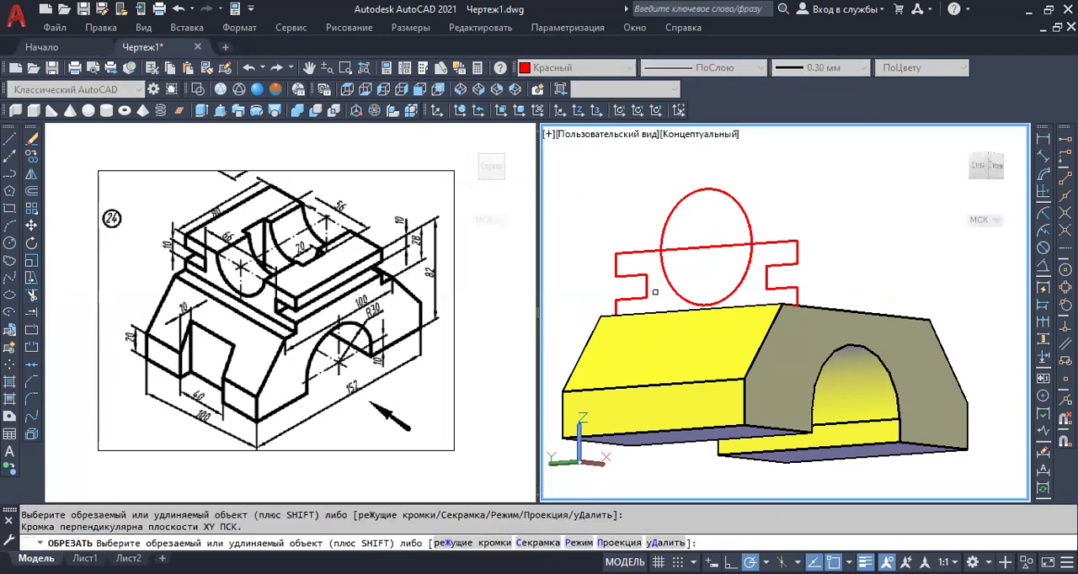
pyautogui.press('Escape')
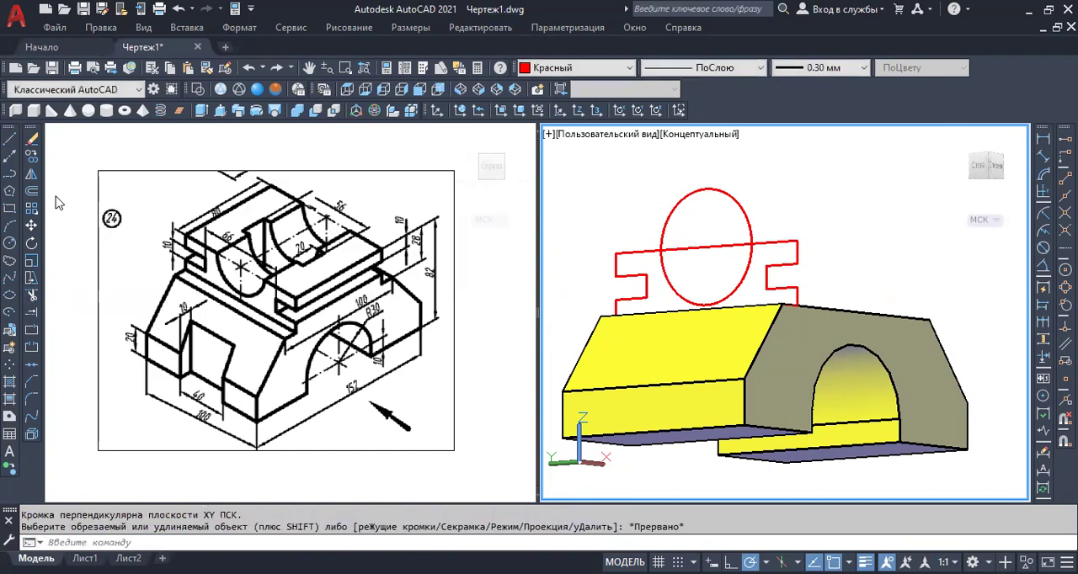
# Draw a line across the circle along the profile's upper line, and try to trim the circle's upper arc.
pyautogui.click(10, 140)
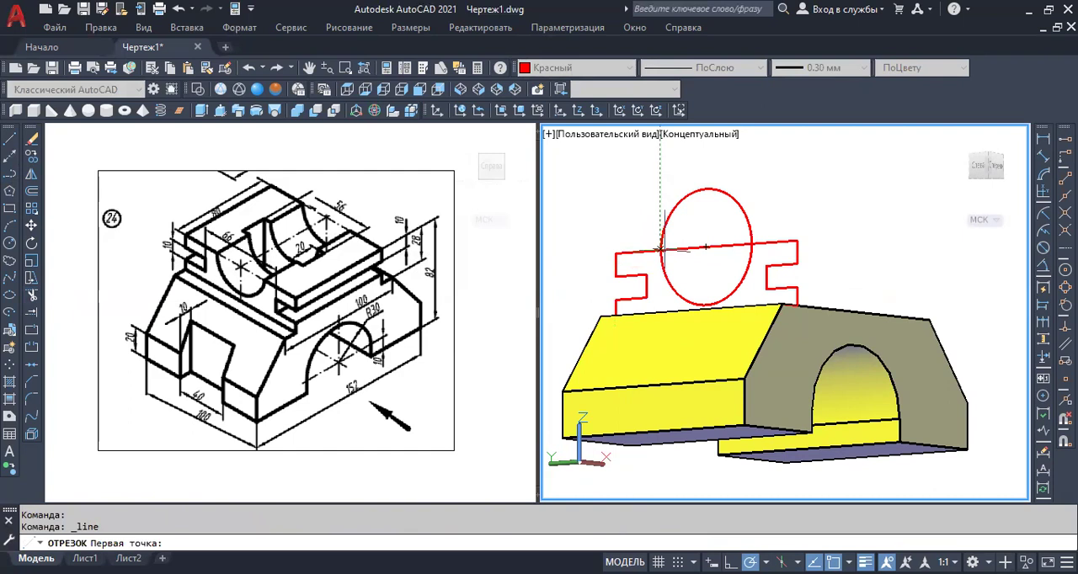
pyautogui.click(752, 245)
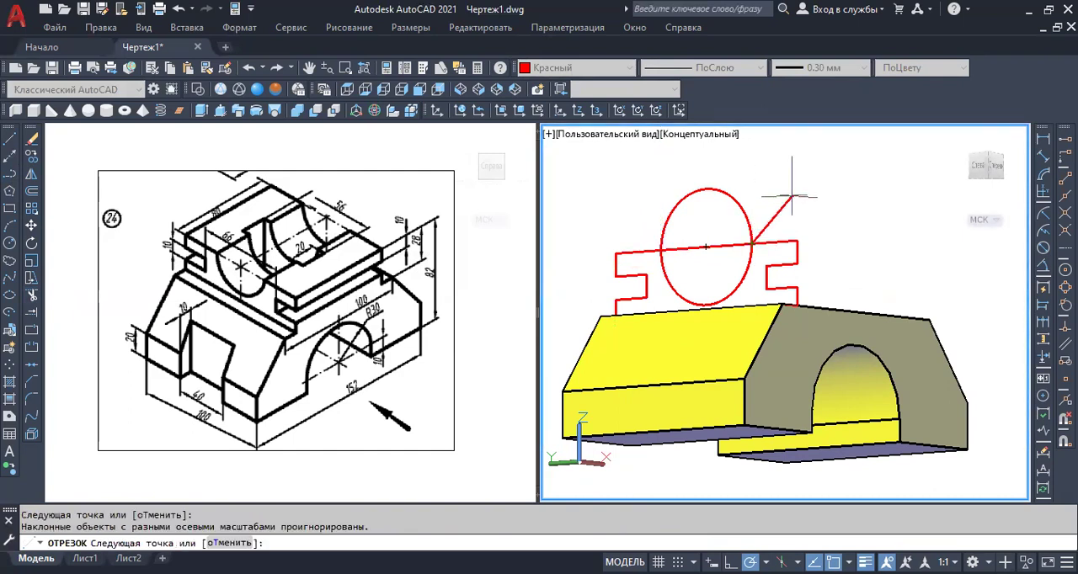
pyautogui.press('Return')
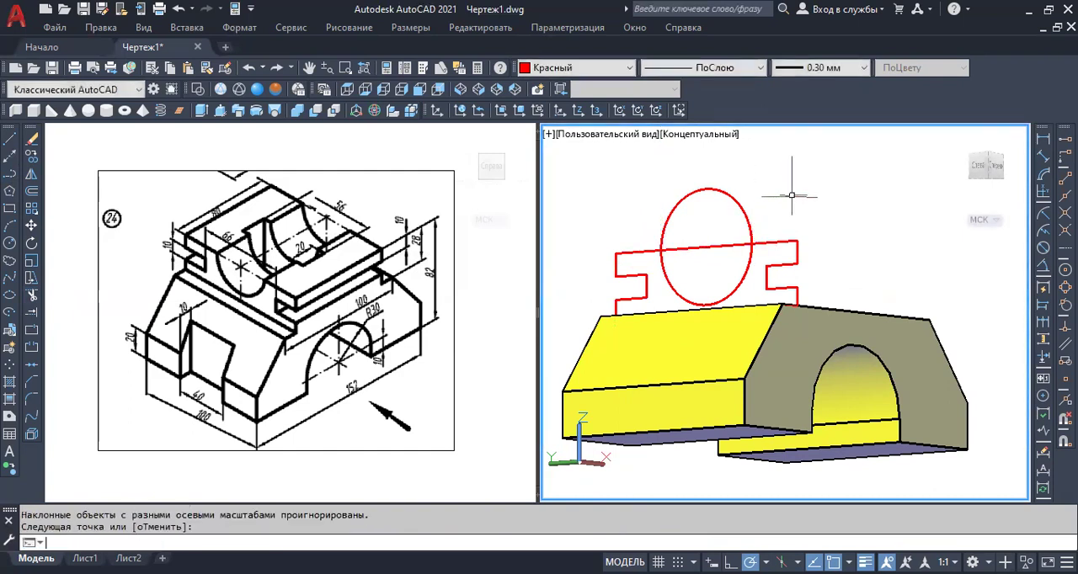
pyautogui.click(32, 298)
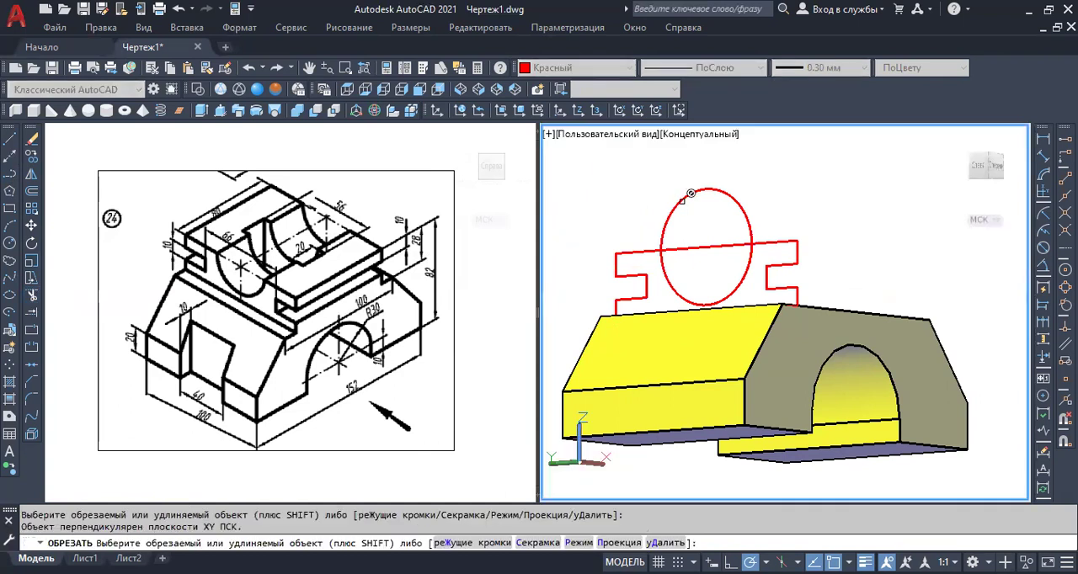
pyautogui.press('Escape')
# Draw a line between the two intersections of the circle with the profile's upper line.
pyautogui.keyDown('shift'); pyautogui.moveTo(775, 223); pyautogui.dragTo(657, 247, button='middle'); pyautogui.keyUp('shift')
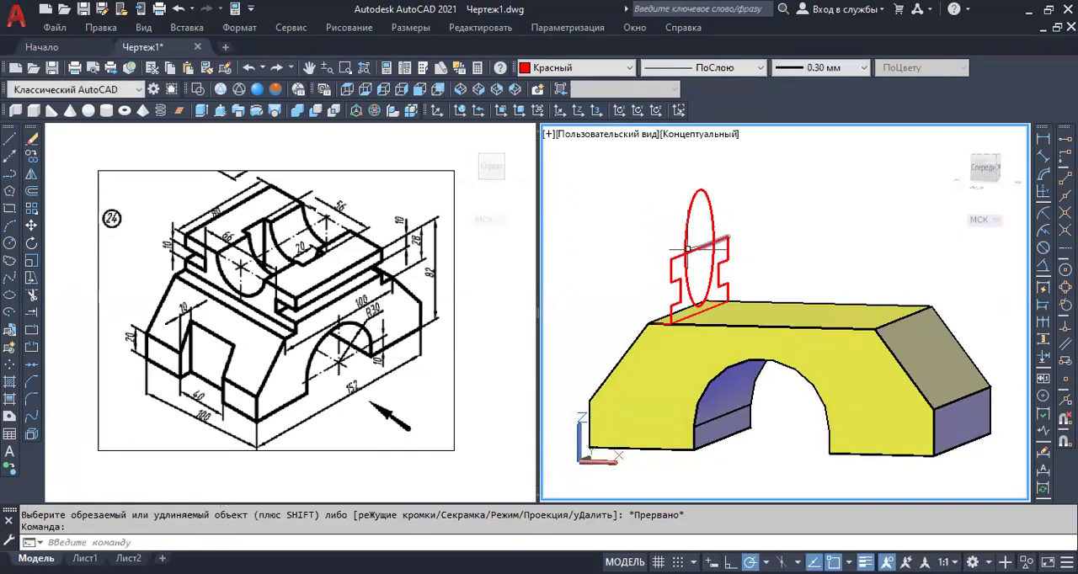
pyautogui.scroll(3, 693, 251)
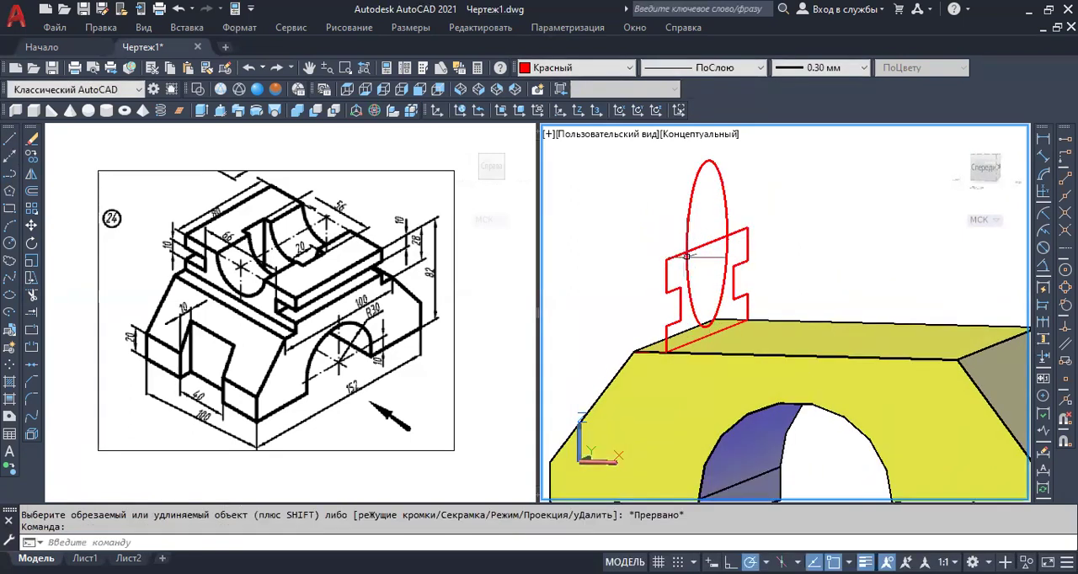
pyautogui.click(11, 140)
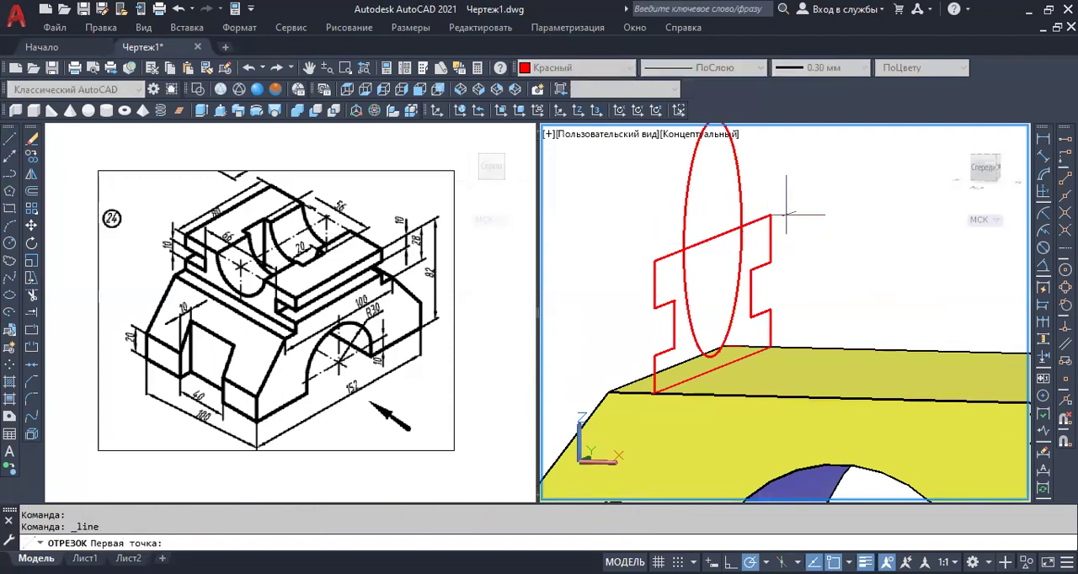
pyautogui.click(741, 227)
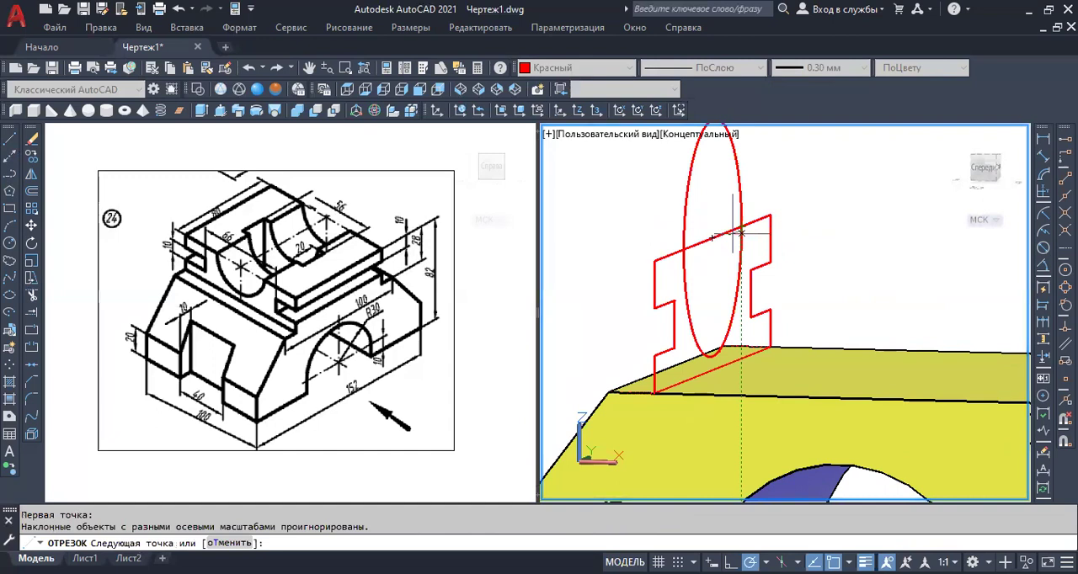
pyautogui.click(683, 249)
pyautogui.press('Return')
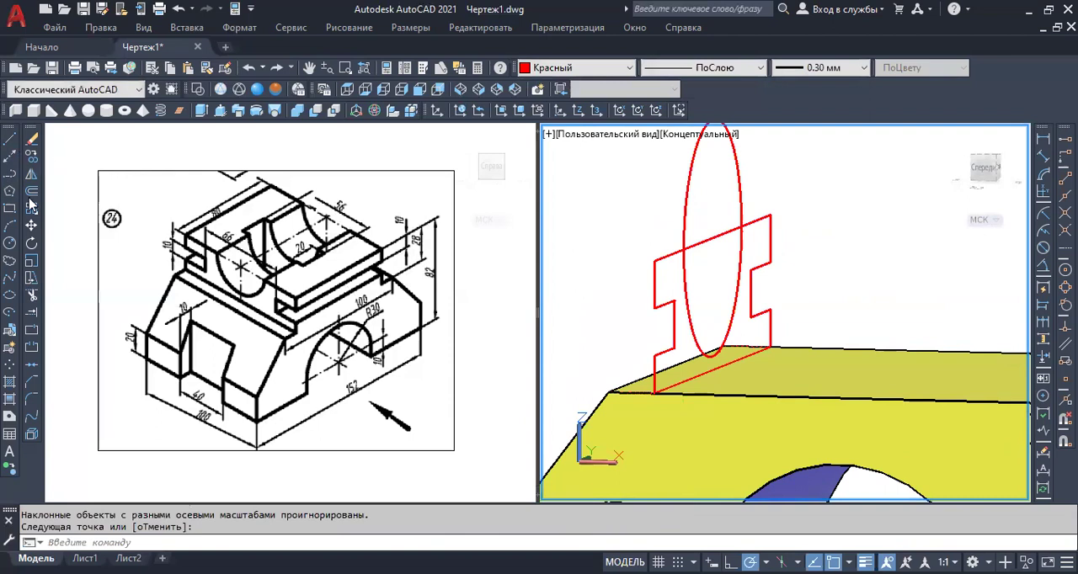
# Try to trim the upper half of the circle at the line across its diameter.
pyautogui.click(32, 297)
pyautogui.click(686, 194)
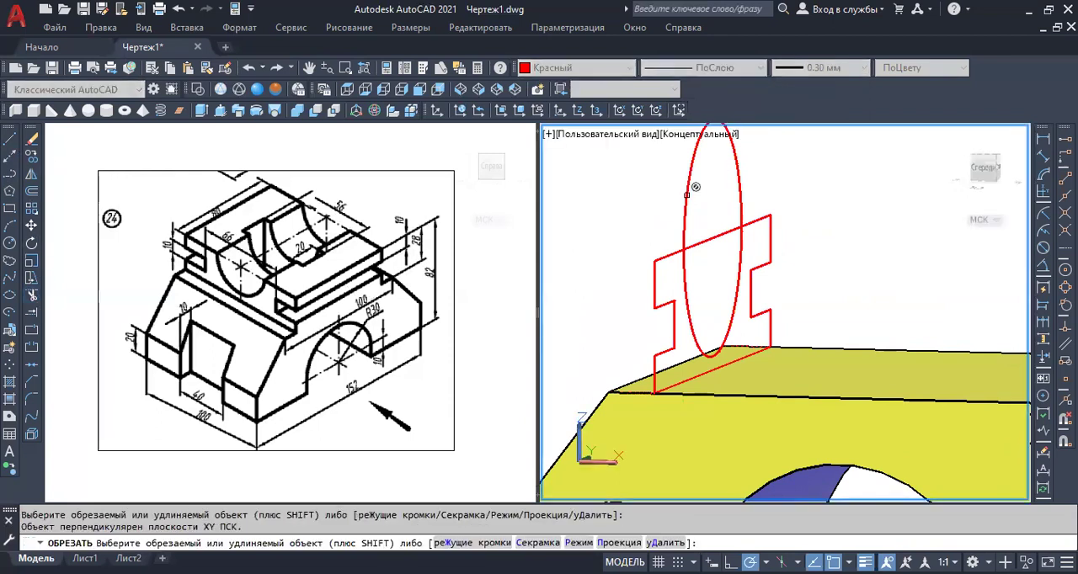
pyautogui.click(749, 221)
pyautogui.keyDown('shift'); pyautogui.moveTo(757, 209); pyautogui.dragTo(700, 215, button='middle'); pyautogui.keyUp('shift')
pyautogui.click(688, 213)
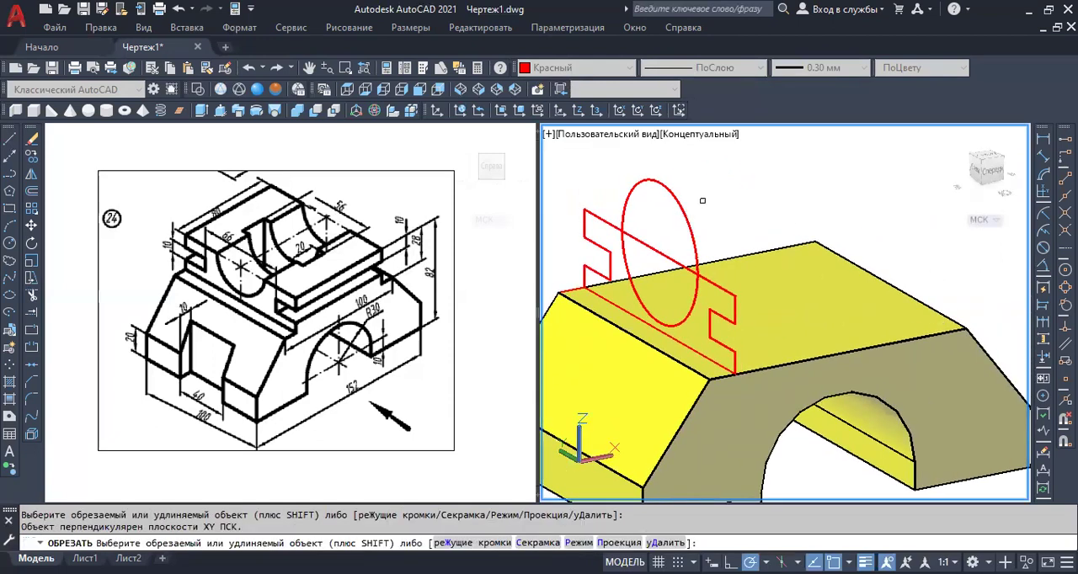
pyautogui.press('Escape')
# Erase the vertical circle and the extra line overlapping the profile's upper line.
pyautogui.click(687, 219)
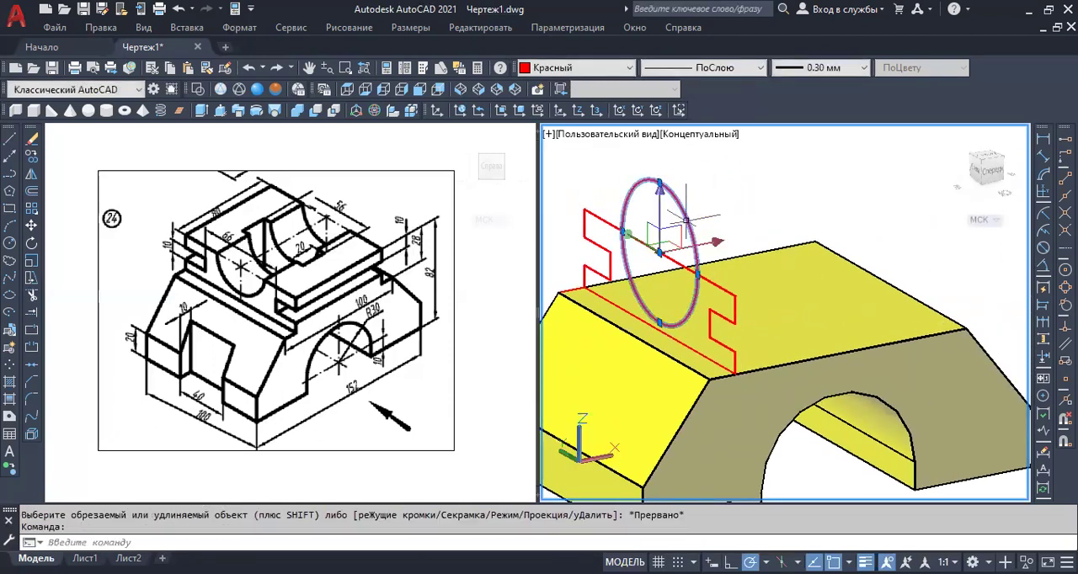
pyautogui.press('Delete')
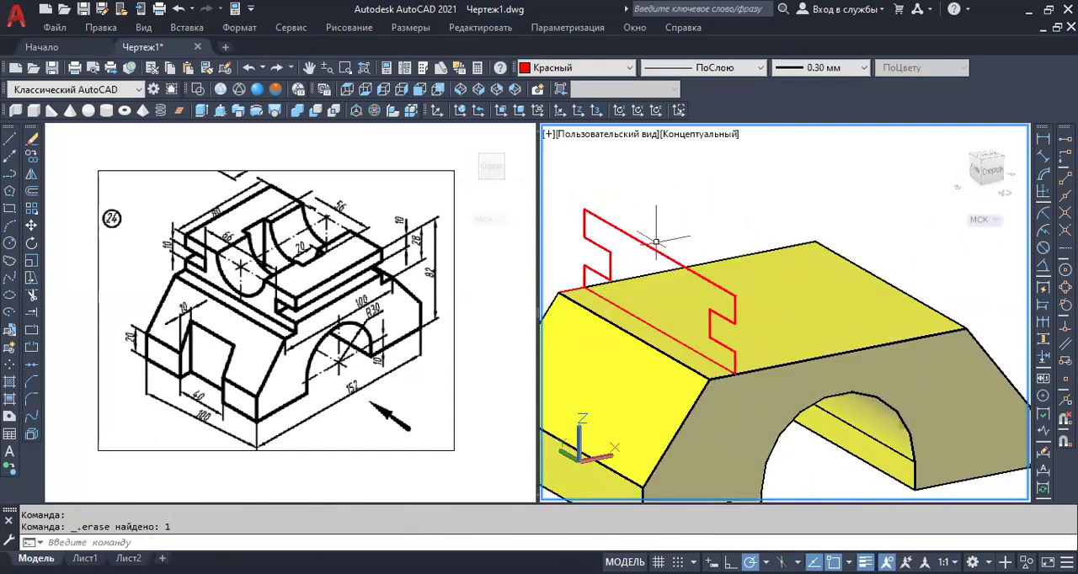
pyautogui.click(653, 246)
pyautogui.press('Delete')
# Try to convert all lines of the grooved upper-block profile into a region.
pyautogui.scroll(-3, 686, 211)
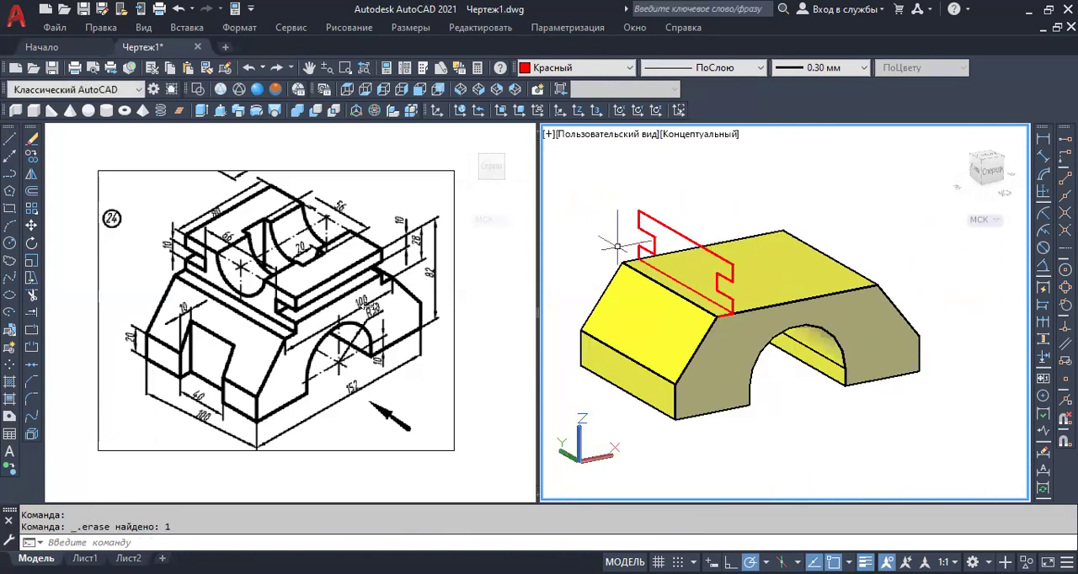
pyautogui.click(9, 417)
pyautogui.click(626, 193)
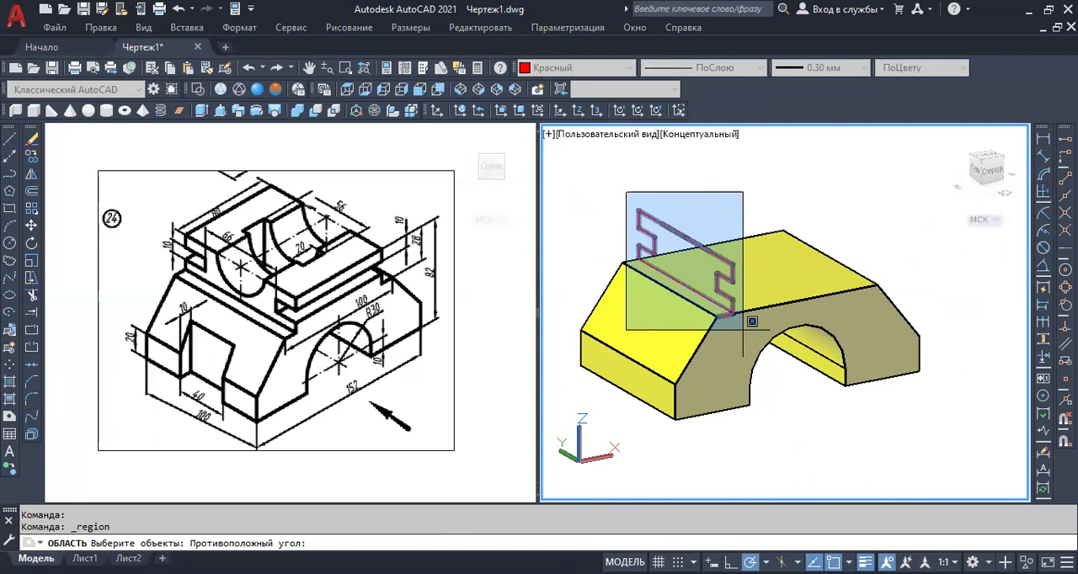
pyautogui.click(743, 329)
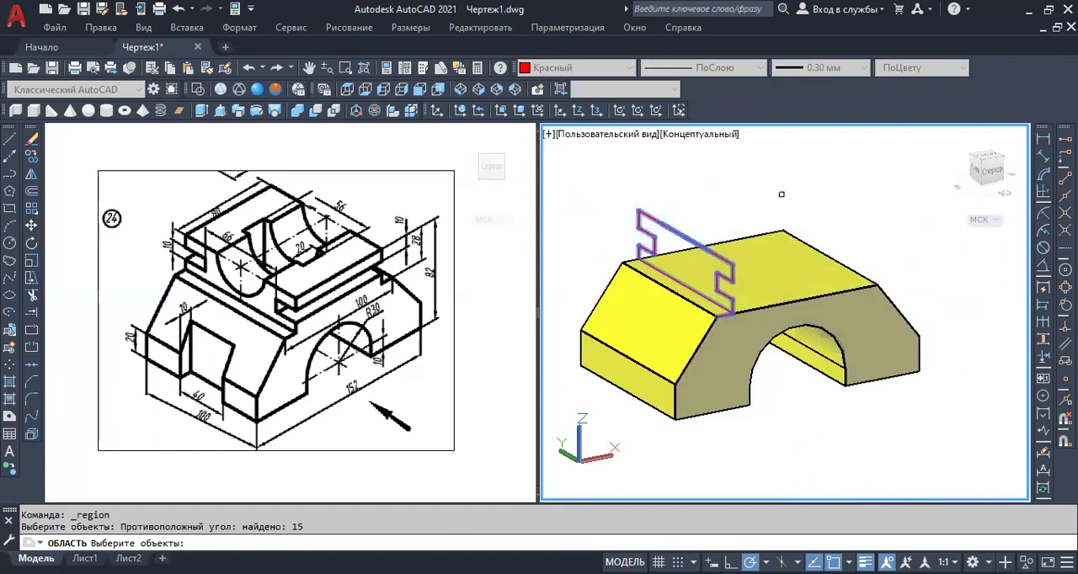
pyautogui.press('Return')
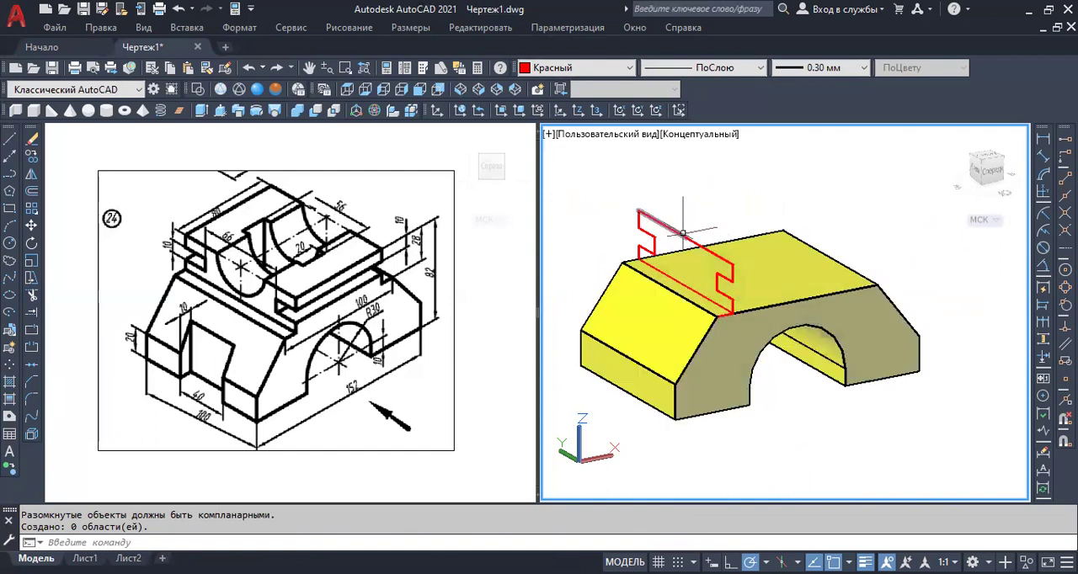
# Check the profile's corners and erase the overlapping lines along its upper edge.
pyautogui.scroll(3, 684, 235)
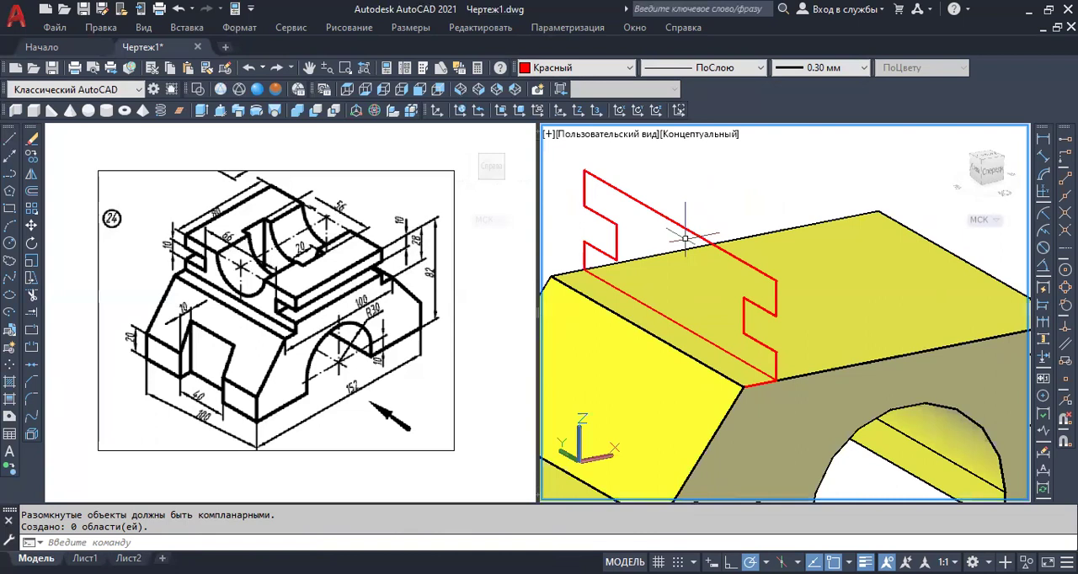
pyautogui.scroll(4, 595, 177)
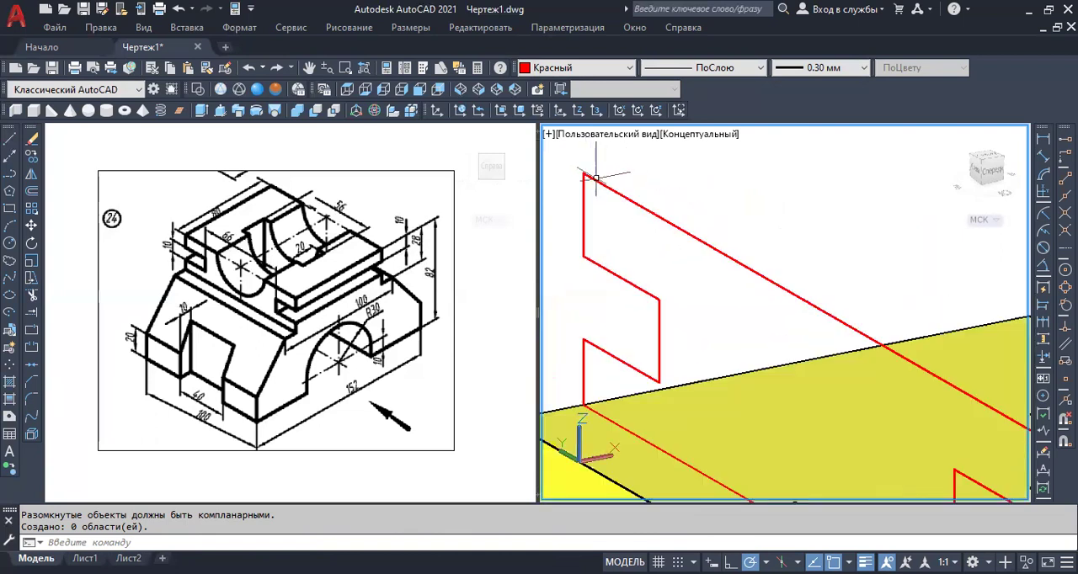
pyautogui.scroll(-3, 596, 177)
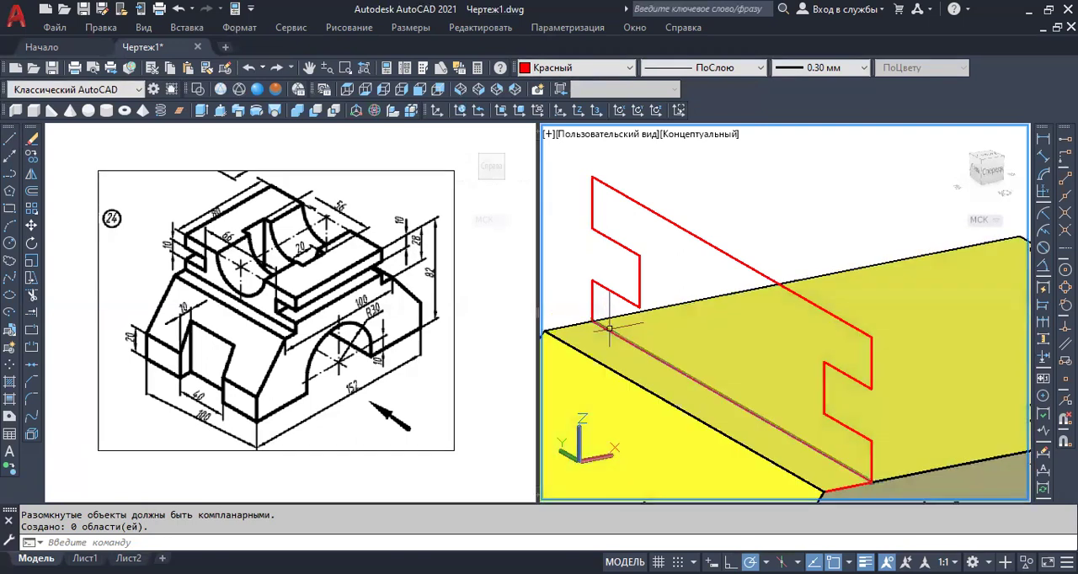
pyautogui.scroll(2, 611, 326)
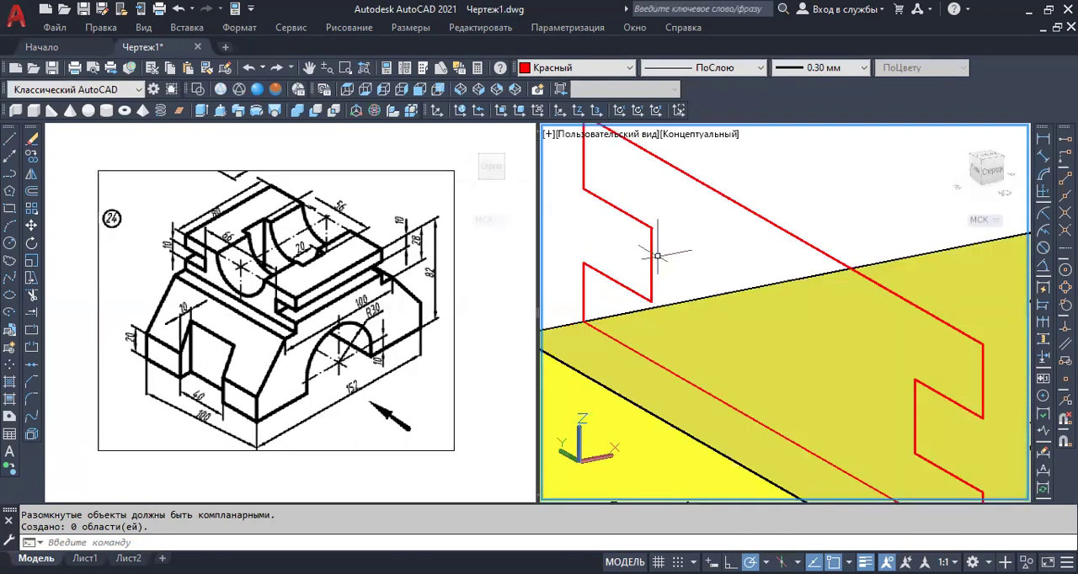
pyautogui.scroll(-2, 684, 194)
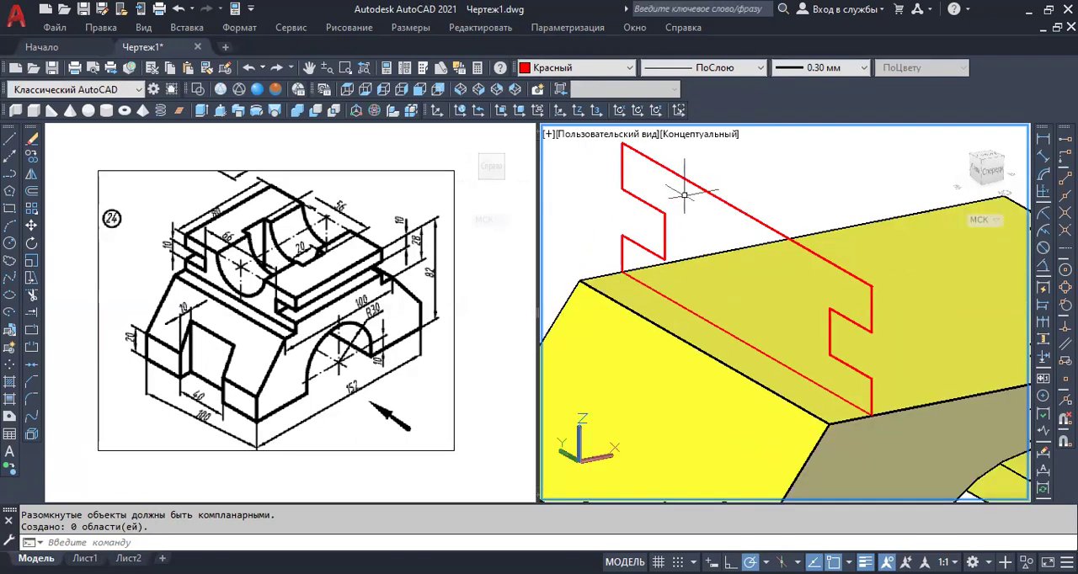
pyautogui.click(765, 184)
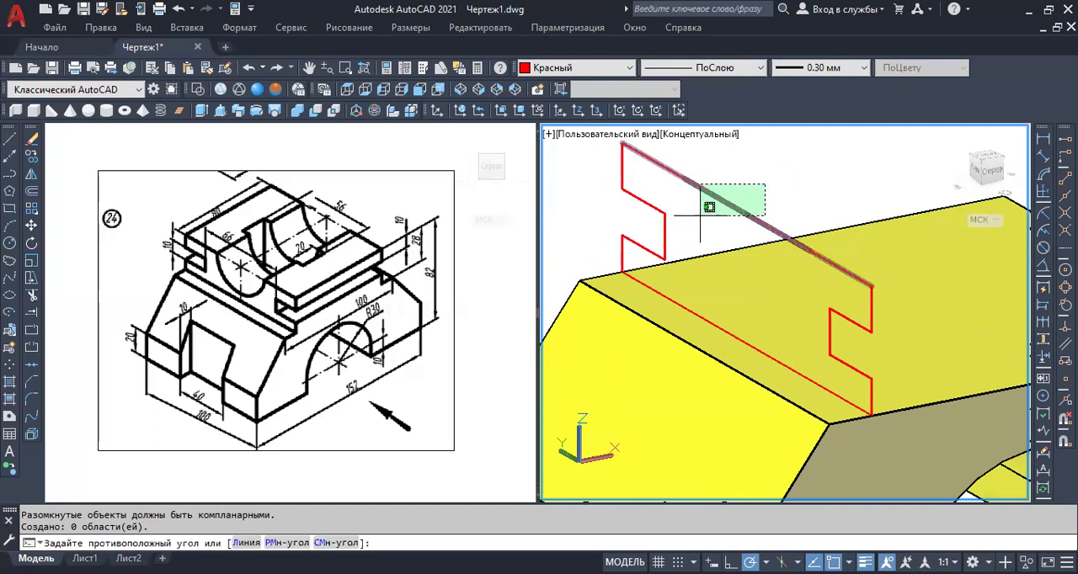
pyautogui.click(702, 213)
pyautogui.press('Delete')
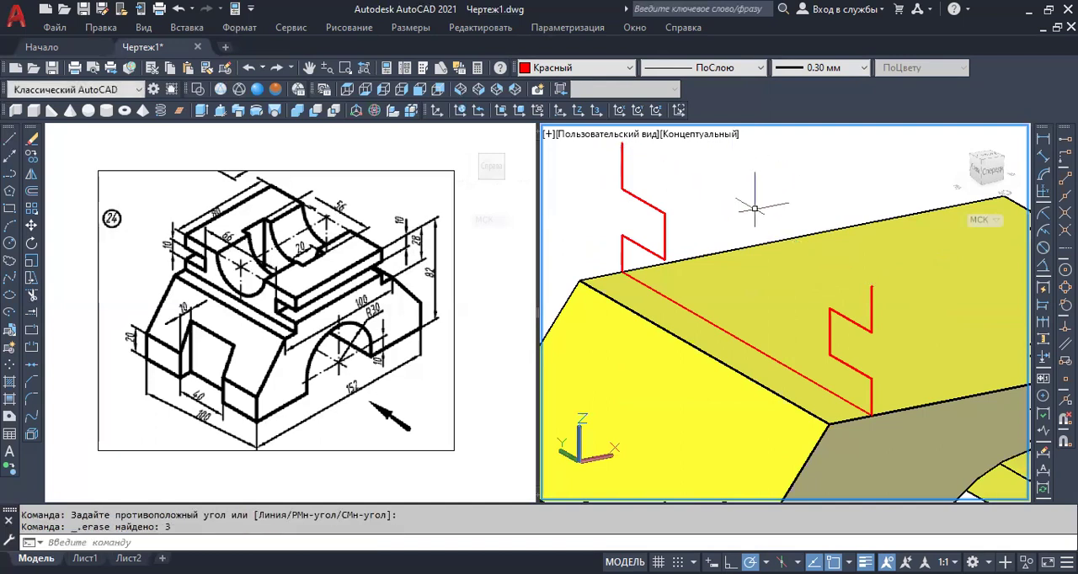
# Draw a single line closing the profile's upper edge between the top ends of its two outer vertical lines.
pyautogui.click(10, 138)
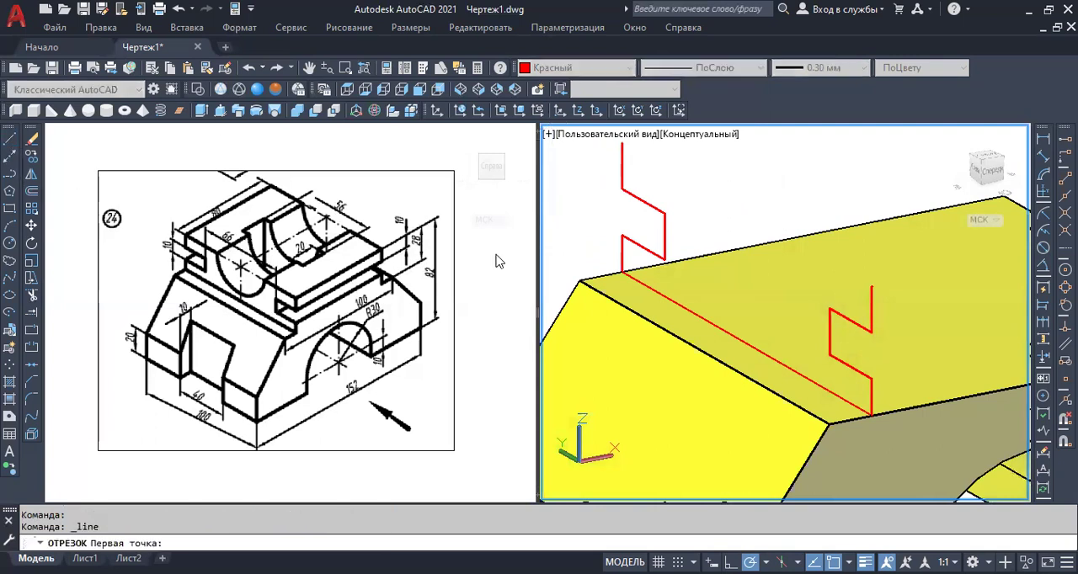
pyautogui.click(621, 144)
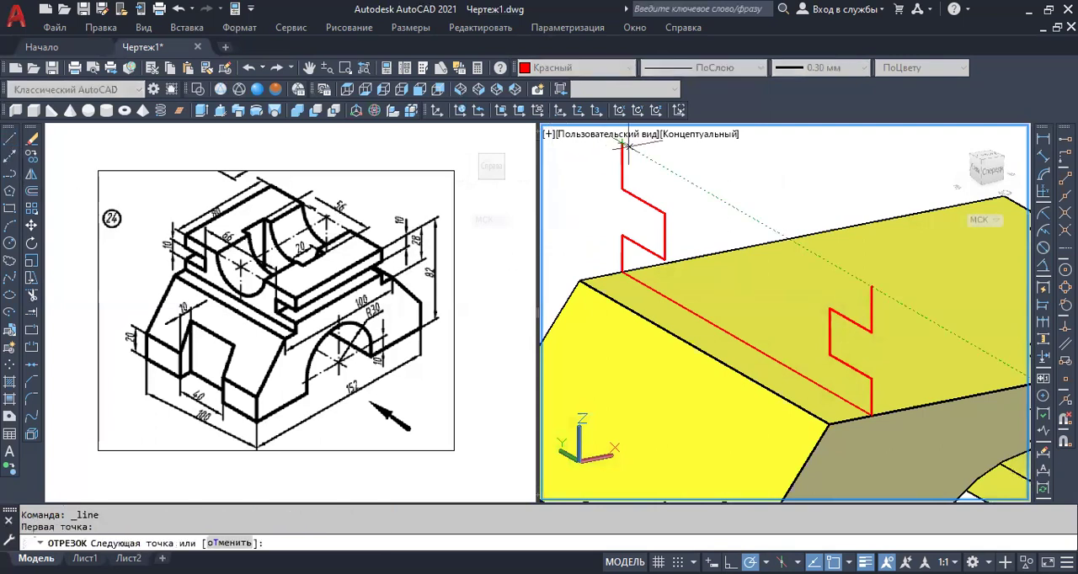
pyautogui.click(872, 286)
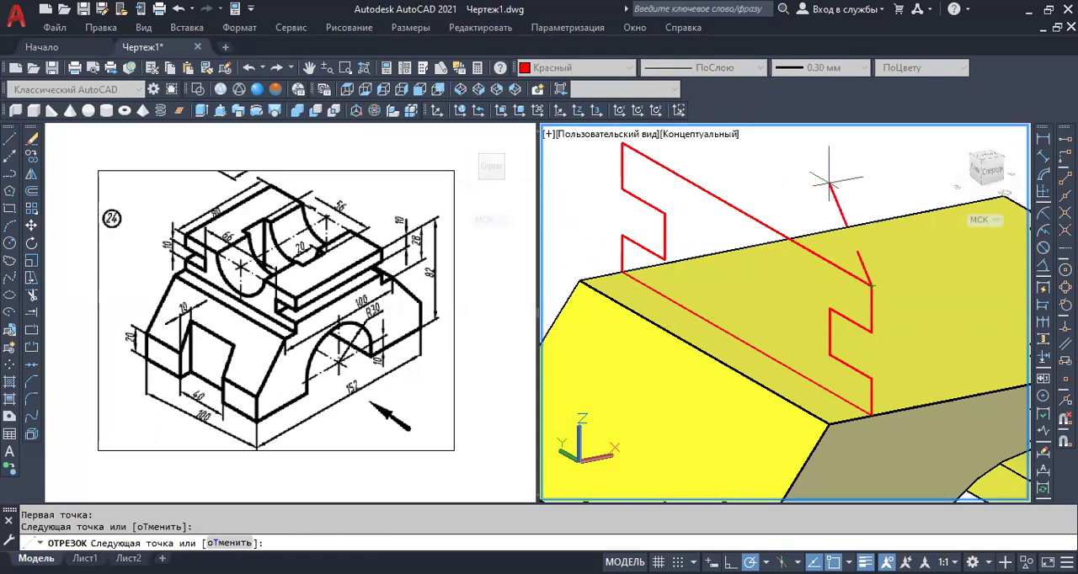
pyautogui.press('Return')
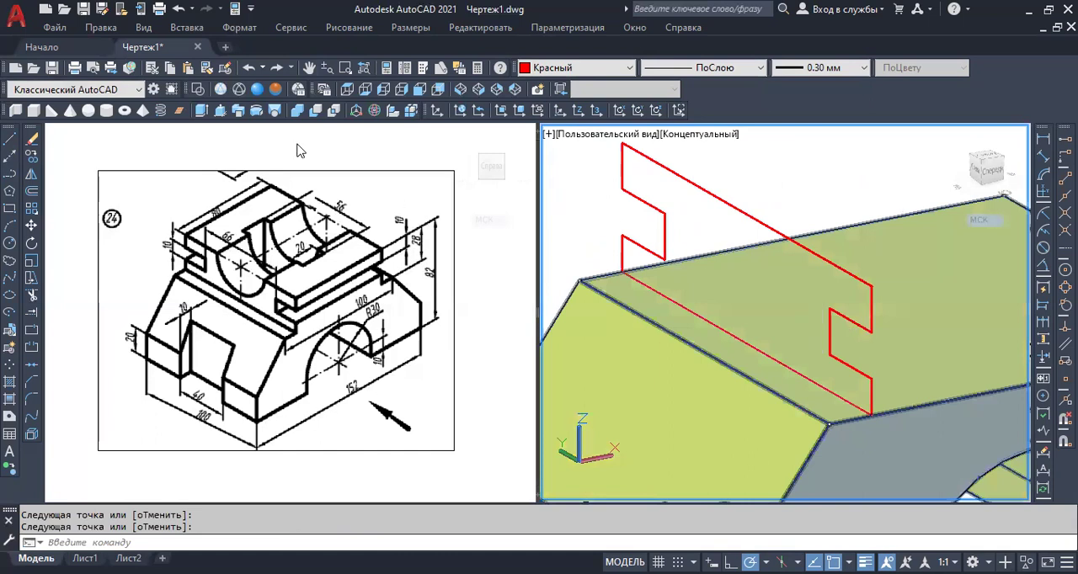
# Try to convert the profile with its redrawn upper line into a region, selecting all its lines with one window.
pyautogui.click(10, 417)
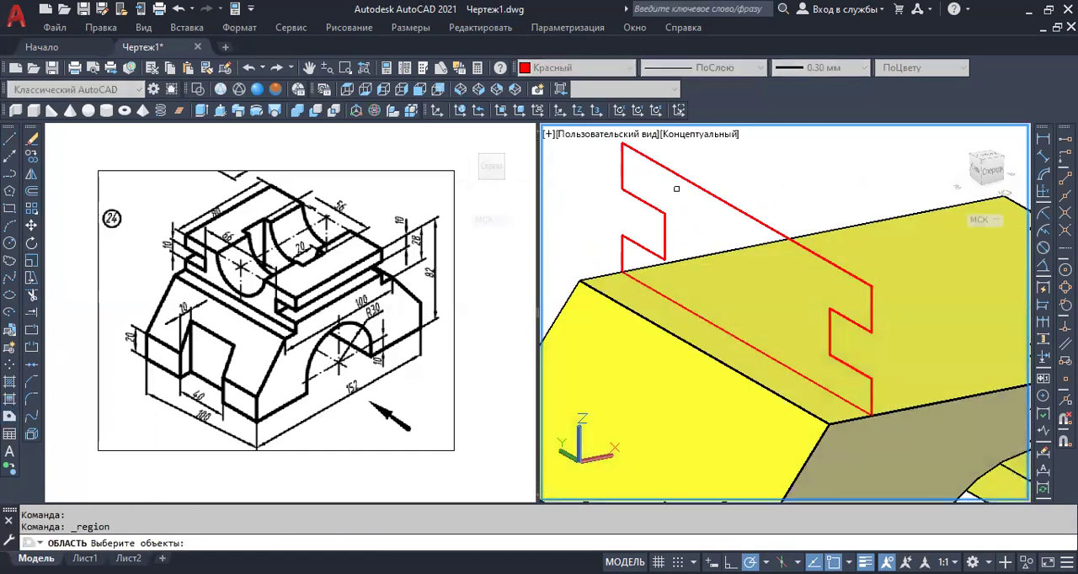
pyautogui.scroll(-2, 709, 166)
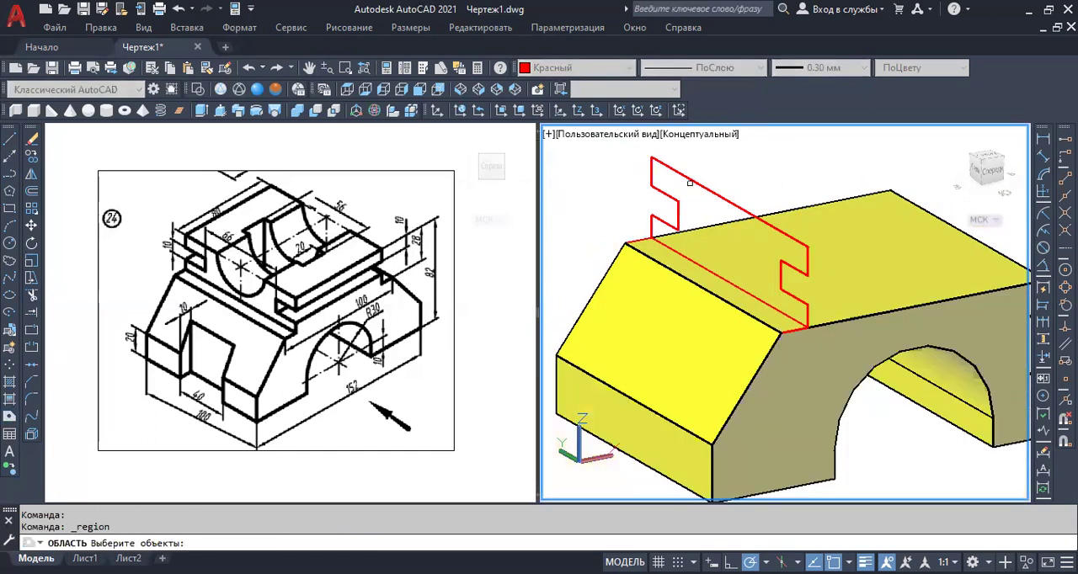
pyautogui.click(638, 148)
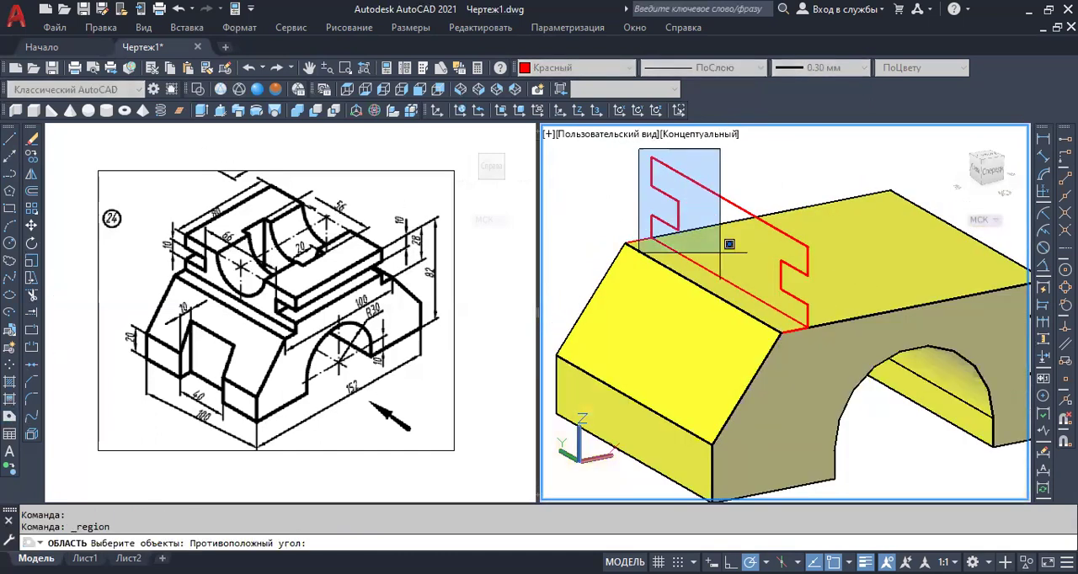
pyautogui.click(823, 346)
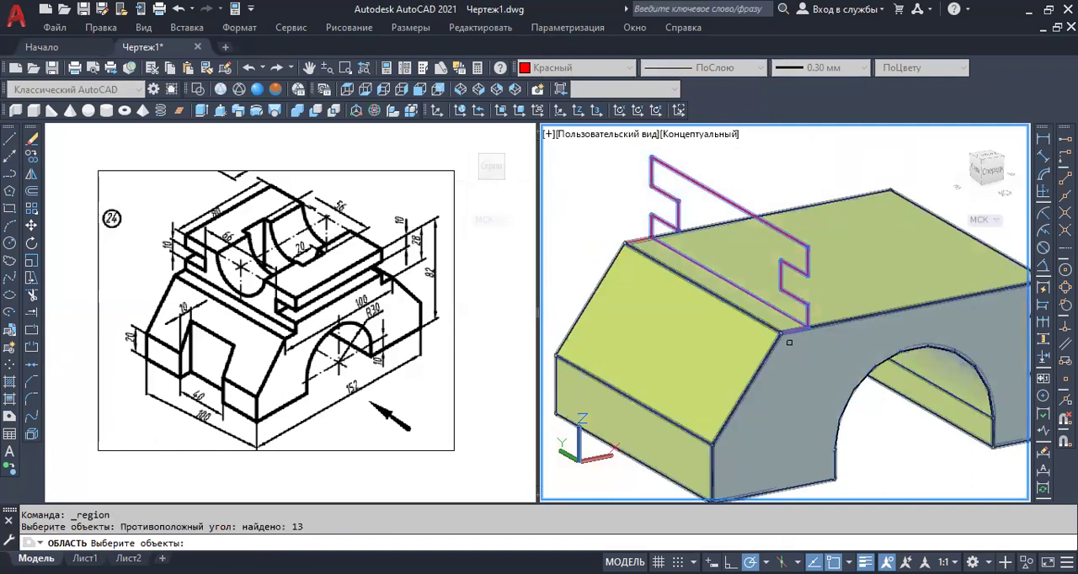
pyautogui.press('Return')
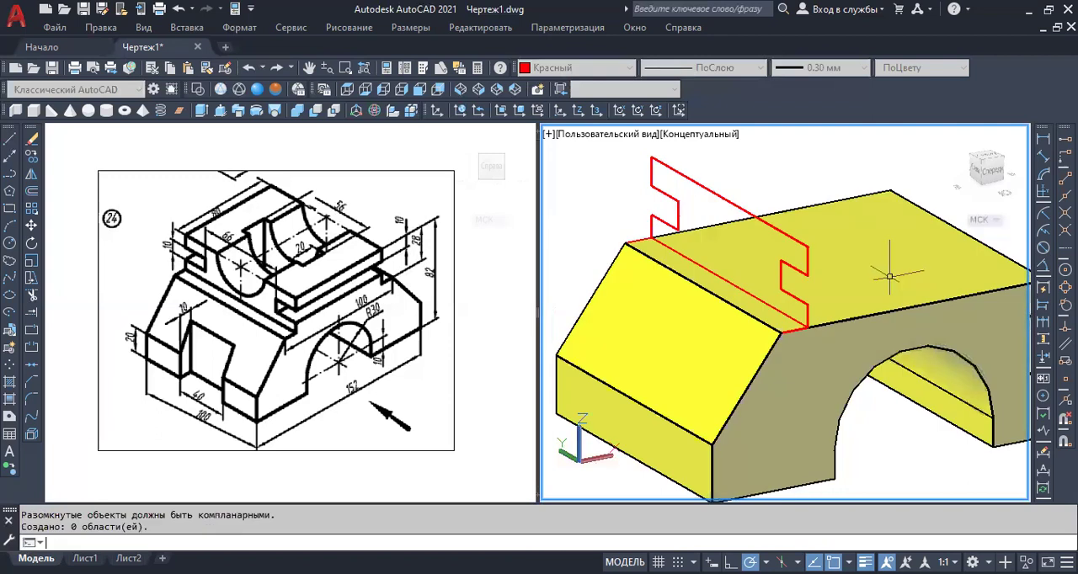
# Try to create the region by picking the profile's lines around the outline individually and in small groups.
pyautogui.click(10, 416)
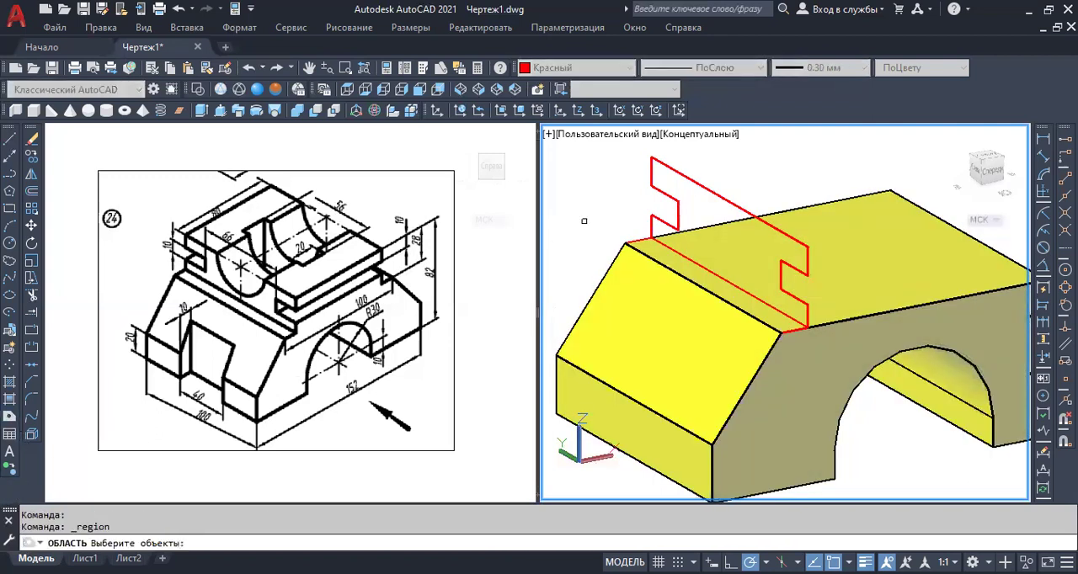
pyautogui.click(650, 168)
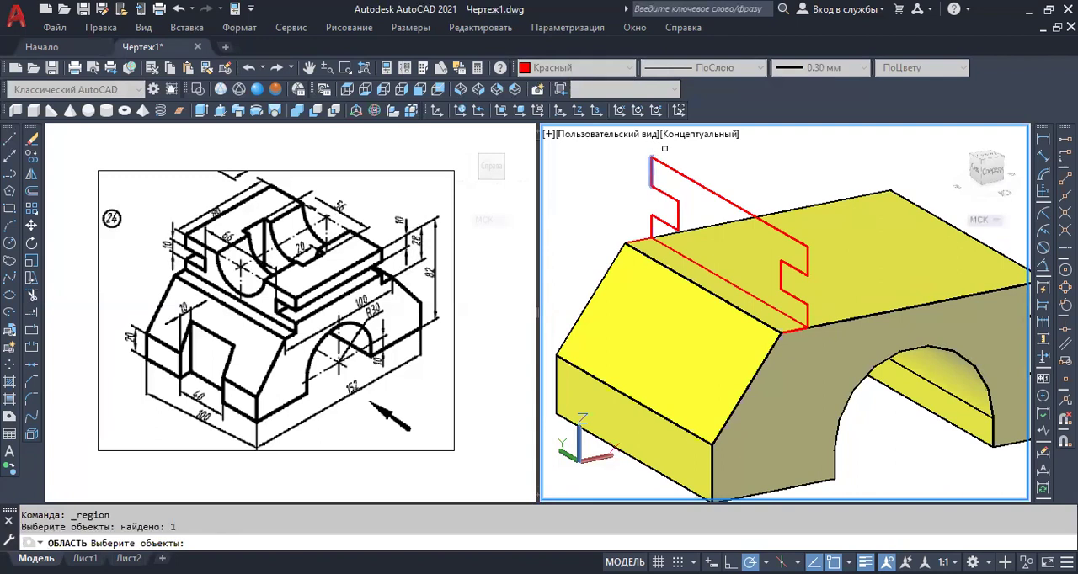
pyautogui.click(670, 164)
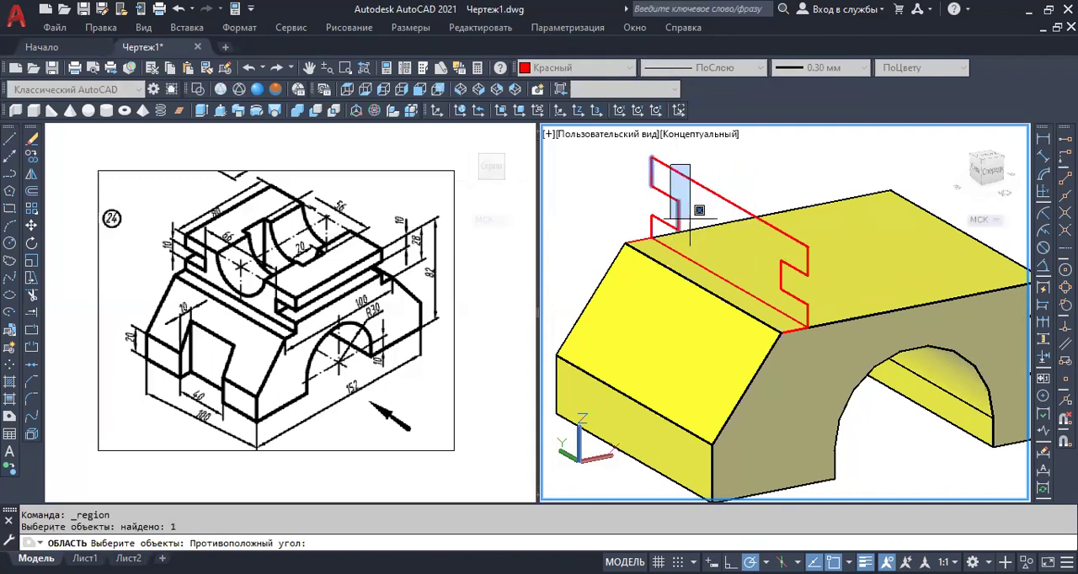
pyautogui.click(706, 171)
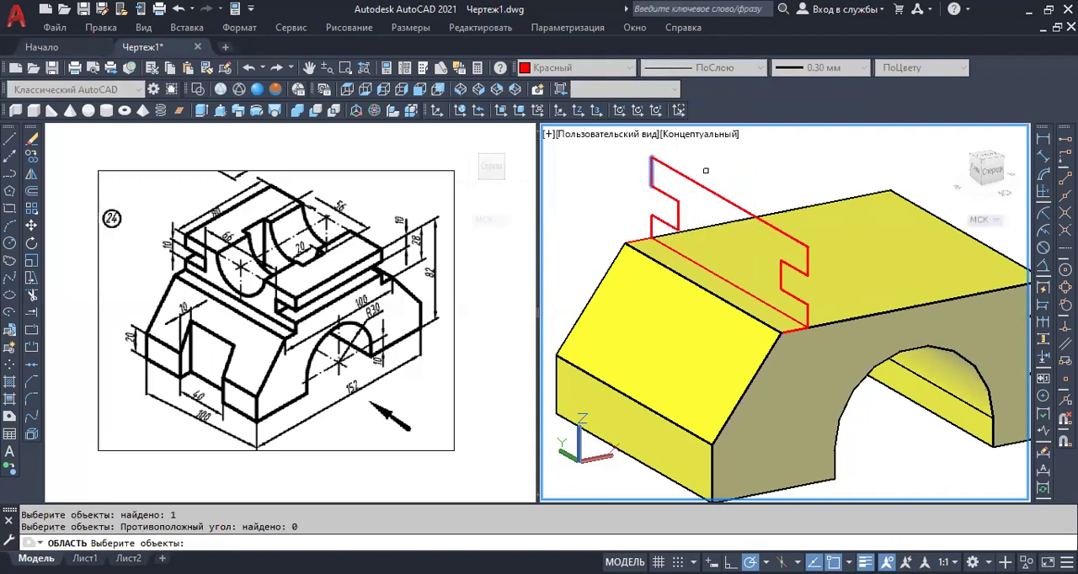
pyautogui.click(707, 169)
pyautogui.click(621, 234)
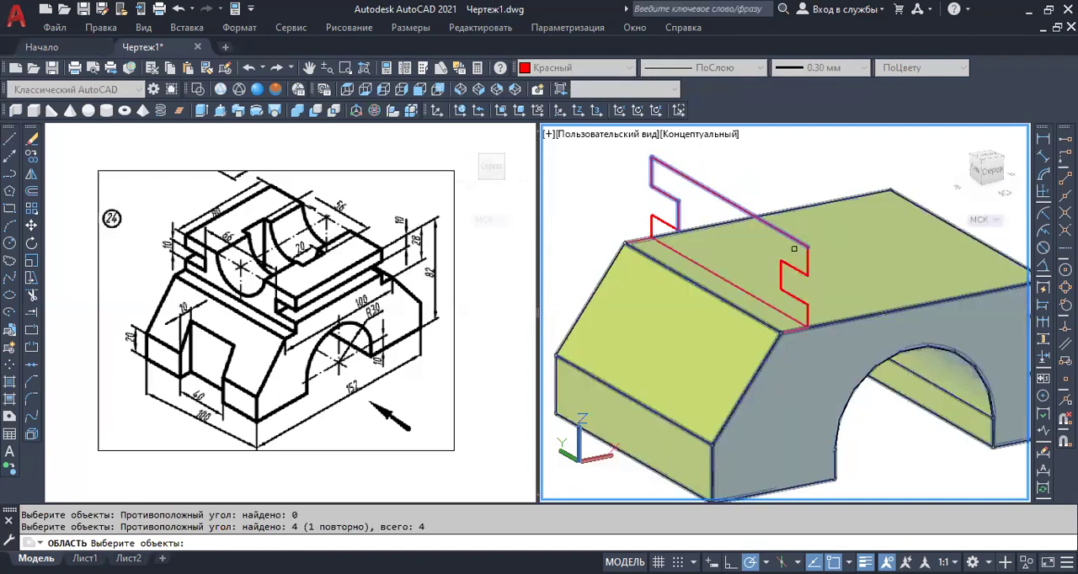
pyautogui.click(809, 253)
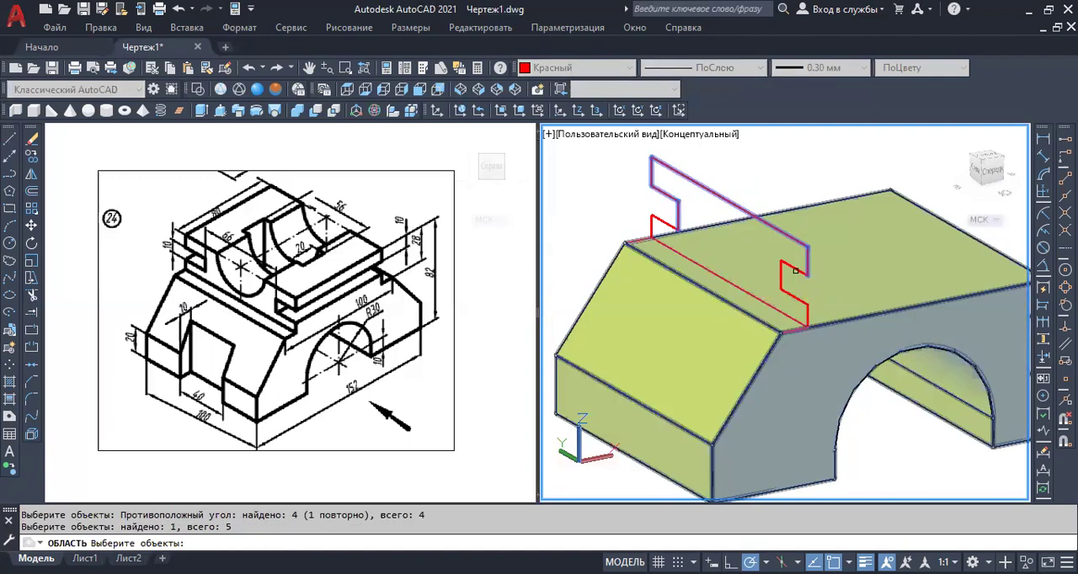
pyautogui.click(780, 283)
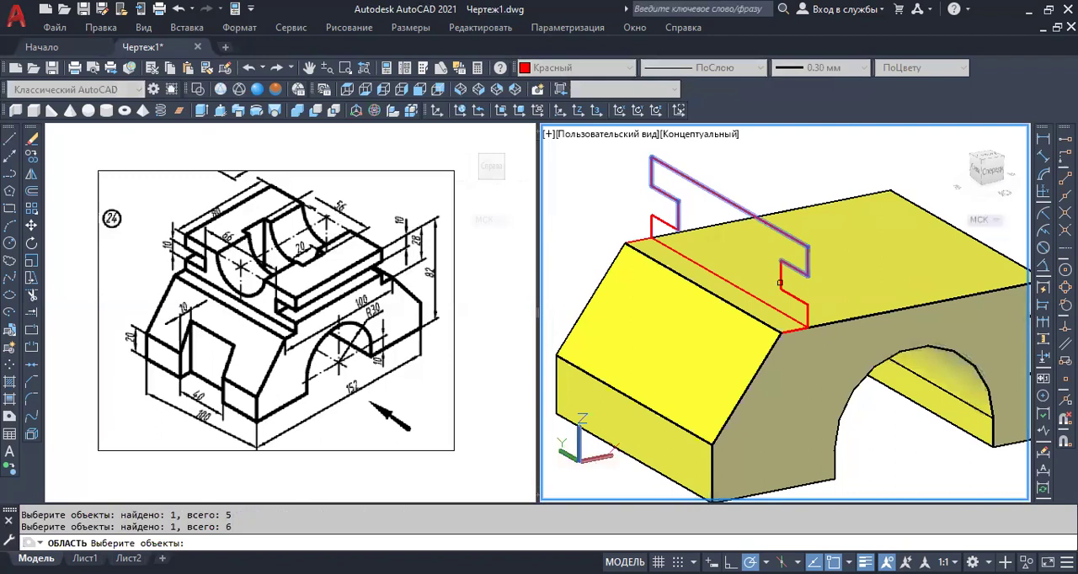
pyautogui.click(781, 281)
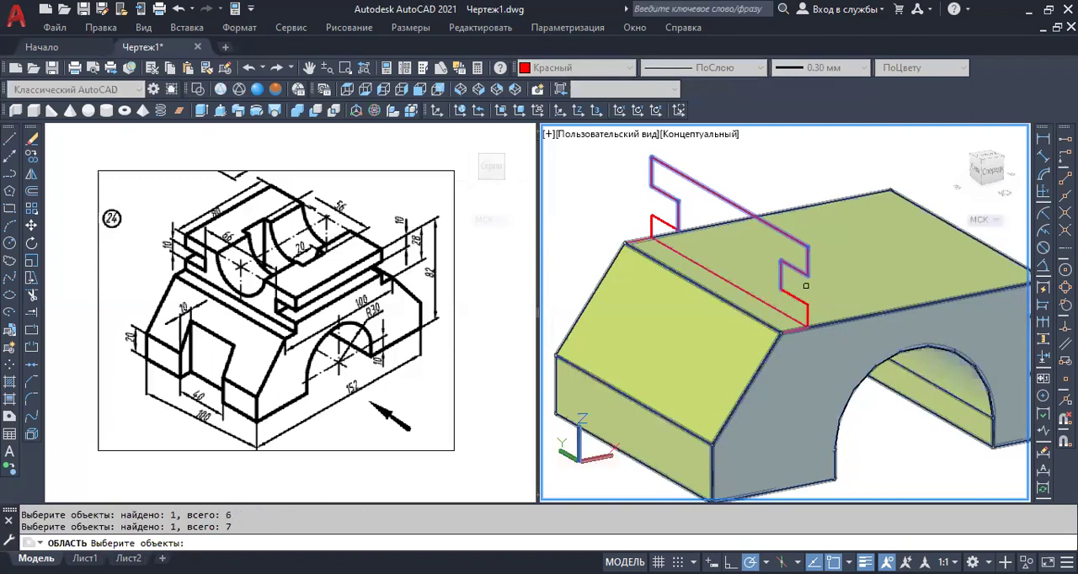
pyautogui.click(797, 295)
pyautogui.click(773, 326)
pyautogui.click(689, 254)
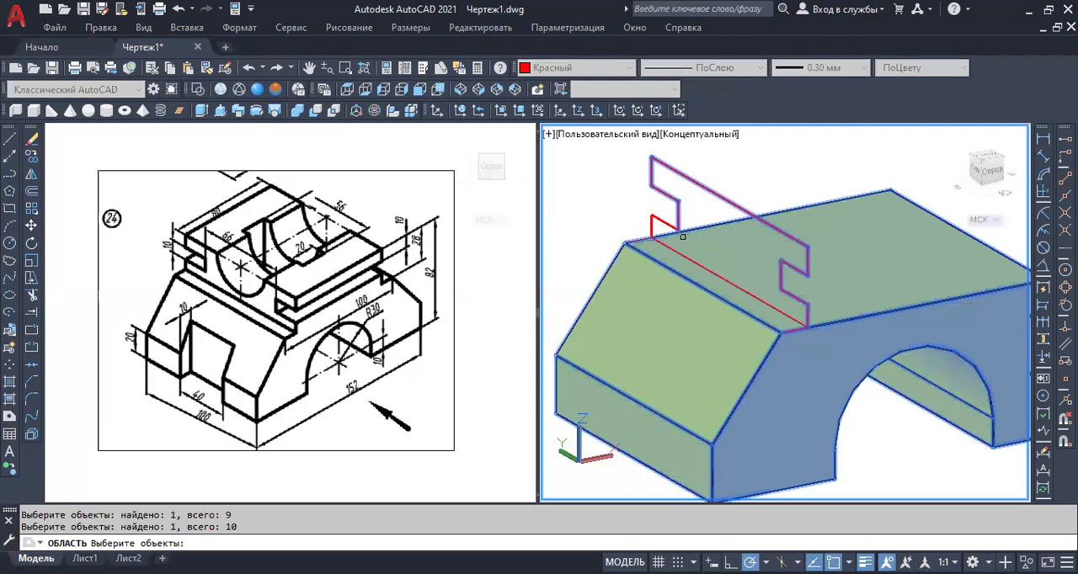
pyautogui.click(632, 206)
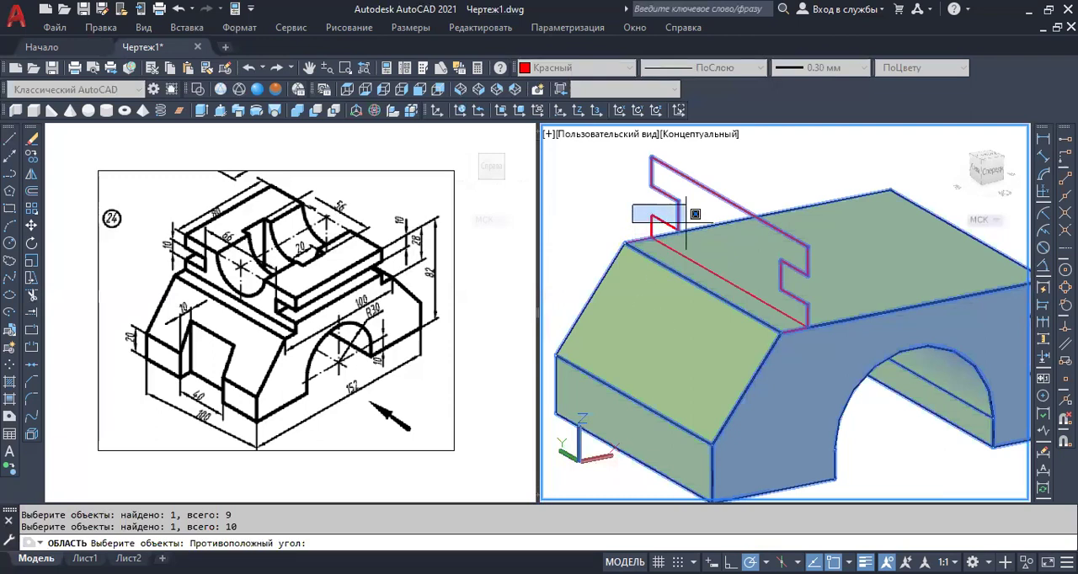
pyautogui.click(686, 239)
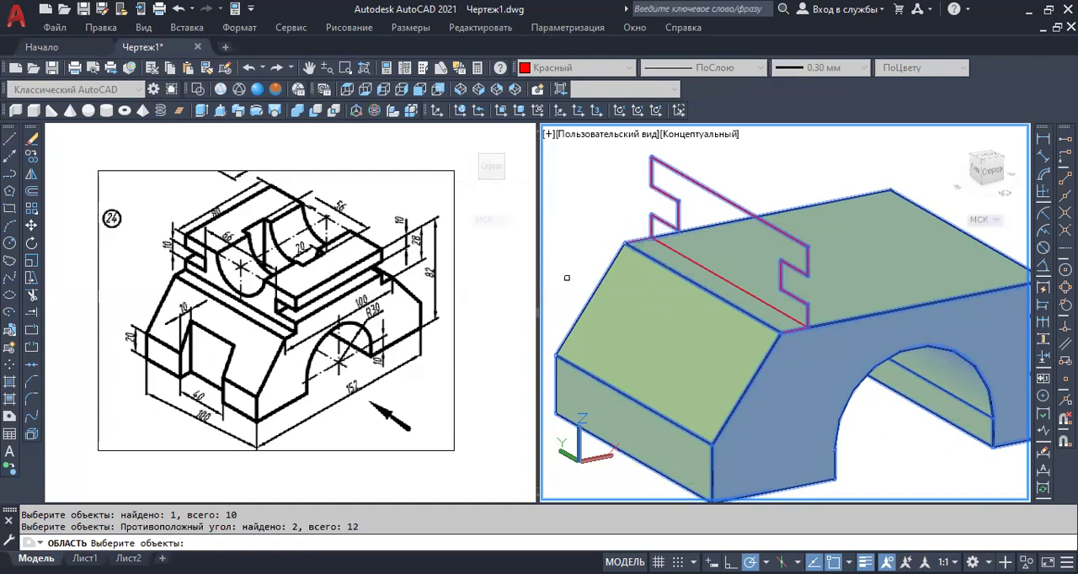
pyautogui.press('Return')
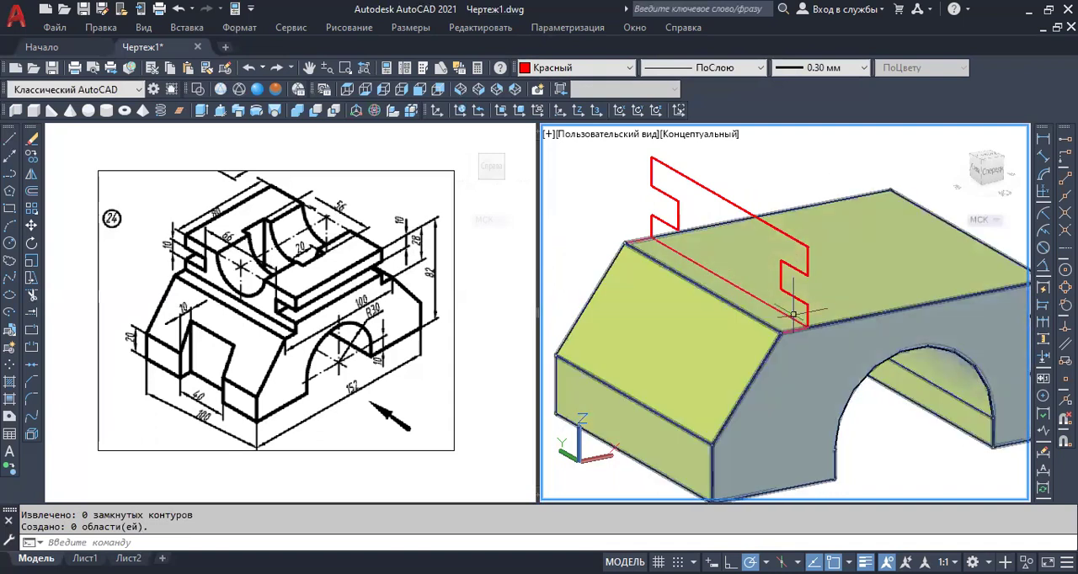
# Convert the grooved upper block's profile into a region, selecting its lines in two groups and the remaining left-groove lines individually.
pyautogui.click(10, 416)
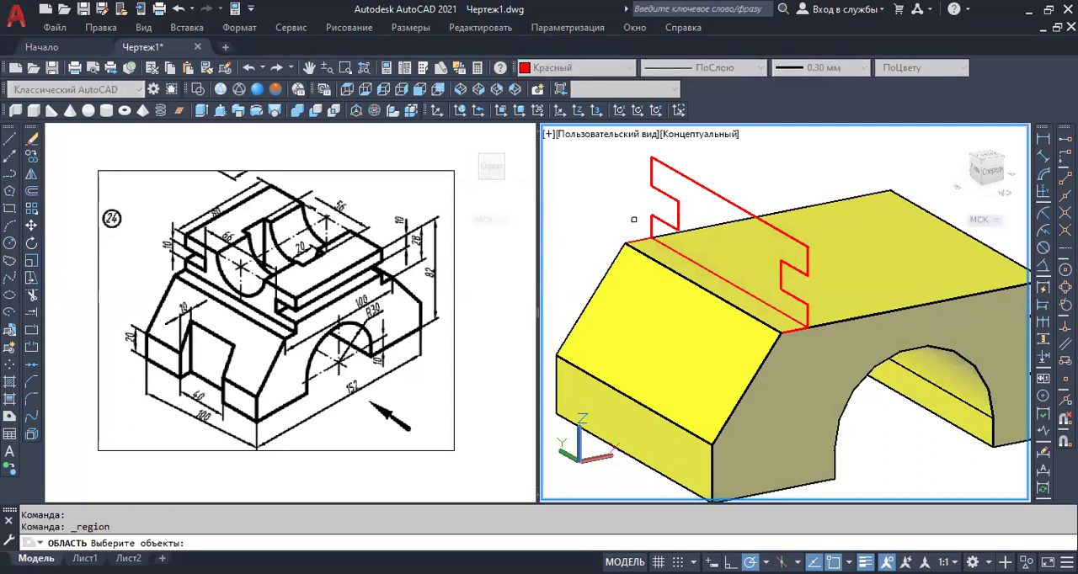
pyautogui.click(635, 219)
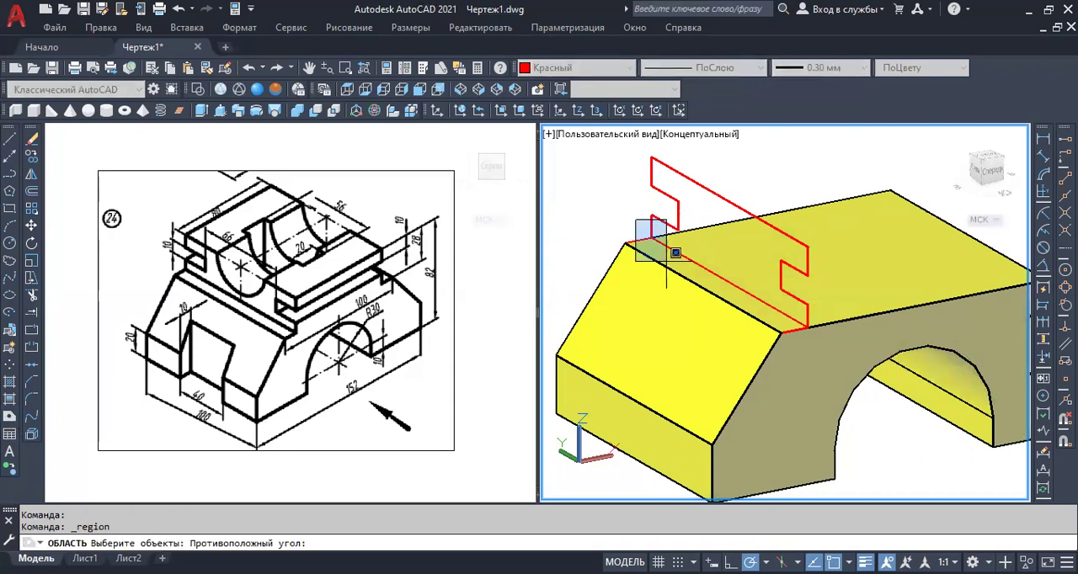
pyautogui.click(814, 330)
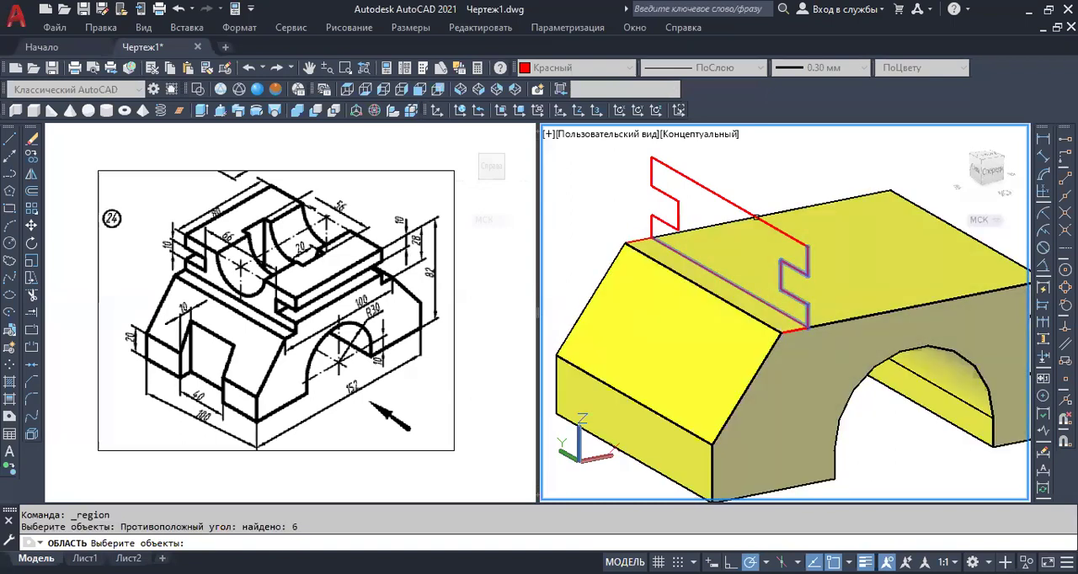
pyautogui.click(697, 151)
pyautogui.click(652, 205)
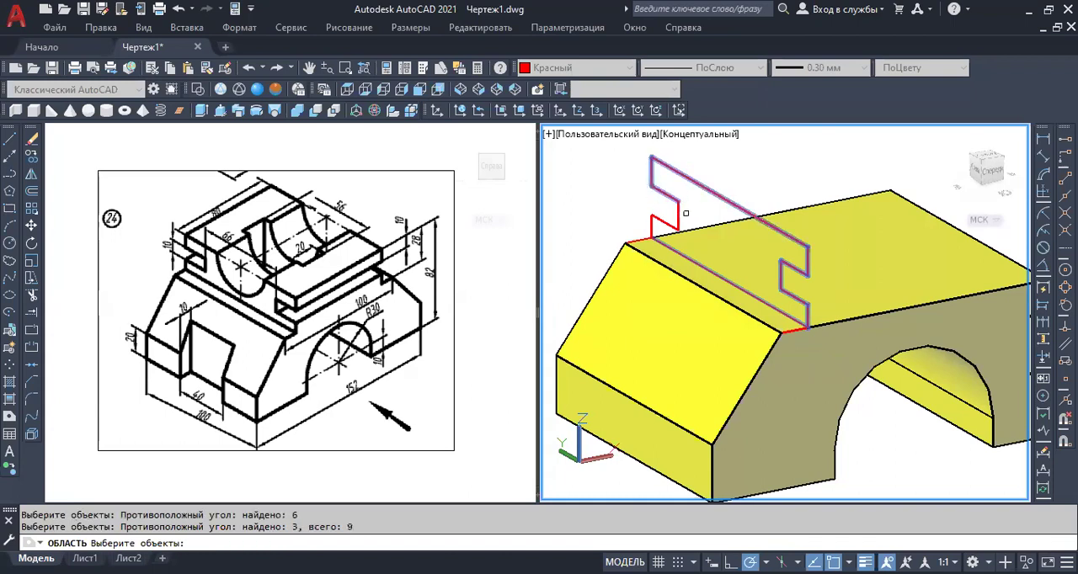
pyautogui.click(677, 213)
pyautogui.click(662, 220)
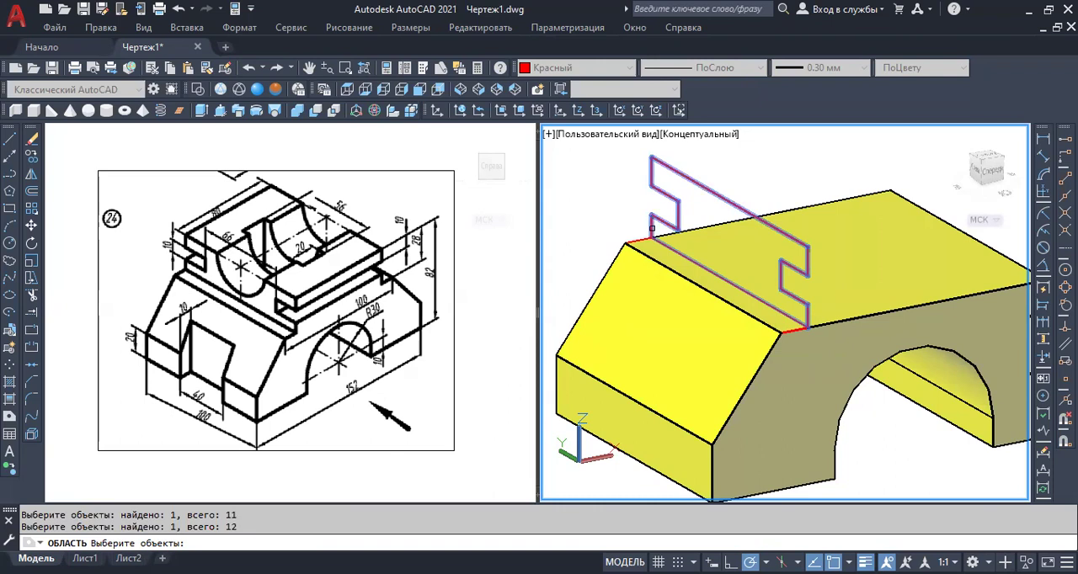
pyautogui.press('Return')
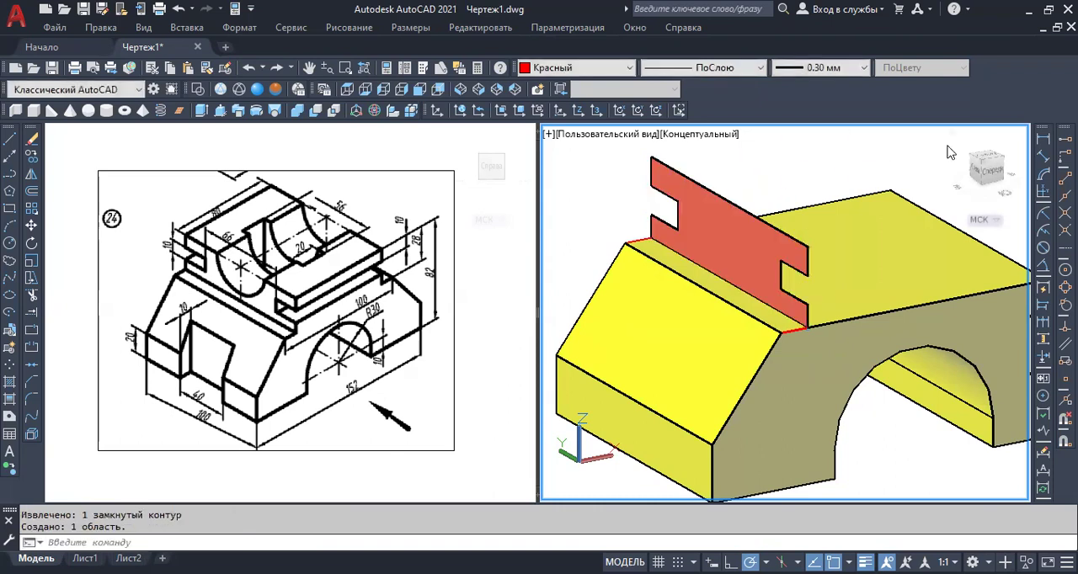
# Extrude the grooved profile region to a height of 80 along the top of the arched base.
pyautogui.moveTo(808, 165); pyautogui.dragTo(758, 186, button='middle')
pyautogui.press('Escape')
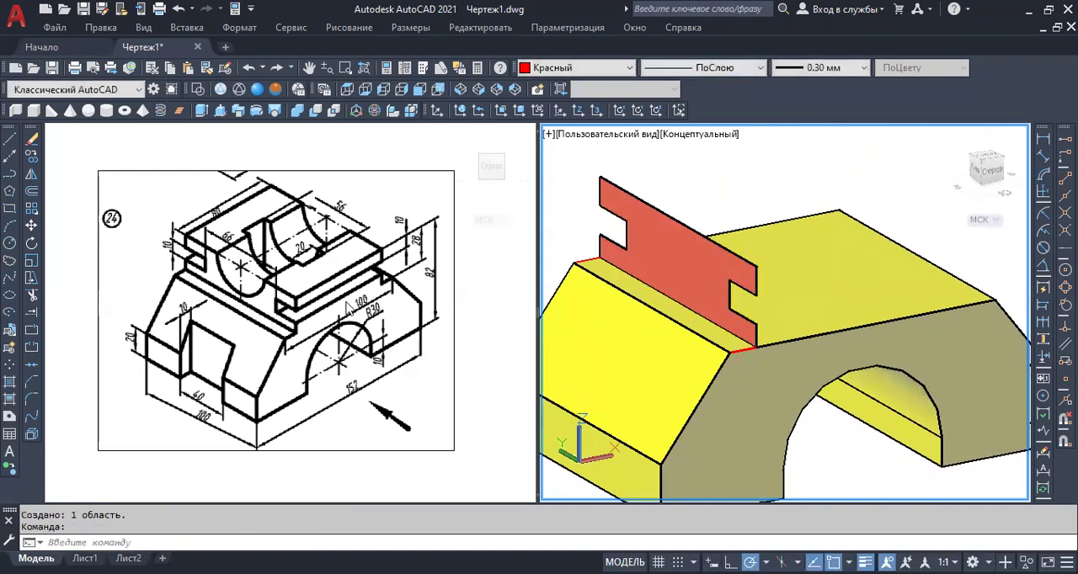
pyautogui.click(648, 226)
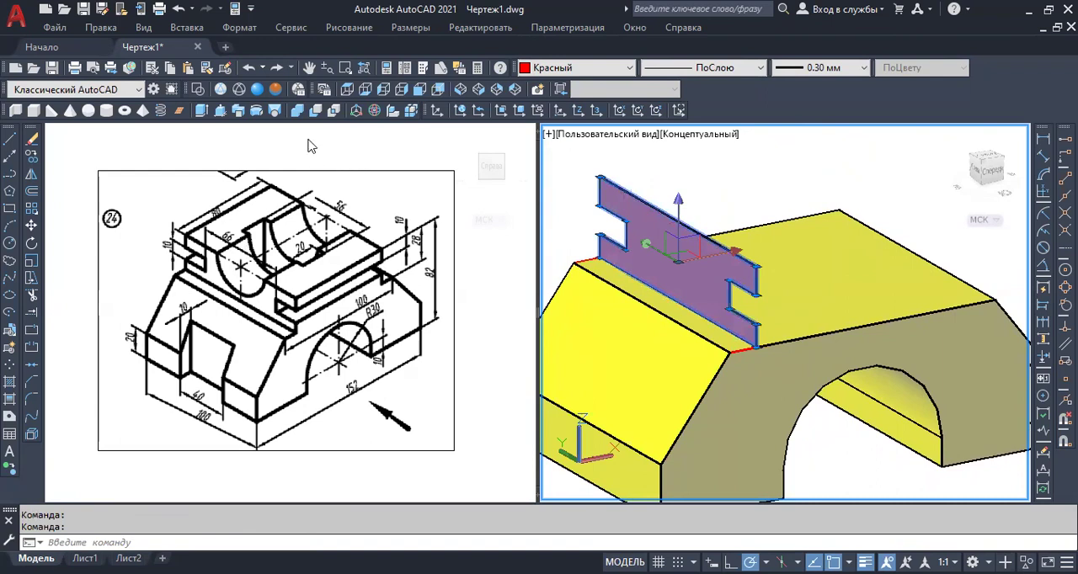
pyautogui.click(202, 112)
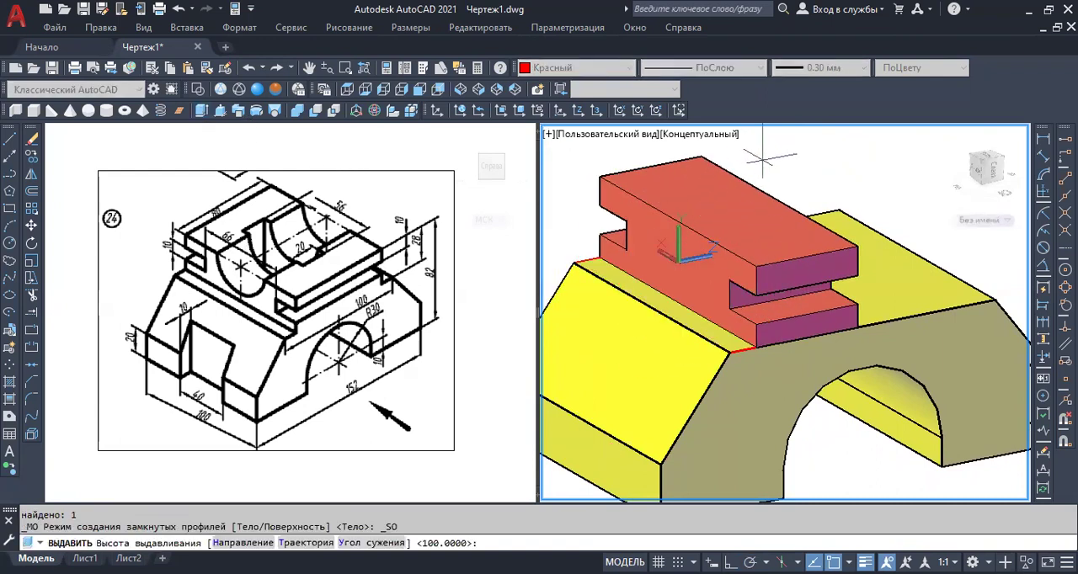
pyautogui.scroll(-3, 788, 158)
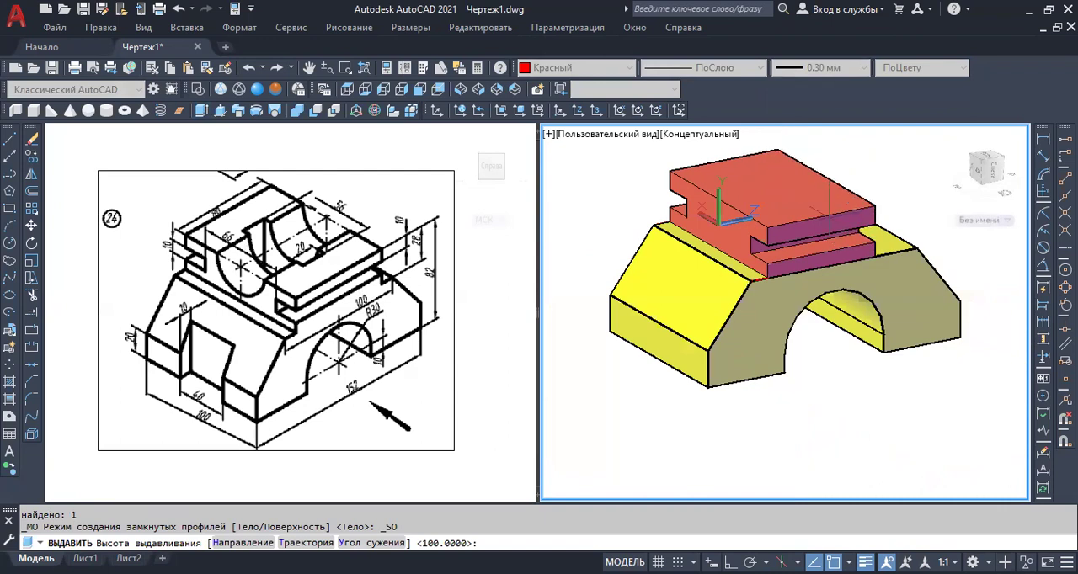
pyautogui.write('8')
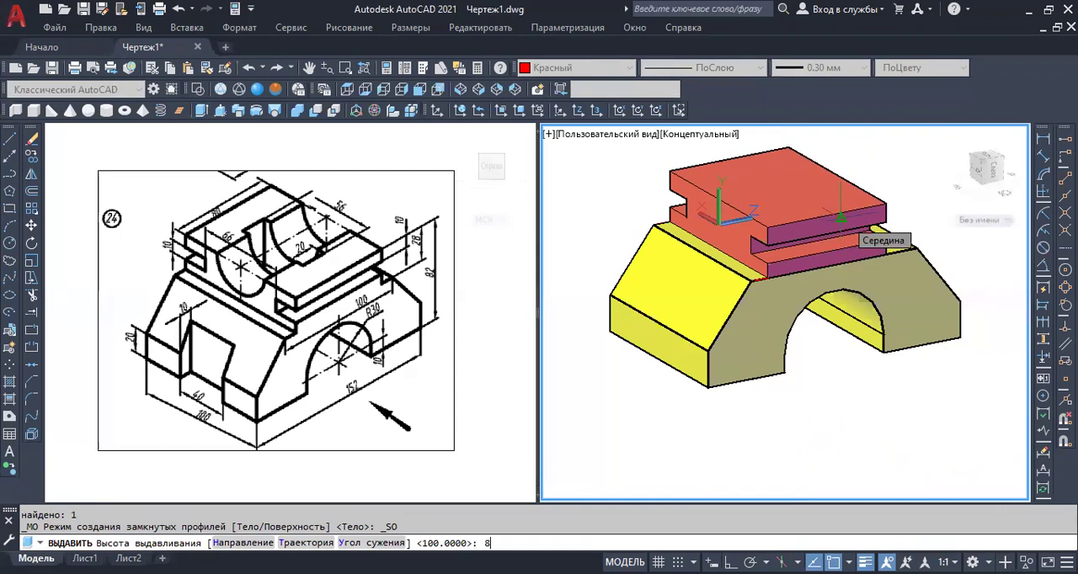
pyautogui.write('0')
pyautogui.press('Return')
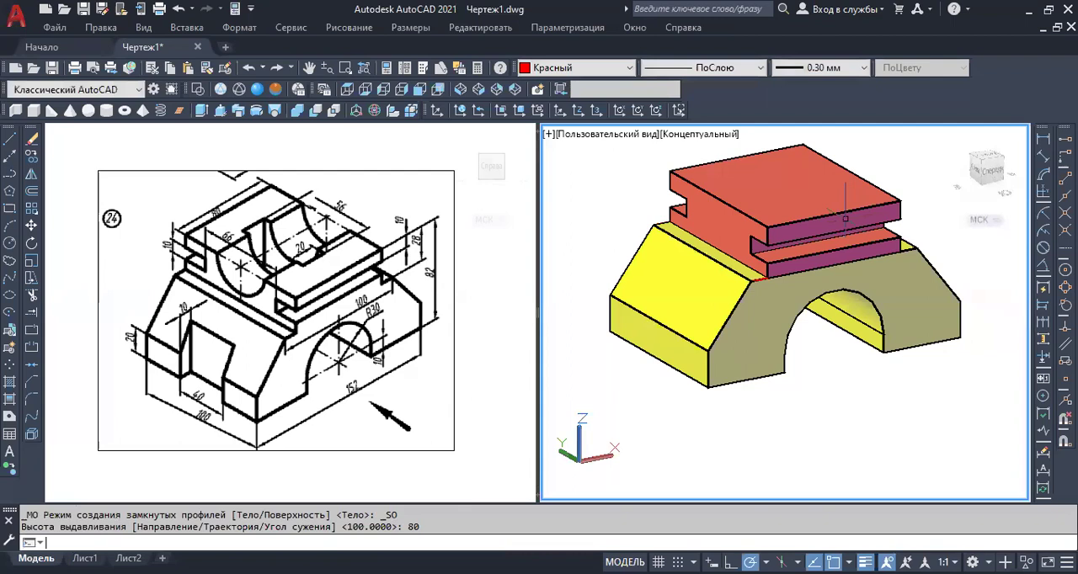
# Draw a freehand vertical cylinder about 19.4 in radius and about 53.5 high in the empty space in front of the base.
pyautogui.moveTo(846, 392); pyautogui.dragTo(780, 429, button='middle')
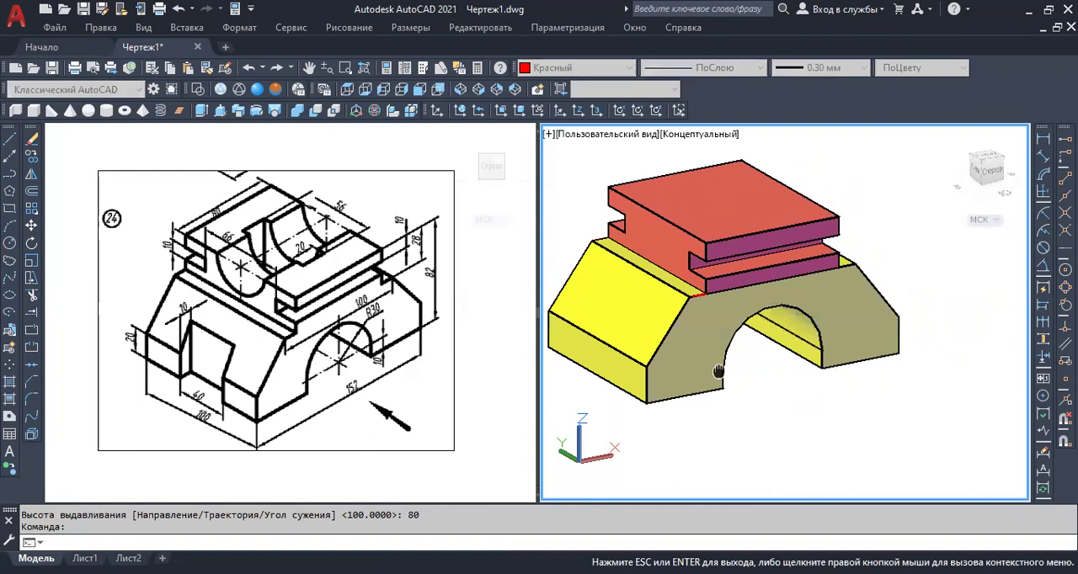
pyautogui.moveTo(722, 380); pyautogui.dragTo(729, 300, button='middle')
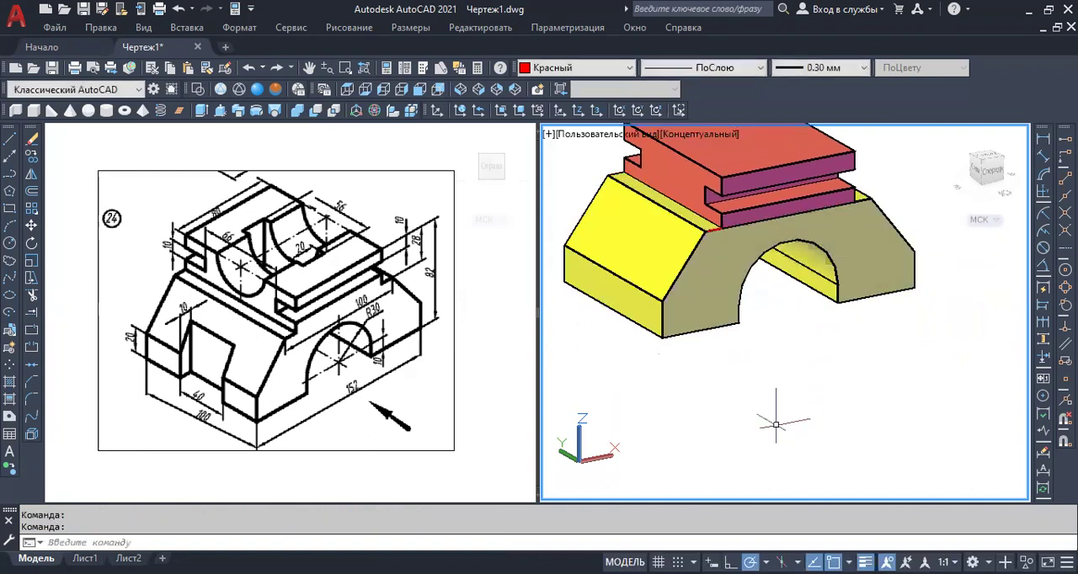
pyautogui.click(106, 110)
pyautogui.click(784, 437)
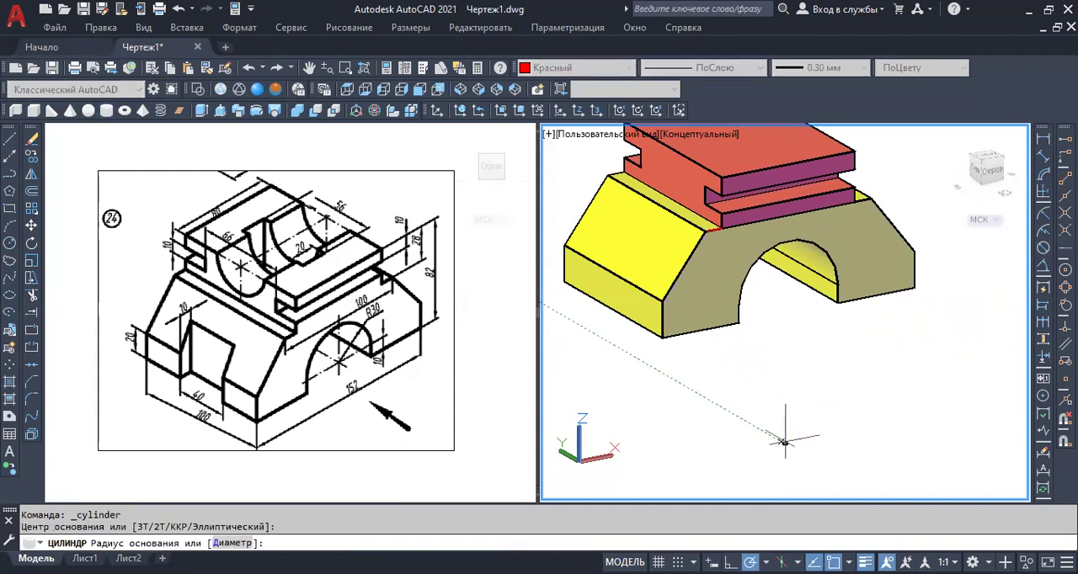
pyautogui.click(822, 438)
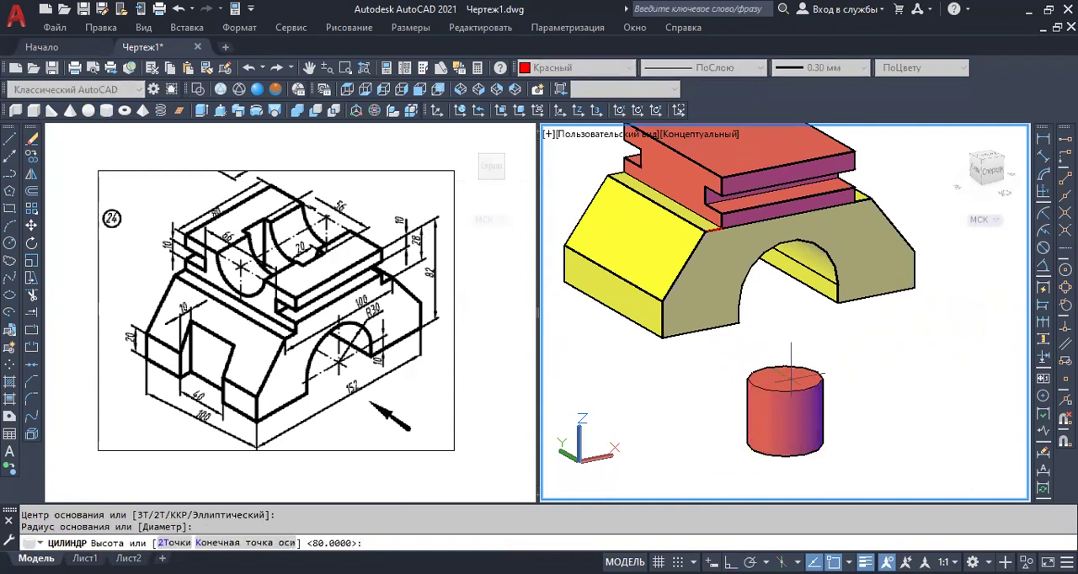
pyautogui.click(787, 347)
# Define a three-point UCS beside the vertical cylinder with X pointing up and Z running along the base's length.
pyautogui.moveTo(871, 415); pyautogui.dragTo(770, 402, button='middle')
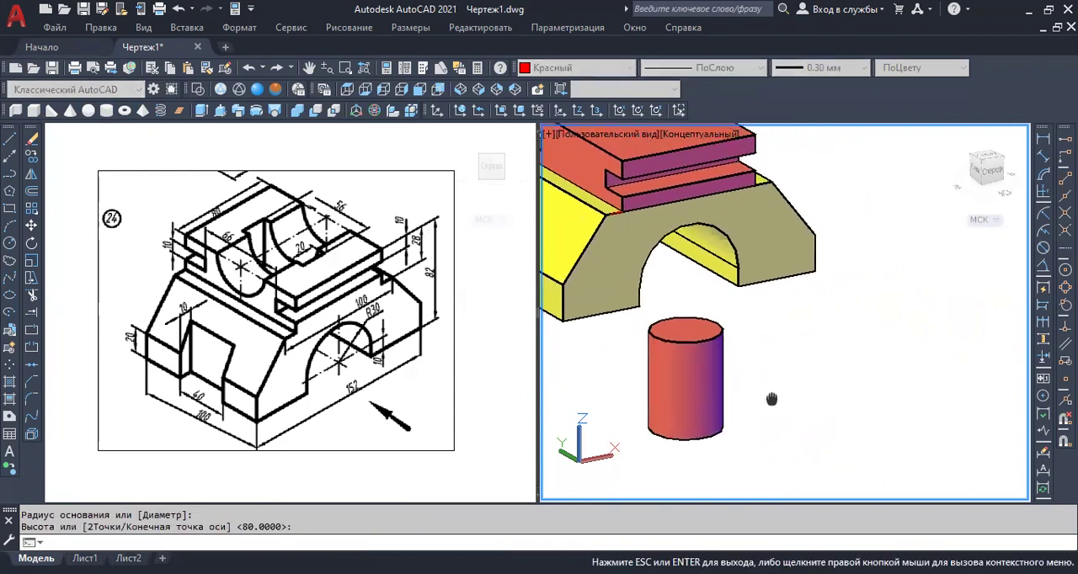
pyautogui.press('Escape')
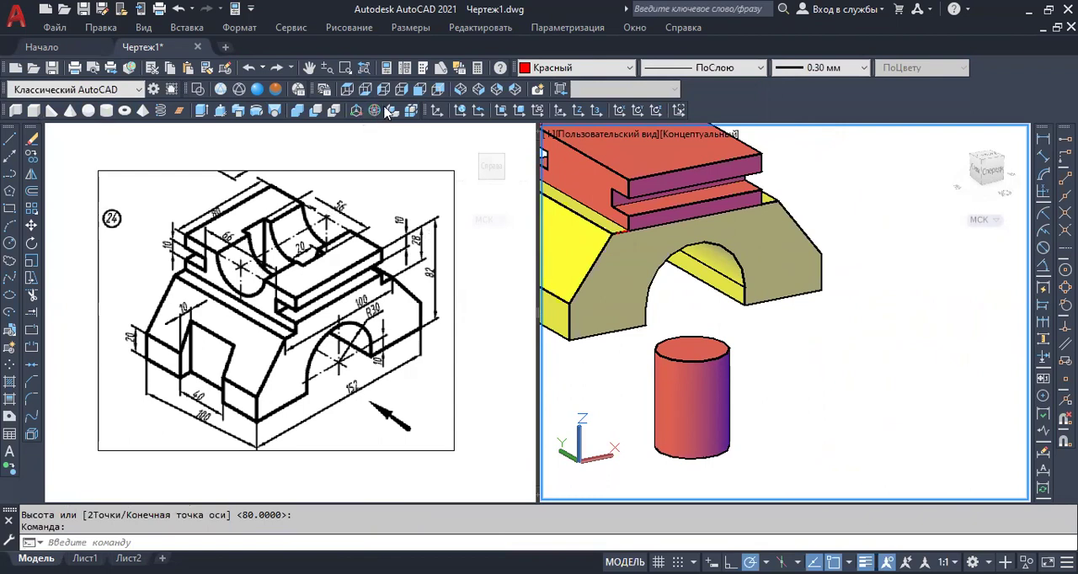
pyautogui.click(438, 111)
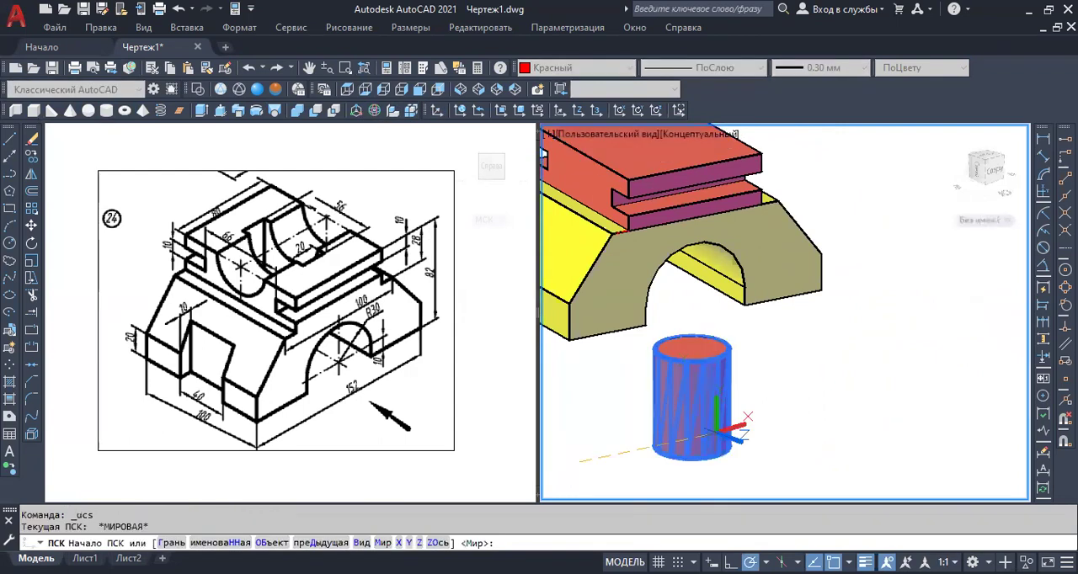
pyautogui.click(829, 439)
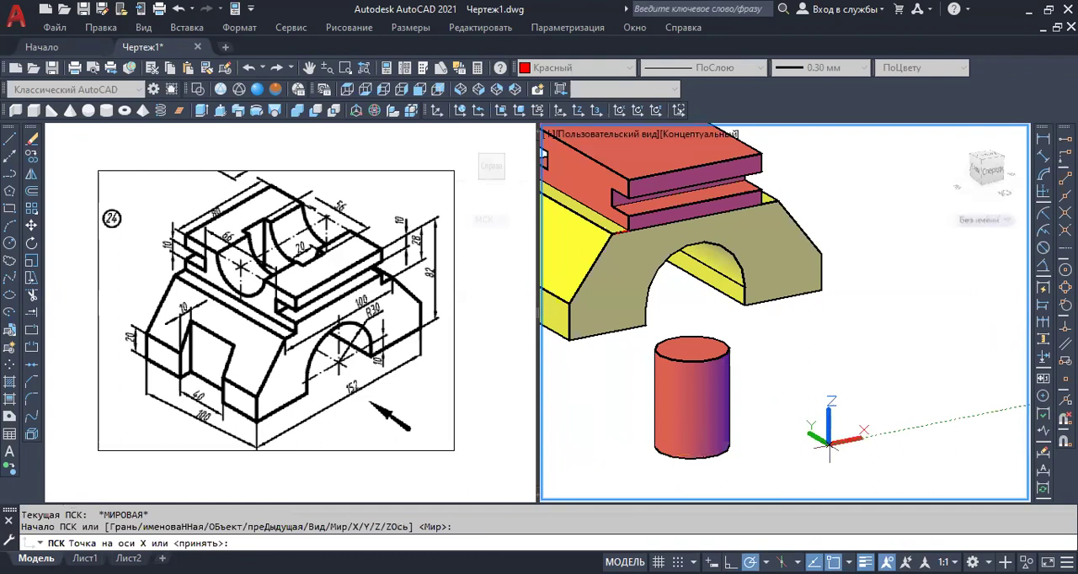
pyautogui.click(830, 418)
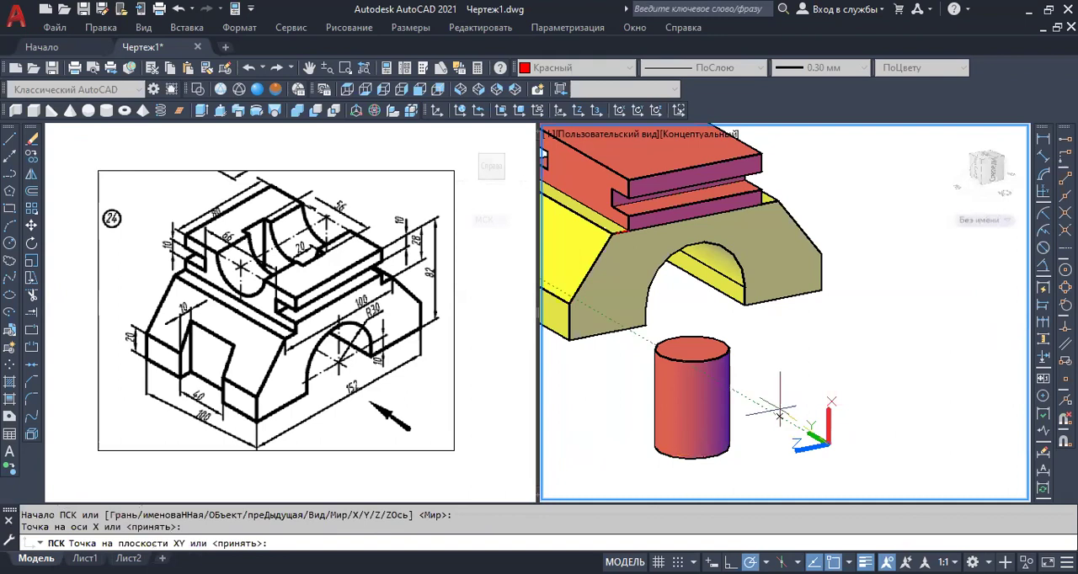
pyautogui.click(779, 413)
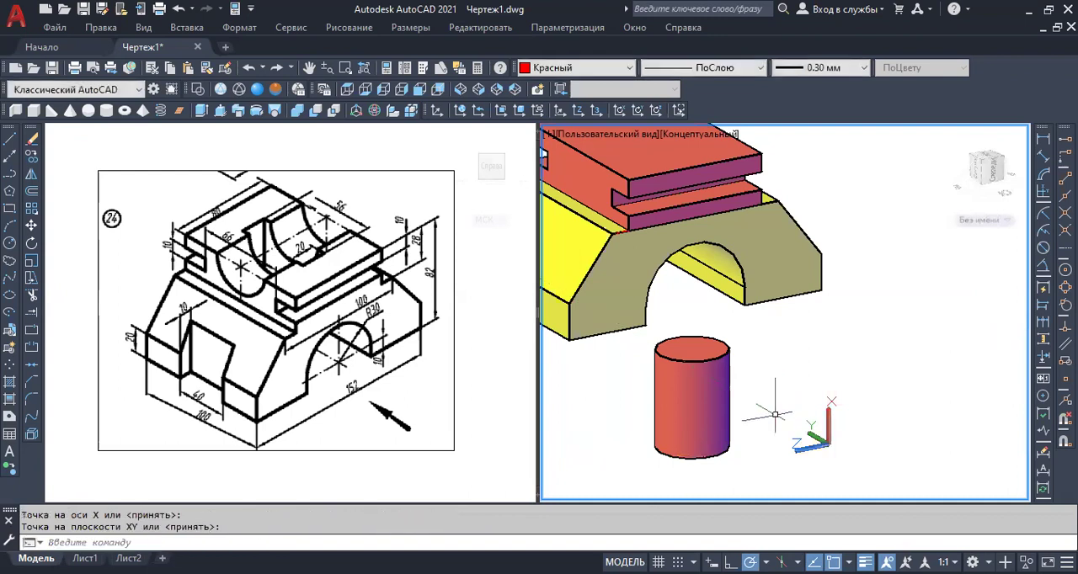
# Create a horizontal cylinder with radius 25 and height 80 in the empty space beside the vertical cylinder.
pyautogui.scroll(3, 834, 435)
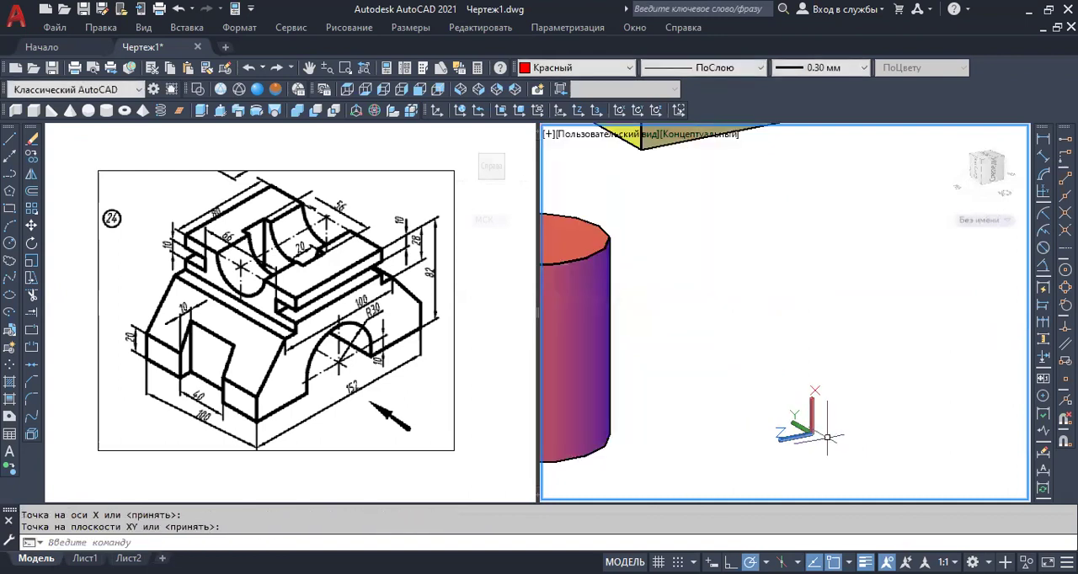
pyautogui.scroll(-2, 726, 374)
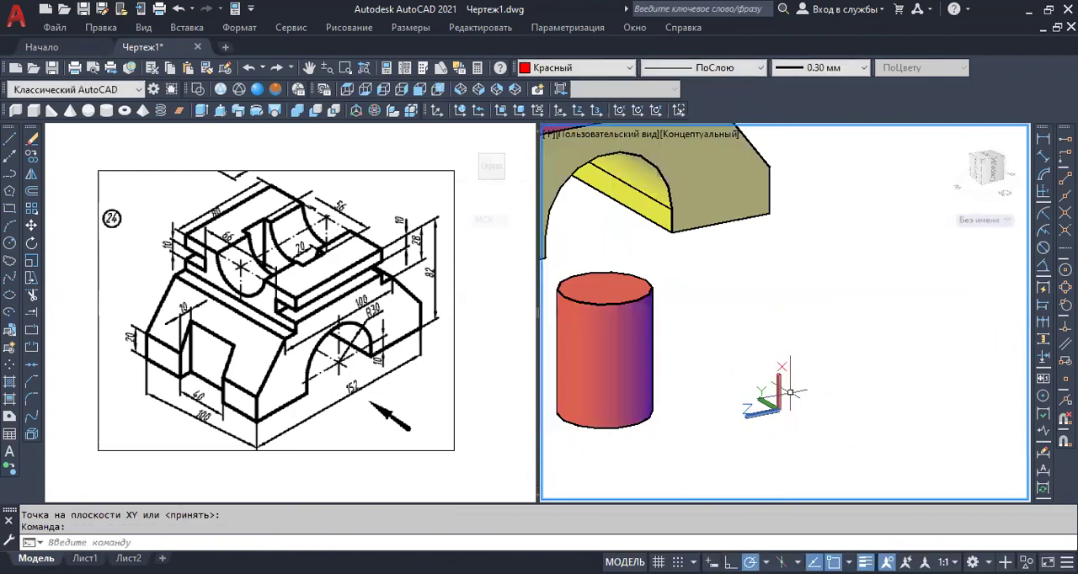
pyautogui.click(106, 114)
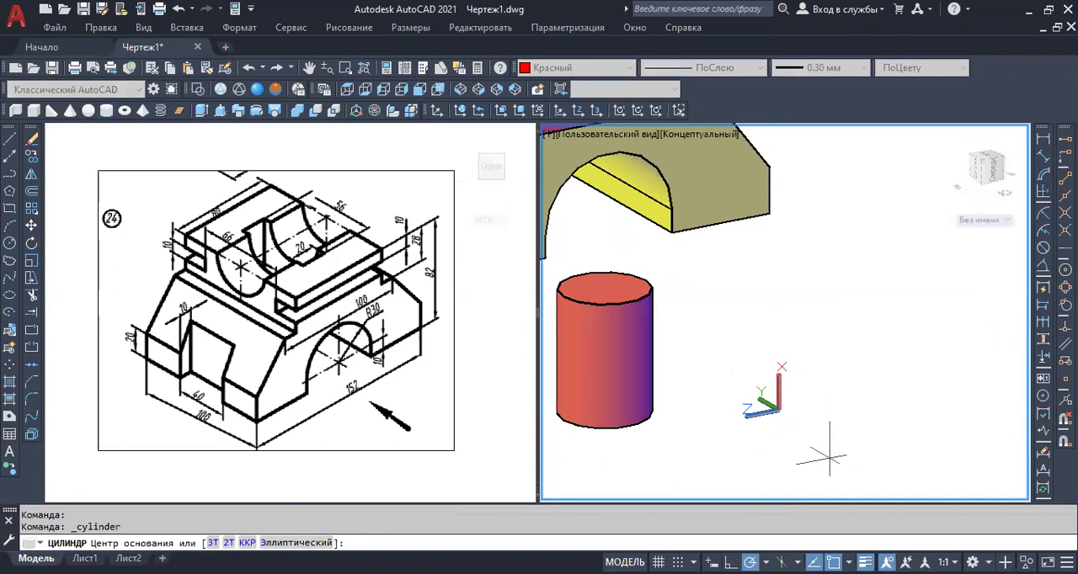
pyautogui.click(854, 445)
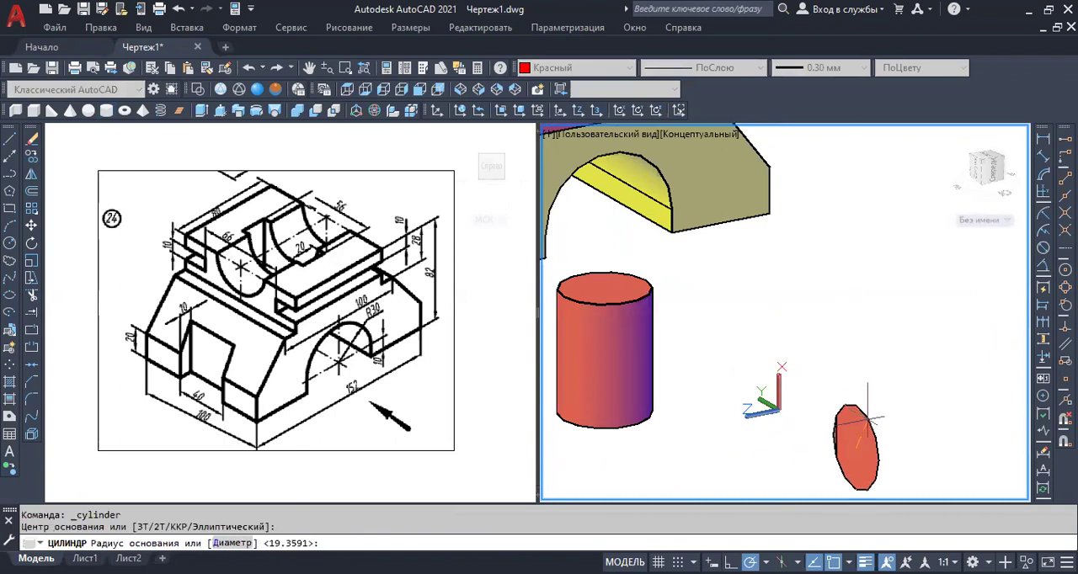
pyautogui.press('Return')
pyautogui.scroll(-5, 903, 425)
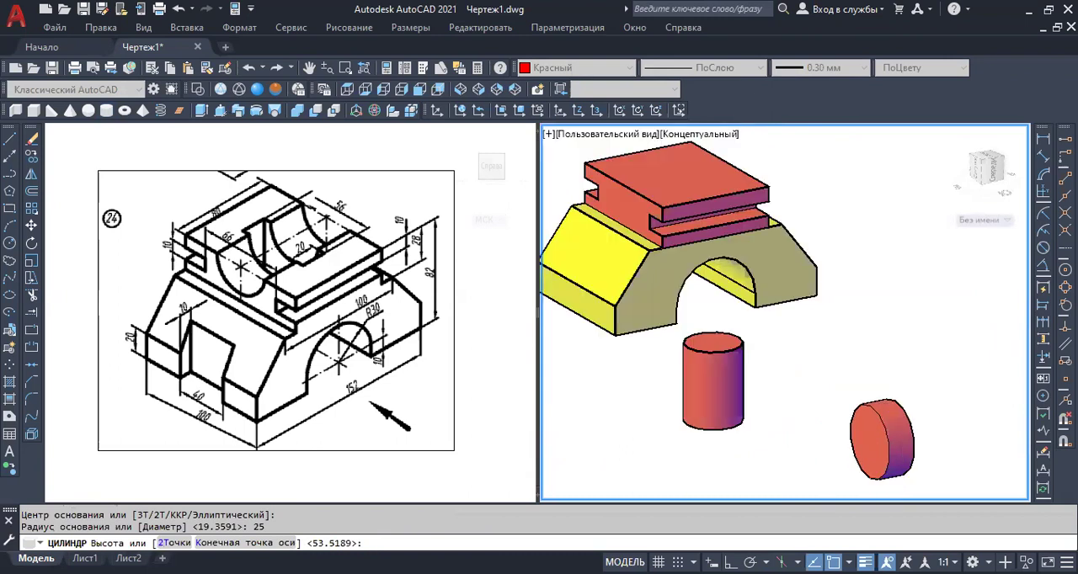
pyautogui.moveTo(894, 413); pyautogui.dragTo(764, 396, button='middle')
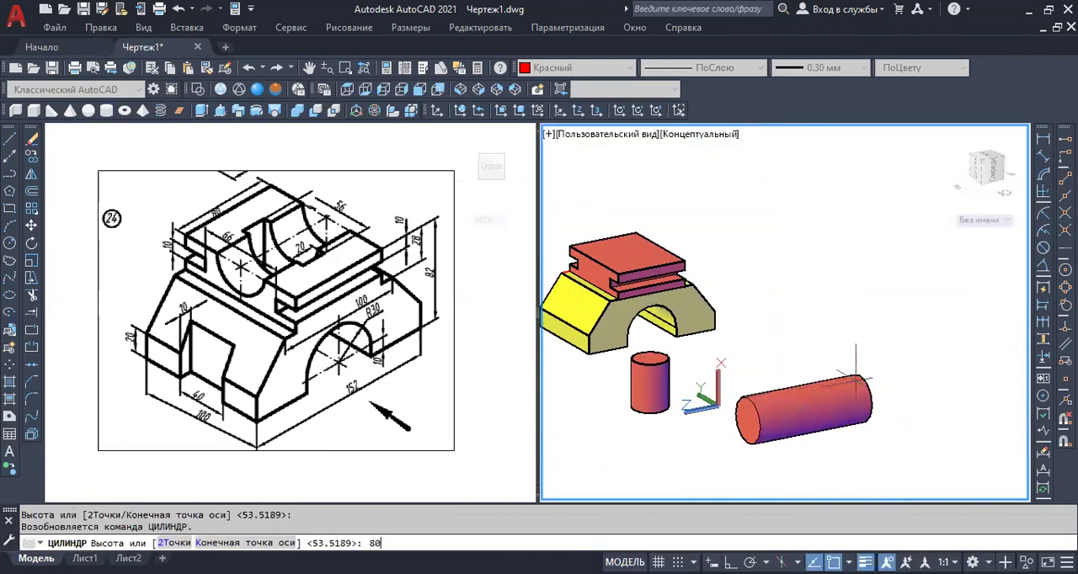
pyautogui.write('80')
pyautogui.press('Return')
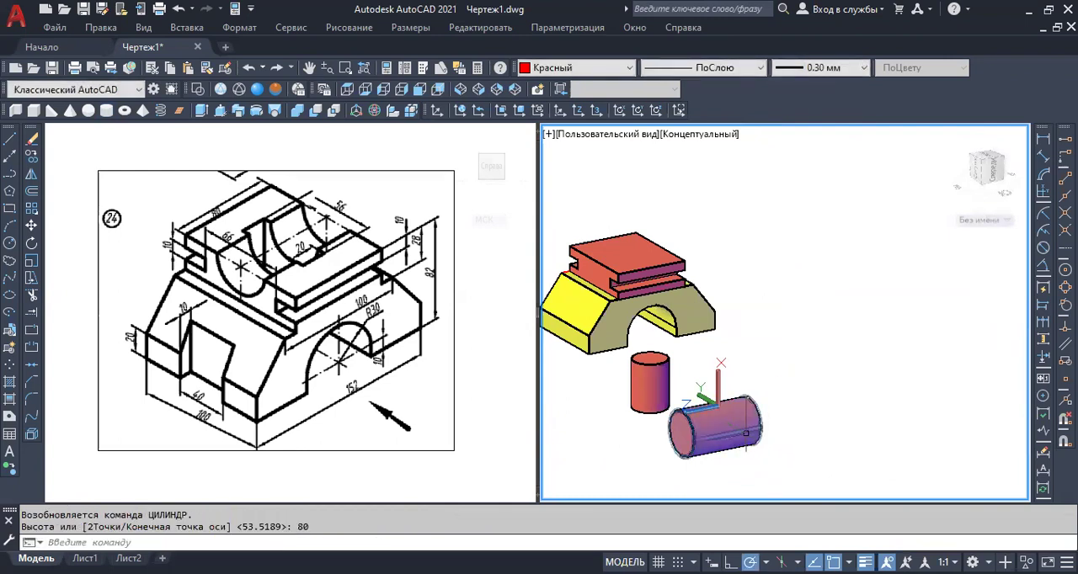
pyautogui.click(776, 415)
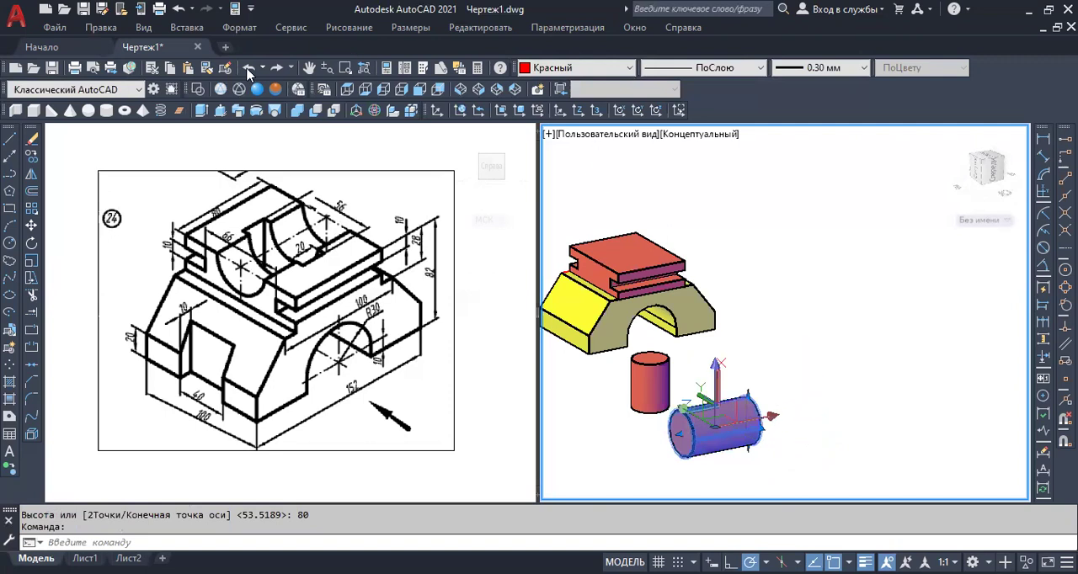
pyautogui.click(30, 229)
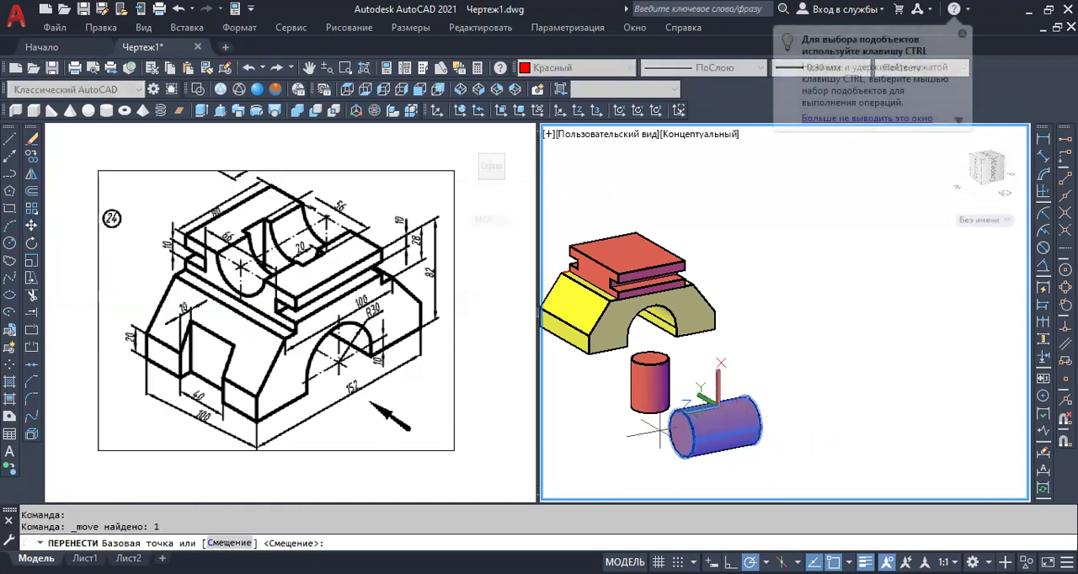
pyautogui.scroll(2, 687, 436)
pyautogui.scroll(1, 686, 437)
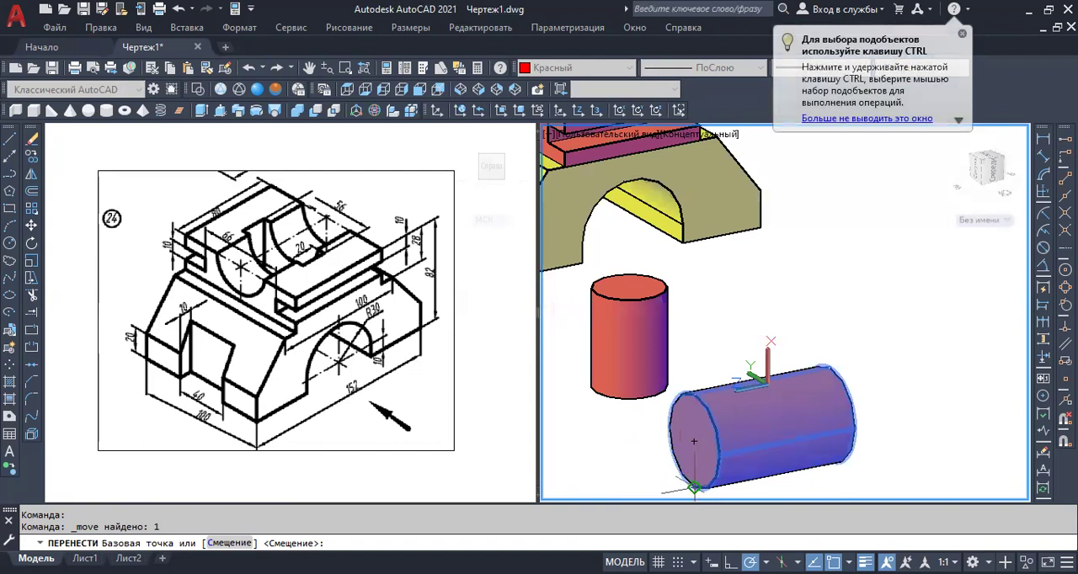
pyautogui.scroll(1, 694, 421)
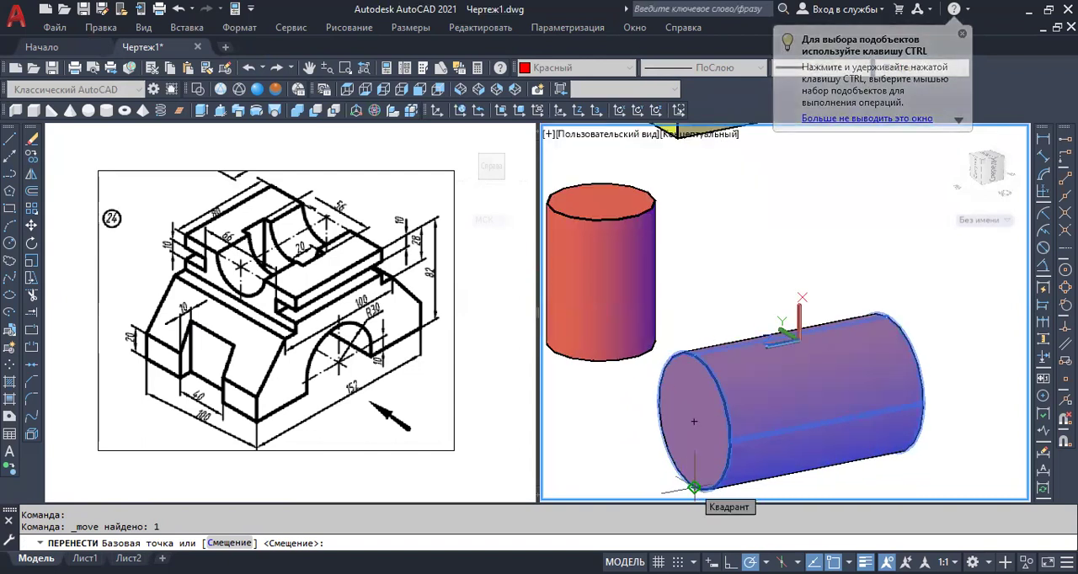
pyautogui.click(694, 487)
pyautogui.scroll(-3, 694, 487)
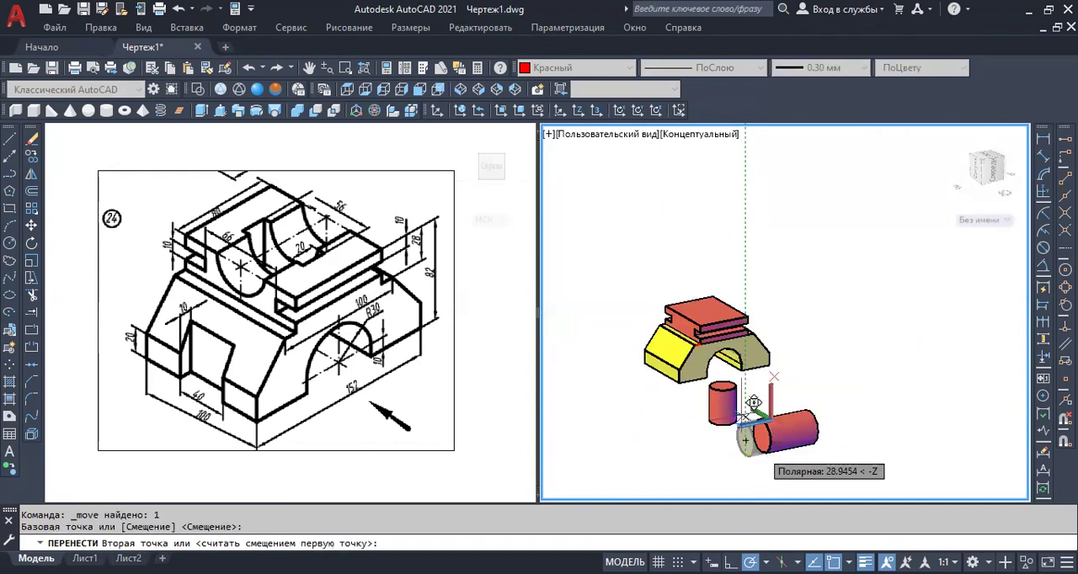
pyautogui.scroll(5, 692, 297)
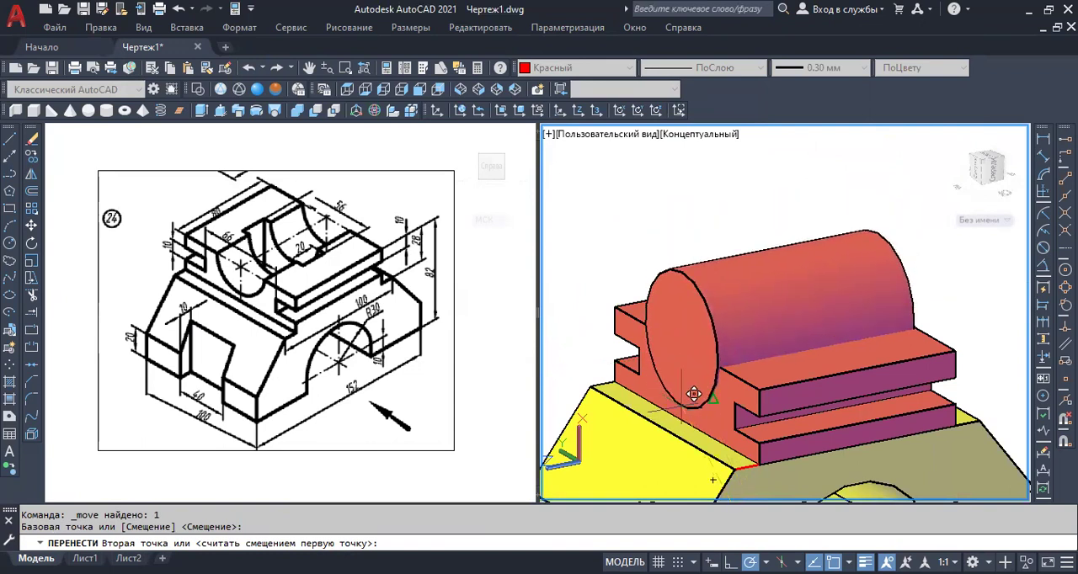
pyautogui.scroll(-3, 693, 355)
pyautogui.scroll(-3, 693, 354)
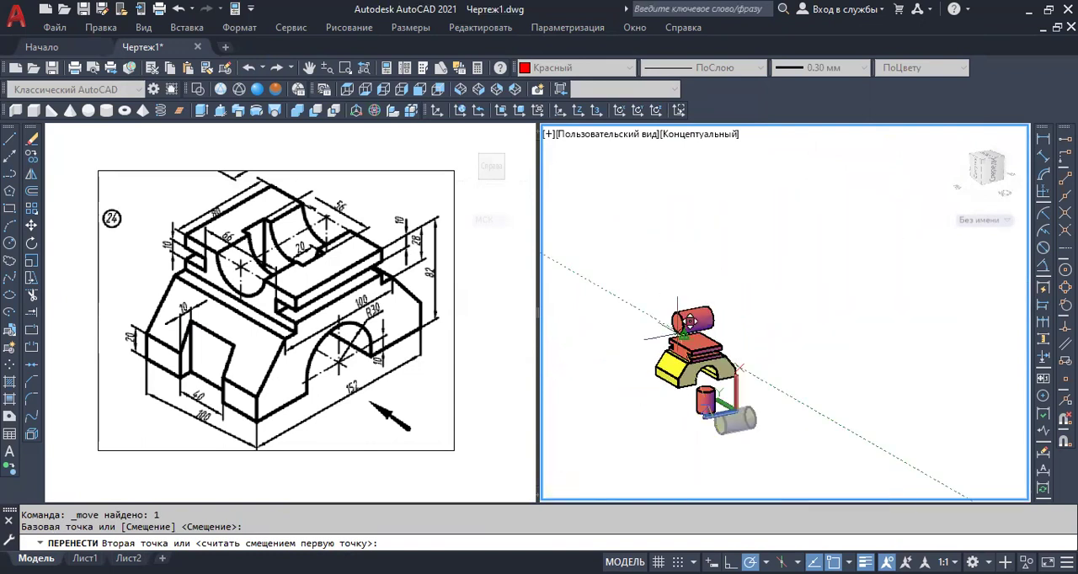
pyautogui.press('Escape')
# Move the horizontal cylinder from its end-face centre to the midpoint of the upper block's top edge on the grooved end face.
pyautogui.scroll(5, 730, 424)
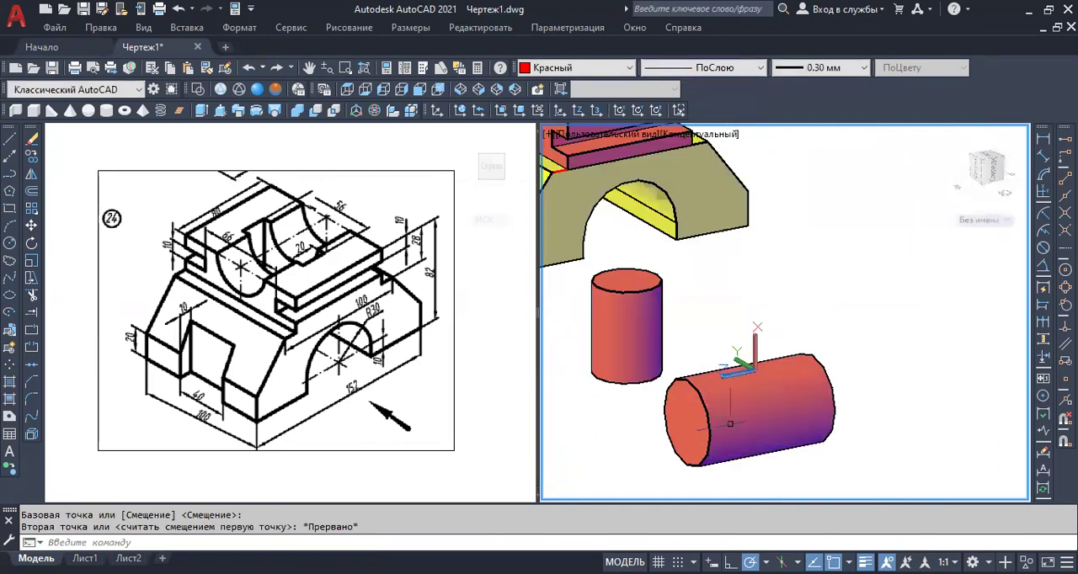
pyautogui.click(730, 424)
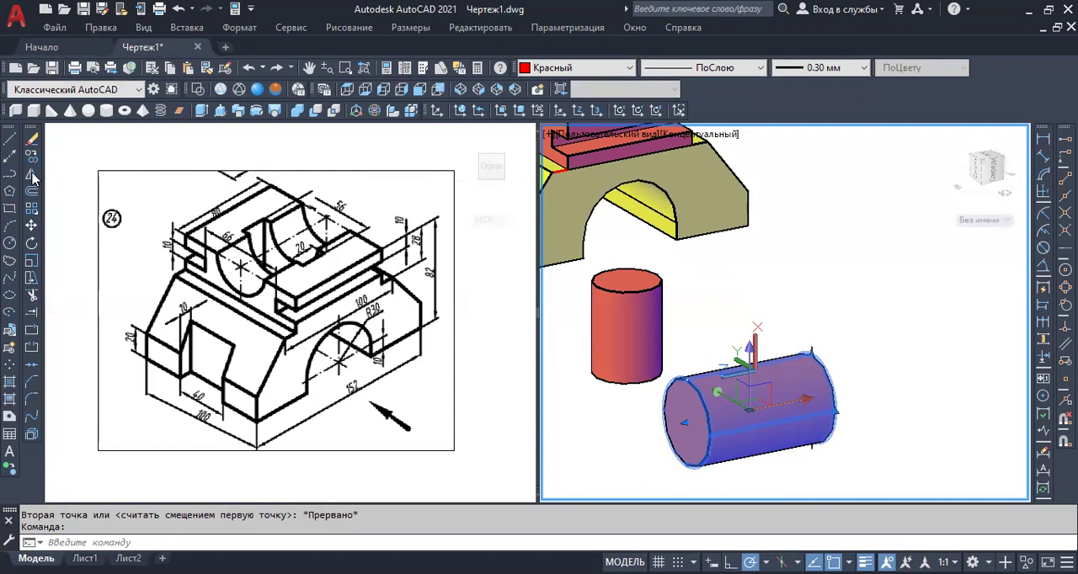
pyautogui.click(31, 227)
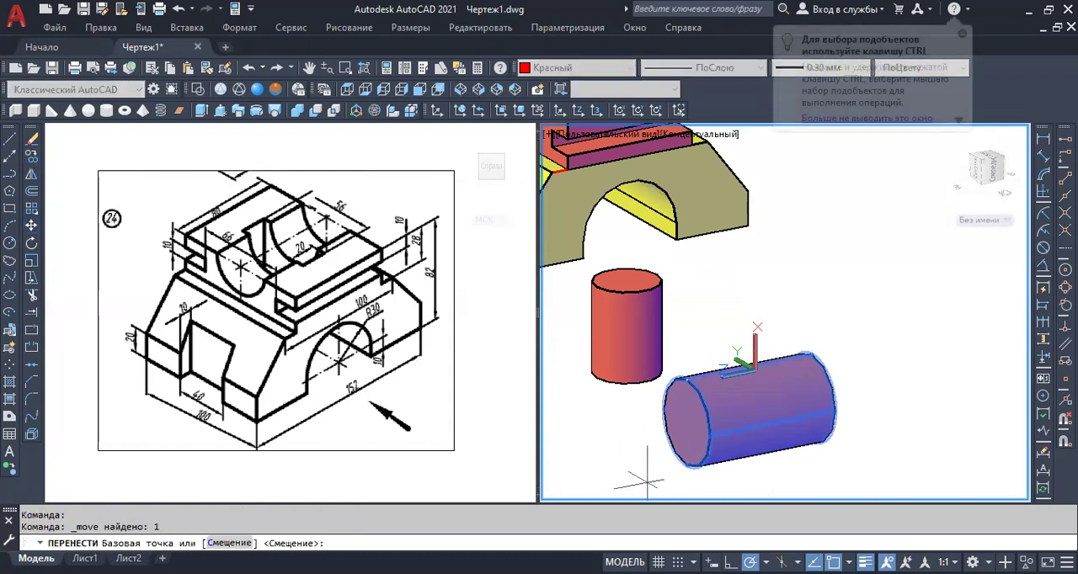
pyautogui.click(688, 426)
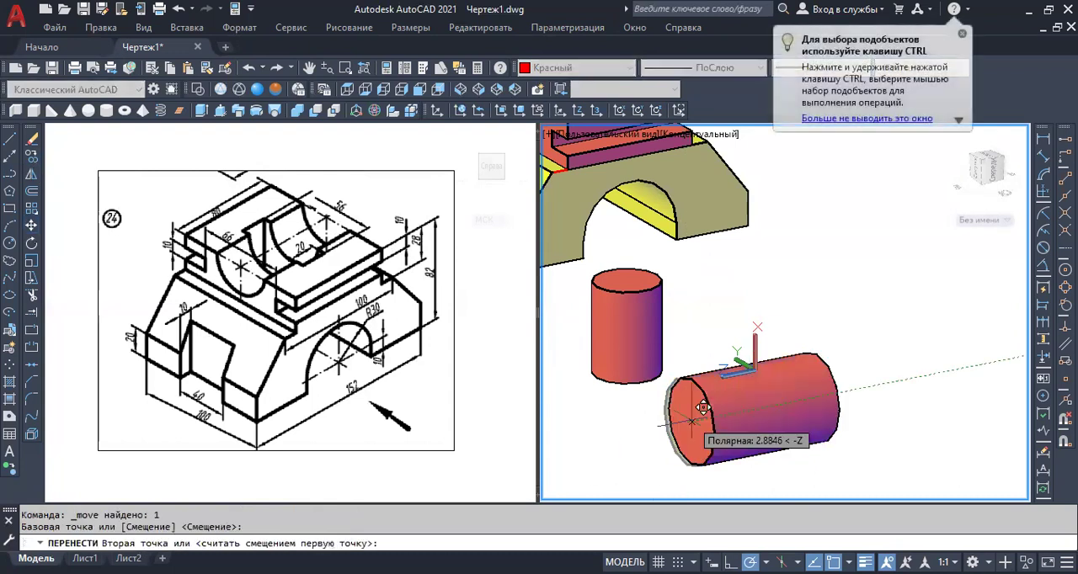
pyautogui.scroll(-5, 691, 420)
pyautogui.scroll(6, 664, 337)
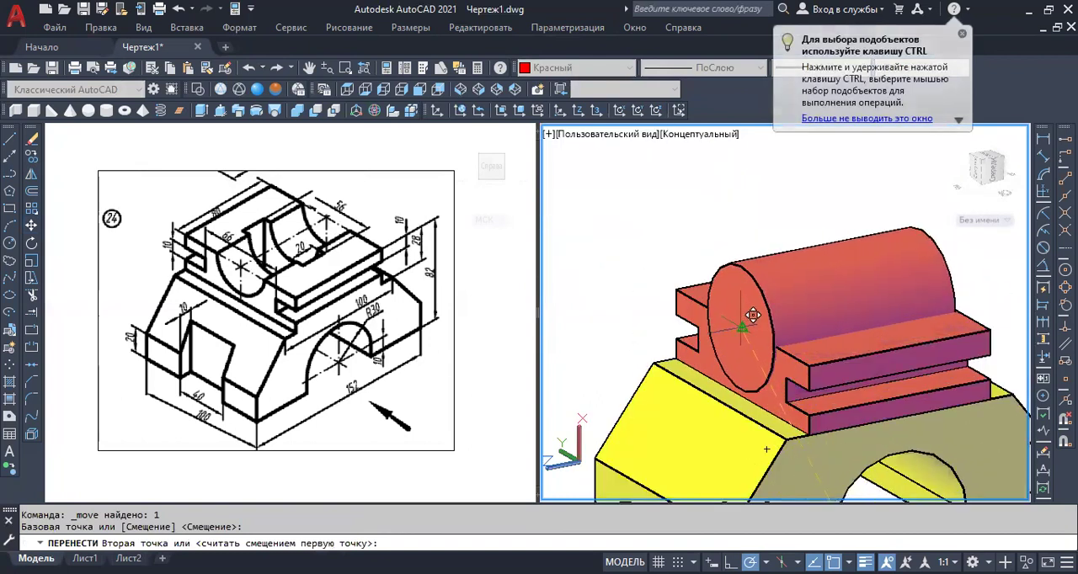
pyautogui.click(742, 324)
pyautogui.scroll(-3, 580, 240)
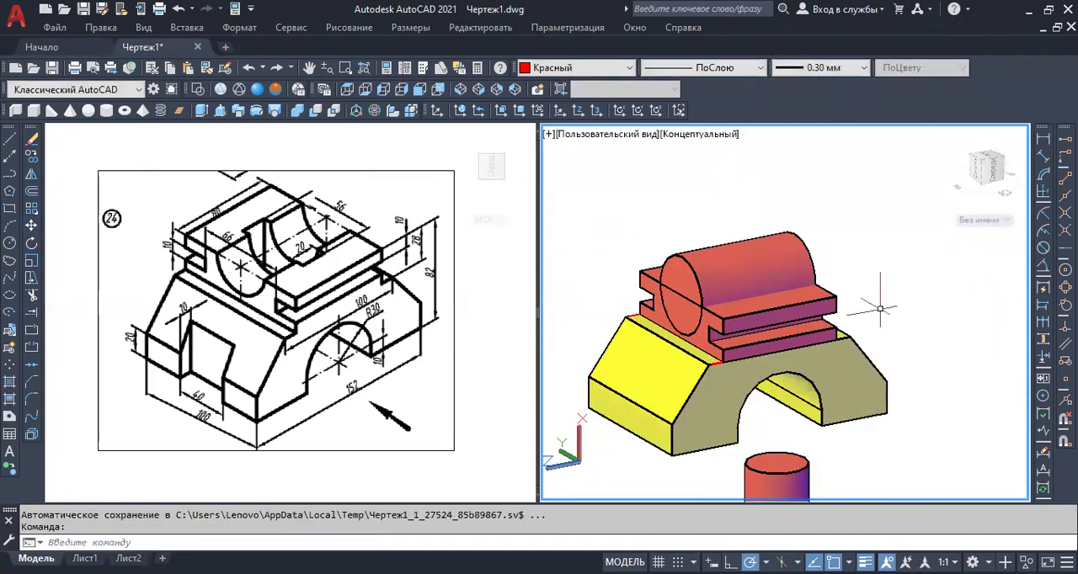
# Erase the auxiliary vertical cylinder in front of the arched base.
pyautogui.moveTo(902, 316); pyautogui.dragTo(872, 289, button='middle')
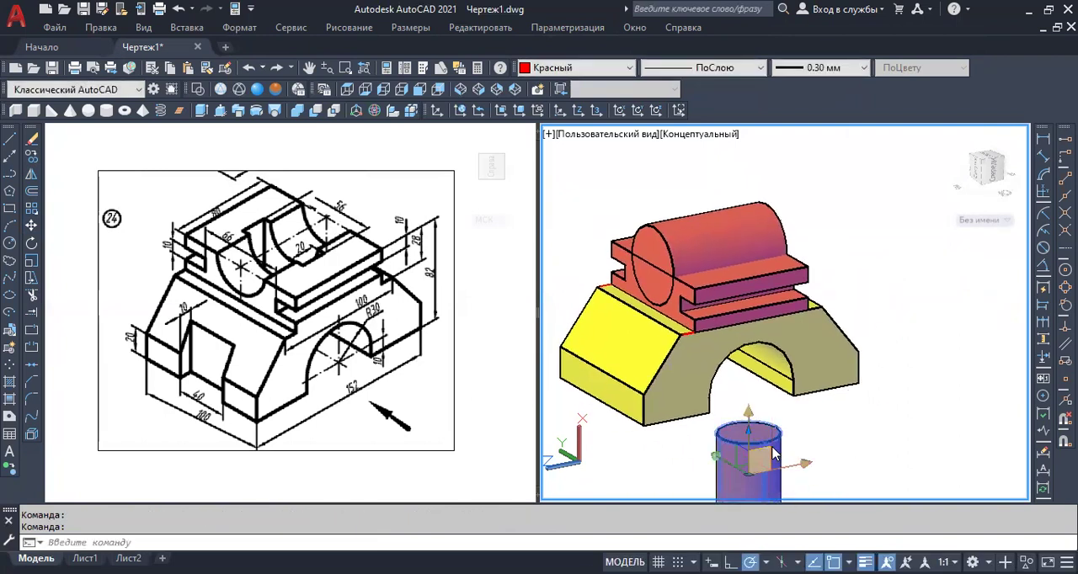
pyautogui.click(775, 452)
pyautogui.press('Delete')
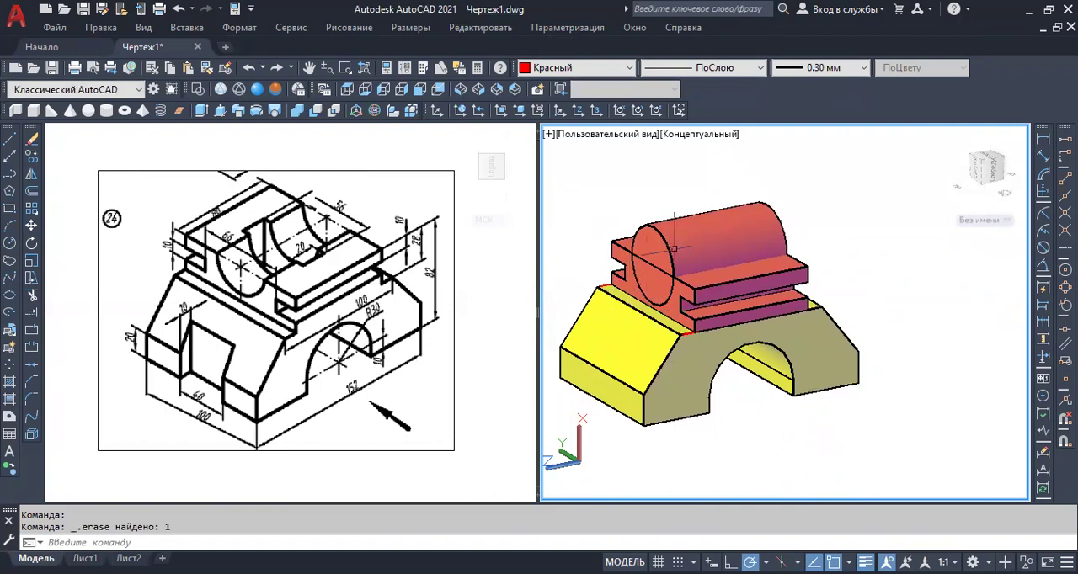
# Subtract the horizontal cylinder from the grooved upper block to cut its rounded lengthwise recess.
pyautogui.click(315, 111)
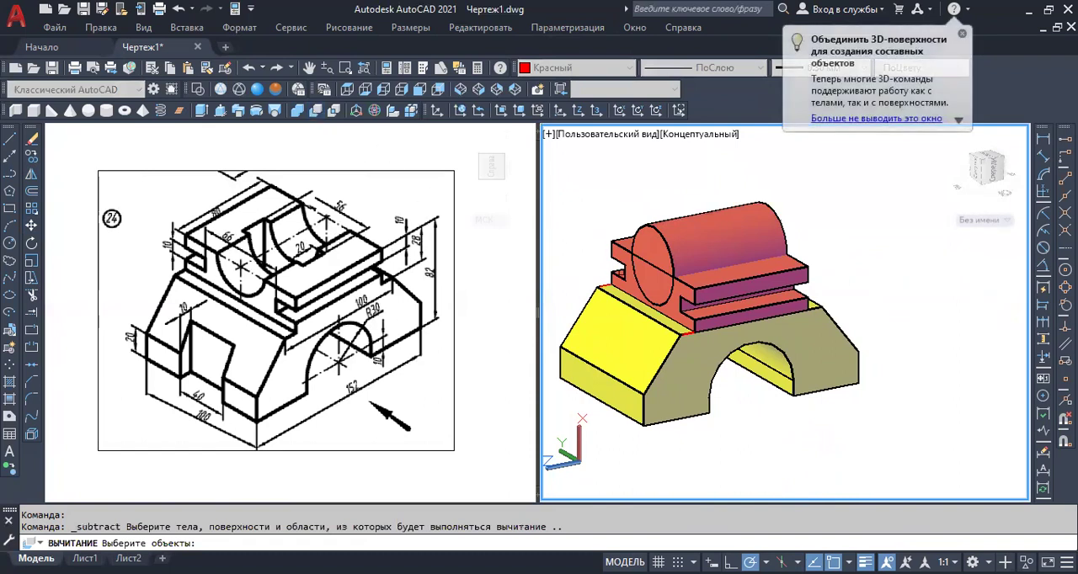
pyautogui.click(618, 245)
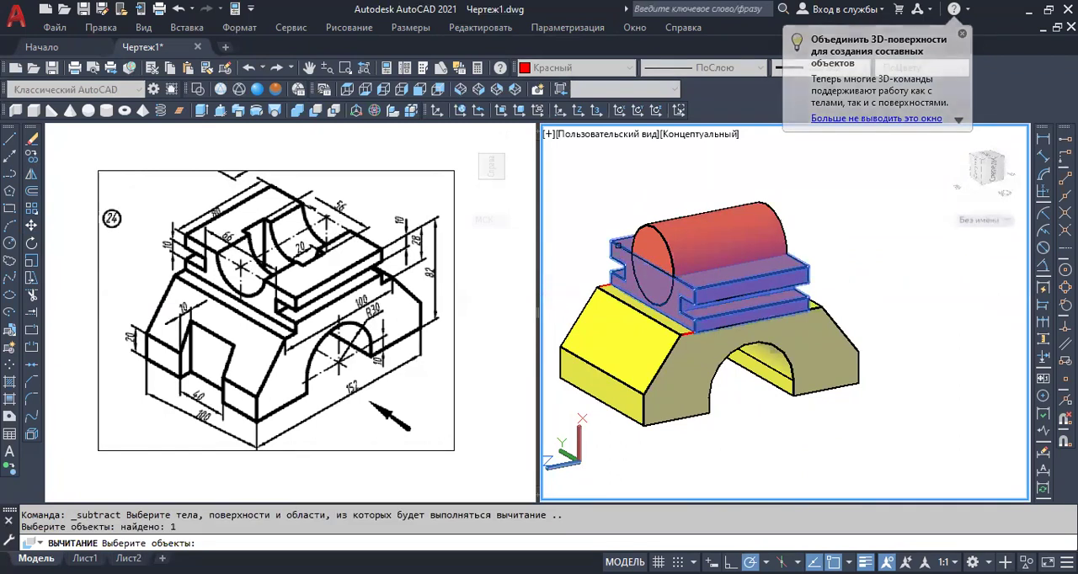
pyautogui.press('Return')
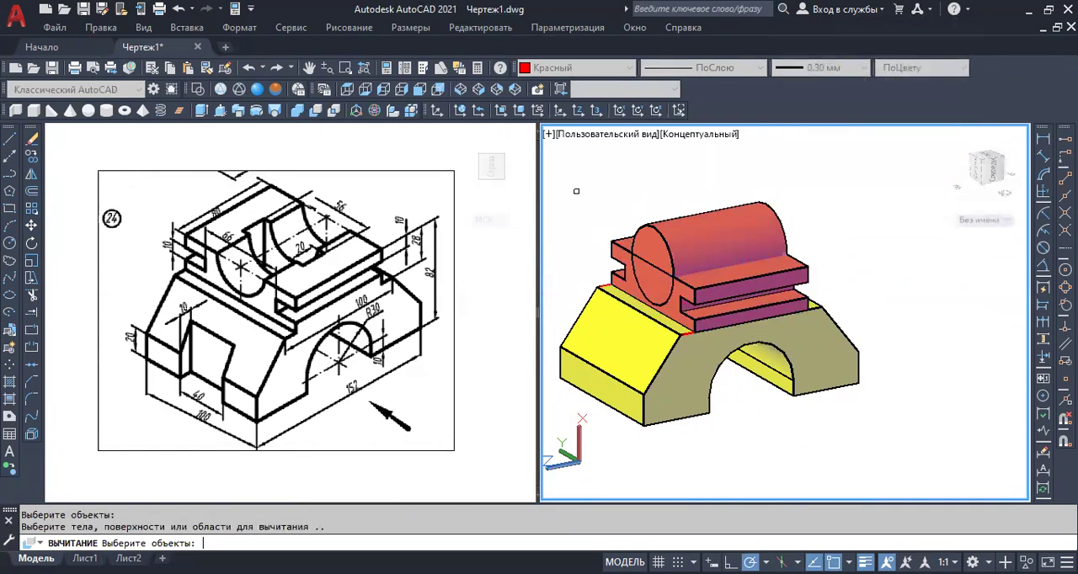
pyautogui.click(743, 212)
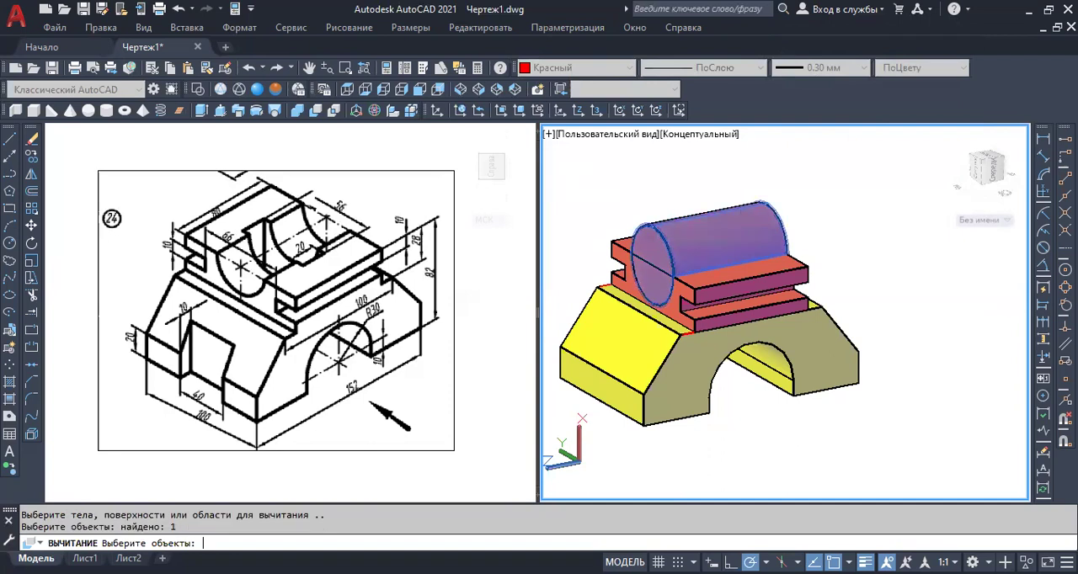
pyautogui.press('Return')
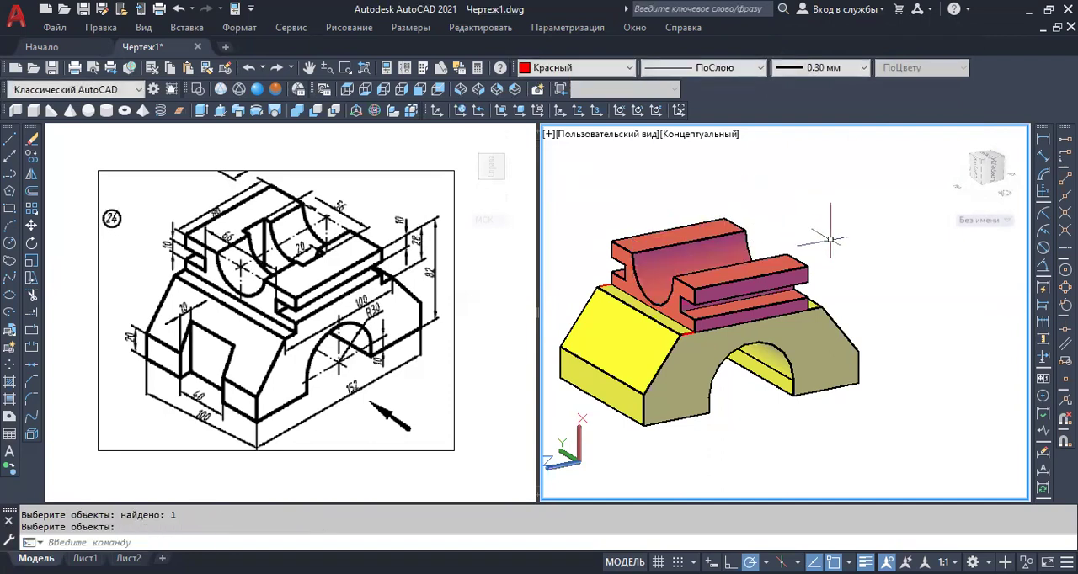
pyautogui.moveTo(831, 252)
pyautogui.mouseDown(button='middle')
pyautogui.moveTo(859, 284)
pyautogui.moveTo(829, 257)
pyautogui.mouseUp(button='middle')
pyautogui.moveTo(784, 434); pyautogui.dragTo(804, 384, button='middle')
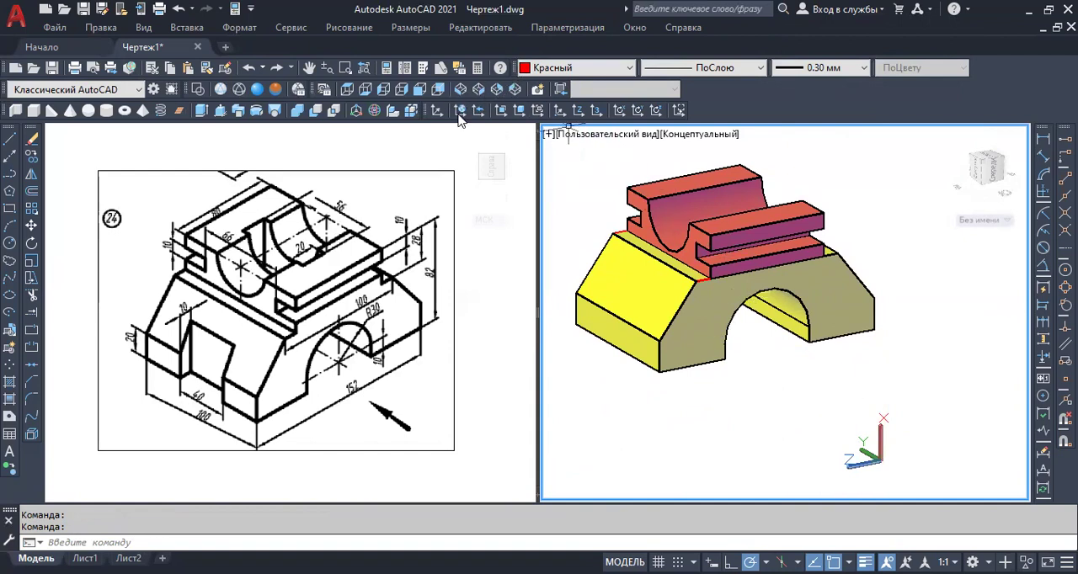
pyautogui.click(459, 113)
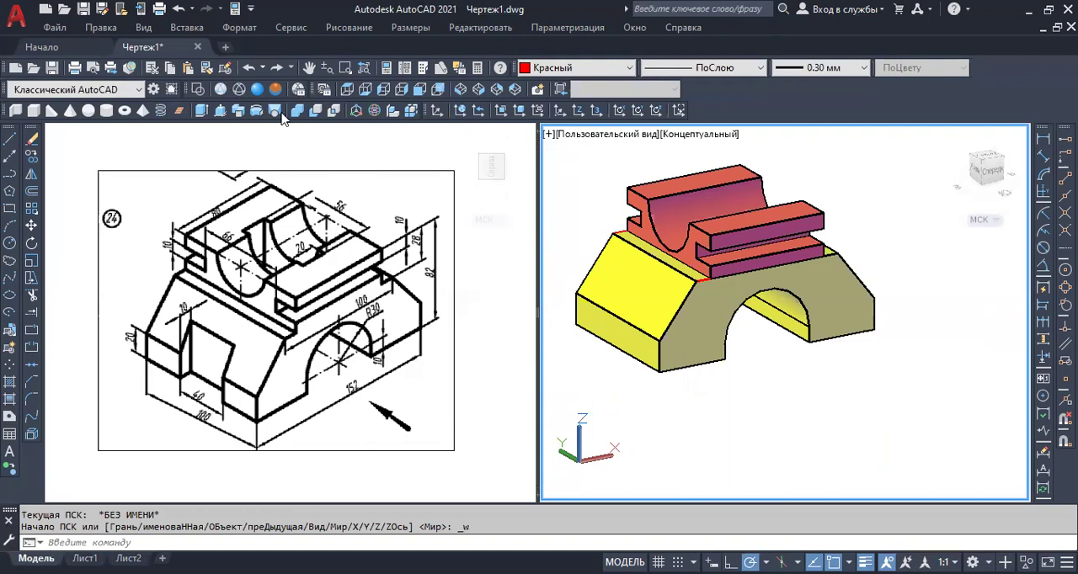
pyautogui.click(37, 114)
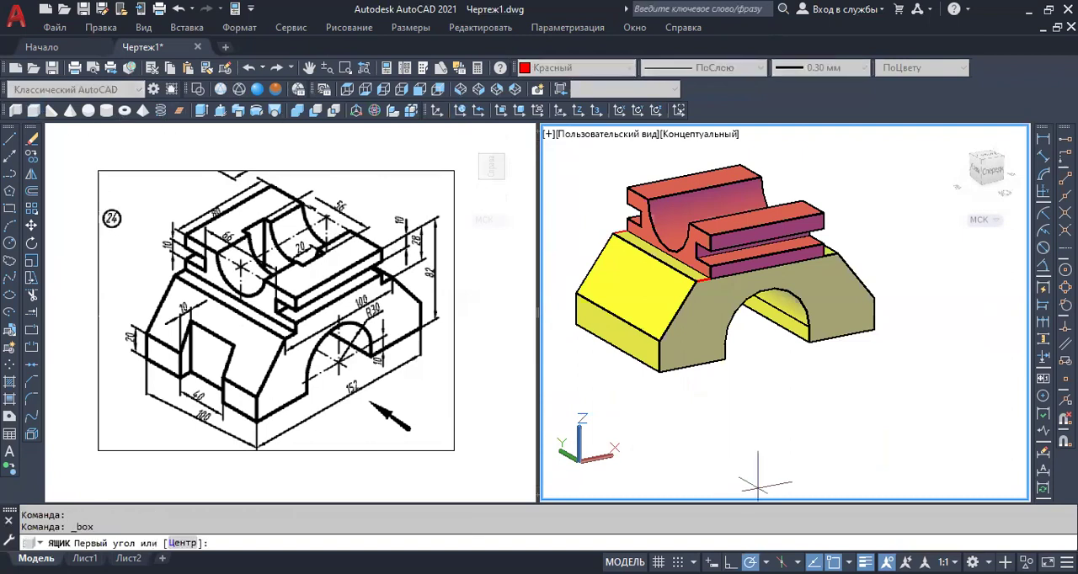
pyautogui.click(758, 447)
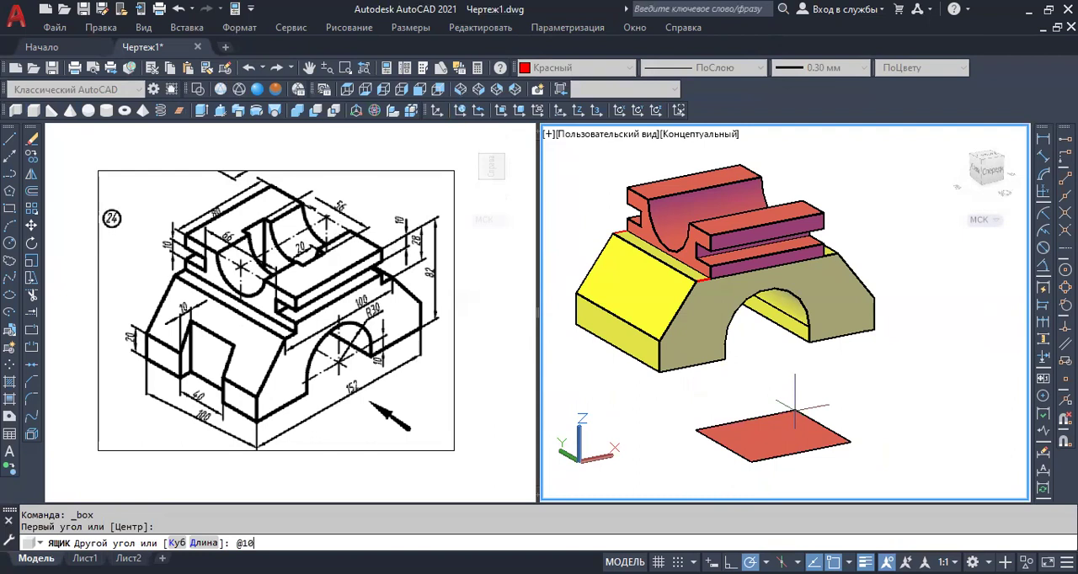
pyautogui.write('2')
pyautogui.press('Return')
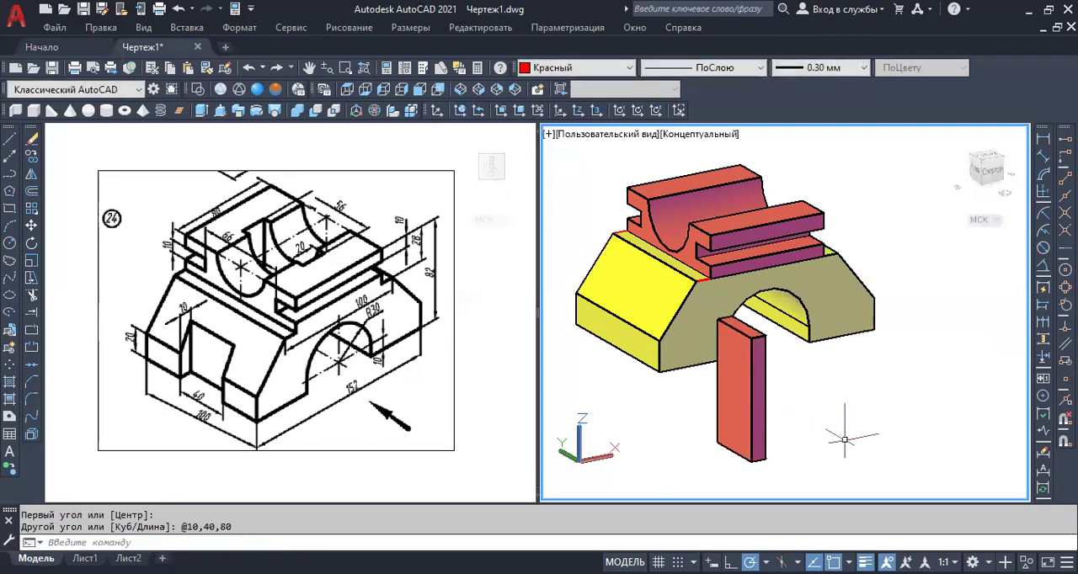
# Copy the box from the midpoint of its 40-long bottom edge to the midpoint of the bottom edge on the base's near sloped end.
pyautogui.click(756, 426)
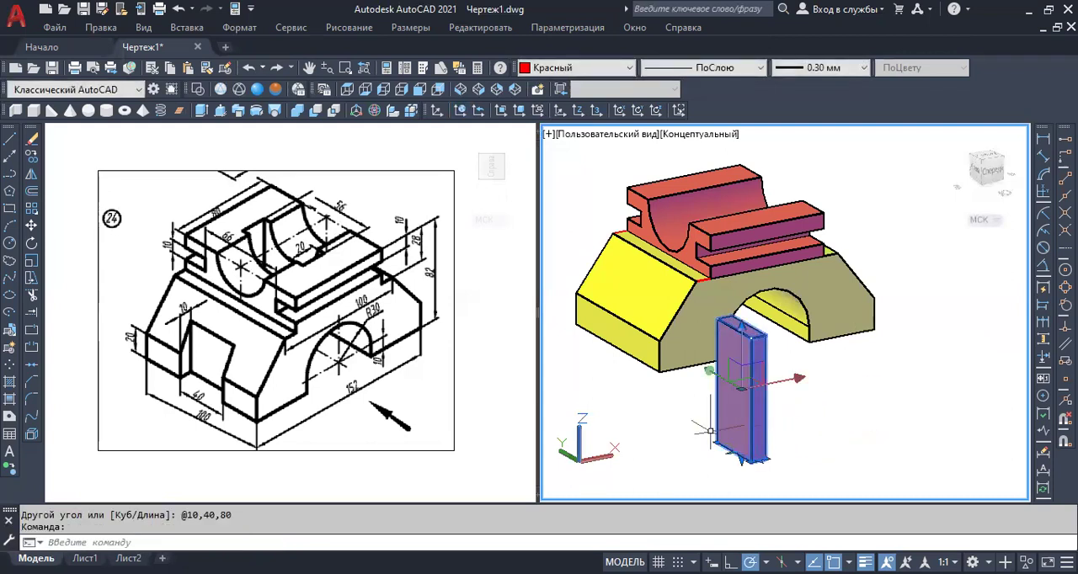
pyautogui.click(31, 158)
pyautogui.scroll(4, 726, 469)
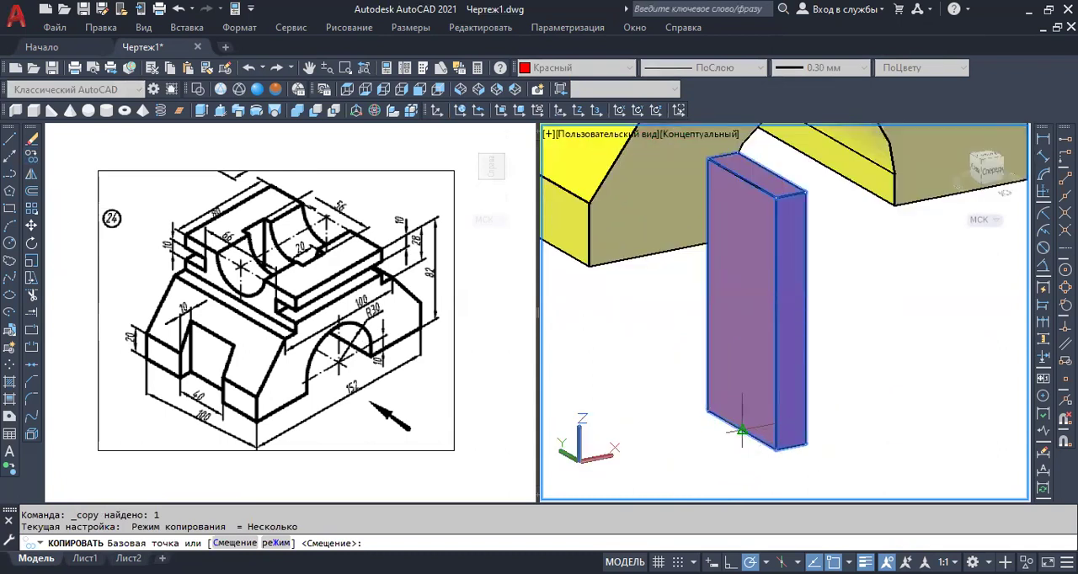
pyautogui.click(742, 432)
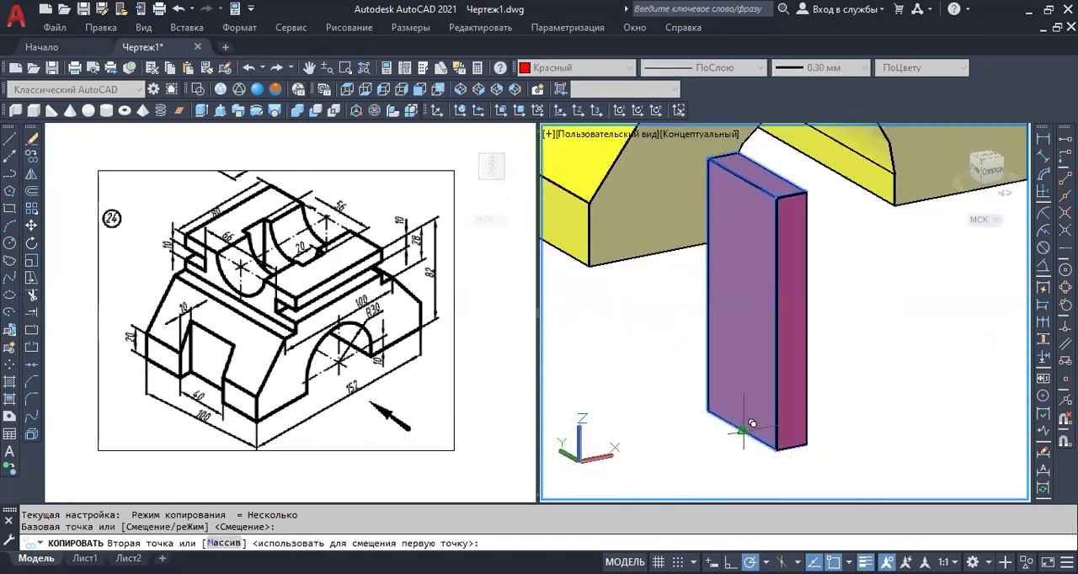
pyautogui.scroll(-4, 743, 431)
pyautogui.scroll(3, 647, 286)
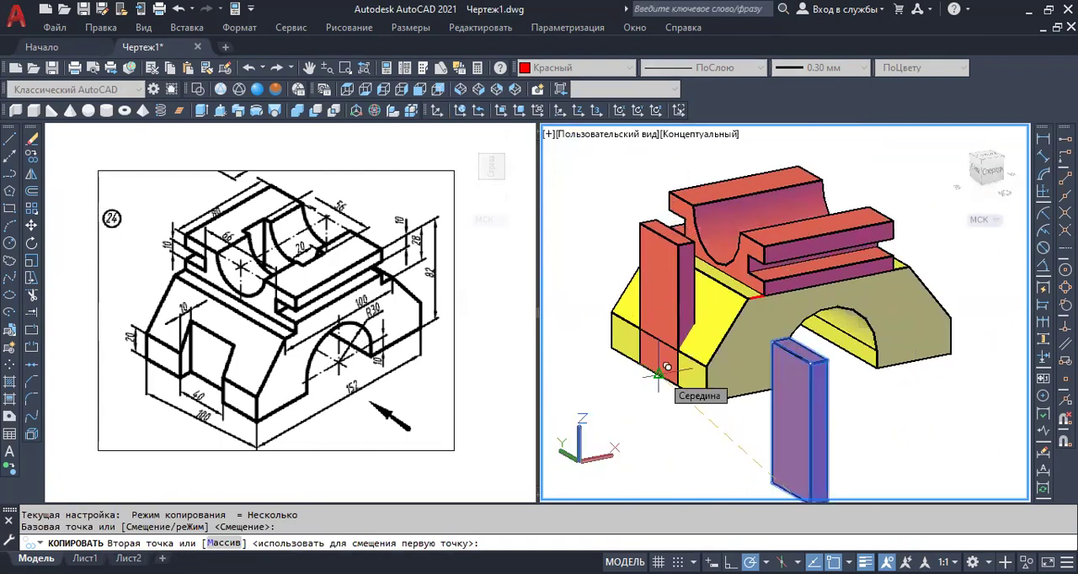
pyautogui.click(659, 375)
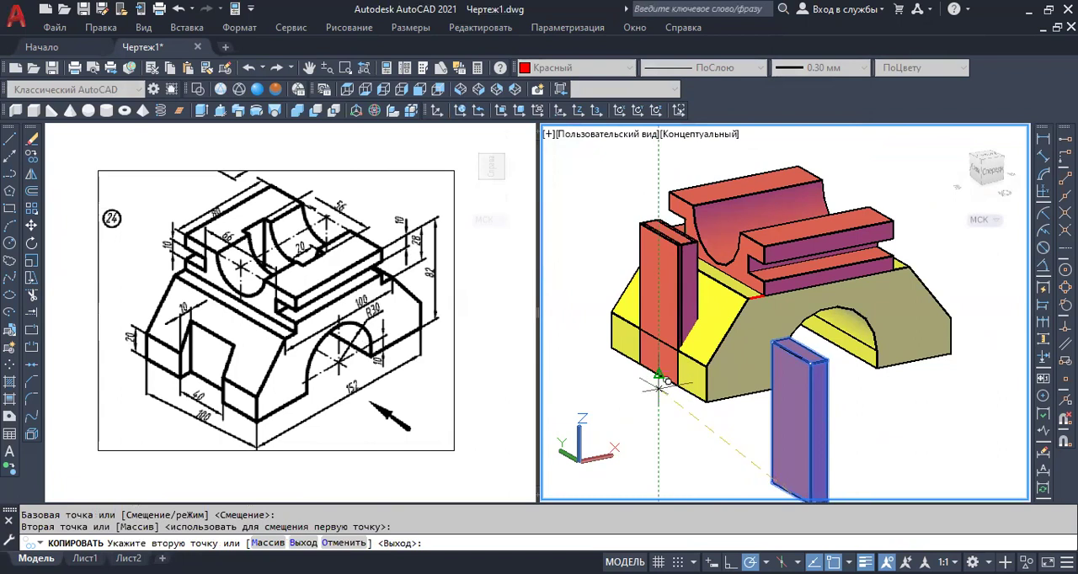
pyautogui.press('Escape')
pyautogui.press('Escape')
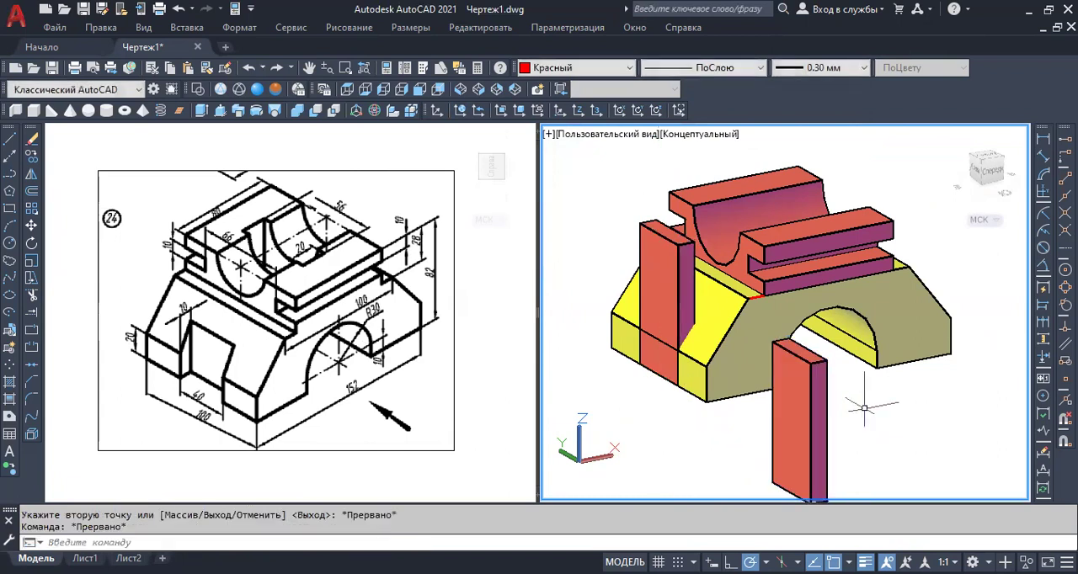
# Copy the original box from its opposite bottom-edge midpoint to the midpoint of the bottom edge on the base's far sloped end.
pyautogui.scroll(-2, 876, 431)
pyautogui.moveTo(876, 433)
pyautogui.keyDown('shift'); pyautogui.mouseDown(button='middle')
pyautogui.moveTo(801, 410)
pyautogui.moveTo(767, 412)
pyautogui.mouseUp(button='middle'); pyautogui.keyUp('shift')
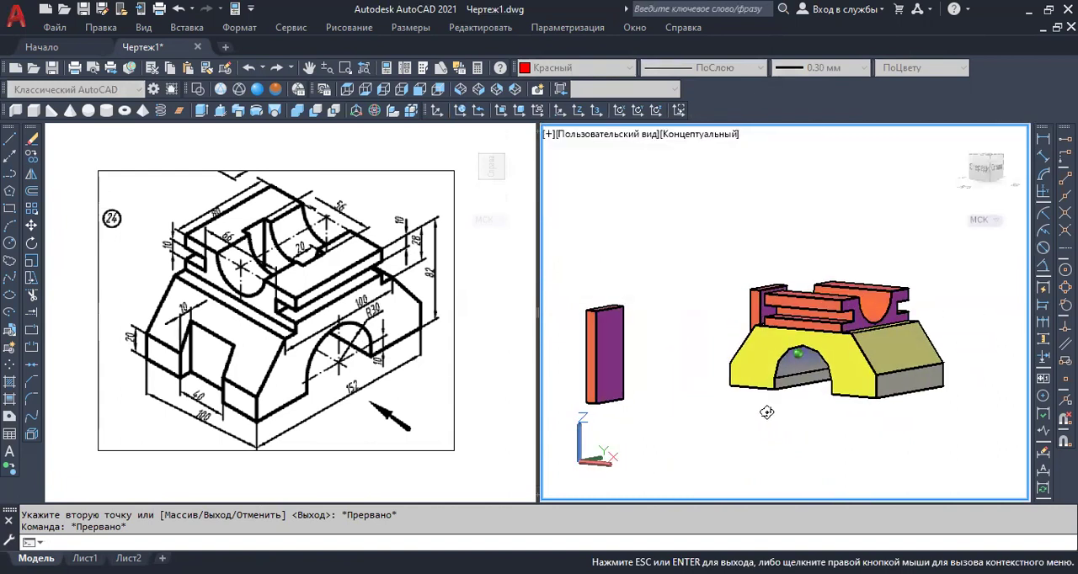
pyautogui.keyDown('shift'); pyautogui.moveTo(799, 354); pyautogui.dragTo(799, 354, button='middle'); pyautogui.keyUp('shift')
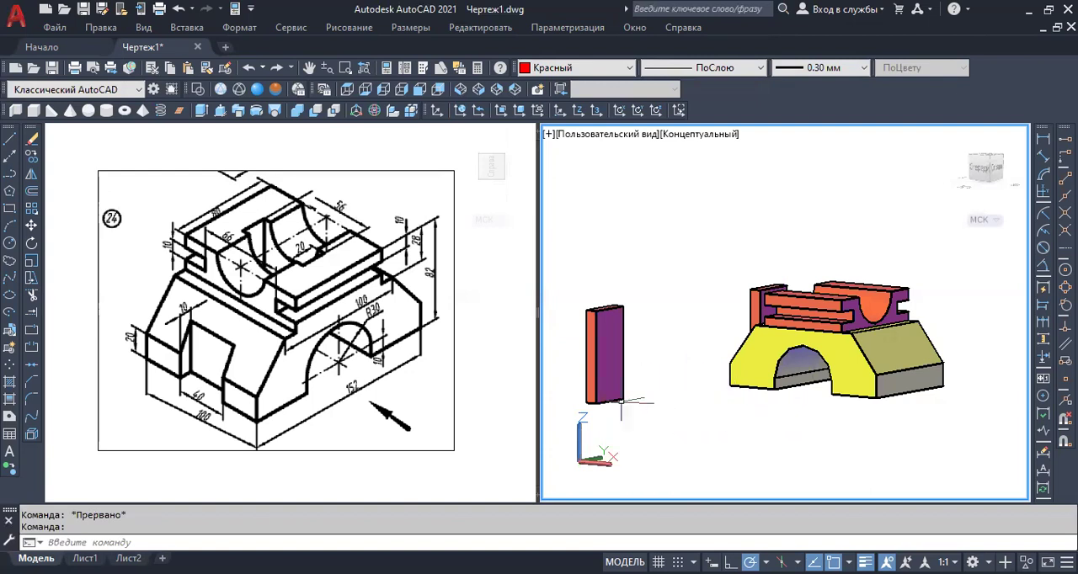
pyautogui.moveTo(713, 428)
pyautogui.keyDown('shift'); pyautogui.mouseDown(button='middle')
pyautogui.moveTo(647, 385)
pyautogui.moveTo(649, 425)
pyautogui.moveTo(695, 440)
pyautogui.mouseUp(button='middle'); pyautogui.keyUp('shift')
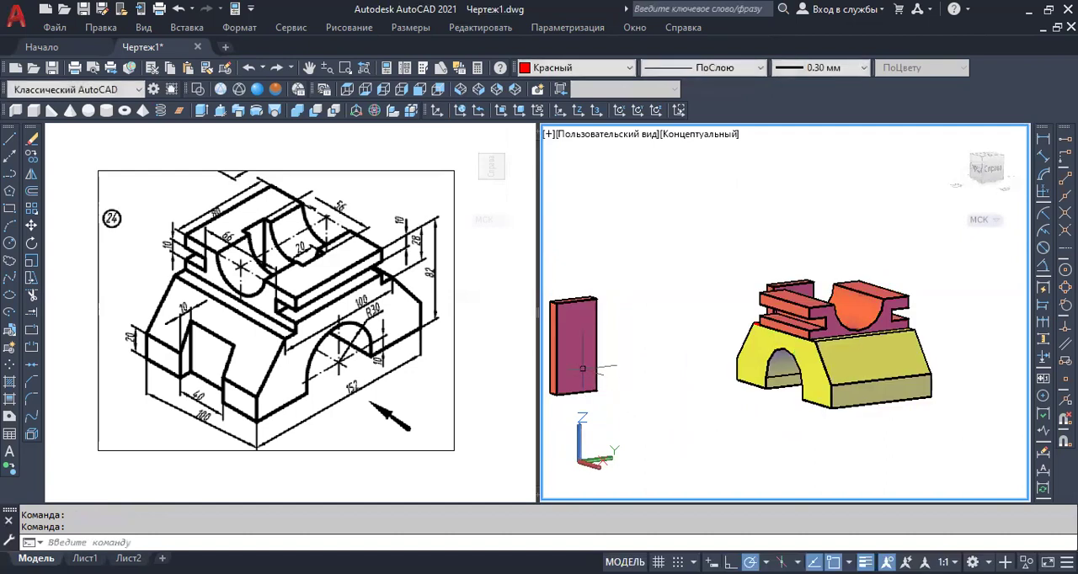
pyautogui.click(583, 348)
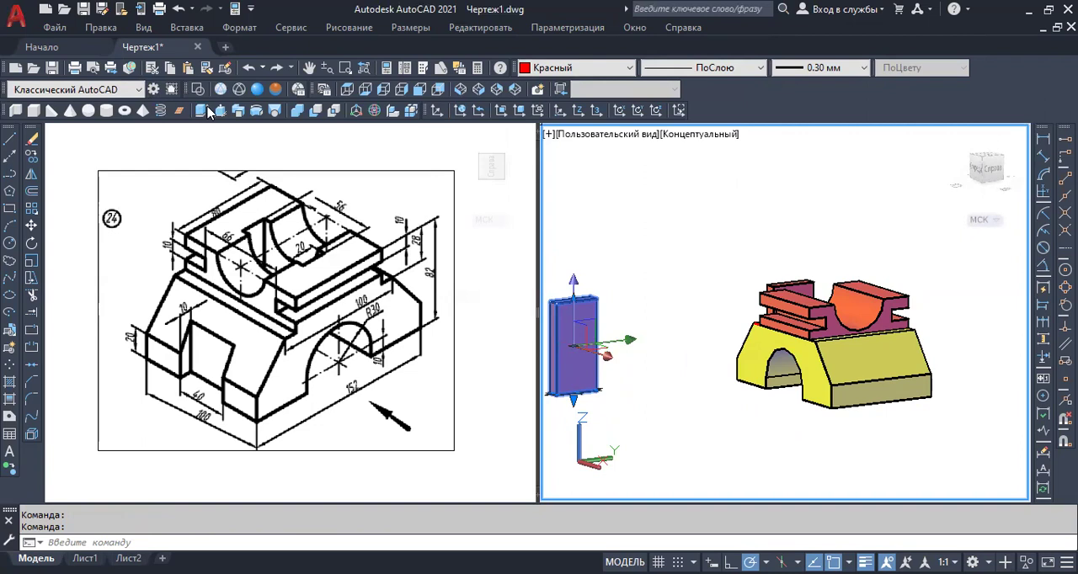
pyautogui.click(31, 157)
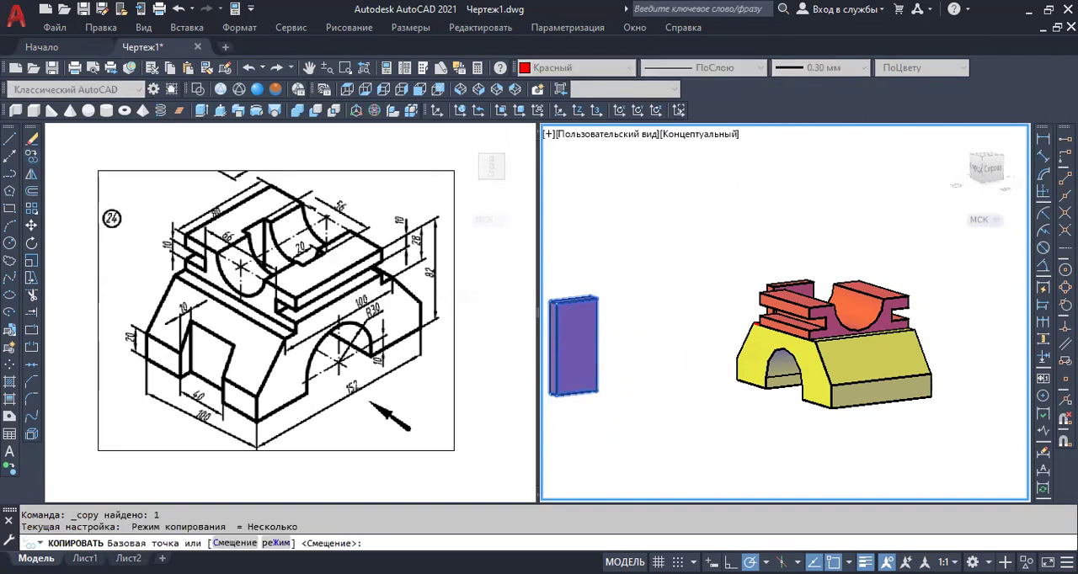
pyautogui.scroll(3, 579, 404)
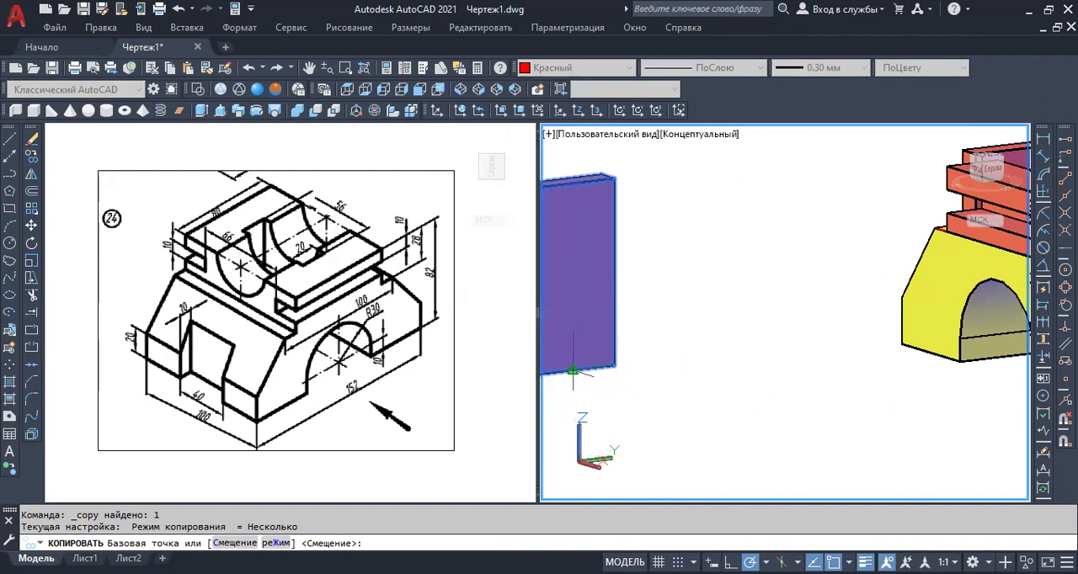
pyautogui.click(573, 370)
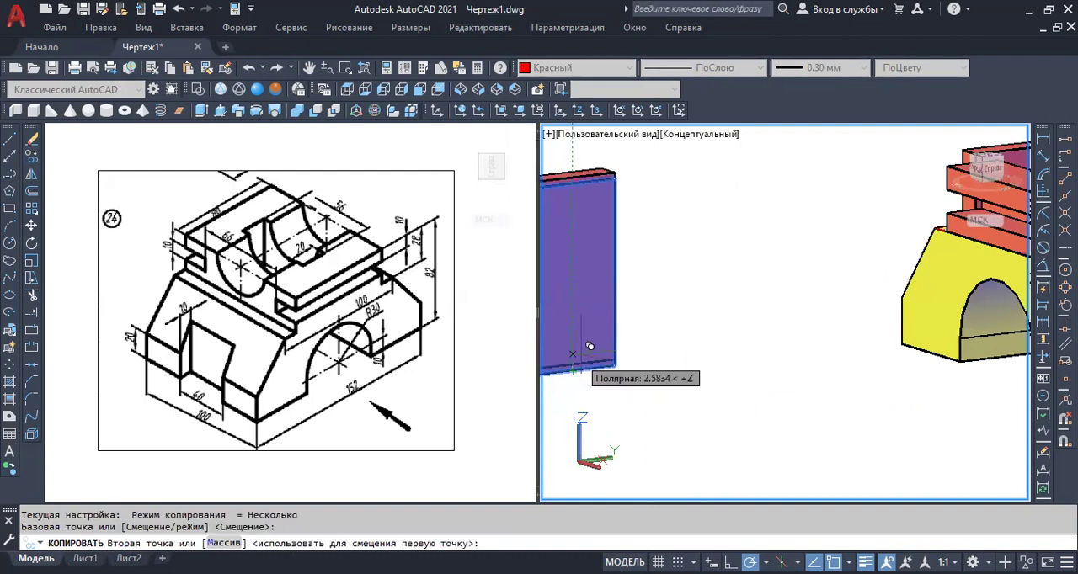
pyautogui.scroll(-4, 582, 355)
pyautogui.scroll(4, 763, 376)
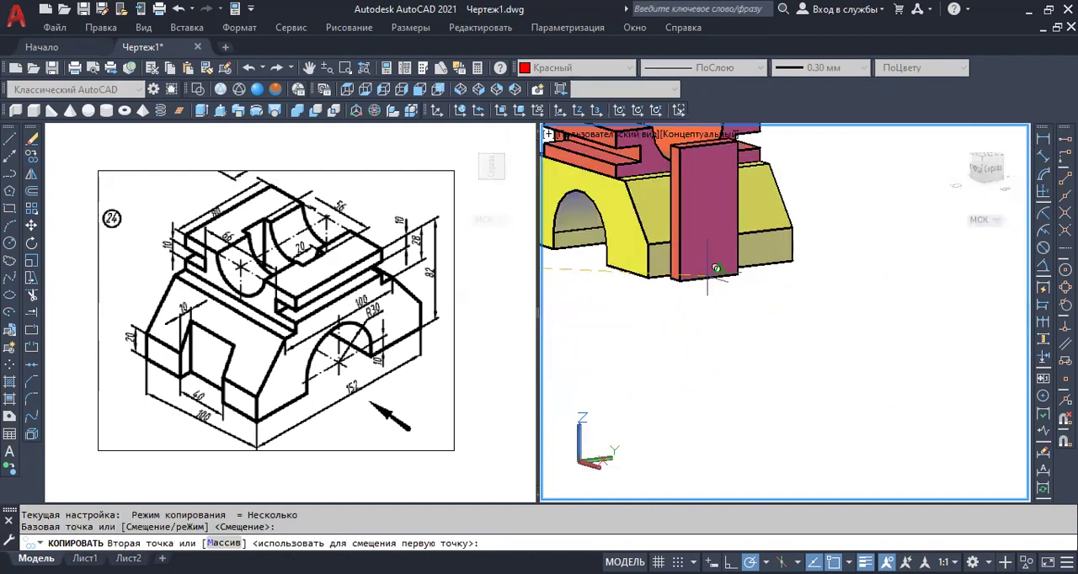
pyautogui.scroll(1, 708, 251)
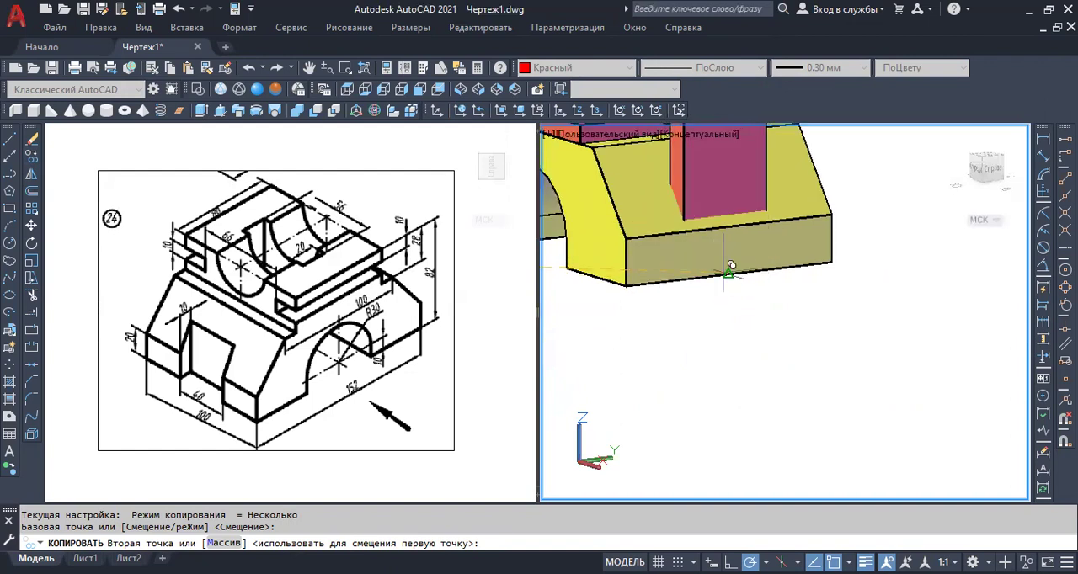
pyautogui.click(728, 274)
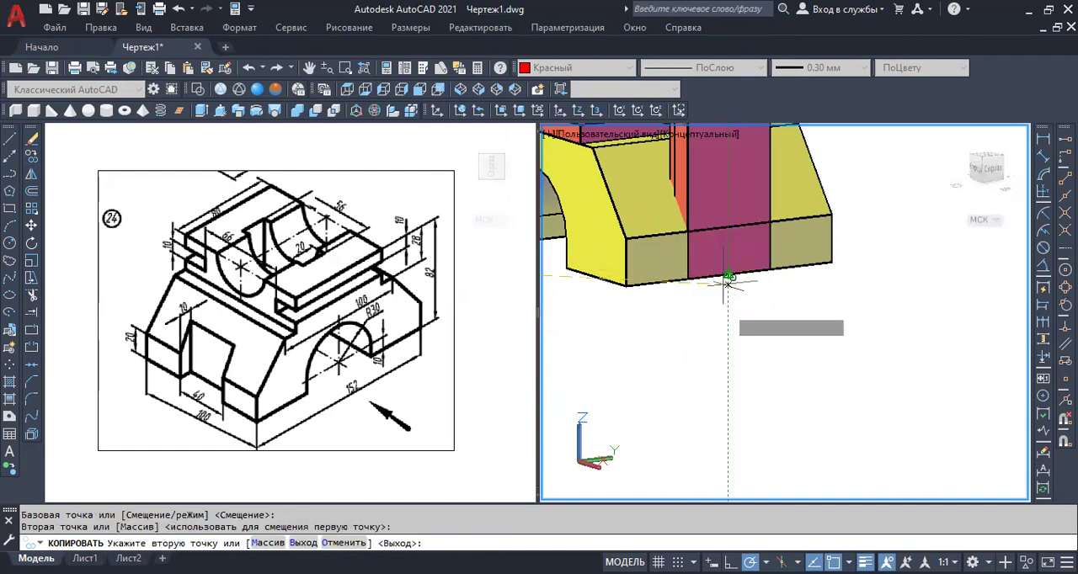
pyautogui.scroll(-4, 728, 284)
pyautogui.press('Escape')
# Erase the original standalone box in front of the arched base.
pyautogui.keyDown('shift'); pyautogui.moveTo(659, 357); pyautogui.dragTo(712, 371, button='middle'); pyautogui.keyUp('shift')
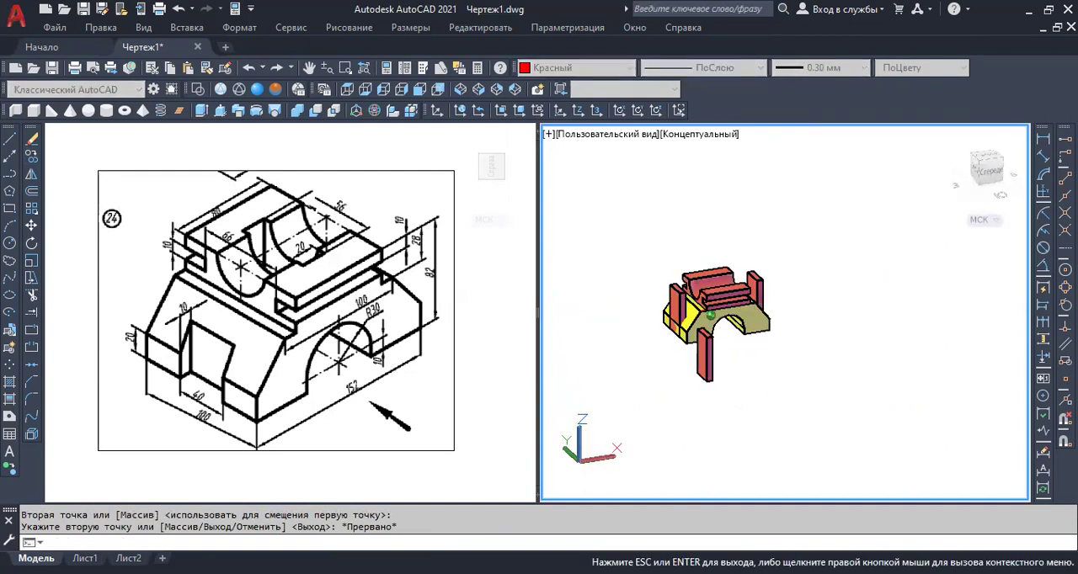
pyautogui.scroll(3, 722, 322)
pyautogui.scroll(2, 722, 323)
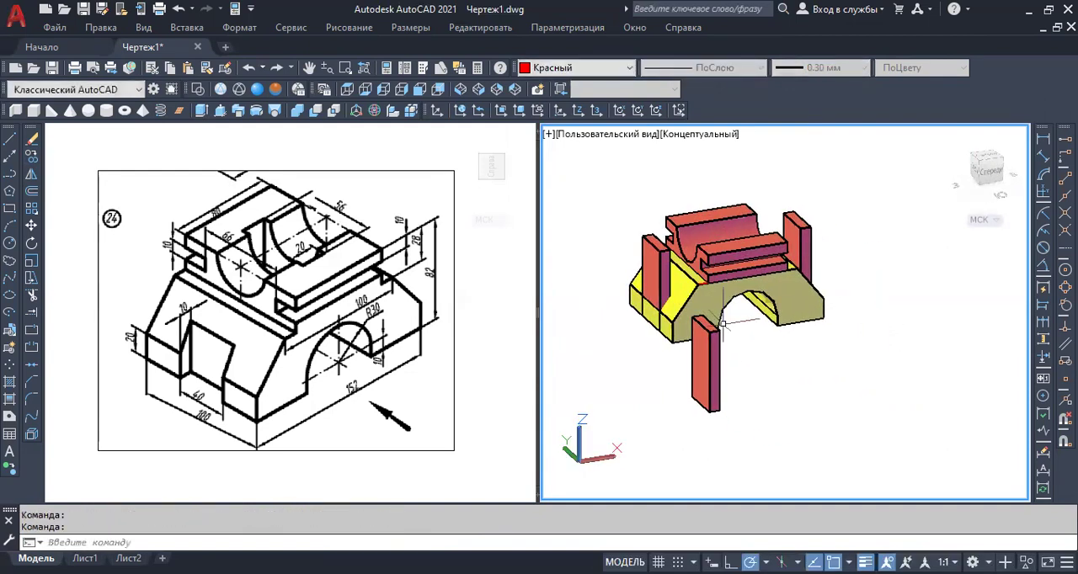
pyautogui.click(741, 373)
pyautogui.click(697, 396)
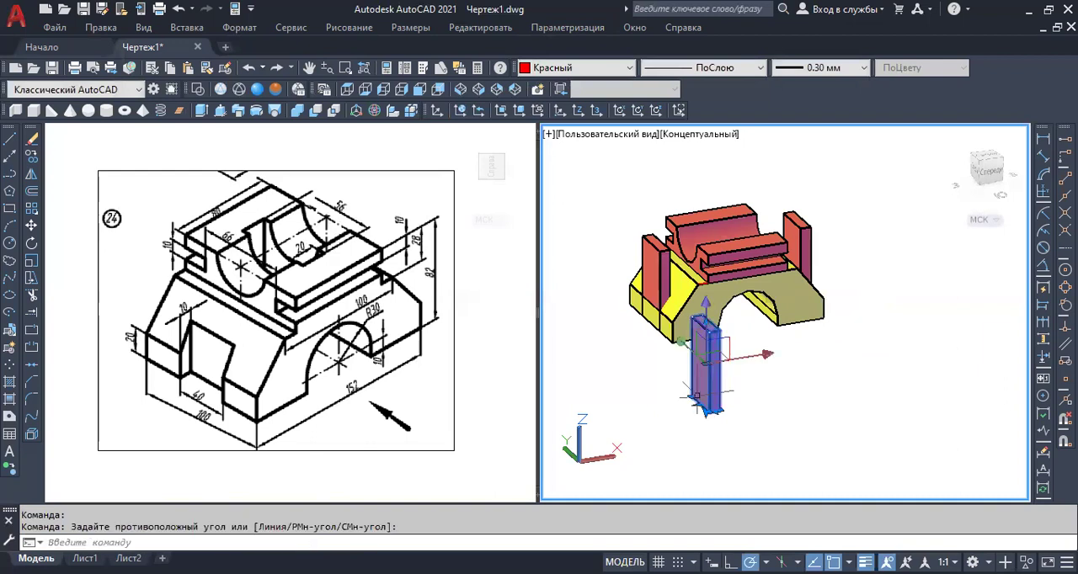
pyautogui.press('Delete')
# Subtract the two copied boxes from the yellow arched base to cut a notch in each sloped end.
pyautogui.scroll(2, 724, 337)
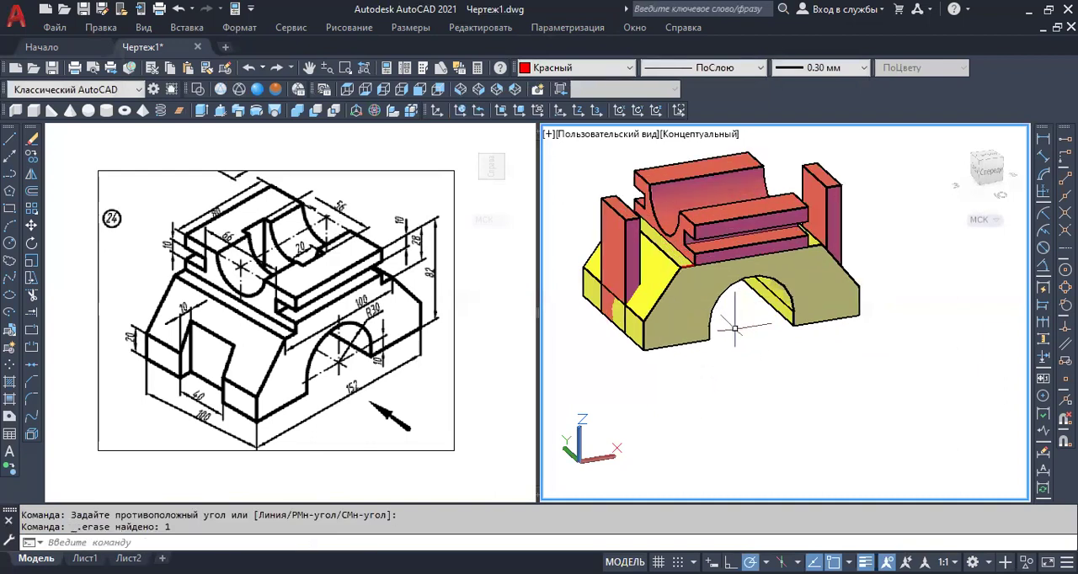
pyautogui.moveTo(735, 331)
pyautogui.keyDown('shift'); pyautogui.mouseDown(button='middle')
pyautogui.moveTo(611, 282)
pyautogui.moveTo(679, 173)
pyautogui.moveTo(720, 332)
pyautogui.moveTo(736, 321)
pyautogui.mouseUp(button='middle'); pyautogui.keyUp('shift')
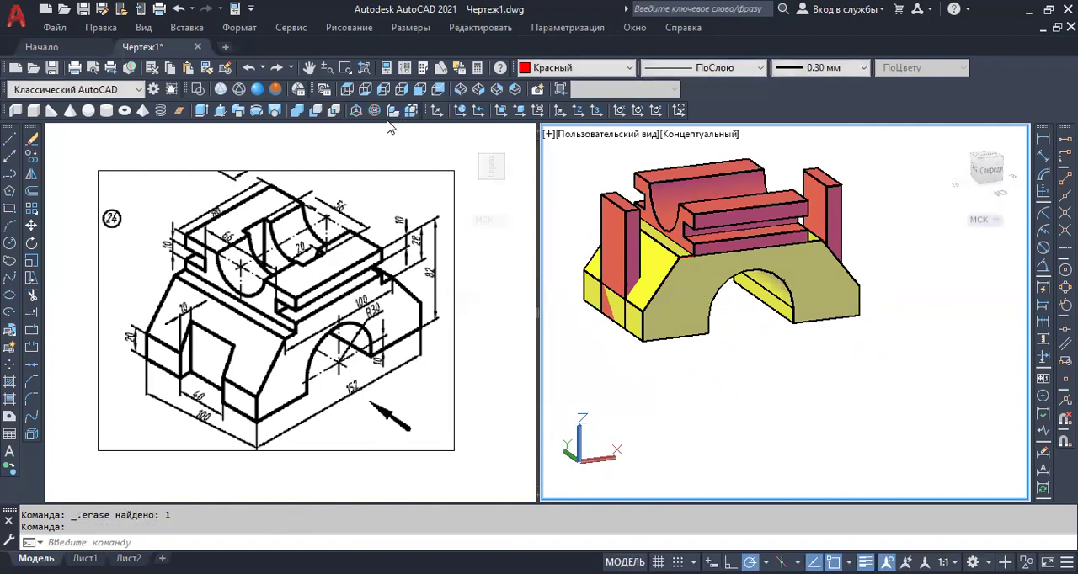
pyautogui.click(316, 112)
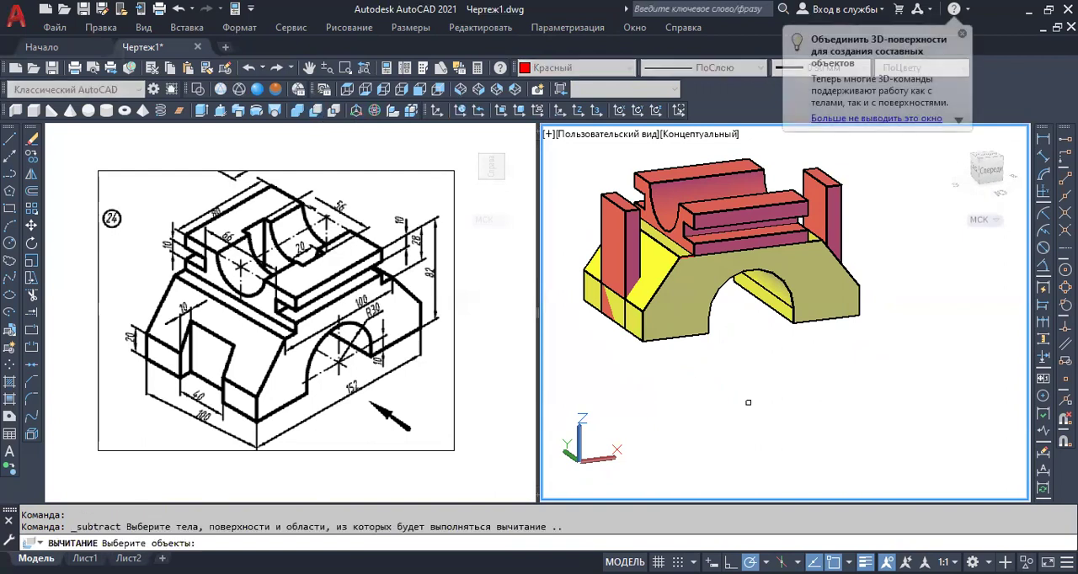
pyautogui.click(700, 323)
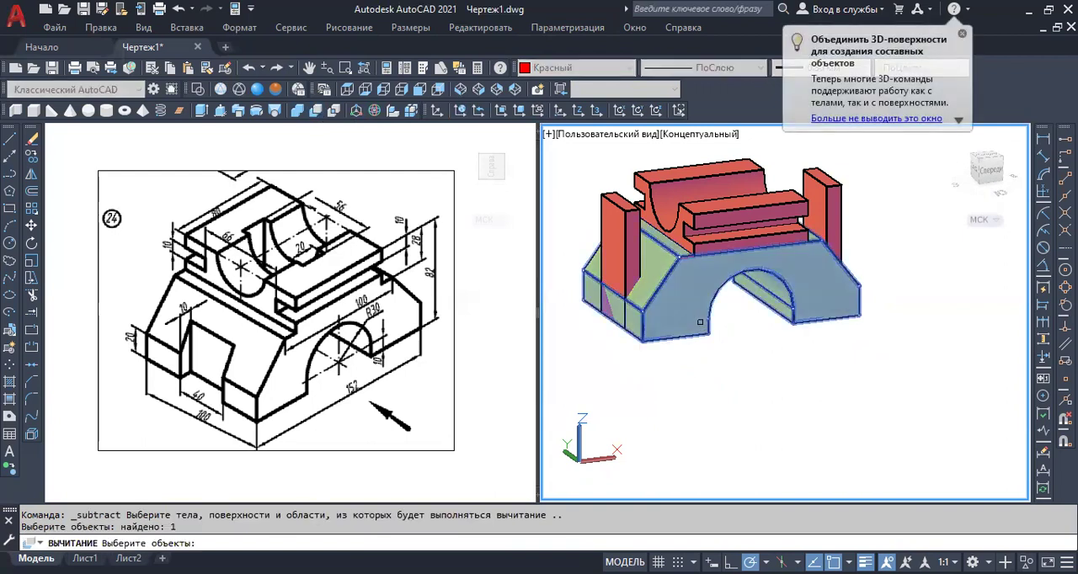
pyautogui.press('Return')
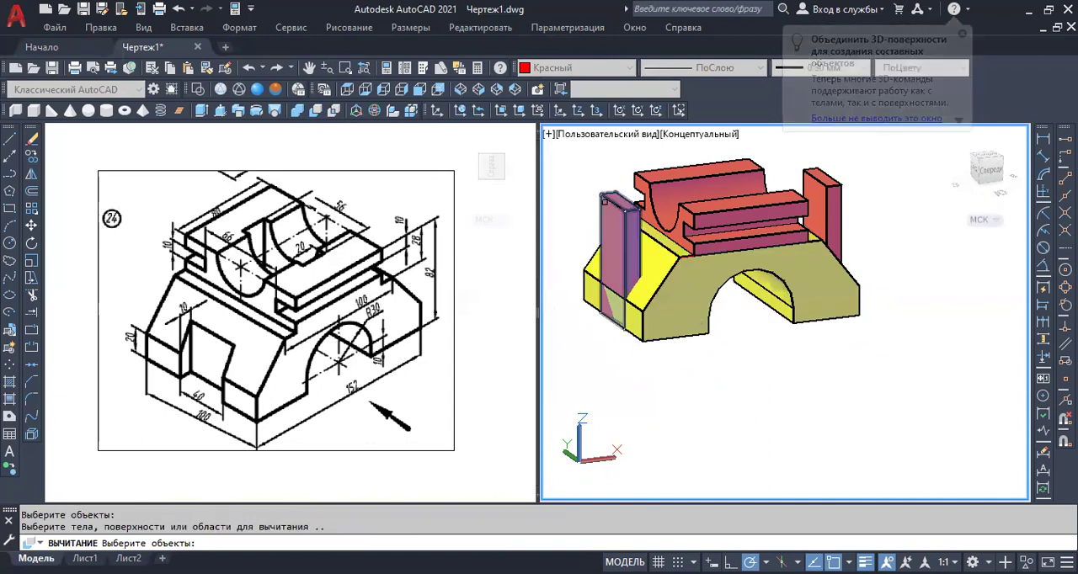
pyautogui.click(601, 199)
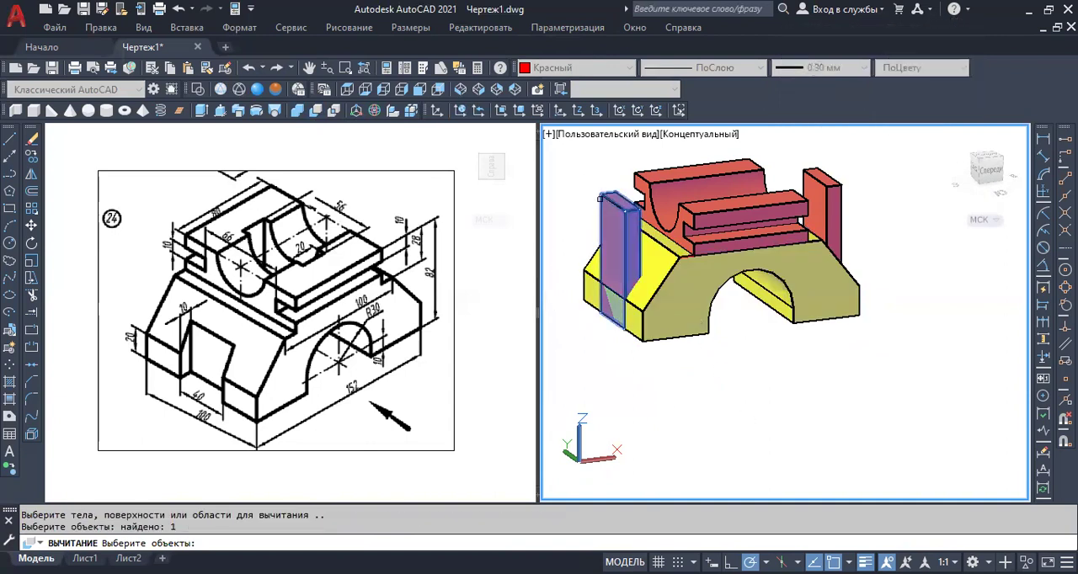
pyautogui.click(838, 191)
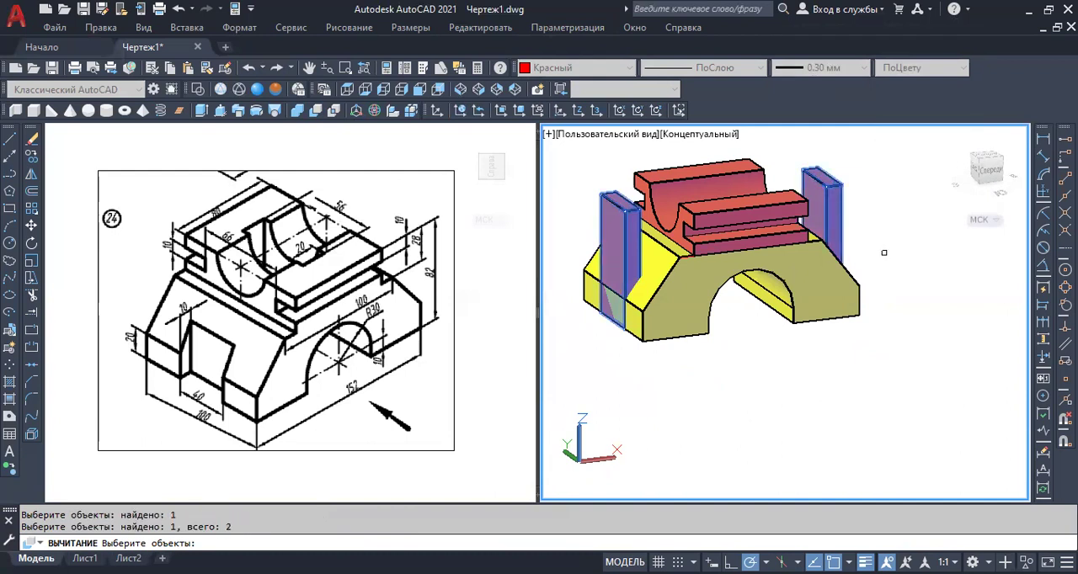
pyautogui.press('Return')
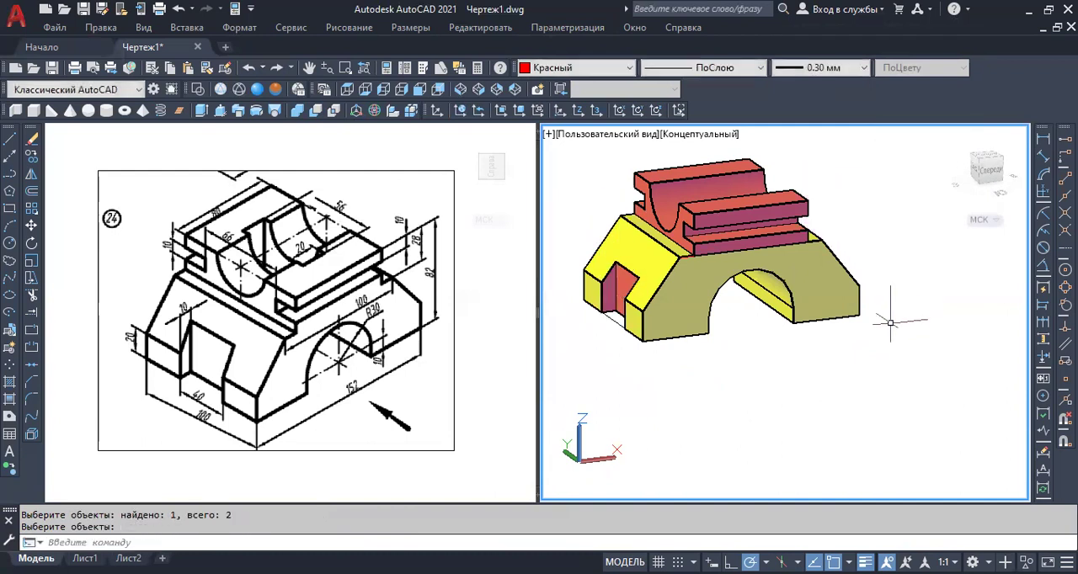
# Erase the two leftover lines spanning the notch along the bottom edge of the base's near sloped end.
pyautogui.keyDown('shift'); pyautogui.moveTo(684, 339); pyautogui.dragTo(703, 352, button='middle'); pyautogui.keyUp('shift')
pyautogui.scroll(4, 645, 318)
pyautogui.click(641, 340)
pyautogui.press('Delete')
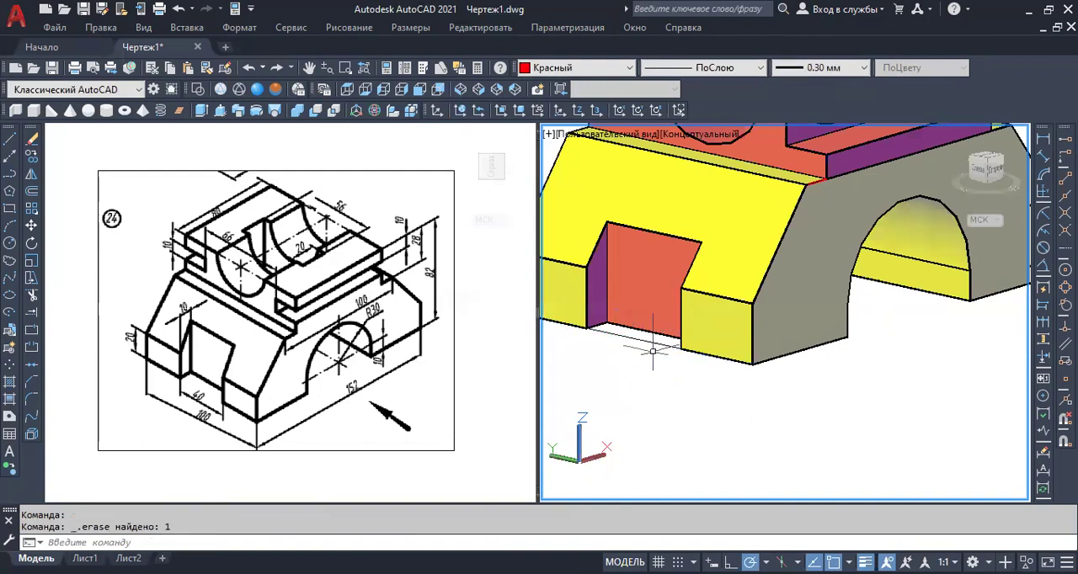
pyautogui.click(642, 341)
pyautogui.press('Delete')
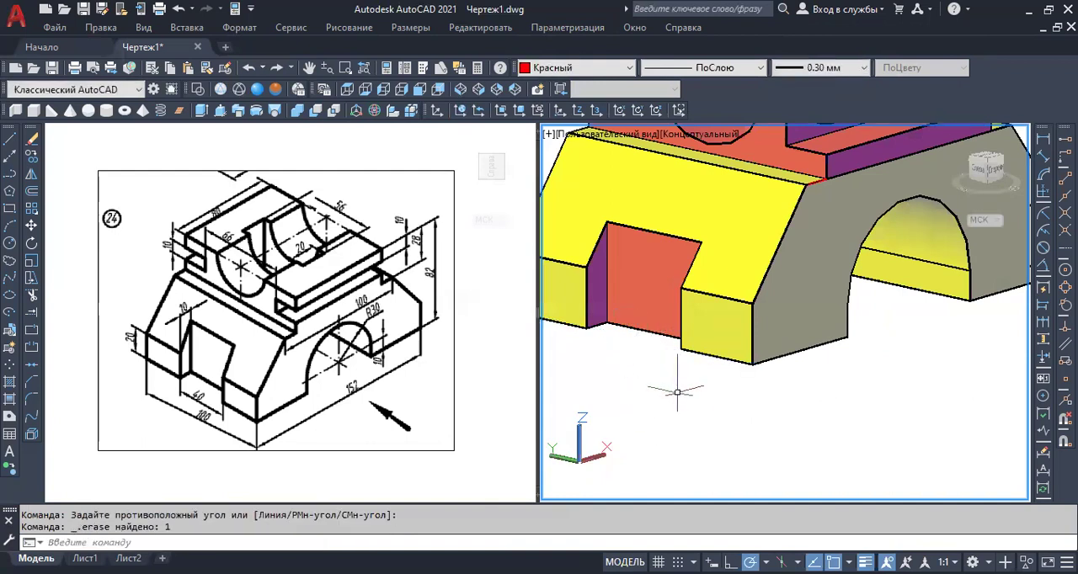
# Erase the leftover line spanning the notch along the bottom edge of the base's far sloped end.
pyautogui.scroll(-4, 684, 412)
pyautogui.keyDown('shift'); pyautogui.moveTo(821, 391); pyautogui.dragTo(836, 403, button='middle'); pyautogui.keyUp('shift')
pyautogui.scroll(4, 836, 403)
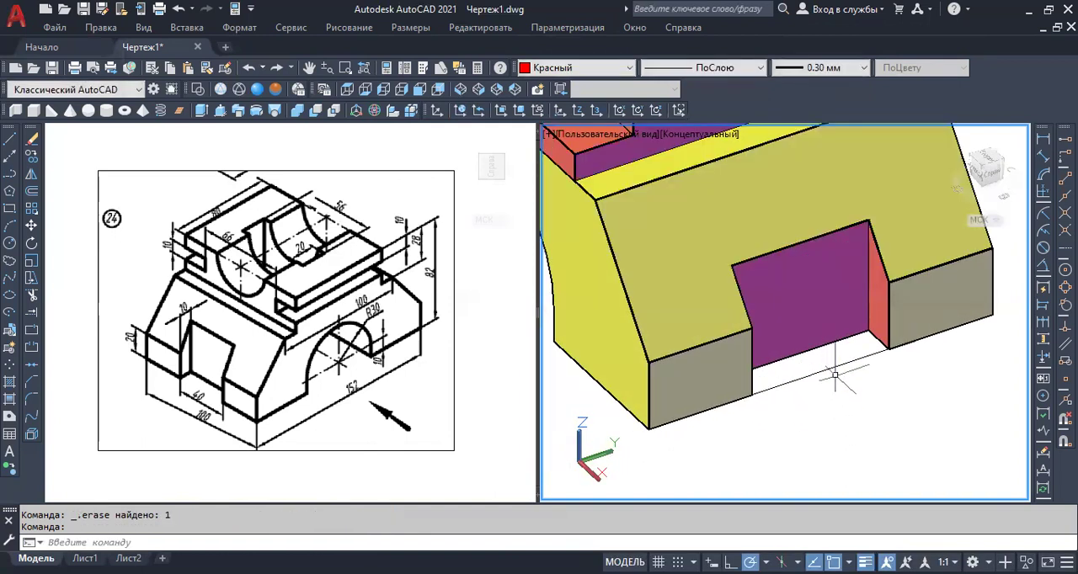
pyautogui.click(830, 367)
pyautogui.click(814, 386)
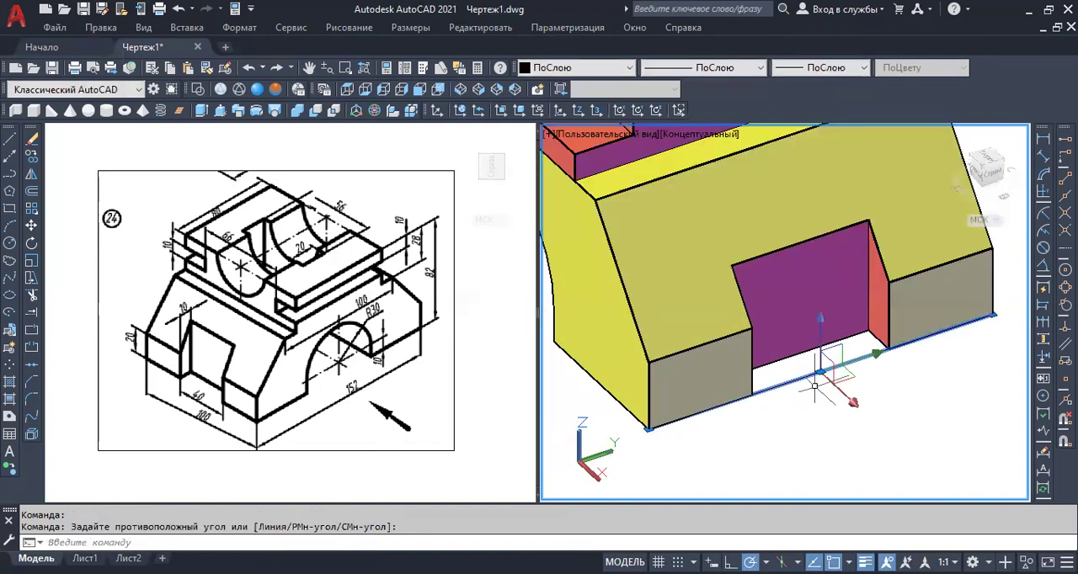
pyautogui.press('Delete')
# Examine the notched base and grooved upper block from all sides for remaining construction lines.
pyautogui.scroll(-3, 817, 385)
pyautogui.keyDown('shift'); pyautogui.moveTo(713, 415); pyautogui.dragTo(933, 375, button='middle'); pyautogui.keyUp('shift')
pyautogui.scroll(-3, 796, 330)
pyautogui.moveTo(754, 307); pyautogui.dragTo(782, 370, button='middle')
pyautogui.scroll(5, 758, 373)
pyautogui.scroll(-5, 784, 368)
pyautogui.scroll(4, 802, 341)
pyautogui.moveTo(799, 324); pyautogui.dragTo(782, 352, button='middle')
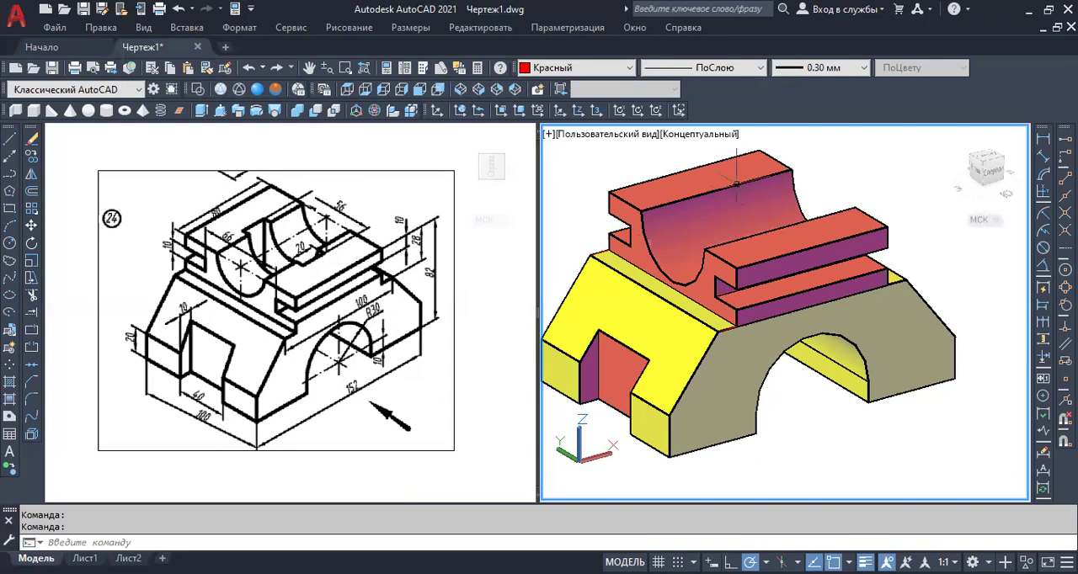
pyautogui.scroll(-3, 840, 402)
pyautogui.moveTo(830, 404); pyautogui.dragTo(791, 419, button='middle')
# Union the red grooved upper block and the yellow arched base into one solid.
pyautogui.click(813, 256)
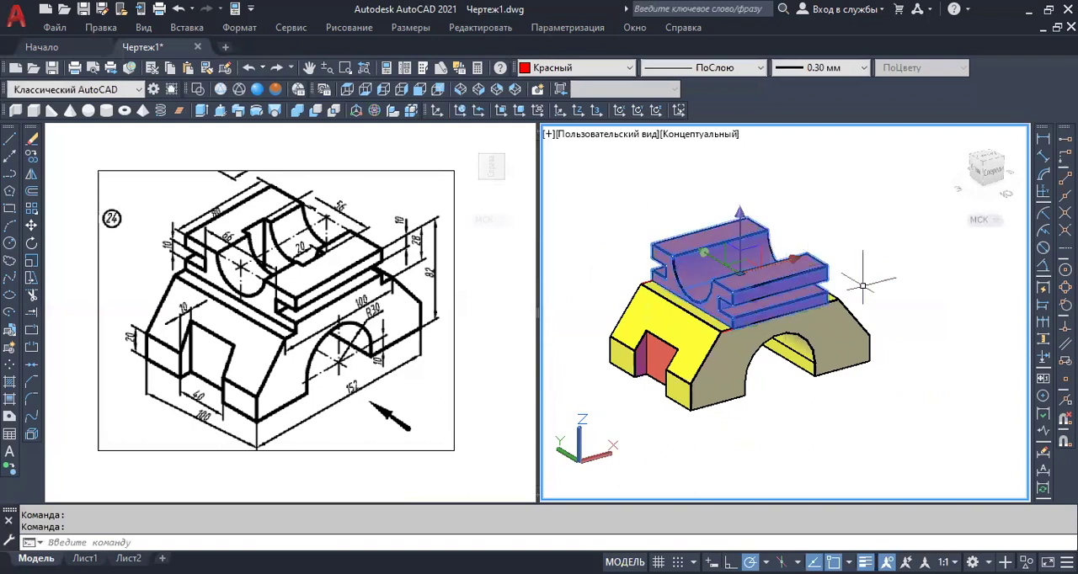
pyautogui.click(844, 321)
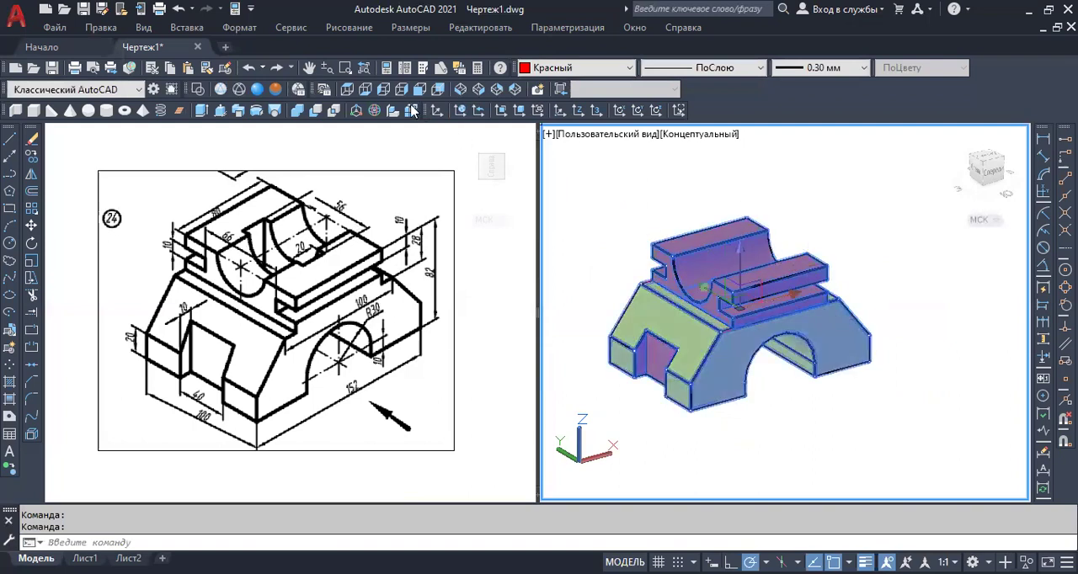
pyautogui.click(298, 112)
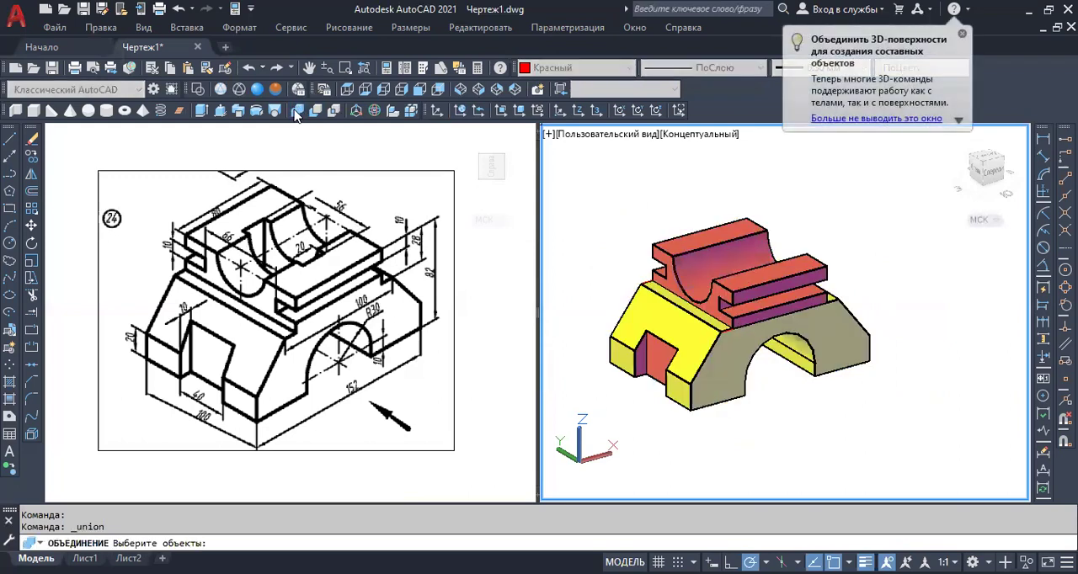
pyautogui.click(854, 217)
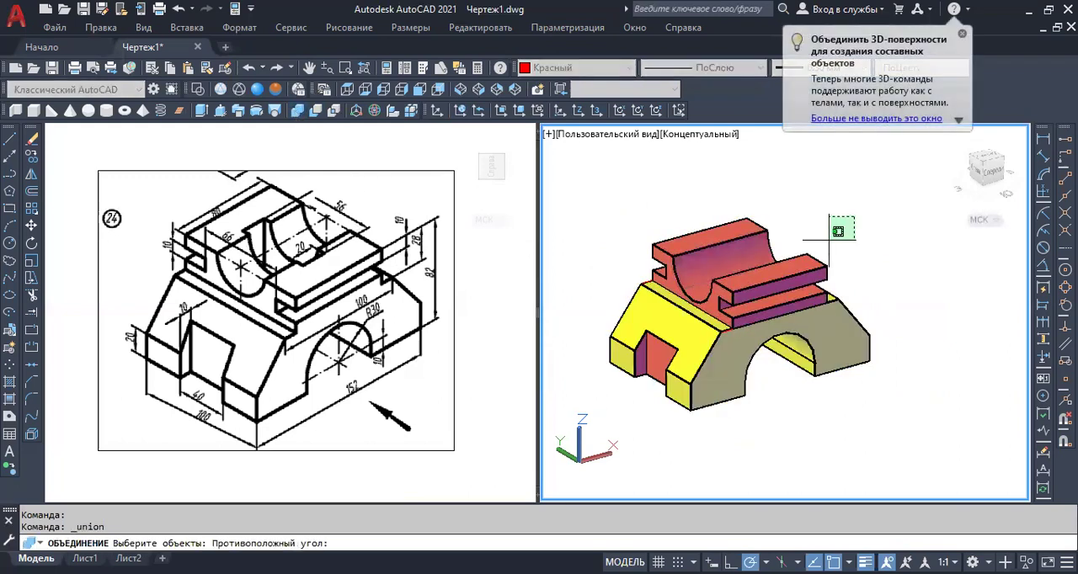
pyautogui.click(650, 417)
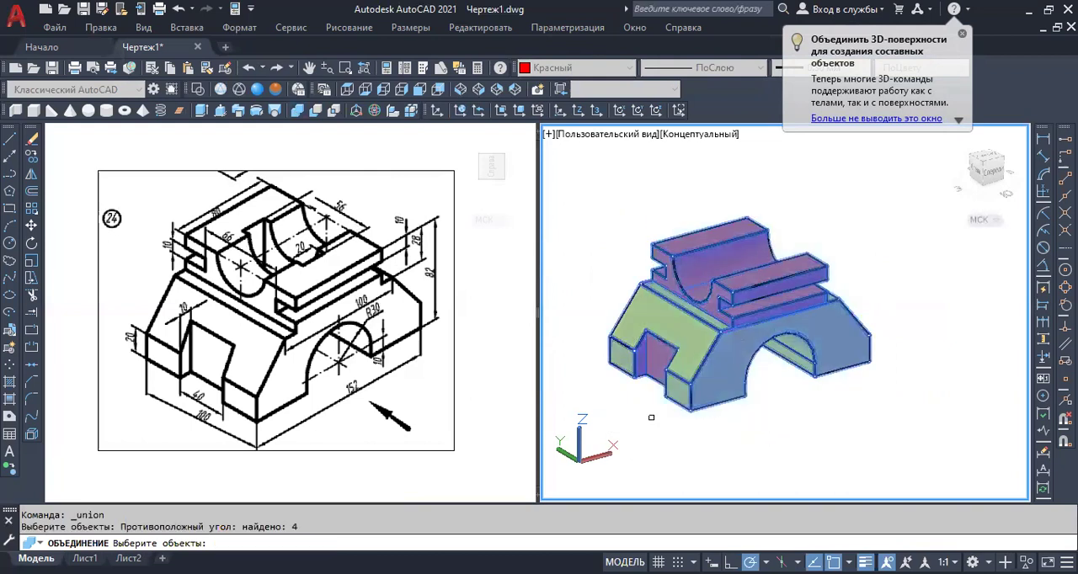
pyautogui.press('Return')
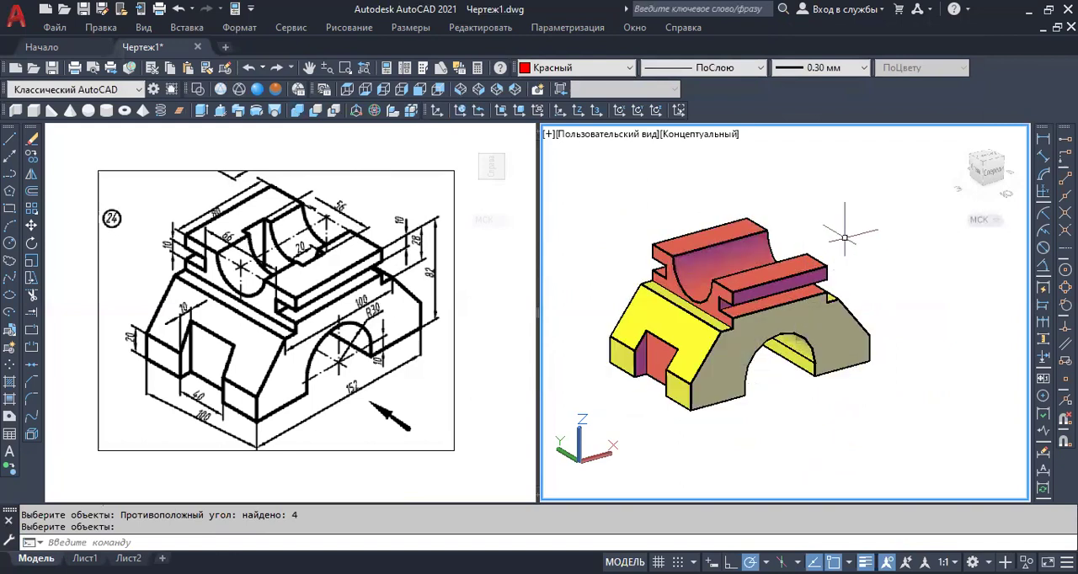
# Change the color of the united solid to yellow (Желтый) and clear the selection.
pyautogui.press('Return')
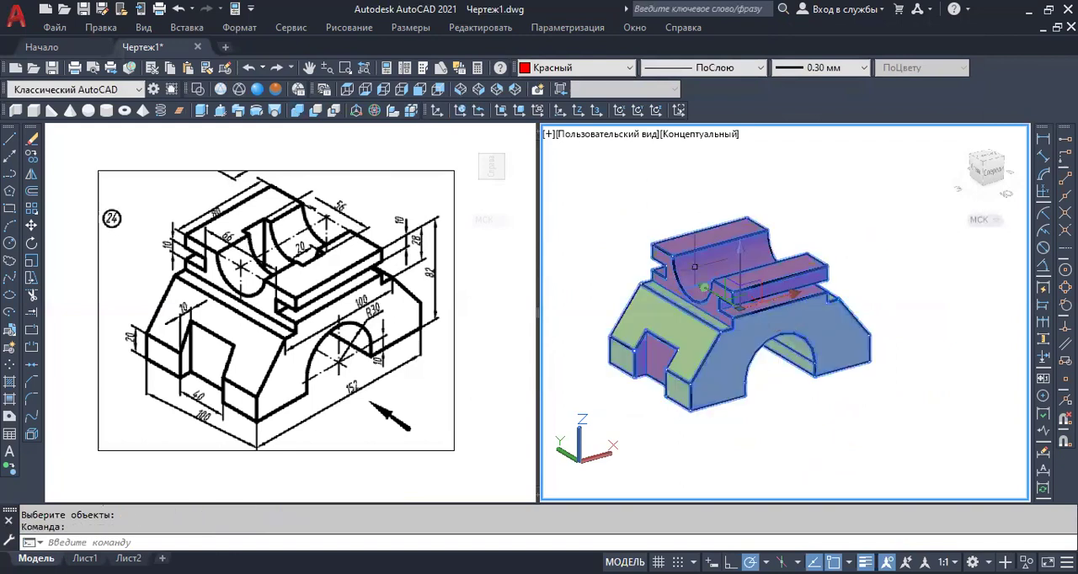
pyautogui.click(587, 74)
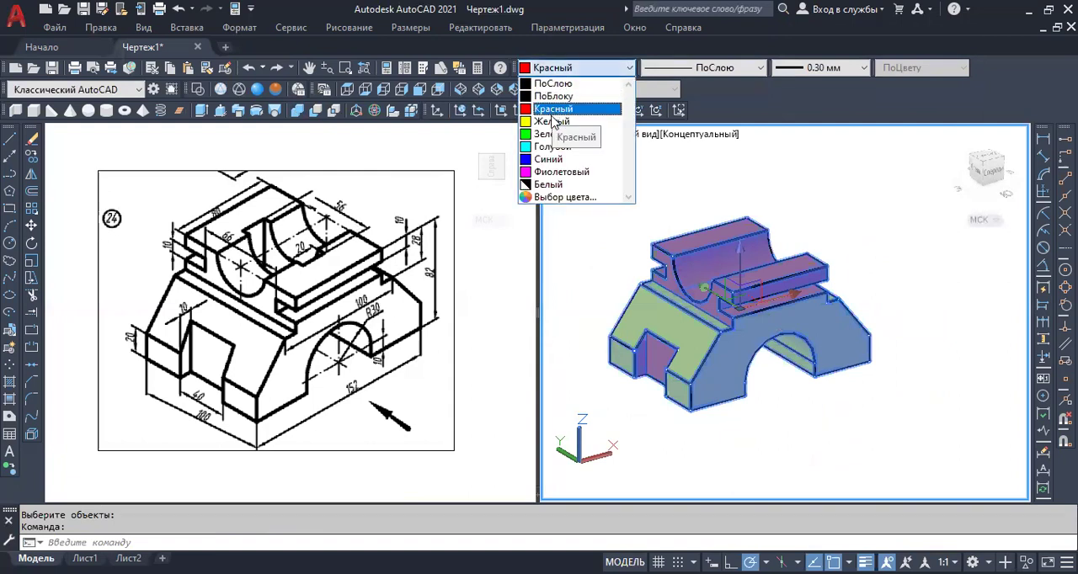
pyautogui.click(547, 126)
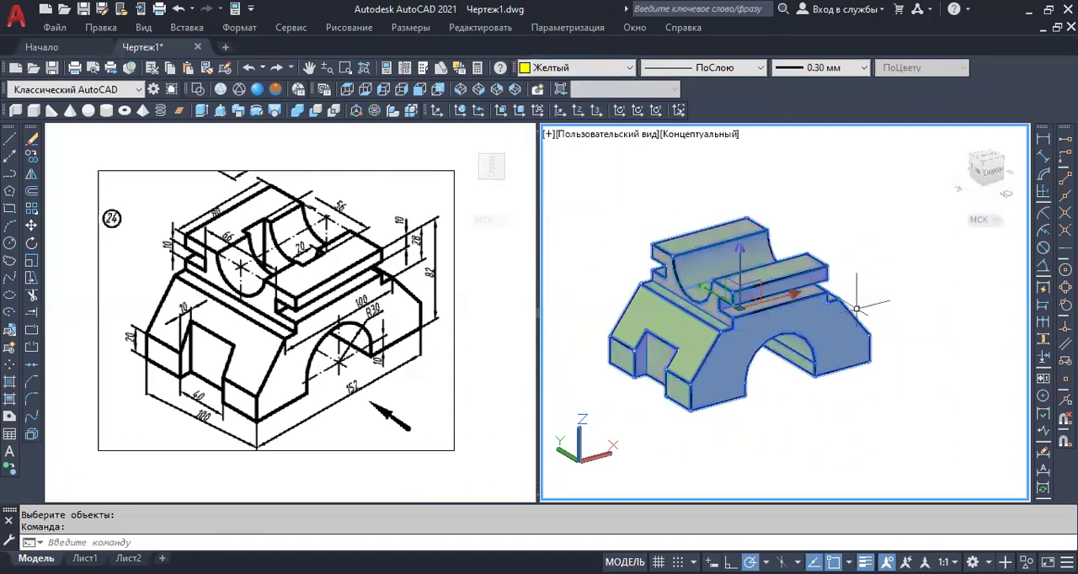
pyautogui.press('Escape')
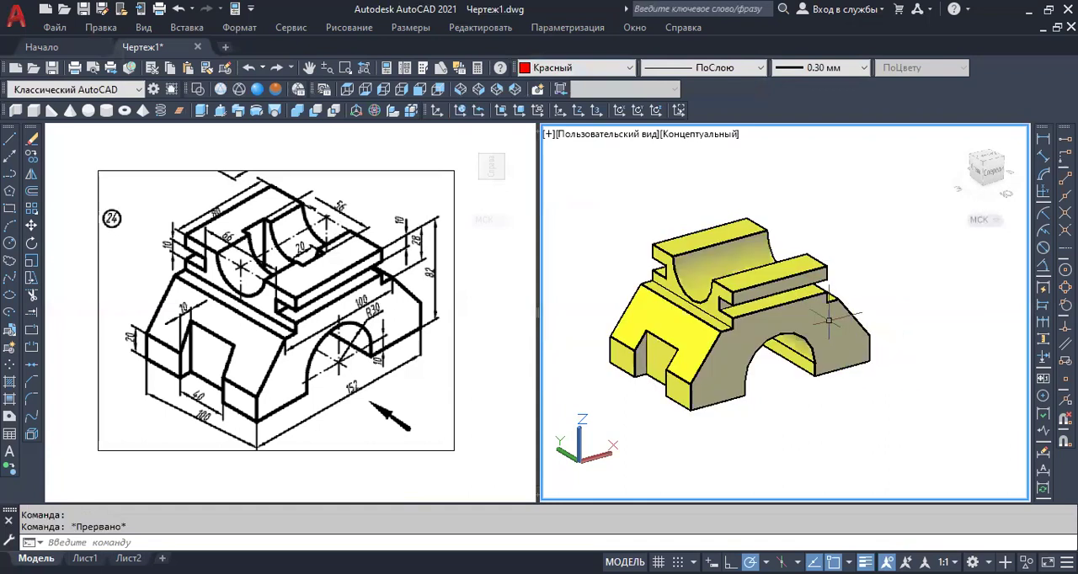
pyautogui.scroll(1, 825, 320)
pyautogui.scroll(-2, 819, 337)
pyautogui.scroll(2, 780, 354)
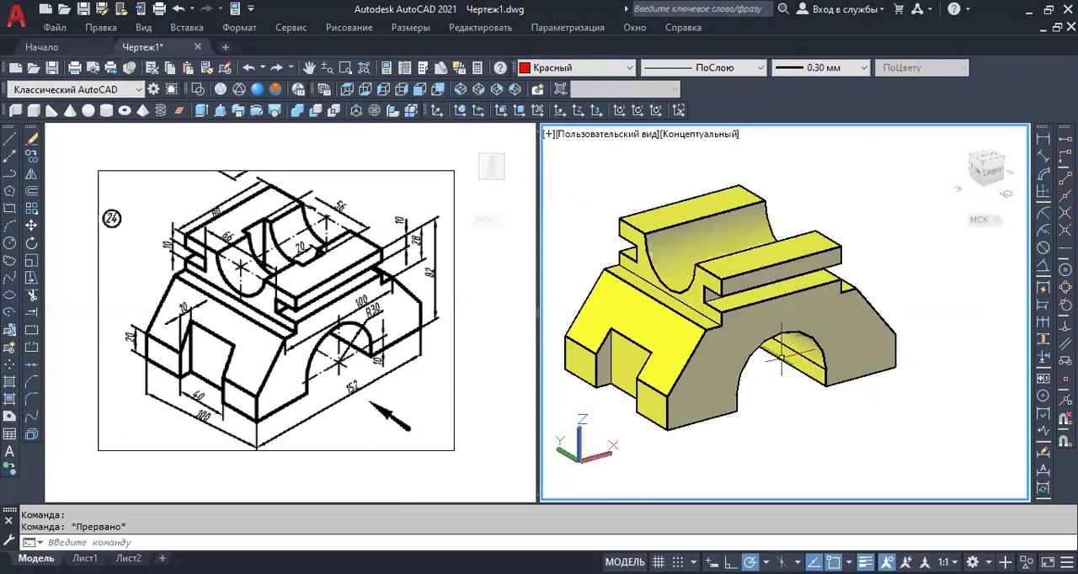
pyautogui.moveTo(781, 361); pyautogui.dragTo(805, 373, button='middle')
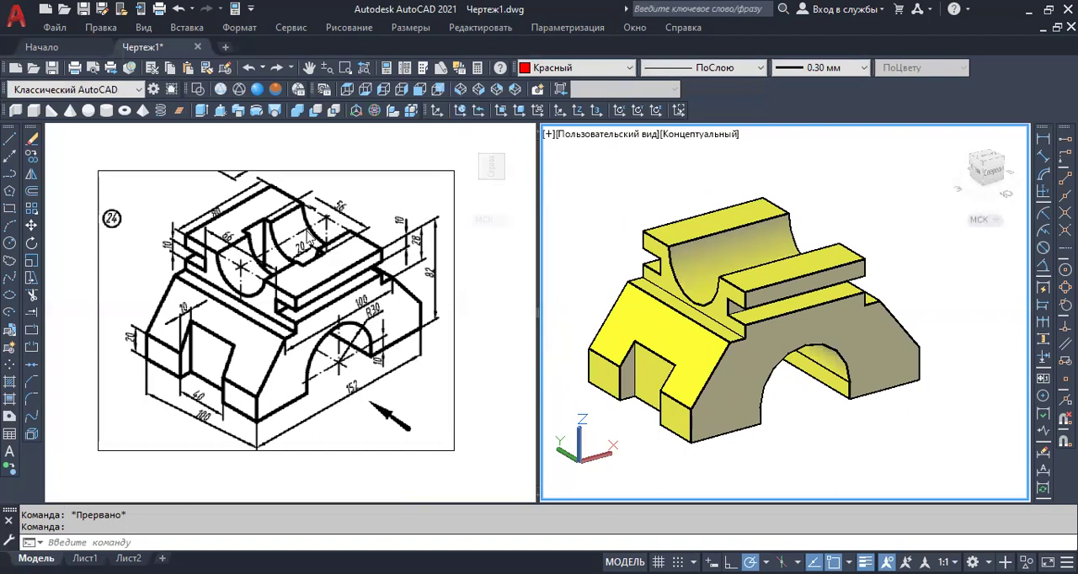
pyautogui.scroll(-2, 587, 256)
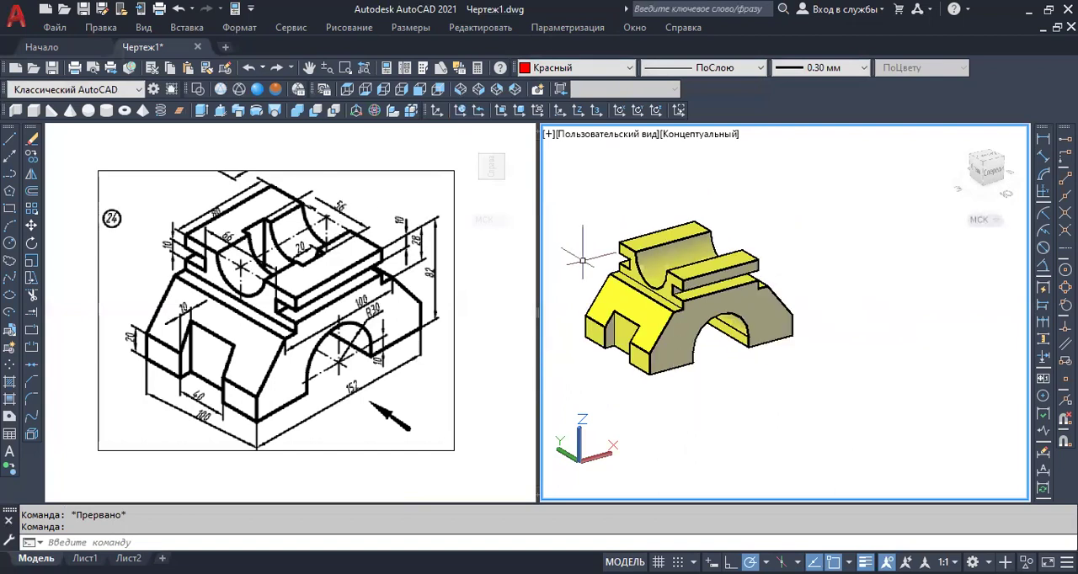
pyautogui.scroll(2, 722, 303)
pyautogui.moveTo(875, 280); pyautogui.dragTo(869, 264, button='middle')
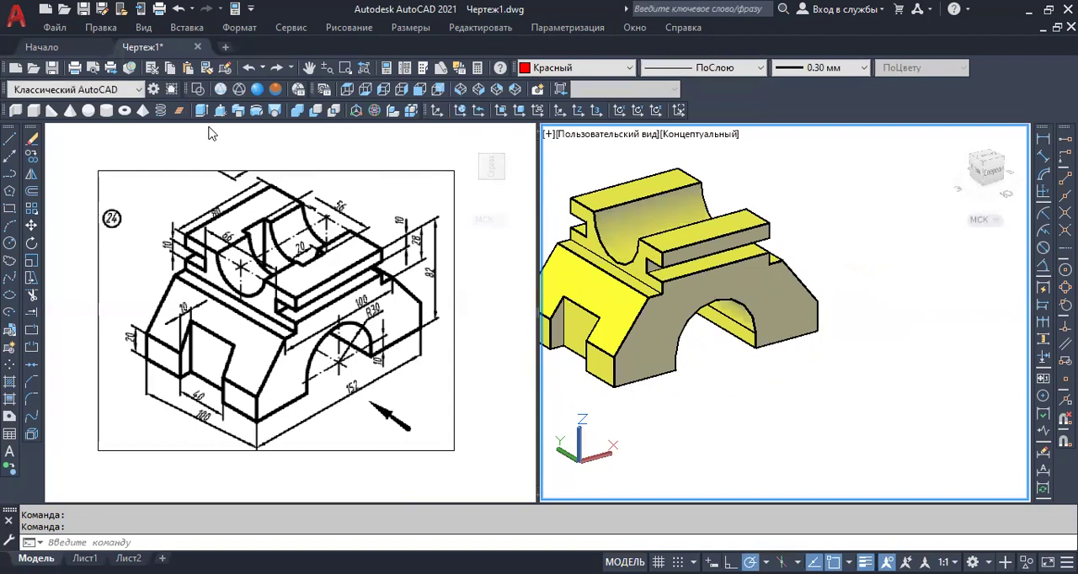
pyautogui.click(34, 111)
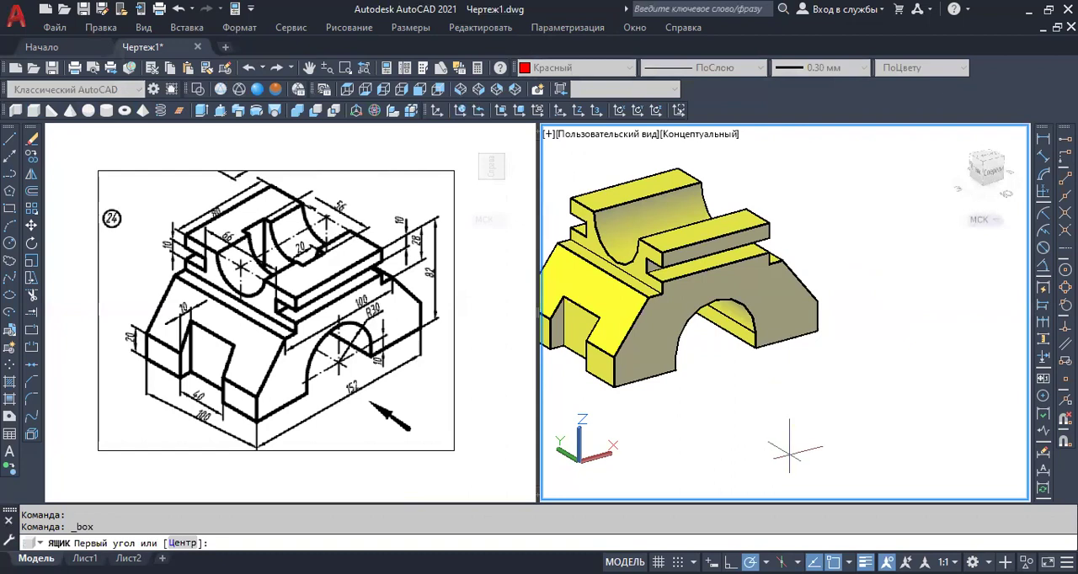
pyautogui.click(818, 456)
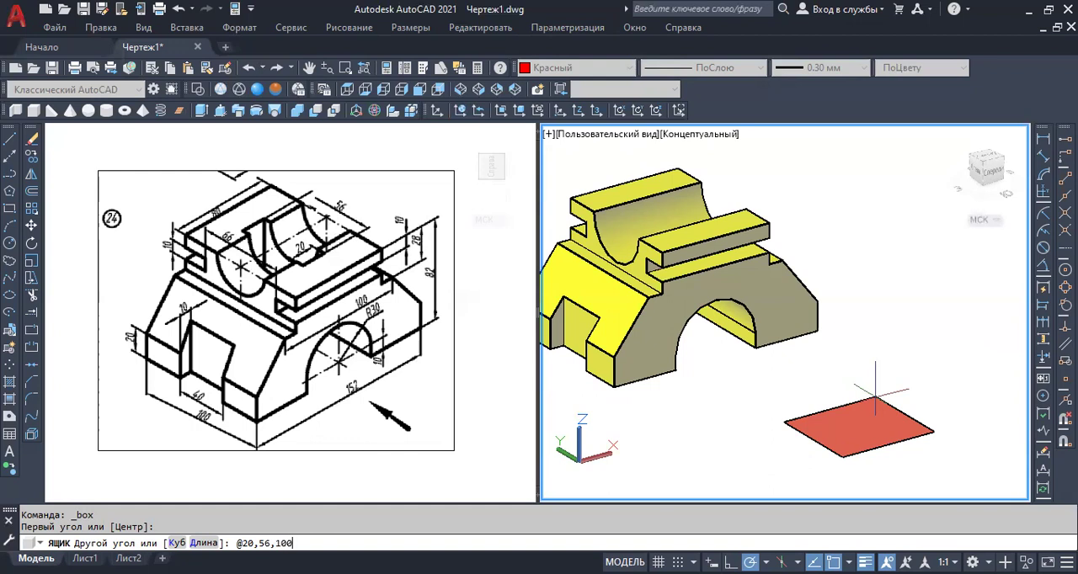
pyautogui.press('Return')
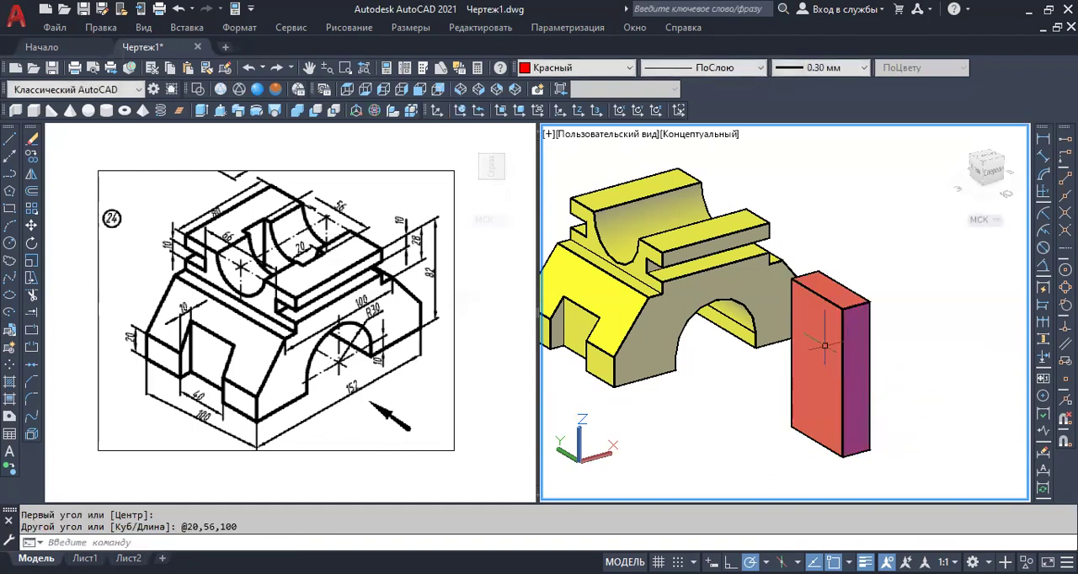
# Copy the box by the midpoint of its far short top edge to 3 units beyond the midpoint of the round groove's far top edge.
pyautogui.moveTo(909, 360); pyautogui.dragTo(928, 361, button='middle')
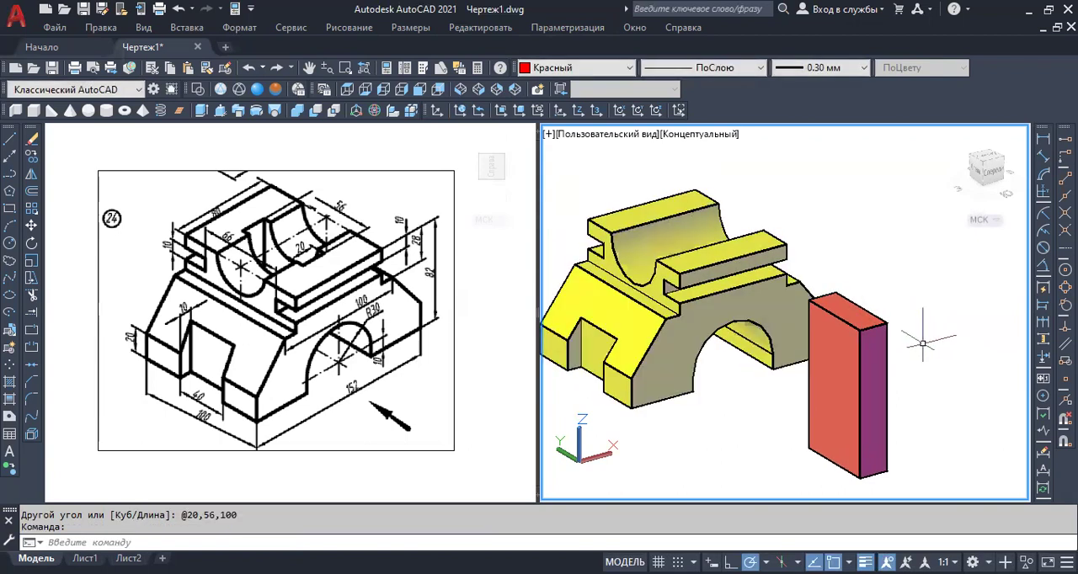
pyautogui.click(878, 420)
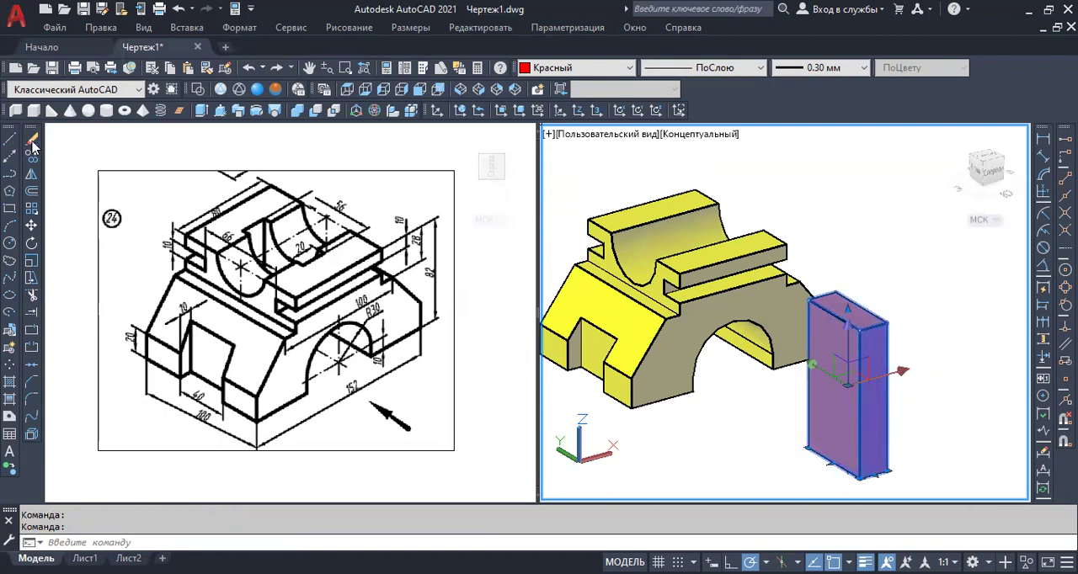
pyautogui.click(31, 166)
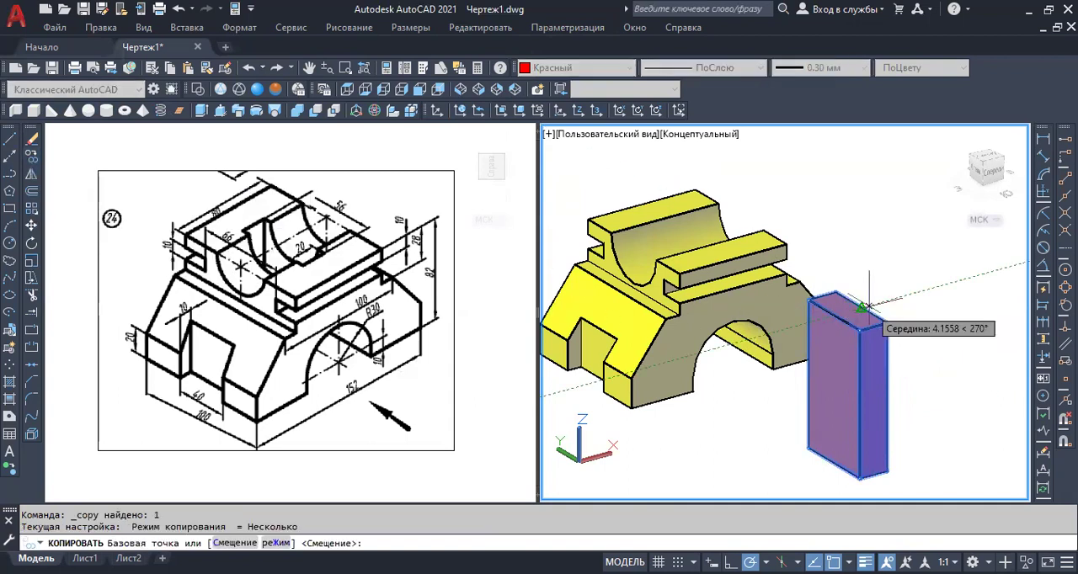
pyautogui.scroll(4, 863, 307)
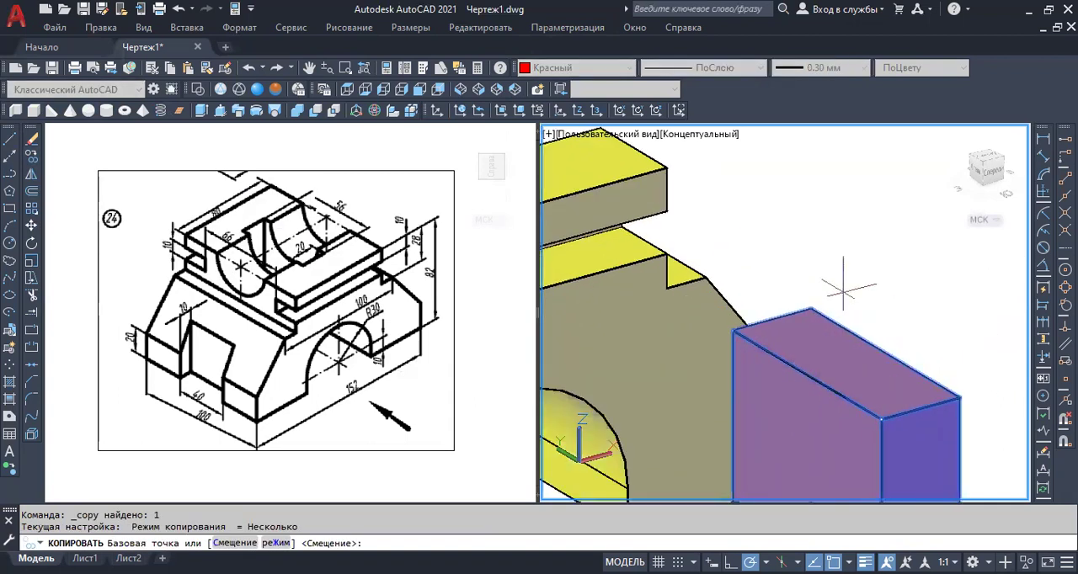
pyautogui.click(771, 320)
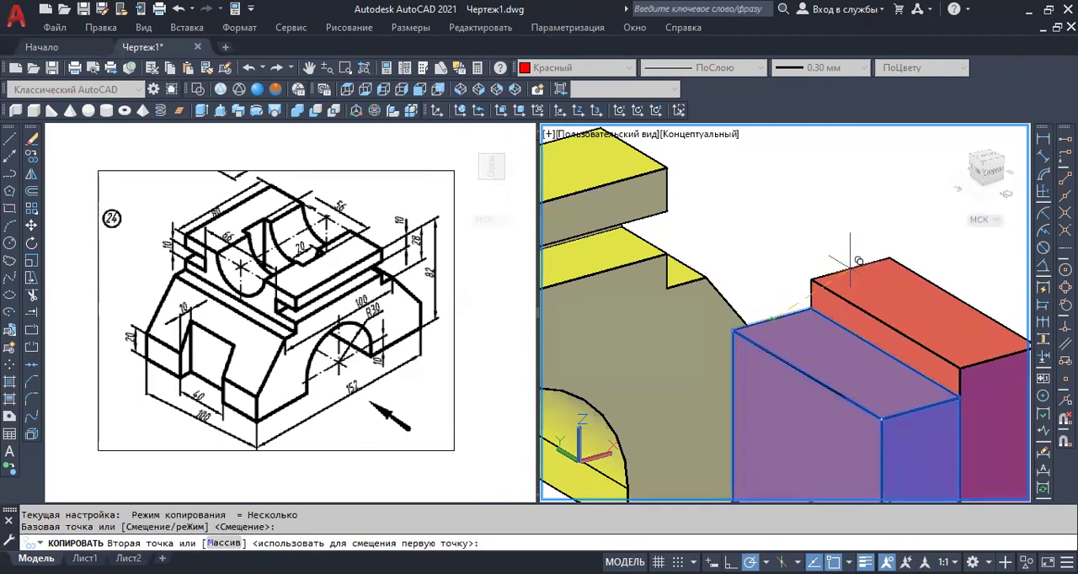
pyautogui.scroll(-4, 853, 248)
pyautogui.scroll(4, 665, 221)
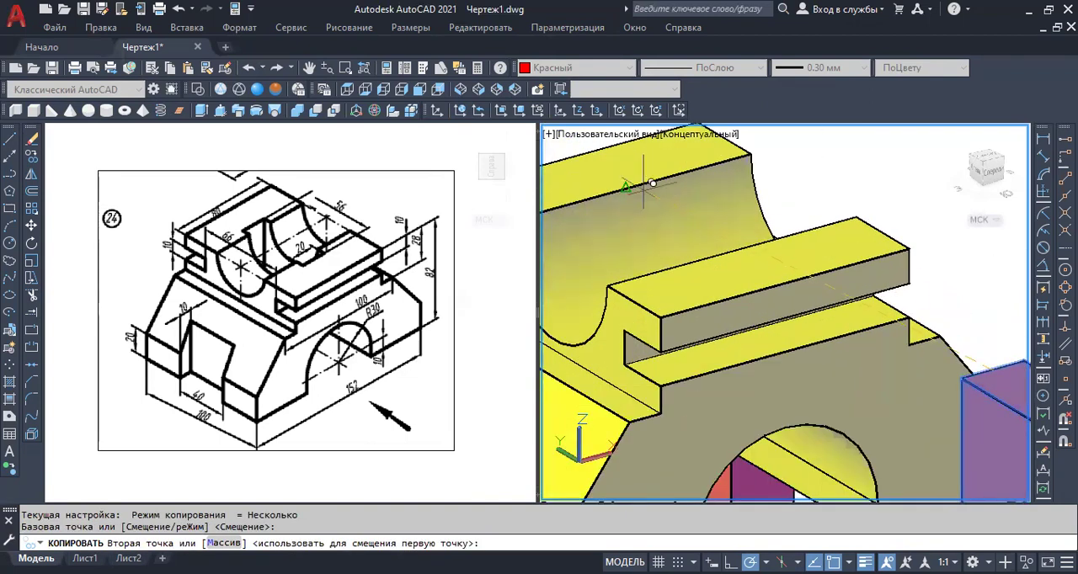
pyautogui.moveTo(633, 182); pyautogui.dragTo(690, 234, button='middle')
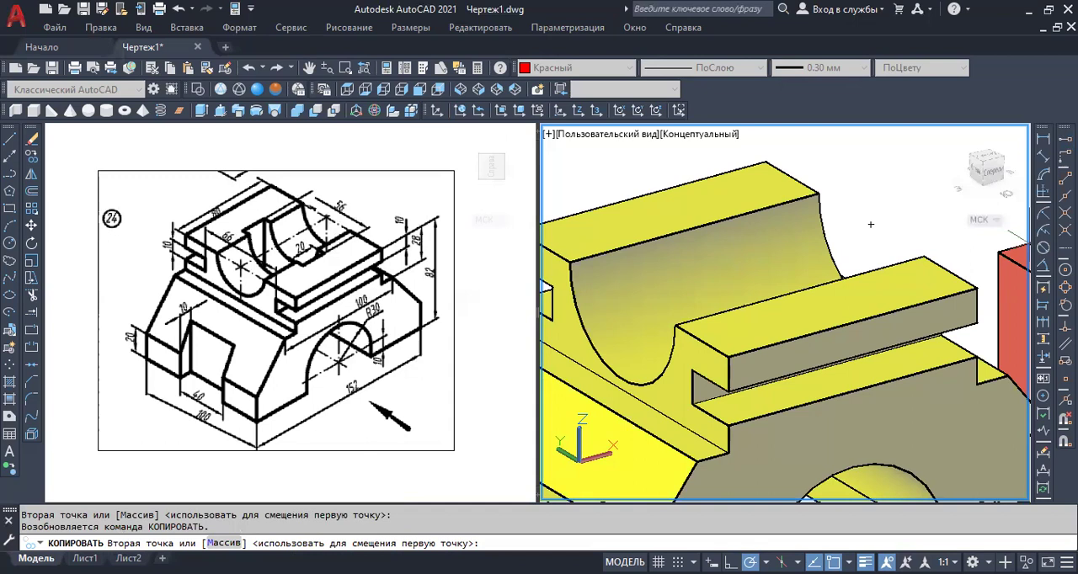
pyautogui.click(1065, 139)
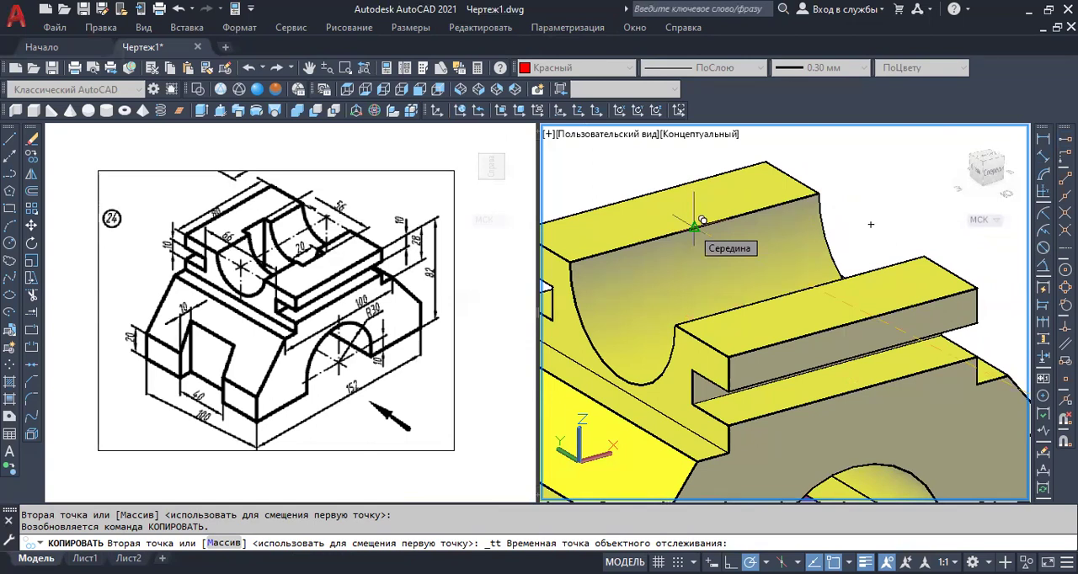
pyautogui.click(694, 222)
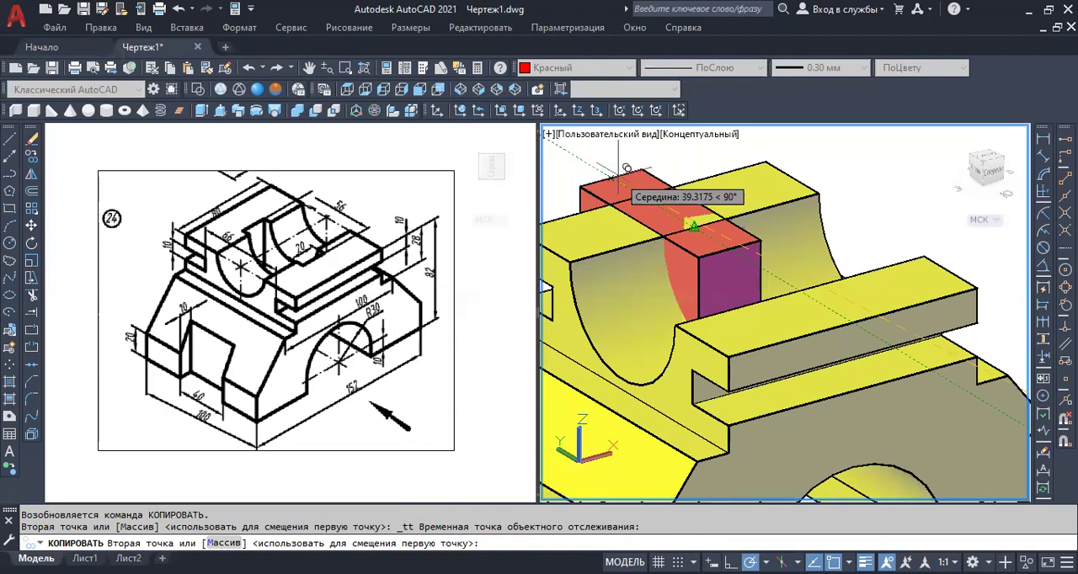
pyautogui.write('3')
pyautogui.press('Return')
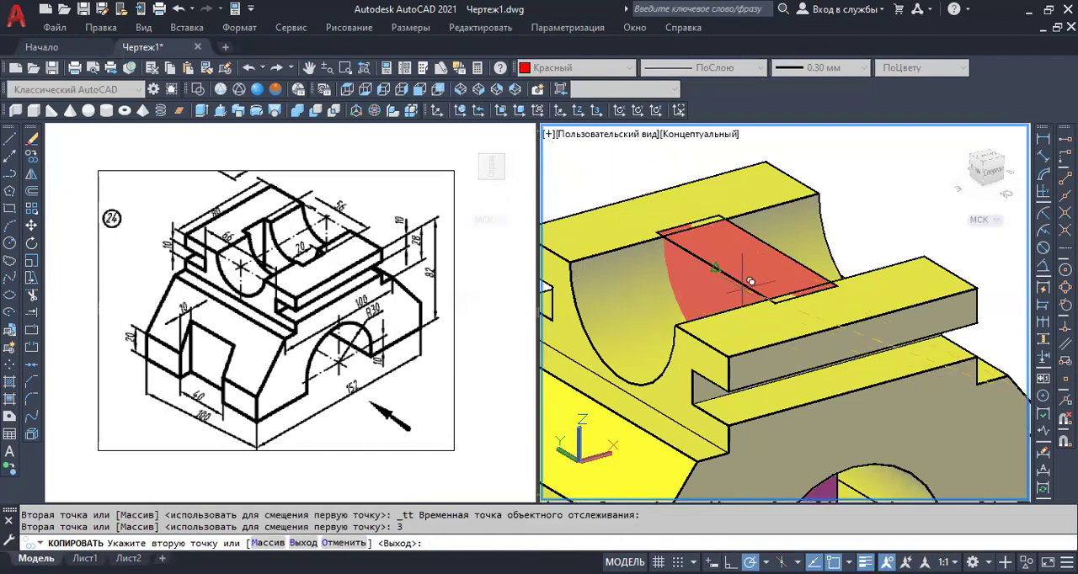
pyautogui.press('Escape')
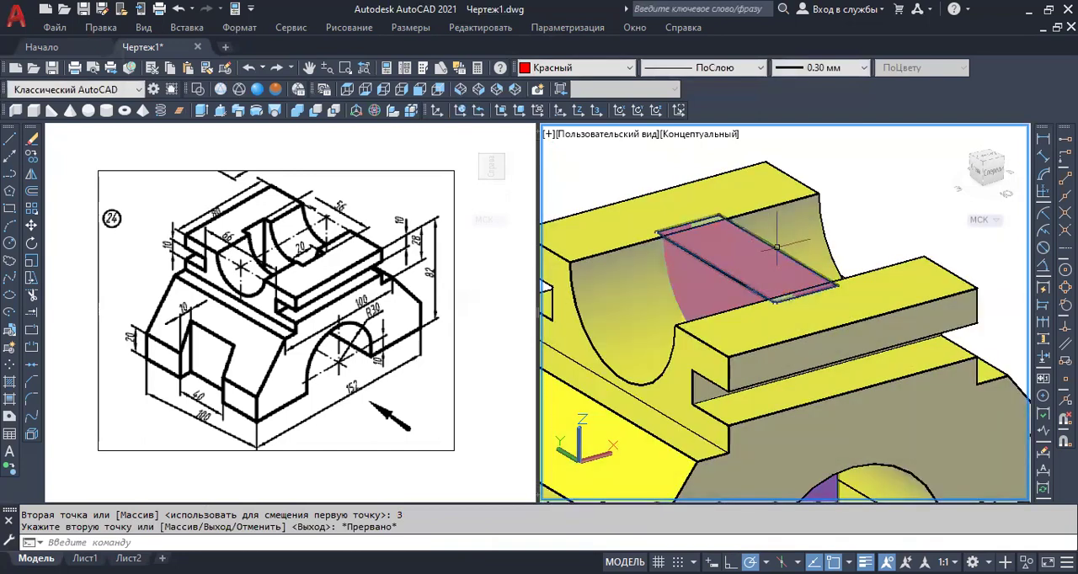
# Examine how the copied box sits across the round groove and extends down through the part.
pyautogui.keyDown('shift'); pyautogui.moveTo(768, 244); pyautogui.dragTo(776, 354, button='middle'); pyautogui.keyUp('shift')
pyautogui.scroll(-5, 770, 302)
pyautogui.scroll(6, 789, 264)
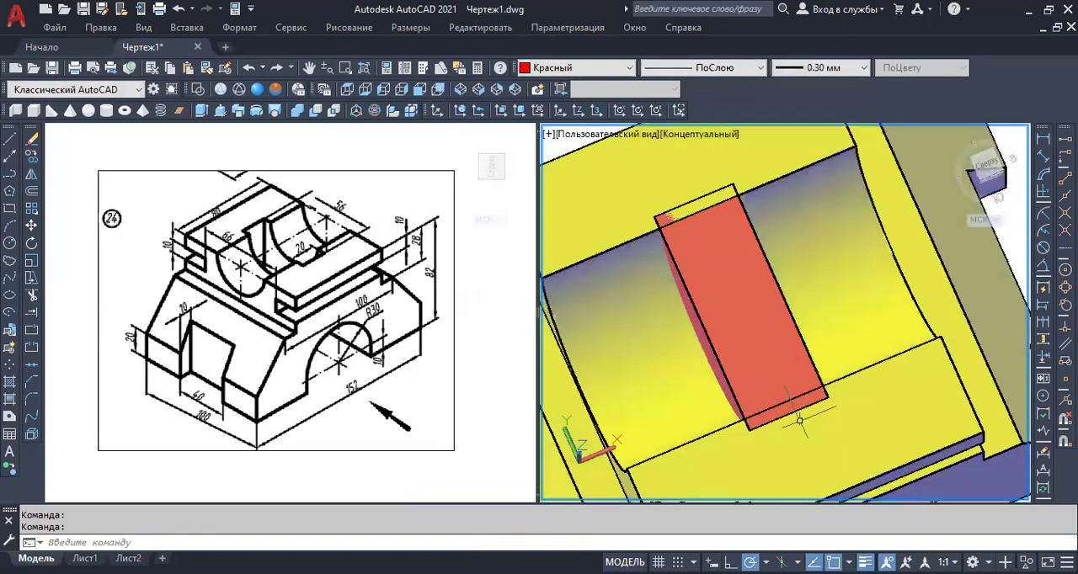
pyautogui.scroll(-3, 780, 386)
pyautogui.keyDown('shift'); pyautogui.moveTo(781, 385); pyautogui.dragTo(807, 371, button='middle'); pyautogui.keyUp('shift')
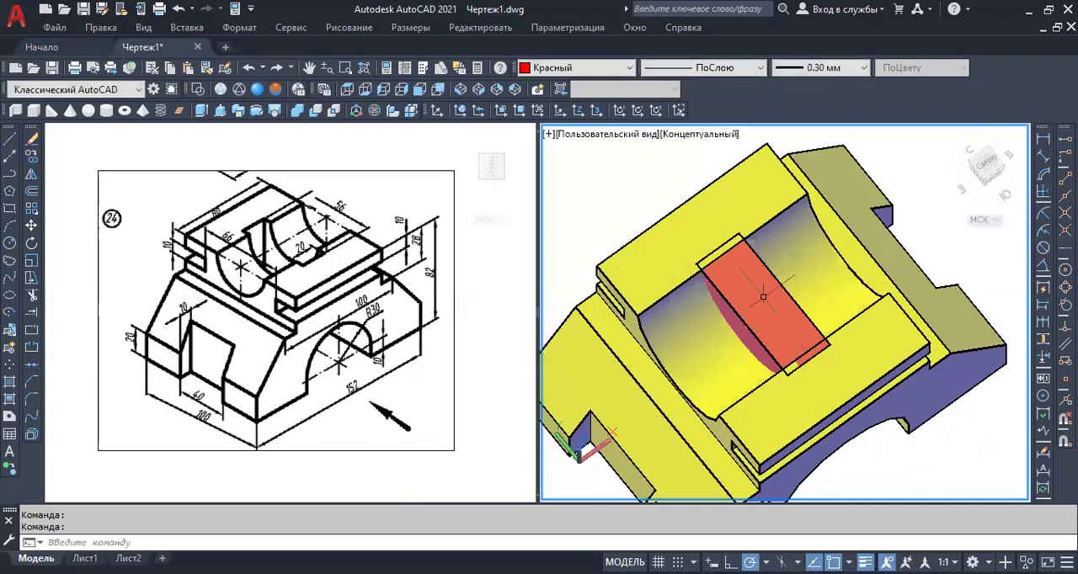
pyautogui.scroll(2, 744, 243)
pyautogui.scroll(2, 744, 242)
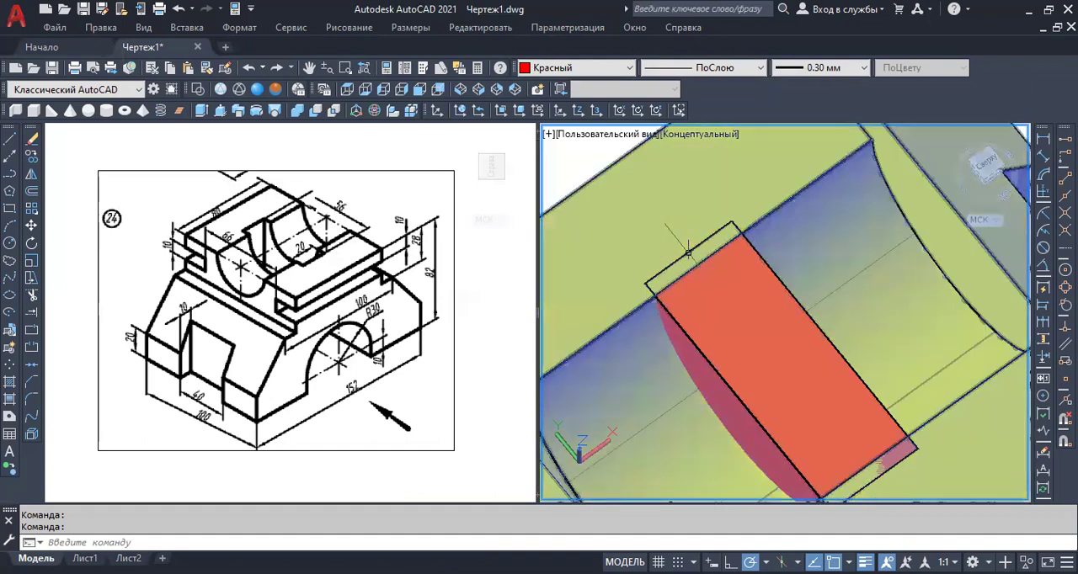
pyautogui.scroll(-2, 741, 307)
pyautogui.keyDown('shift'); pyautogui.moveTo(790, 354); pyautogui.dragTo(822, 348, button='middle'); pyautogui.keyUp('shift')
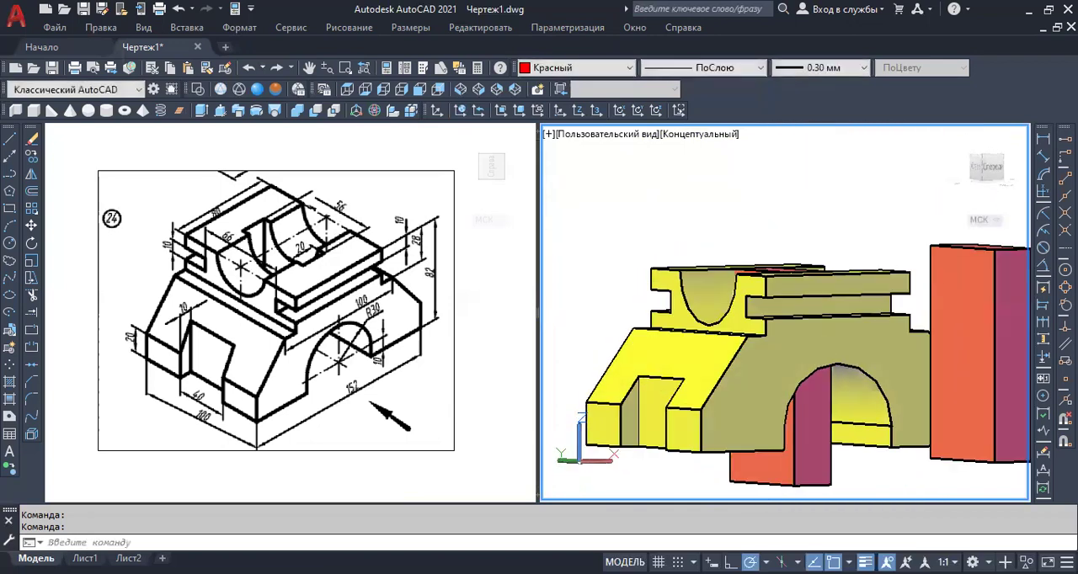
# Delete the original standalone red box beside the part, keeping the copy inside the round groove.
pyautogui.scroll(-2, 927, 320)
pyautogui.scroll(1, 941, 332)
pyautogui.moveTo(940, 333); pyautogui.dragTo(908, 307, button='middle')
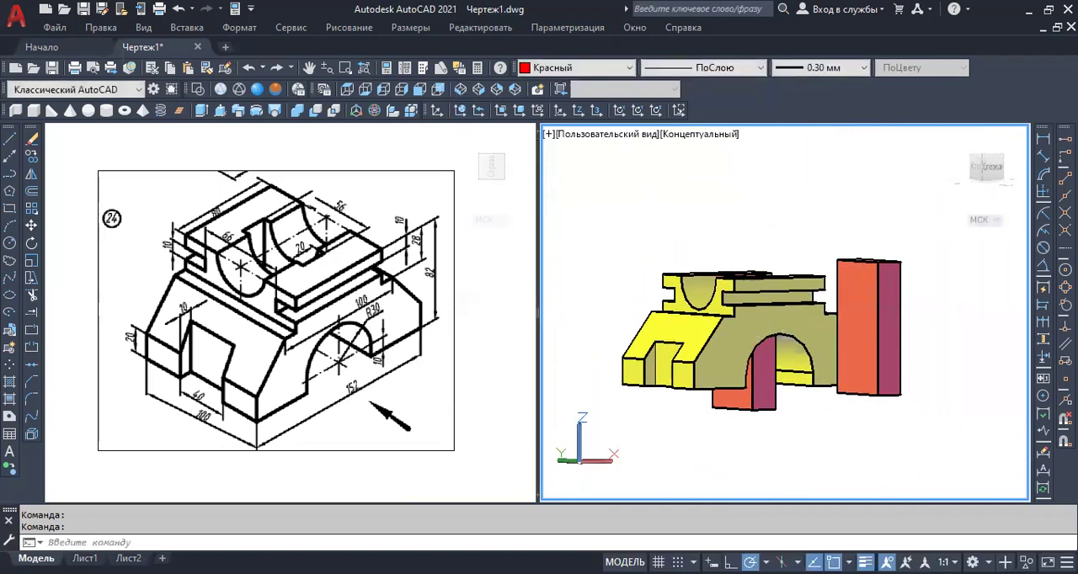
pyautogui.click(885, 308)
pyautogui.press('Delete')
# Subtract the copied red box from the yellow solid to cut a rectangular opening across the upper round groove.
pyautogui.scroll(4, 790, 339)
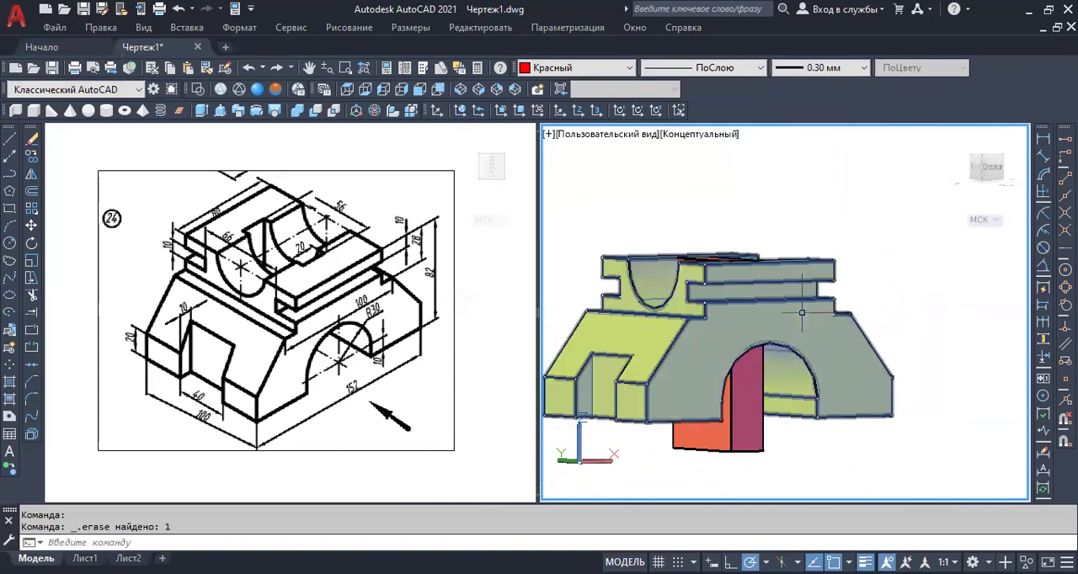
pyautogui.keyDown('shift'); pyautogui.moveTo(790, 339); pyautogui.dragTo(768, 354, button='middle'); pyautogui.keyUp('shift')
pyautogui.scroll(-4, 782, 363)
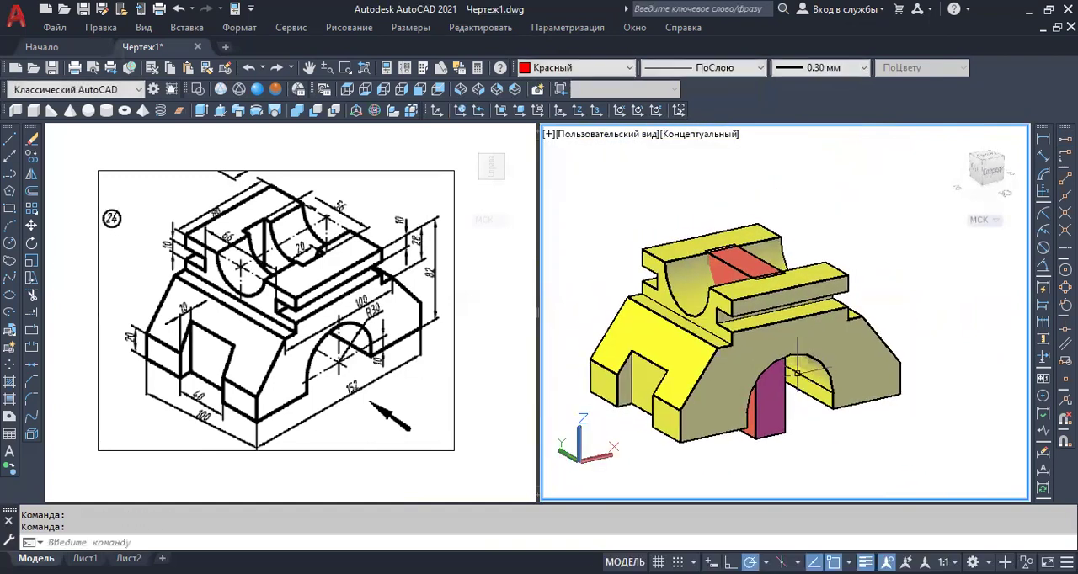
pyautogui.scroll(3, 762, 330)
pyautogui.press('Escape')
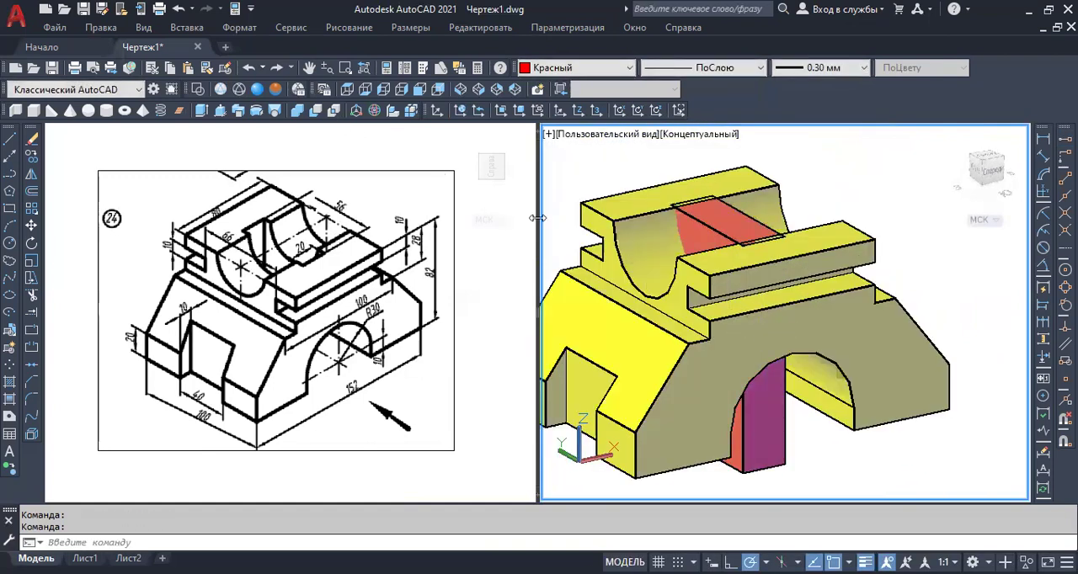
pyautogui.click(315, 110)
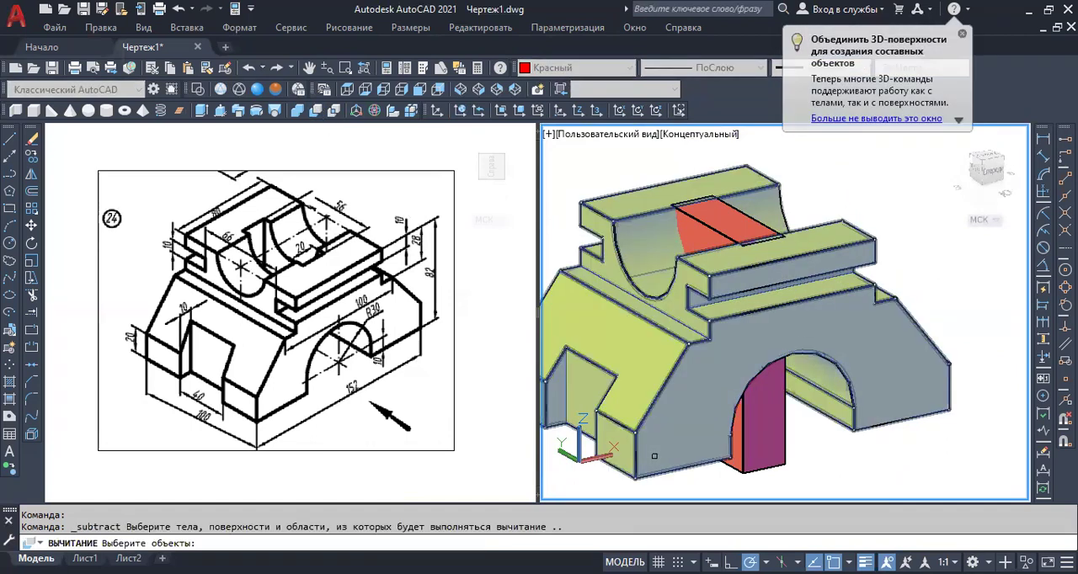
pyautogui.click(654, 455)
pyautogui.press('Return')
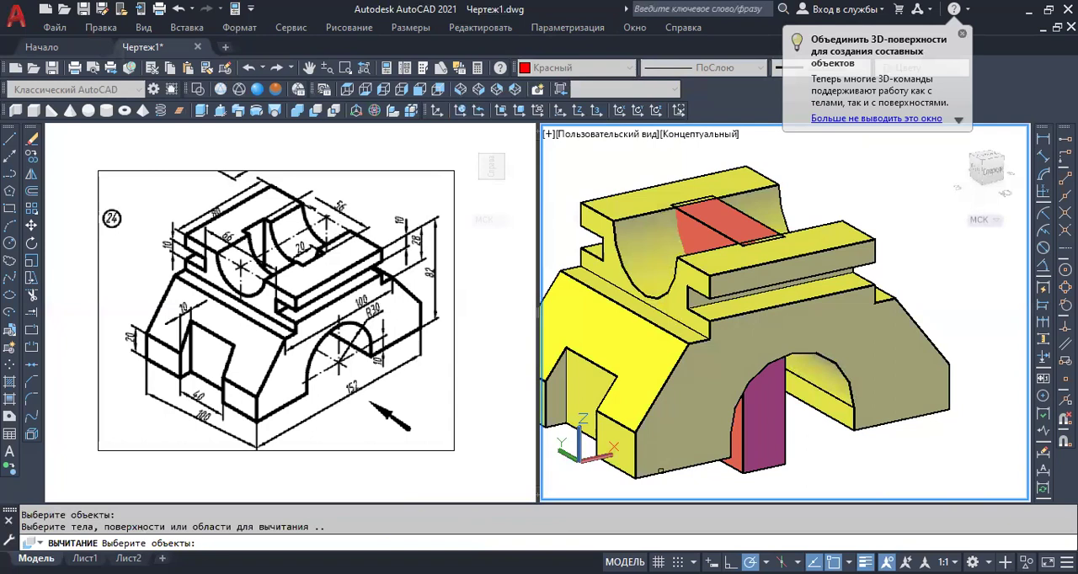
pyautogui.click(780, 452)
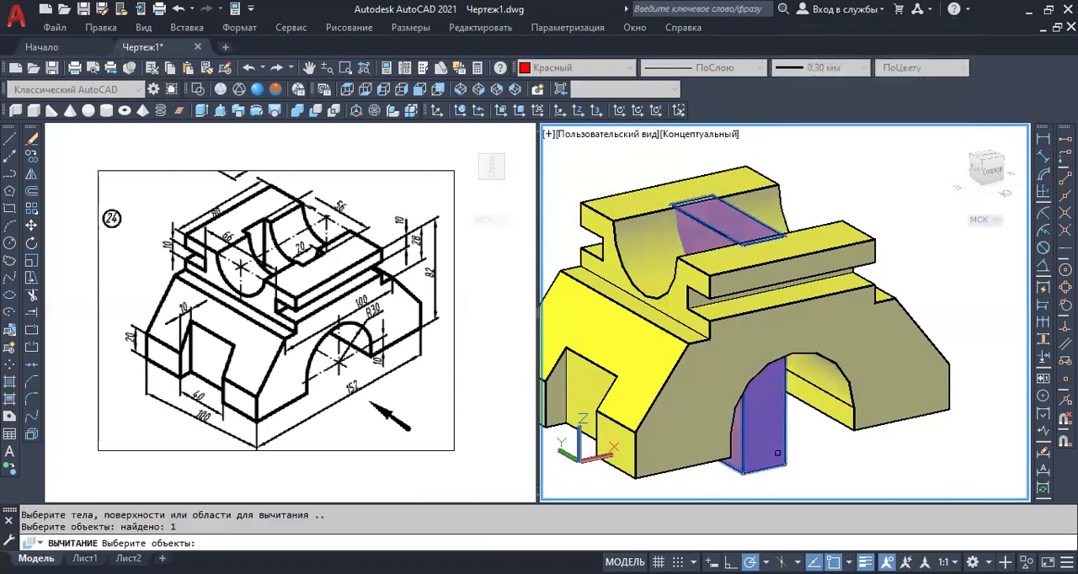
pyautogui.press('Return')
pyautogui.moveTo(700, 371)
pyautogui.keyDown('shift'); pyautogui.mouseDown(button='middle')
pyautogui.moveTo(700, 362)
pyautogui.moveTo(696, 406)
pyautogui.moveTo(721, 330)
pyautogui.moveTo(741, 359)
pyautogui.moveTo(727, 361)
pyautogui.moveTo(782, 360)
pyautogui.mouseUp(button='middle'); pyautogui.keyUp('shift')
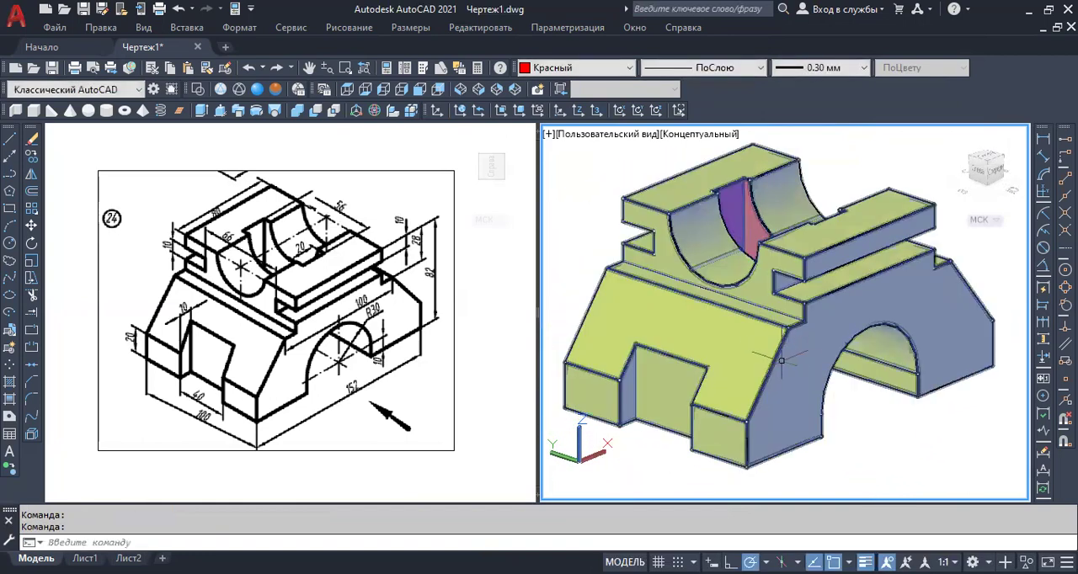
pyautogui.keyDown('shift'); pyautogui.moveTo(903, 456); pyautogui.dragTo(896, 450, button='middle'); pyautogui.keyUp('shift')
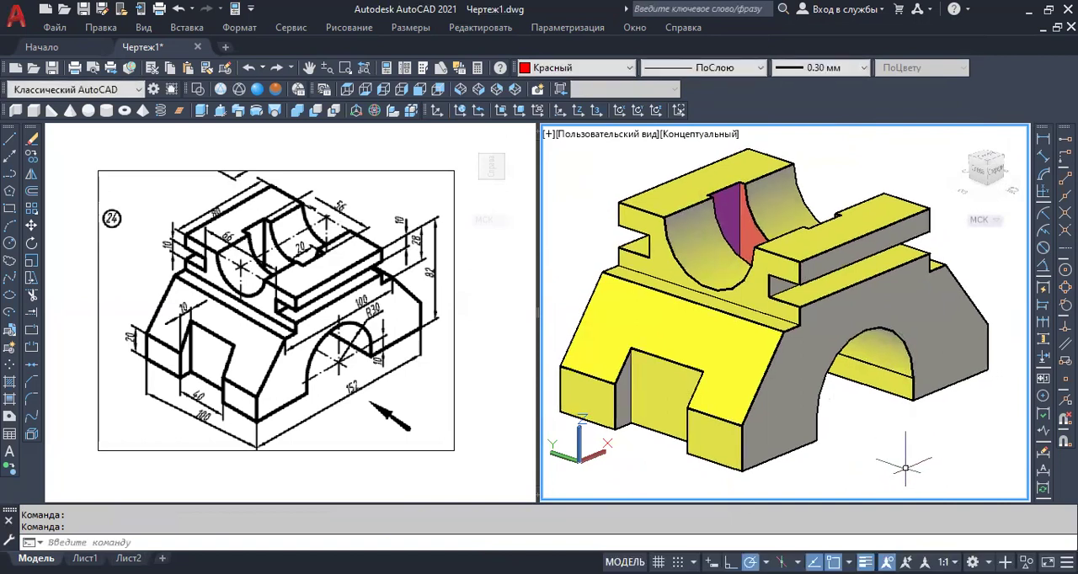